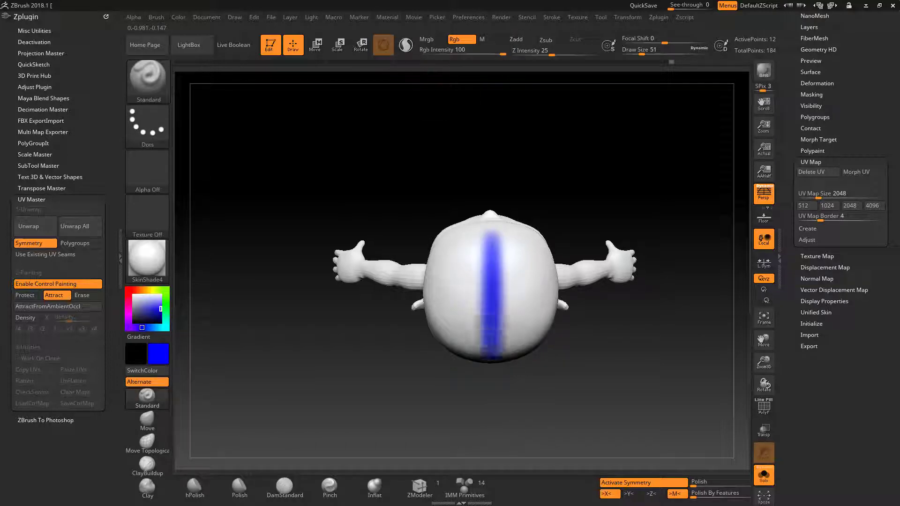
Paint Attract guides down the body's back, across the shoulders and arms, and over the head
drag(506, 281, 515, 422)
drag(492, 211, 492, 365)
drag(492, 323, 526, 274)
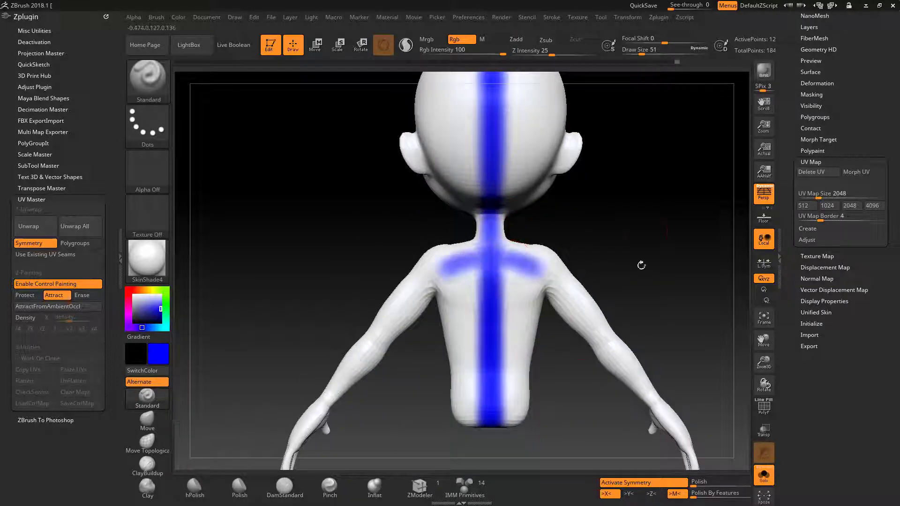
alt+drag(642, 266, 609, 239)
drag(469, 209, 519, 257)
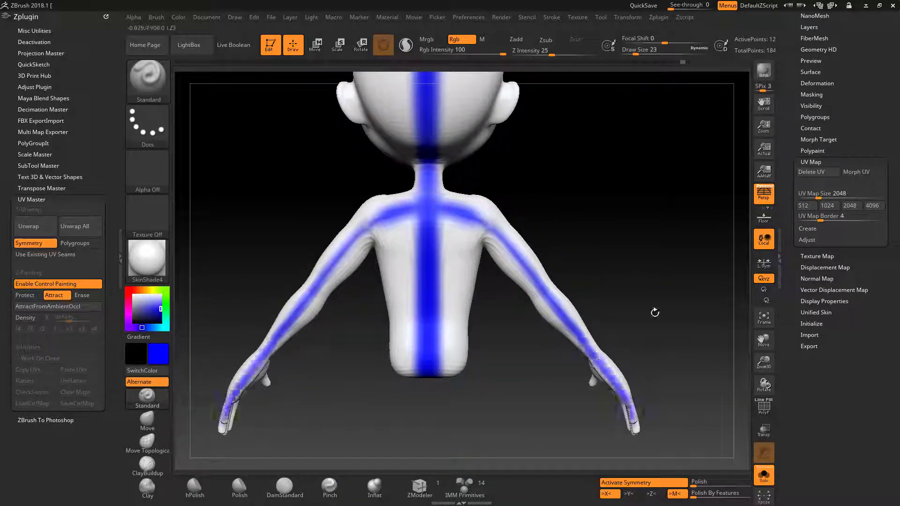
drag(655, 313, 200, 299)
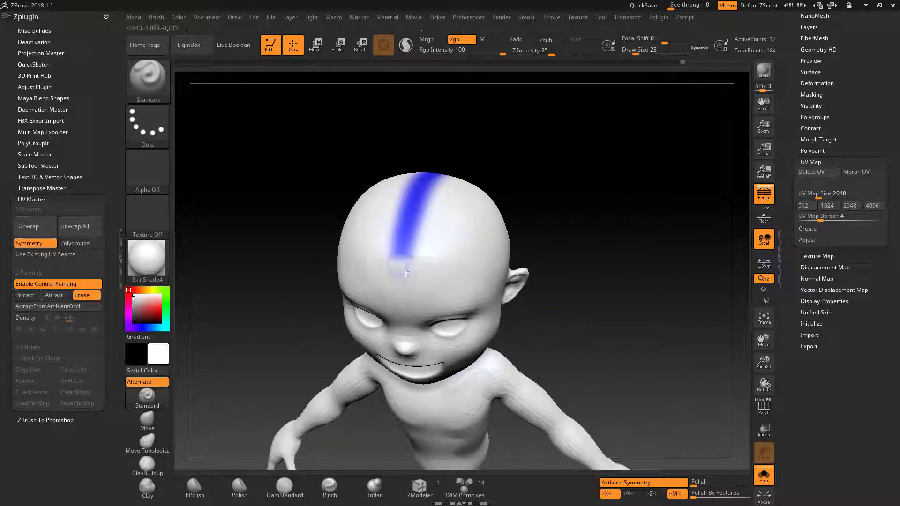
mouse_move(407, 273)
mouse_down()
mouse_move(588, 350)
mouse_move(545, 196)
mouse_move(659, 307)
mouse_move(548, 300)
mouse_move(539, 329)
mouse_up()
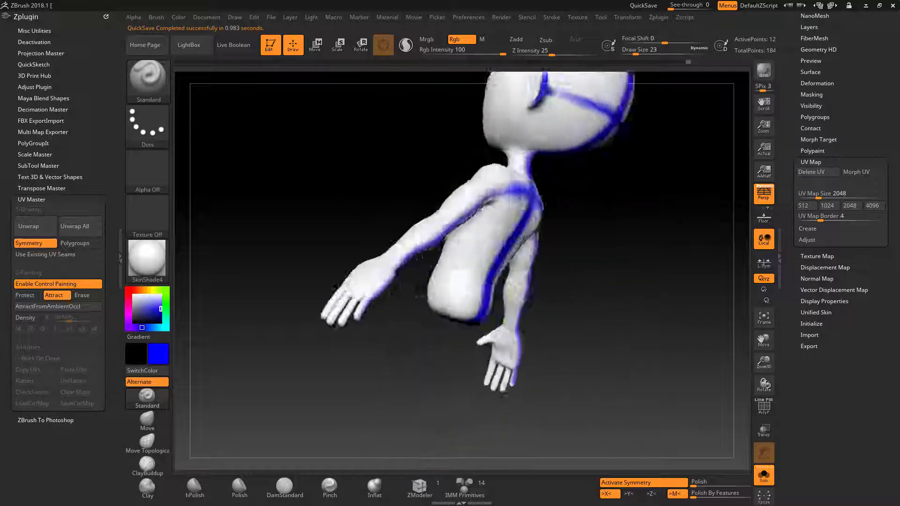
Protect-paint the face, unwrap the body, and preview its flattened UVs before selecting the shirt
click(25, 295)
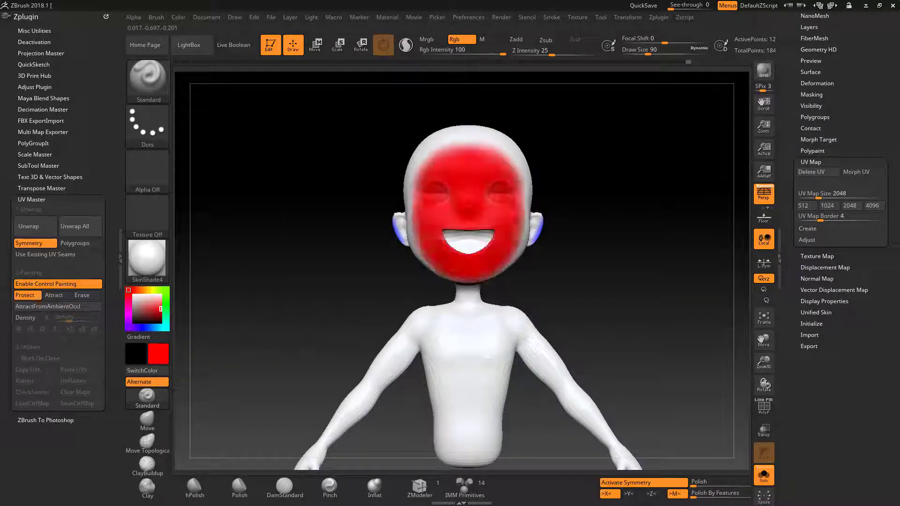
alt+right_drag(484, 312, 484, 256)
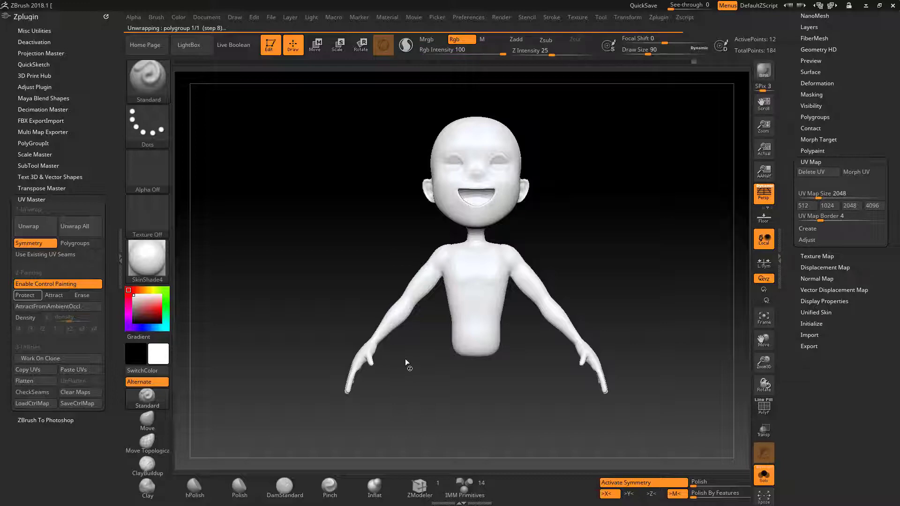
click(857, 171)
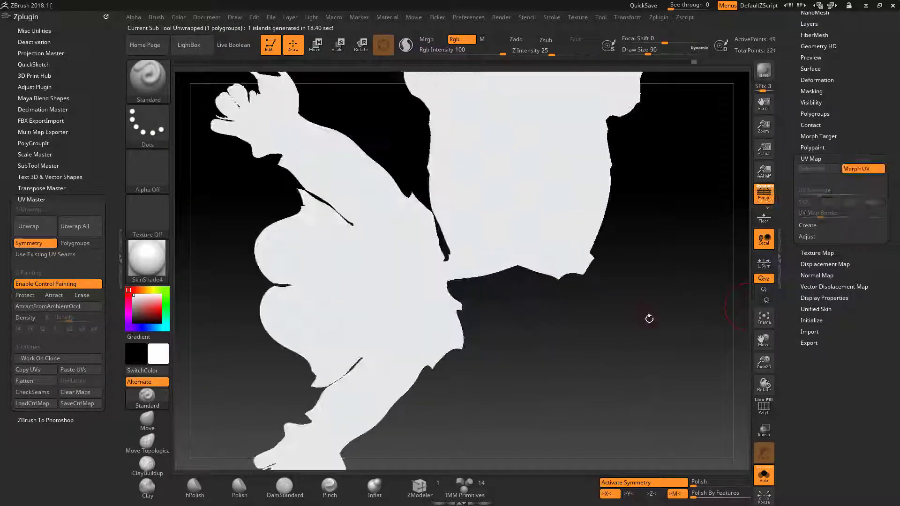
key(shift+f)
click(860, 170)
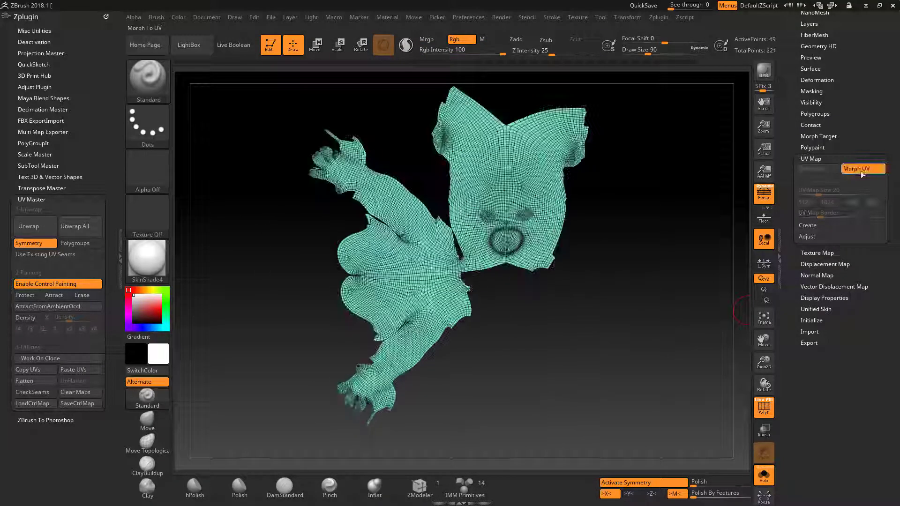
click(863, 170)
alt+click(469, 263)
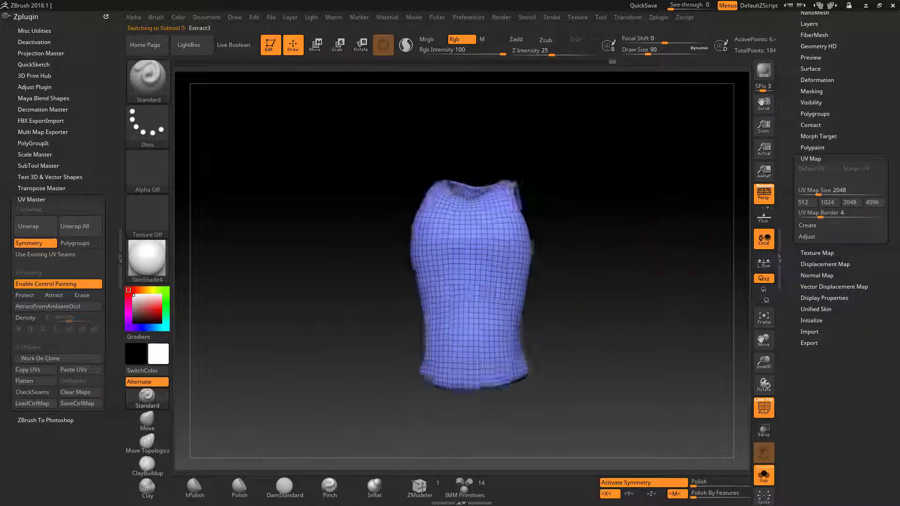
Attract-paint the shirt's underside, unwrap it, and toggle Morph UV to check the layout
click(24, 296)
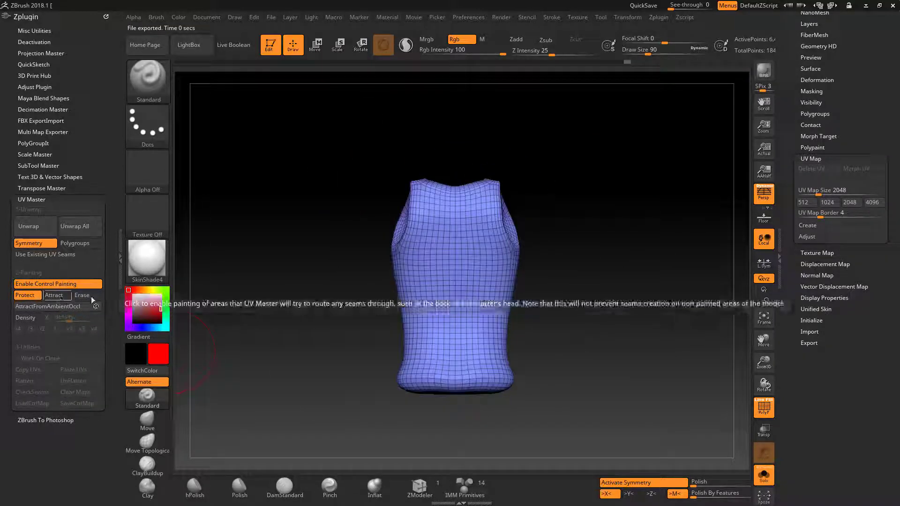
click(54, 296)
drag(562, 211, 597, 212)
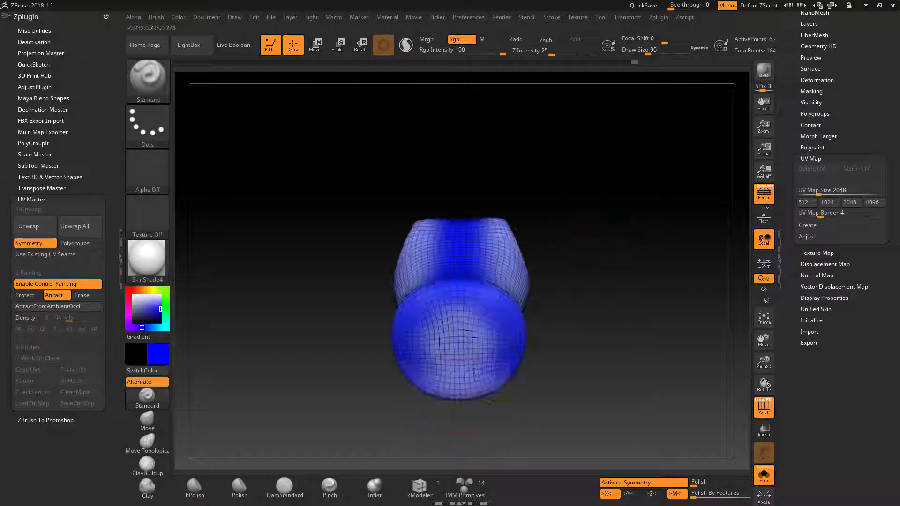
click(856, 169)
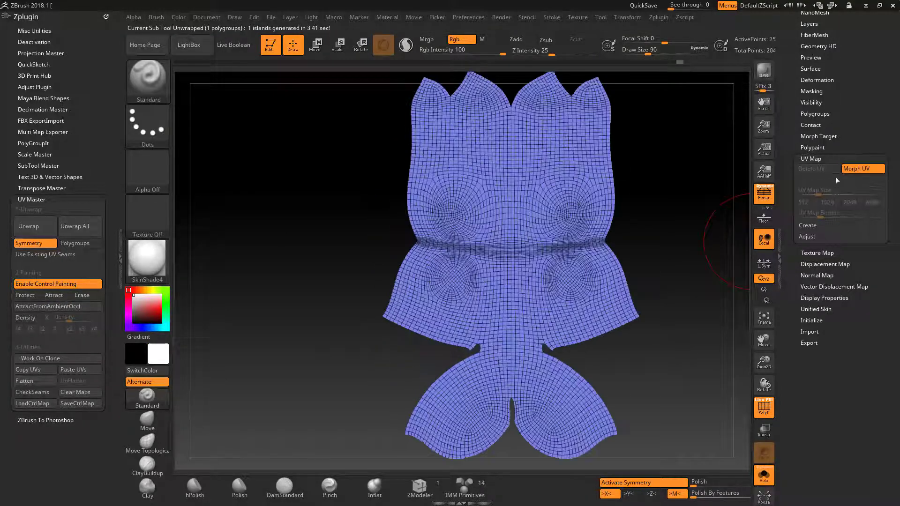
click(870, 170)
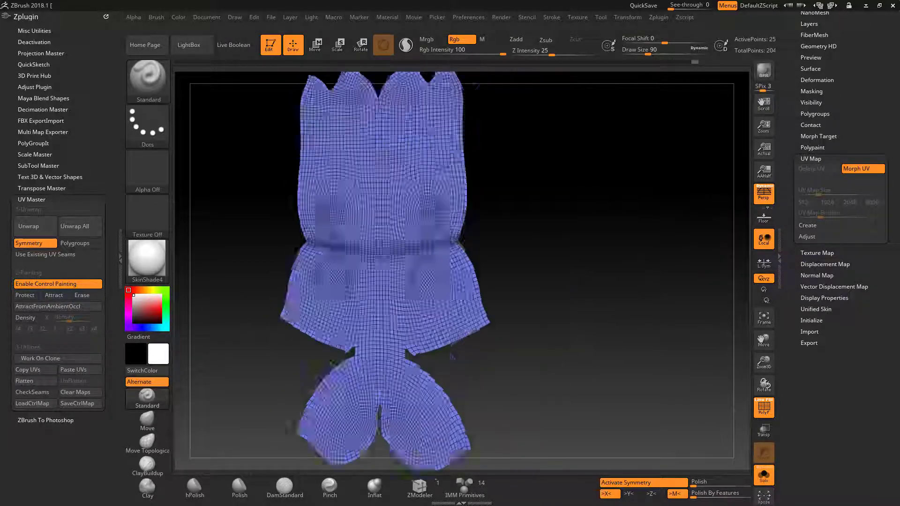
click(862, 171)
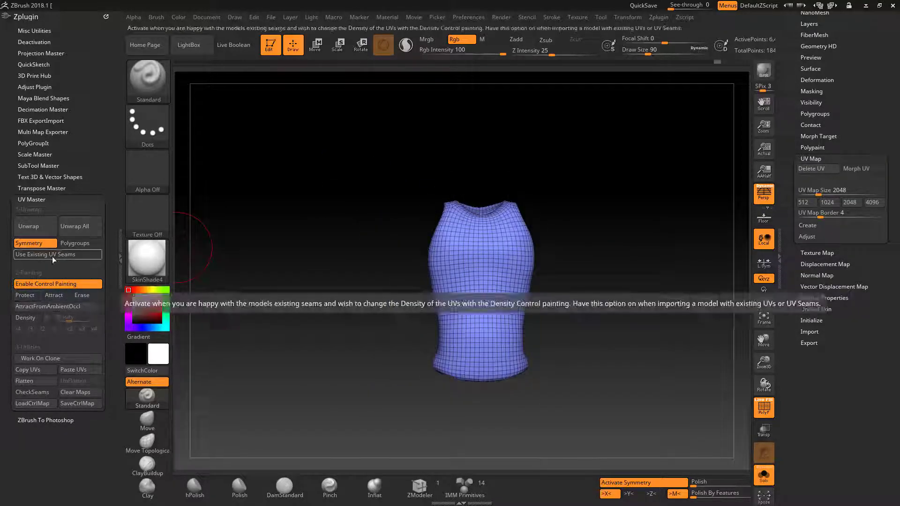
click(36, 409)
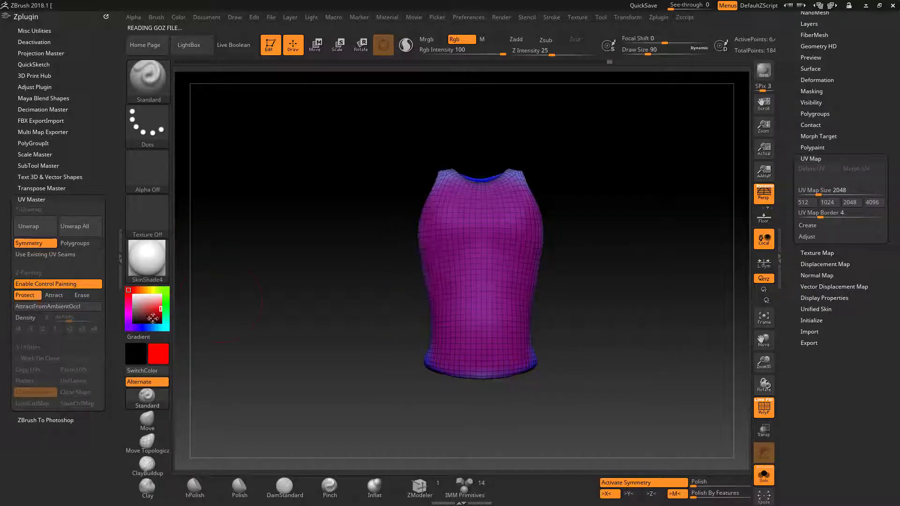
Erase guide paint from the shirt's upper back and shrink the brush
click(82, 295)
click(24, 295)
mouse_move(586, 244)
mouse_down()
mouse_move(604, 235)
mouse_move(563, 239)
mouse_up()
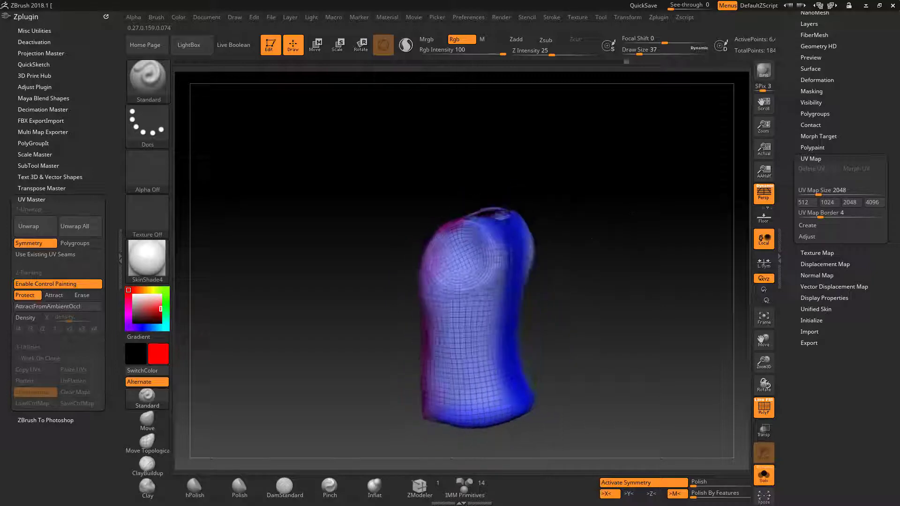
click(81, 294)
drag(639, 50, 652, 49)
drag(459, 272, 467, 302)
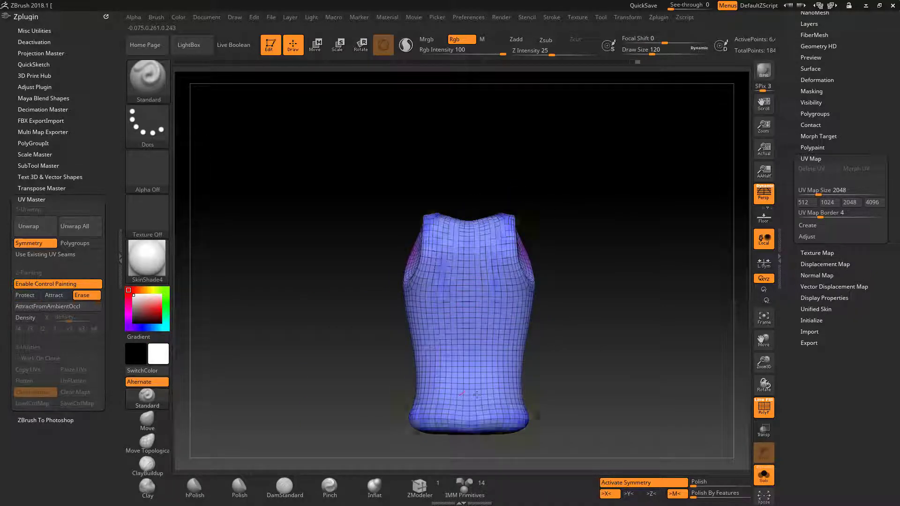
drag(477, 395, 270, 285)
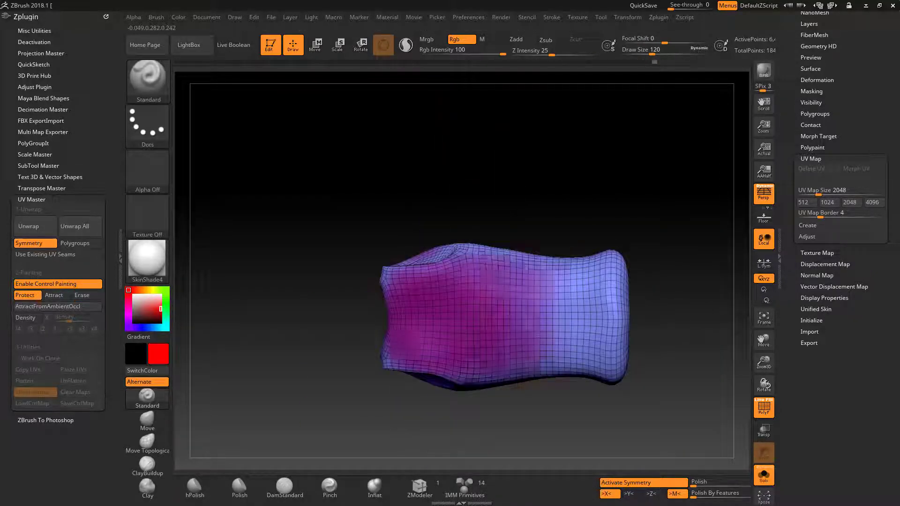
key(space)
drag(538, 316, 516, 316)
drag(469, 399, 422, 244)
Attract-paint around the armholes at brush size 27 and unwrap the shirt again
click(54, 294)
key(space)
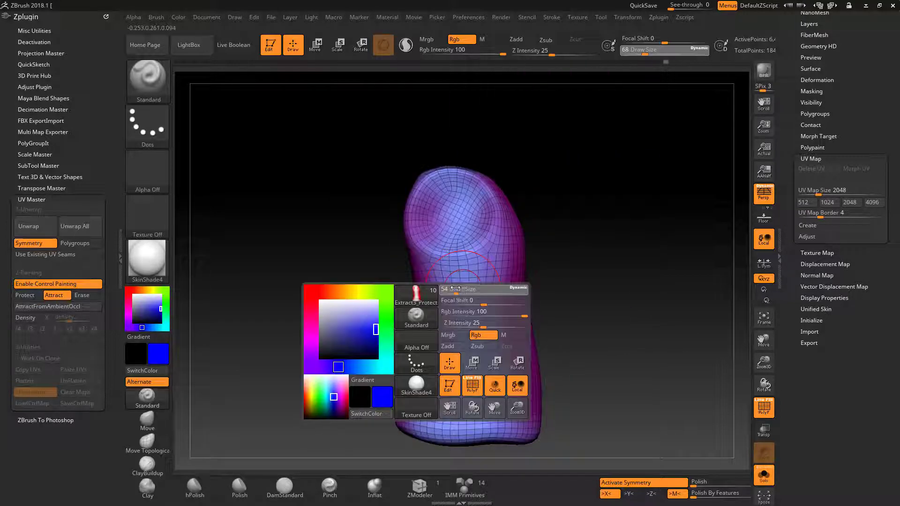
drag(455, 288, 446, 289)
drag(562, 305, 488, 282)
key(alt)
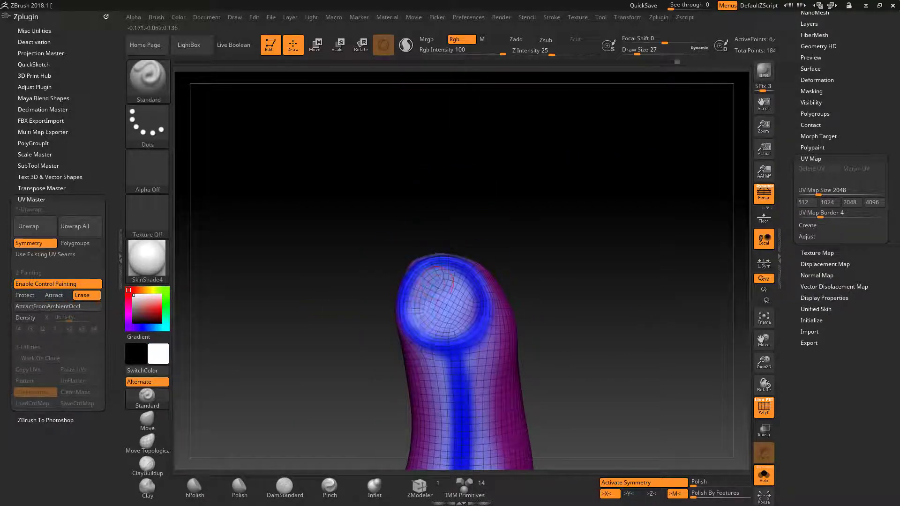
drag(549, 199, 342, 322)
drag(433, 269, 461, 307)
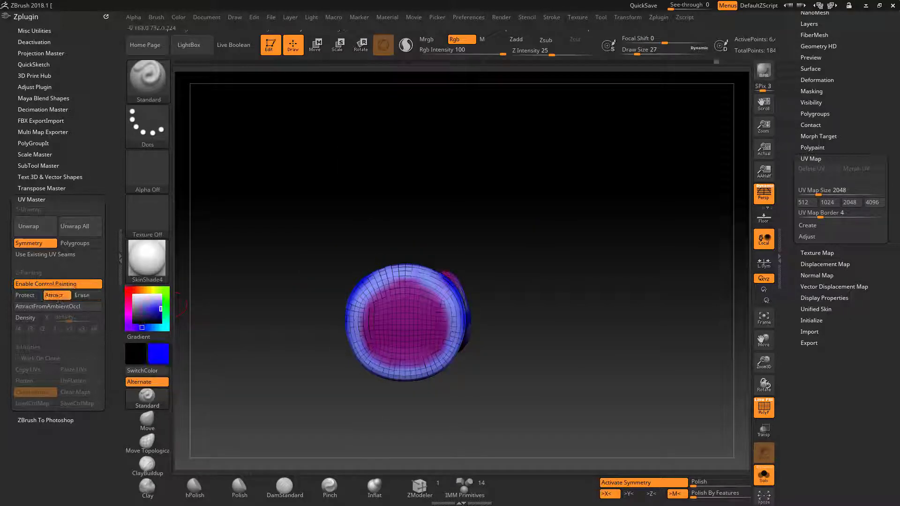
drag(554, 319, 559, 282)
click(47, 232)
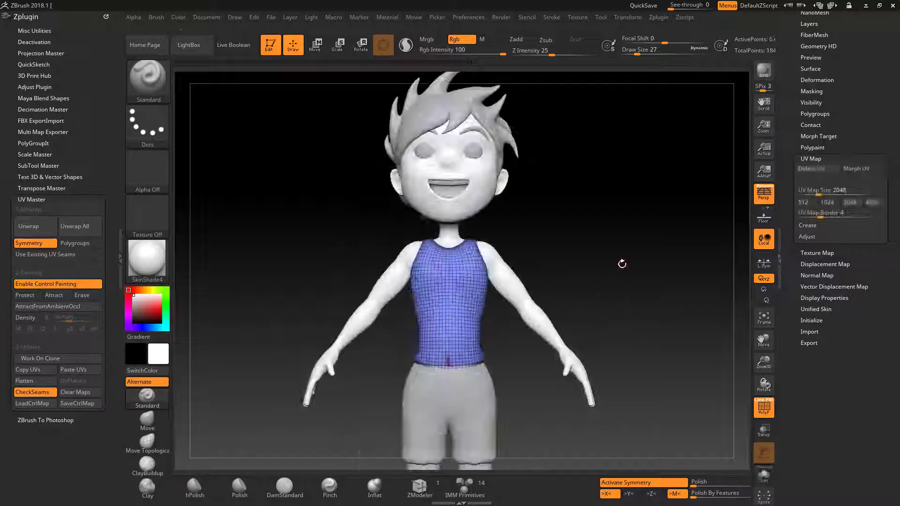
Select the shorts and cover them in Protect paint with a size 104 brush
alt+click(450, 412)
mouse_move(515, 282)
mouse_down()
mouse_move(467, 277)
mouse_move(422, 304)
mouse_up()
key(space)
key(x)
drag(445, 258, 539, 328)
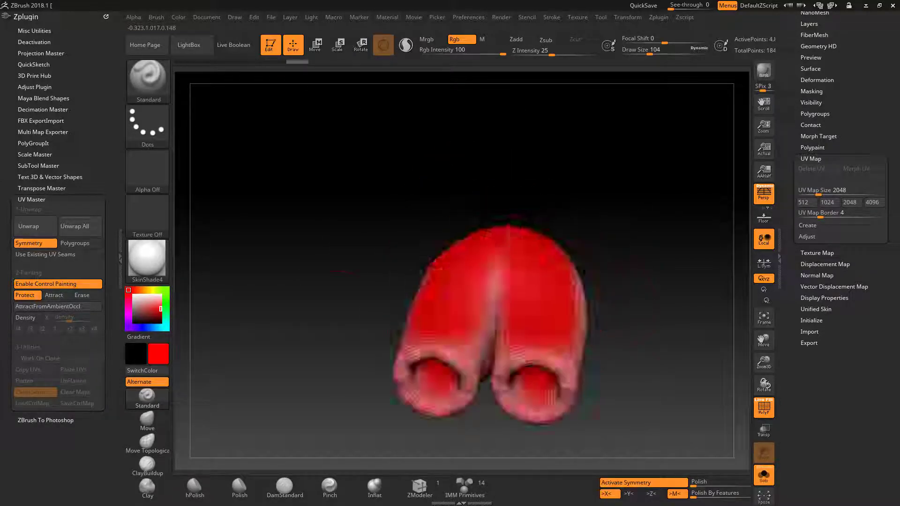
Attract-paint around the shorts' leg openings and unwrap them
click(53, 295)
drag(632, 235, 679, 225)
drag(649, 54, 639, 54)
drag(450, 211, 450, 398)
drag(633, 211, 633, 304)
drag(469, 225, 459, 403)
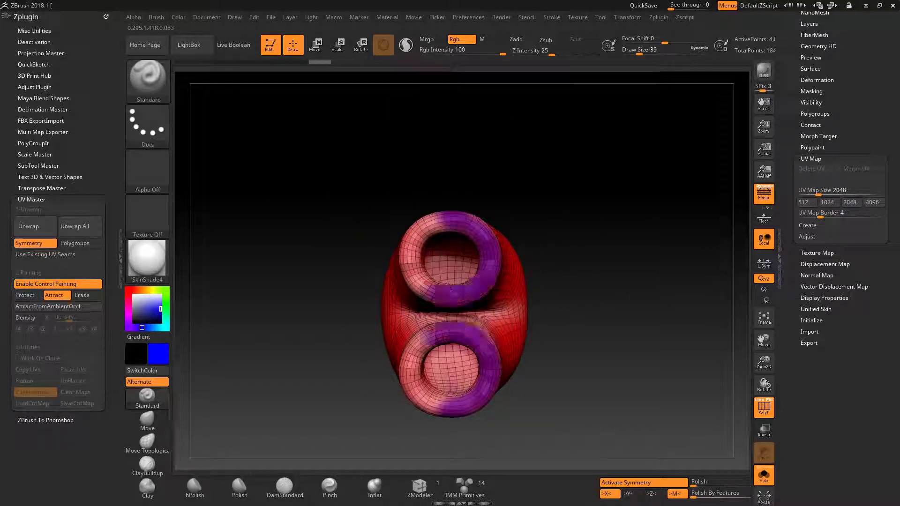
drag(656, 281, 586, 211)
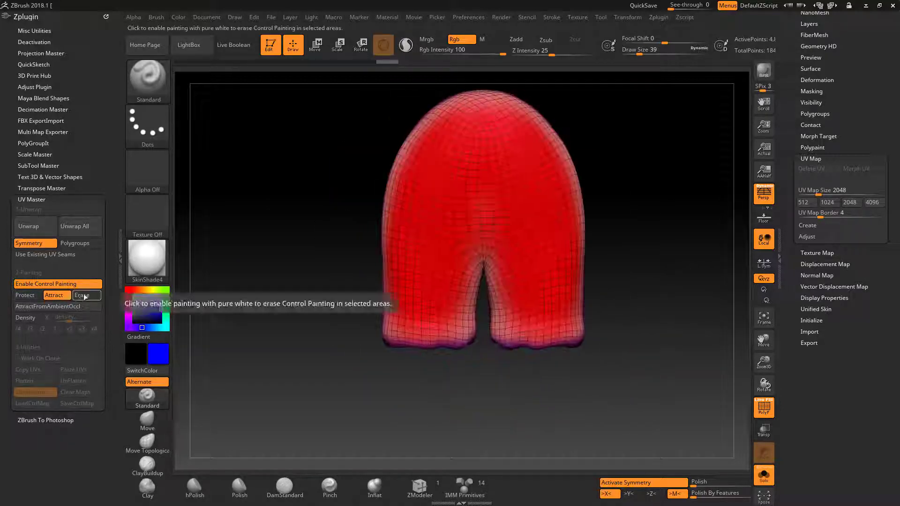
click(85, 297)
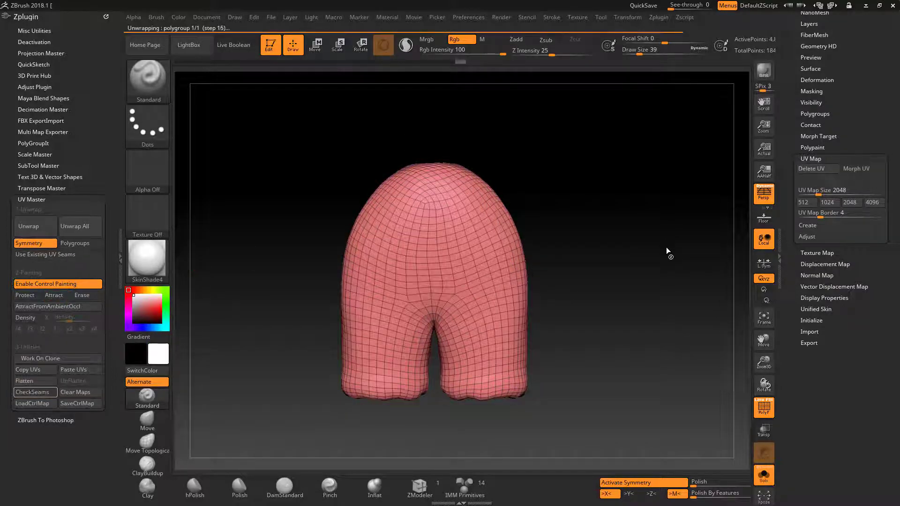
Preview the shorts' UVs, attract seams from ambient occlusion, unwrap, and enable CheckSeams
click(855, 169)
mouse_move(628, 261)
mouse_down()
mouse_move(616, 342)
mouse_move(610, 300)
mouse_up()
click(86, 296)
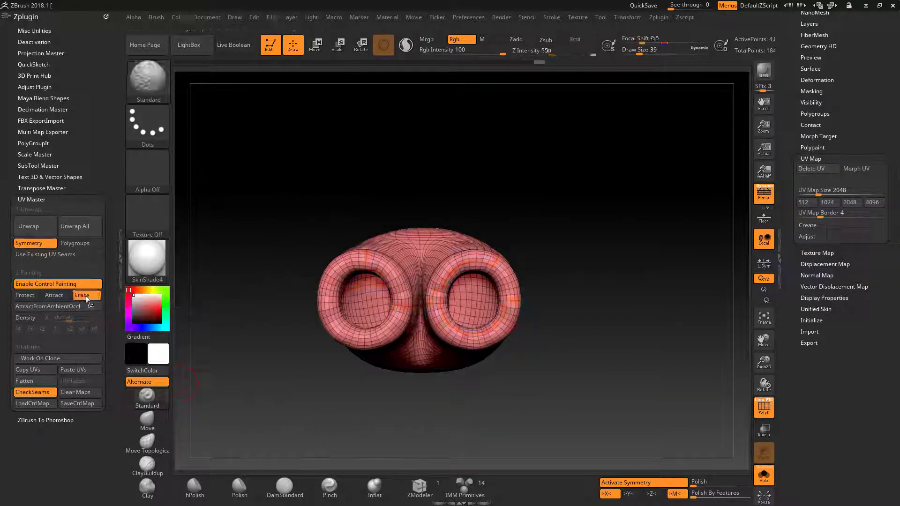
click(87, 306)
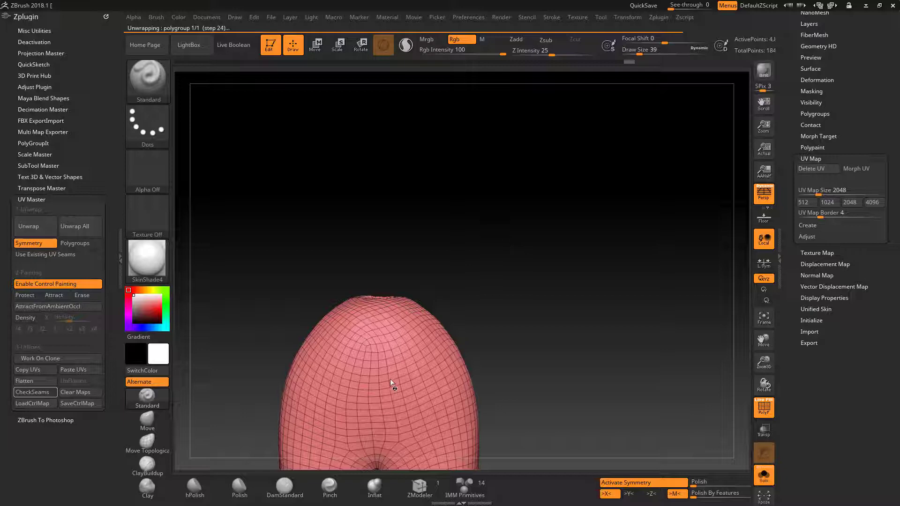
click(32, 392)
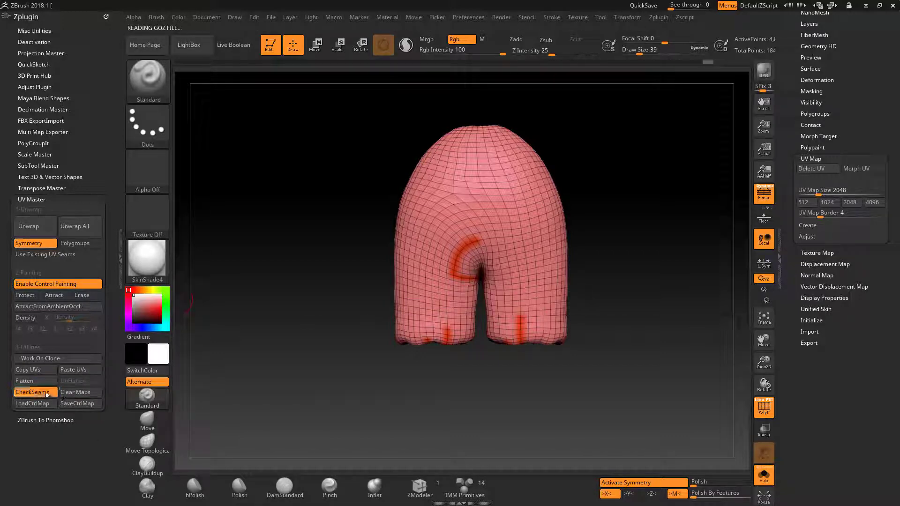
click(25, 295)
Protect-paint the shorts, unwrap and check seams, then switch to a clean Work On Clone
drag(469, 187, 537, 320)
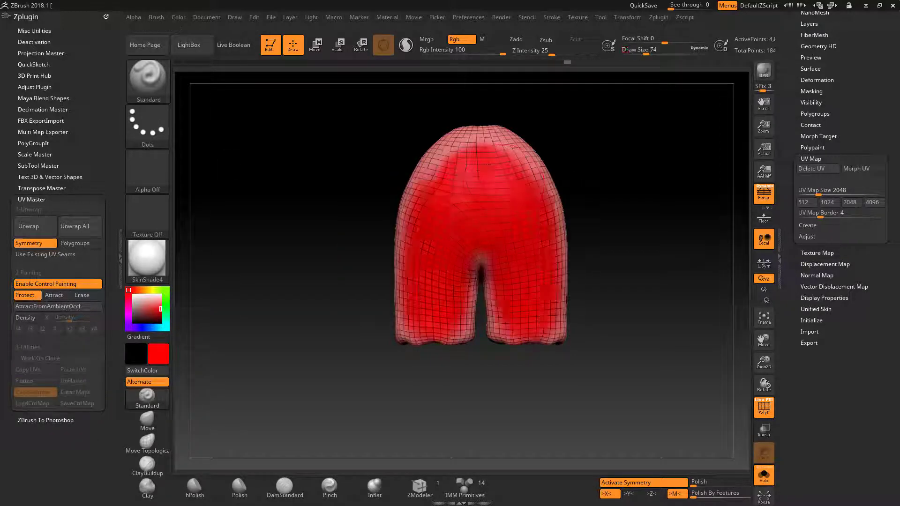
click(28, 226)
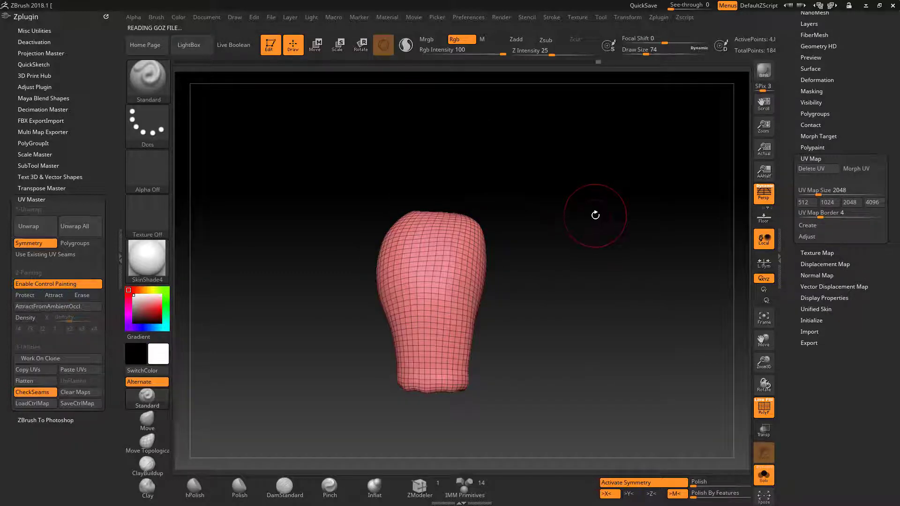
click(856, 168)
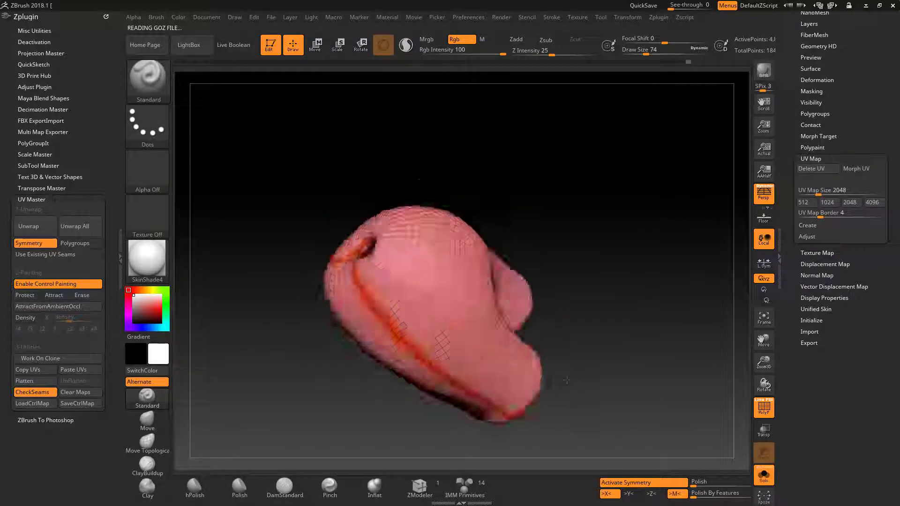
click(41, 358)
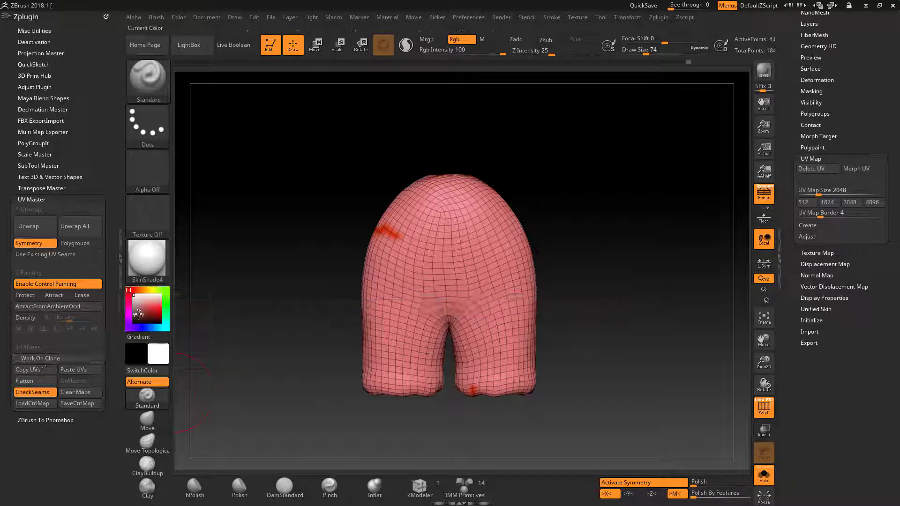
click(81, 295)
click(48, 293)
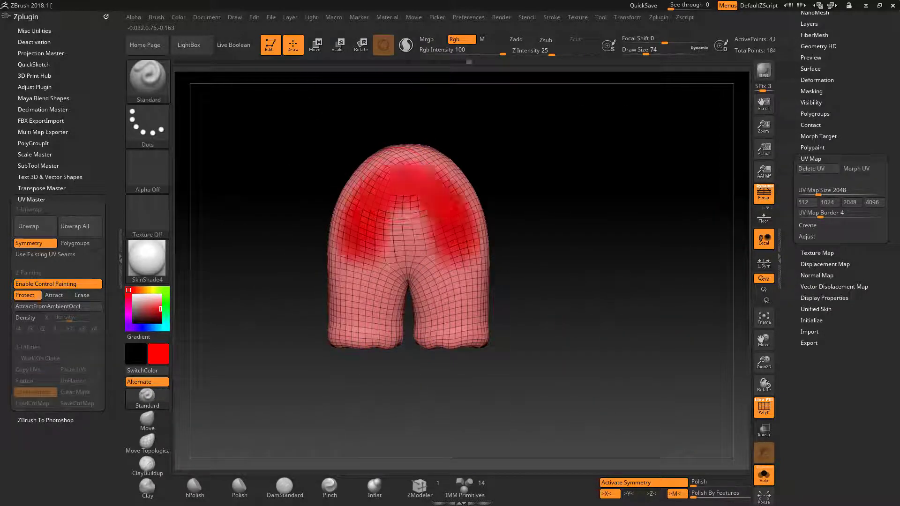
Protect-paint the top of the shorts clone and unwrap it using the painted guides
drag(399, 171, 439, 319)
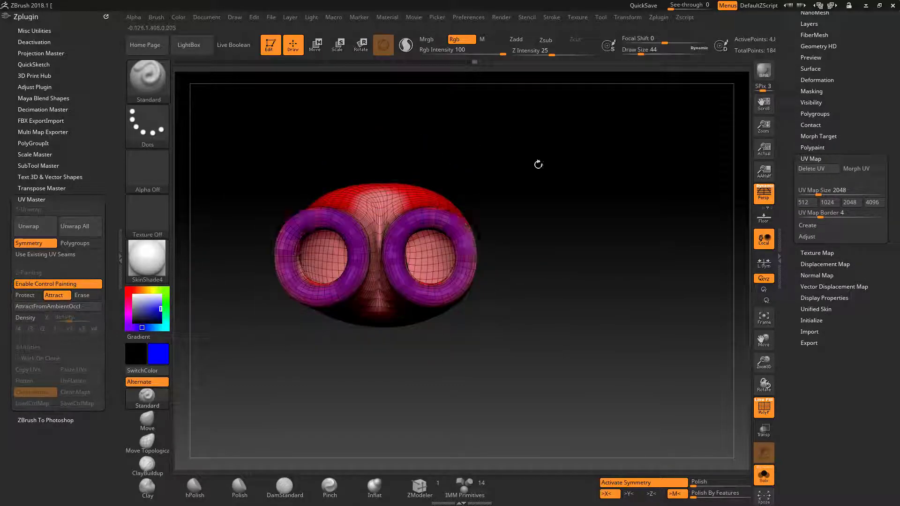
mouse_move(538, 165)
mouse_down()
mouse_move(379, 281)
mouse_move(328, 263)
mouse_up()
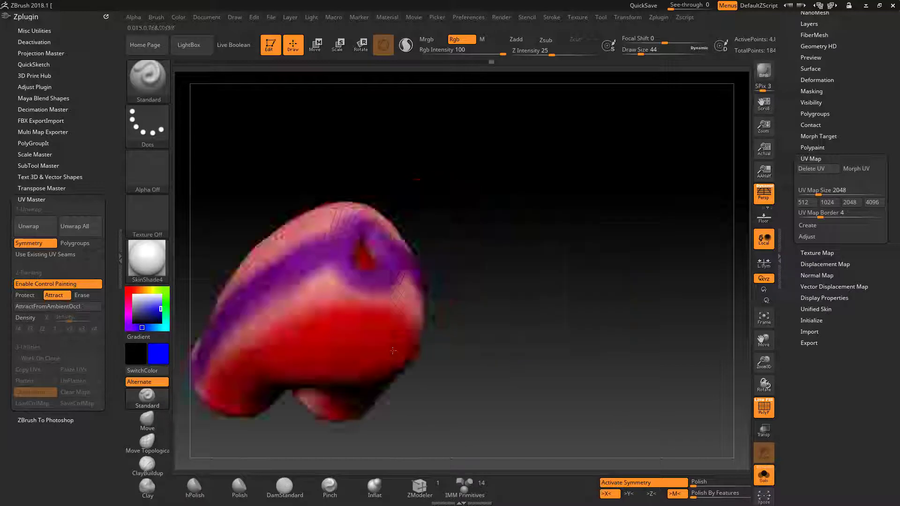
click(28, 226)
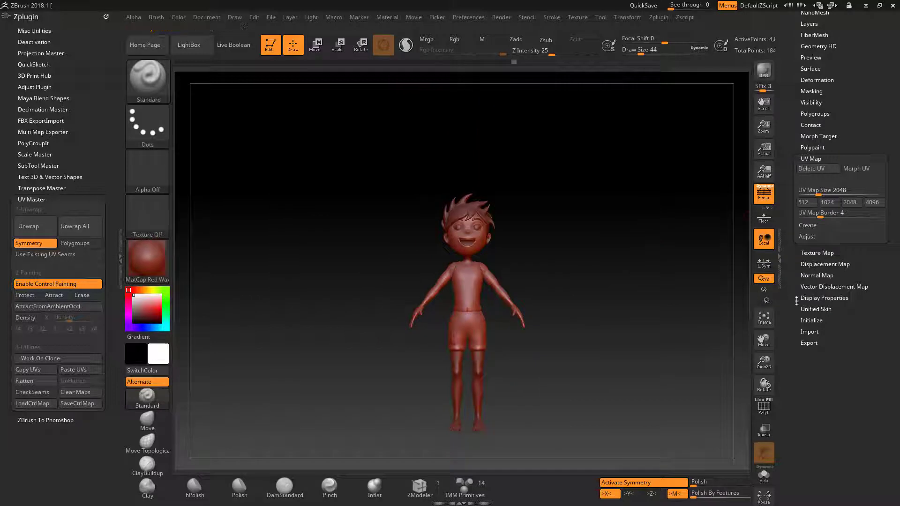
Collapse the UV Map subpalette
click(813, 148)
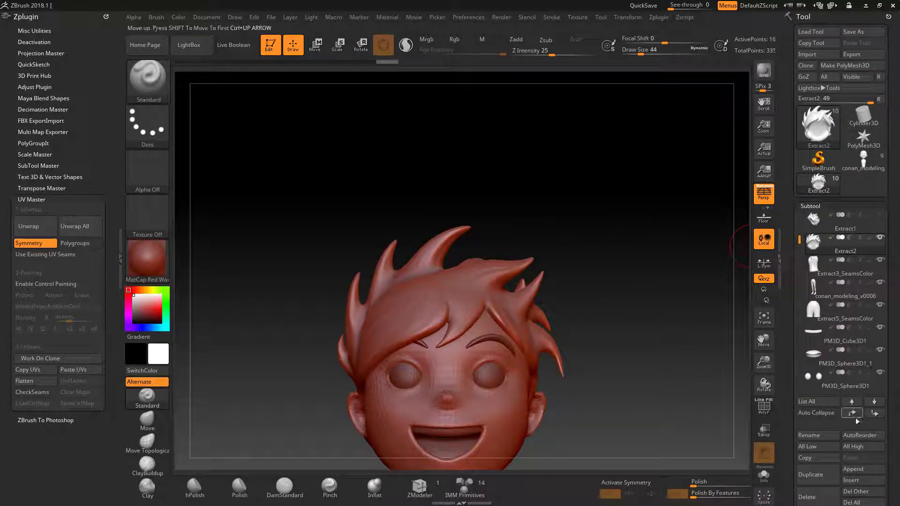
Select the Extract2 hair subtool and project all subtool detail onto it
click(876, 382)
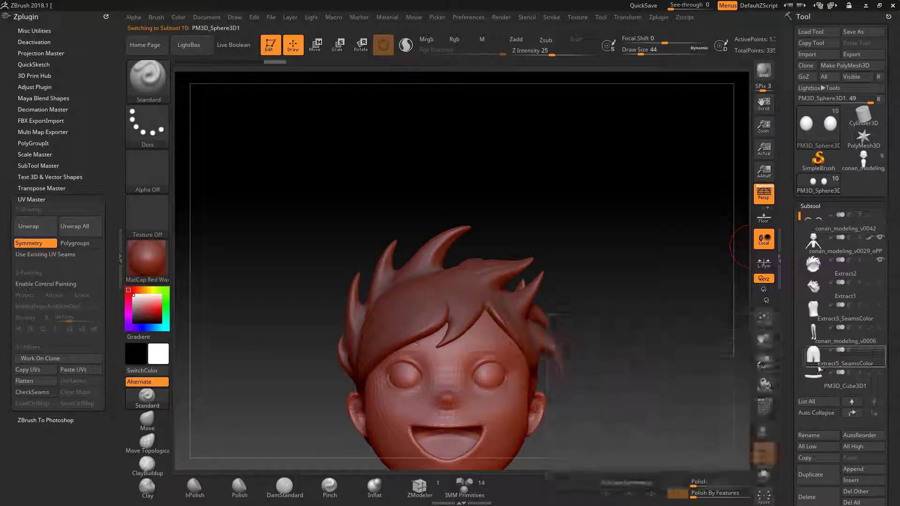
click(844, 270)
scroll(785, 278, down, 3)
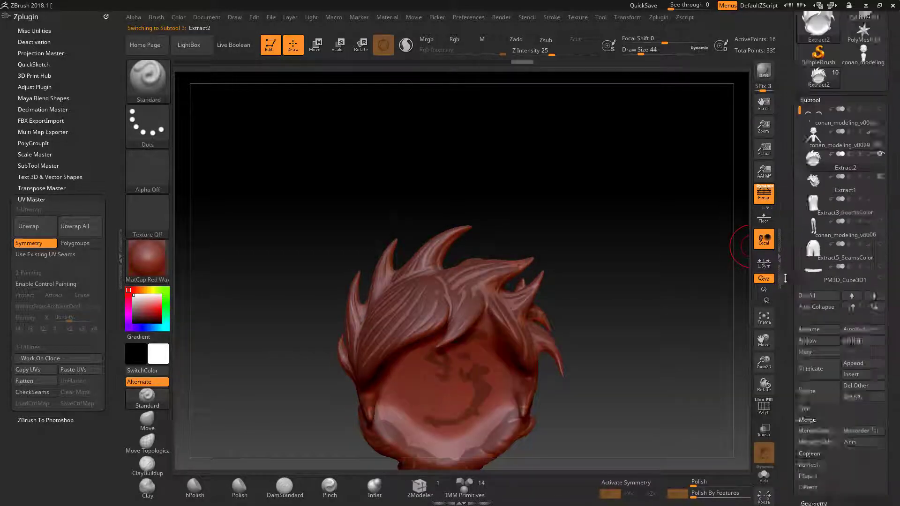
click(807, 392)
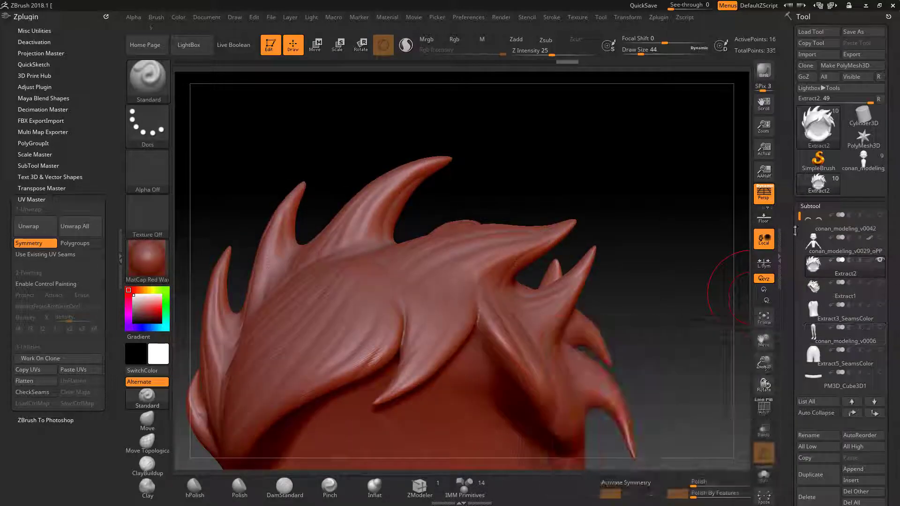
key(ctrl+z)
scroll(844, 305, down, 5)
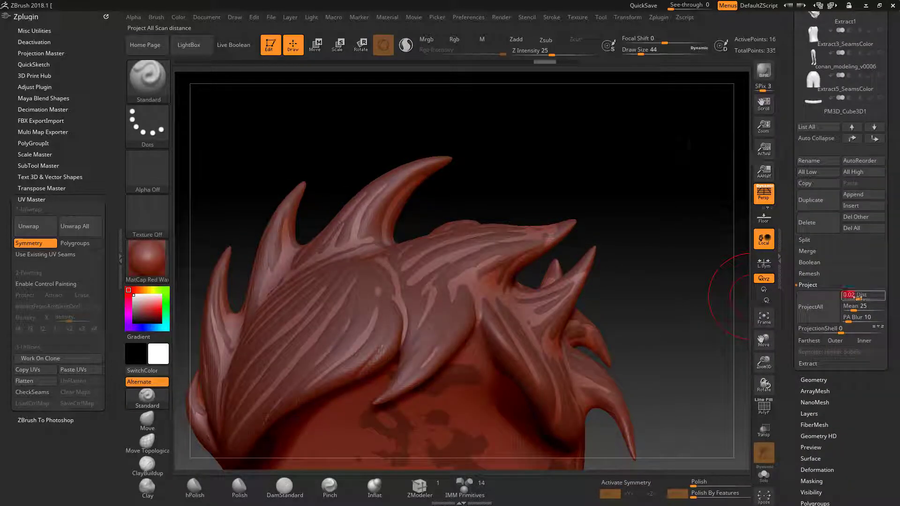
click(812, 305)
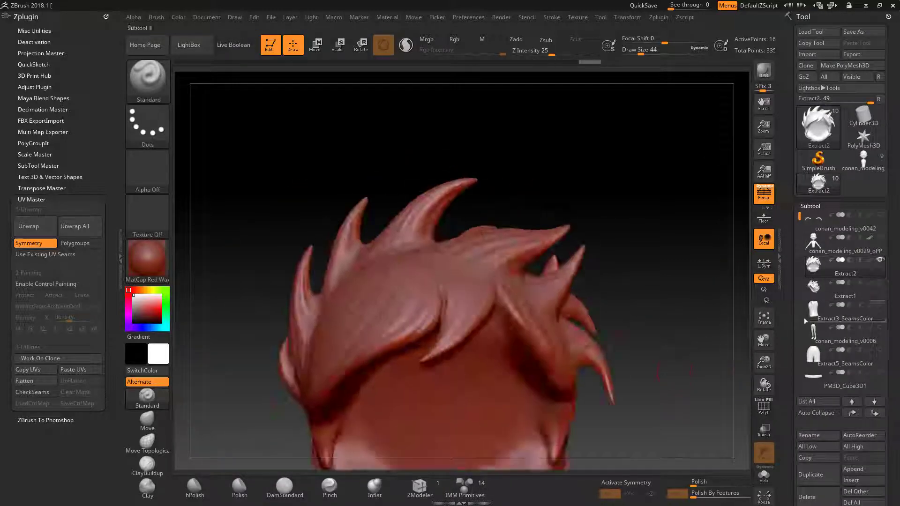
scroll(840, 234, down, 2)
Inspect the hair's divided geometry and QuickSave the file with Ctrl+S
click(816, 215)
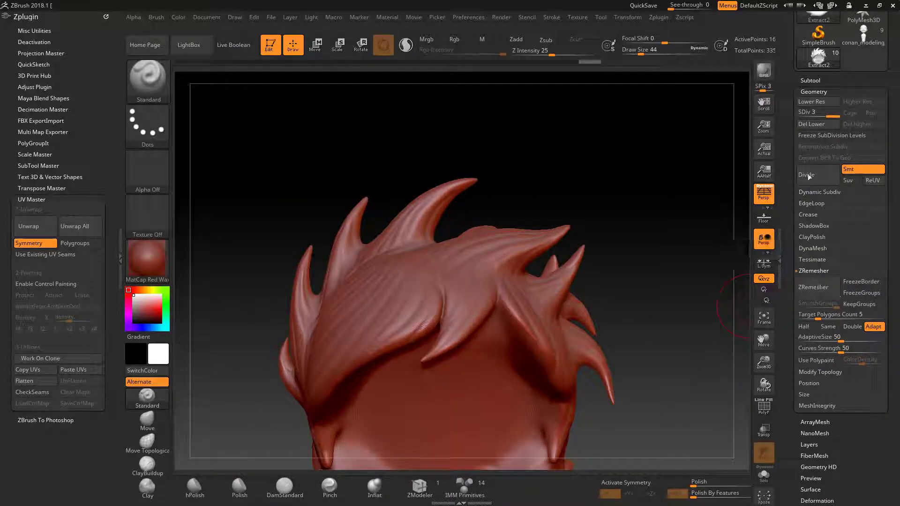
mouse_move(684, 313)
mouse_down()
mouse_move(626, 351)
mouse_move(653, 245)
mouse_up()
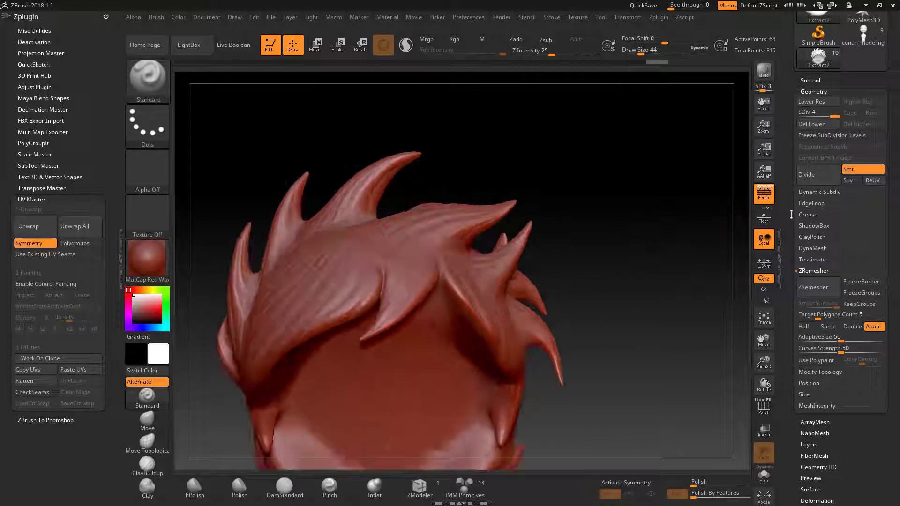
scroll(791, 316, up, 5)
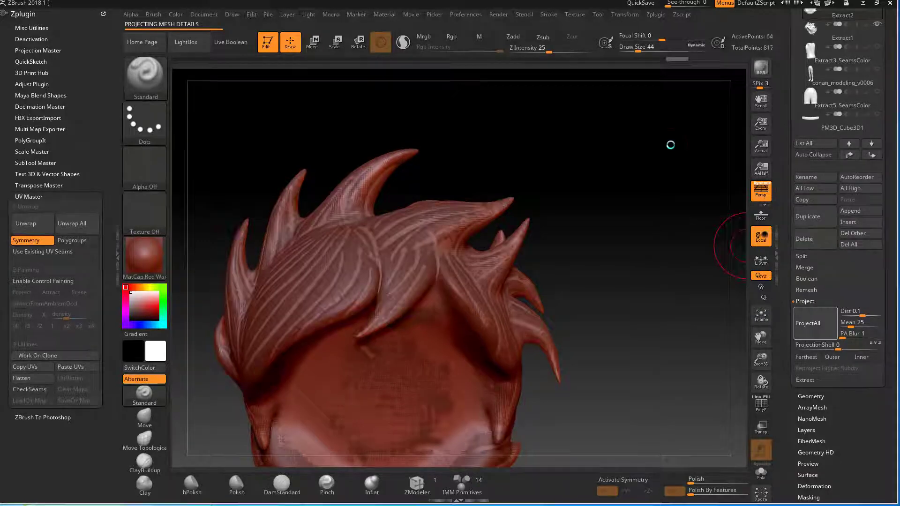
drag(656, 281, 648, 280)
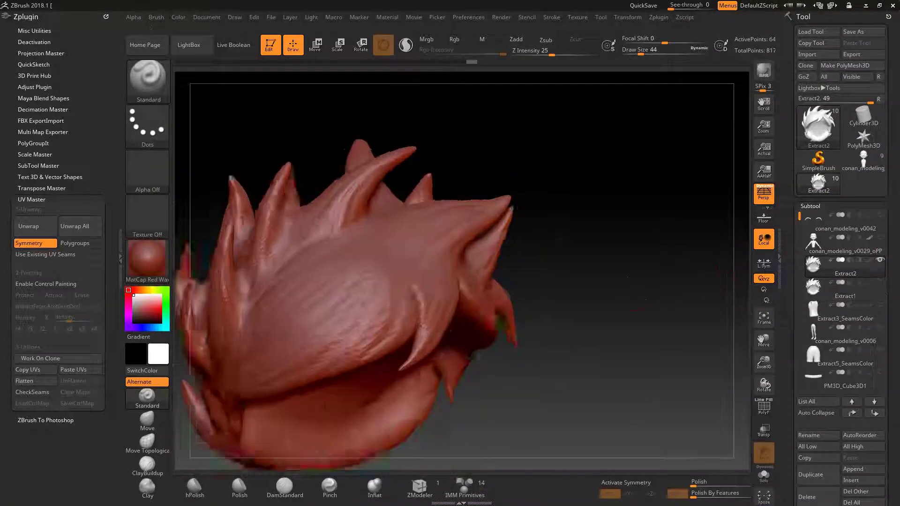
key(ctrl+s)
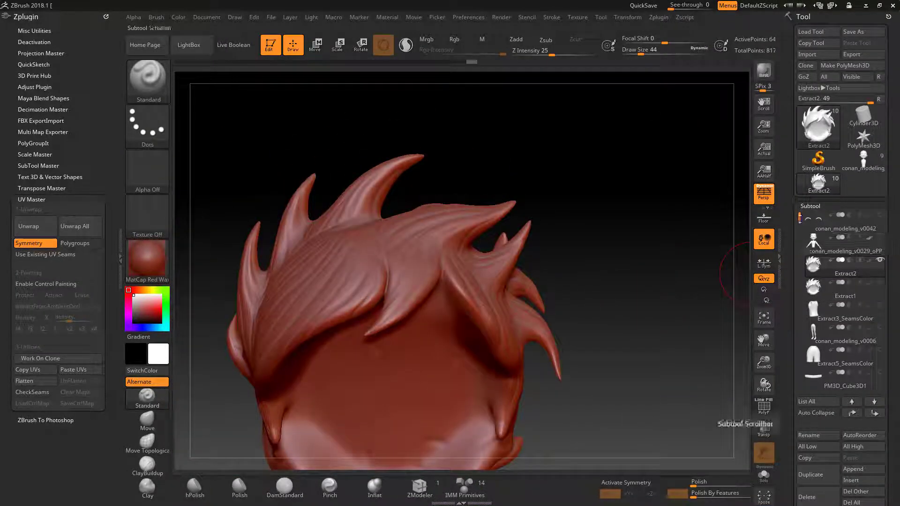
Set projection Dist 0.001 and PA Blur 0, then ProjectAll onto the hair again
scroll(816, 187, down, 10)
scroll(816, 168, down, 3)
click(814, 167)
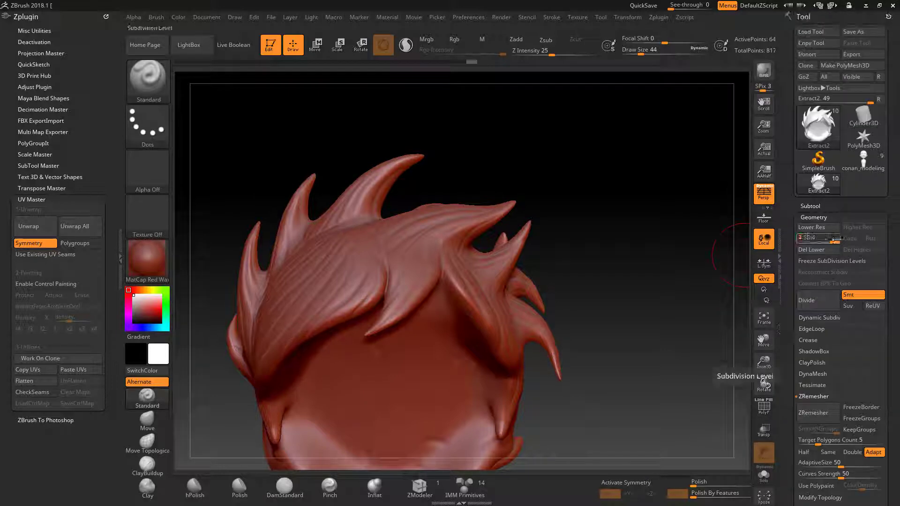
drag(790, 328, 790, 187)
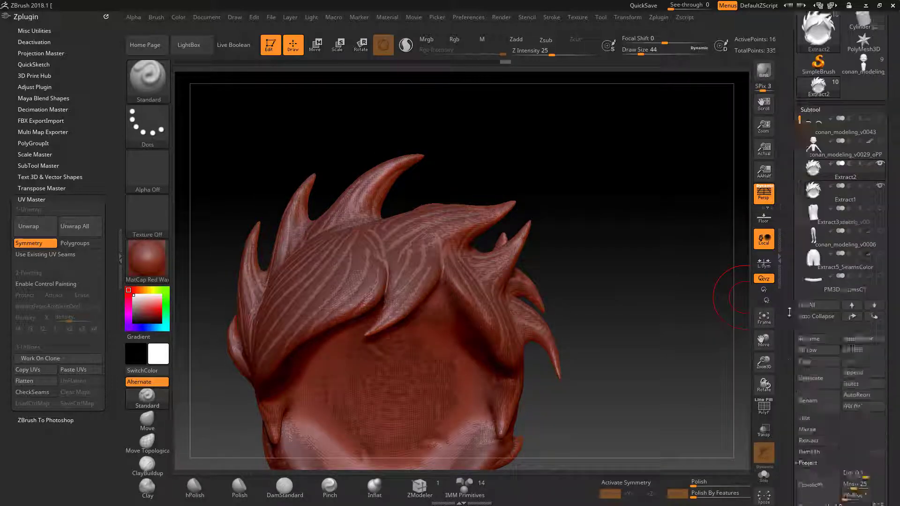
click(807, 231)
text(01)
key(Return)
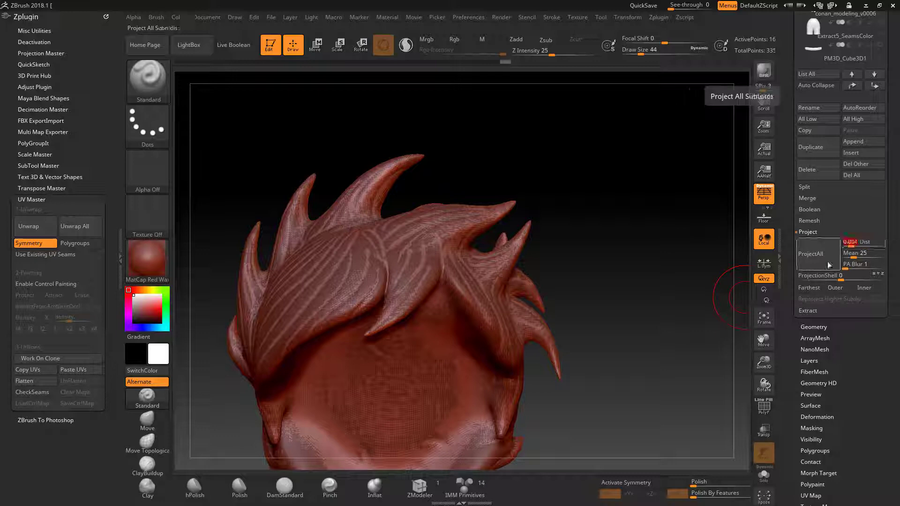
drag(865, 264, 820, 261)
click(821, 261)
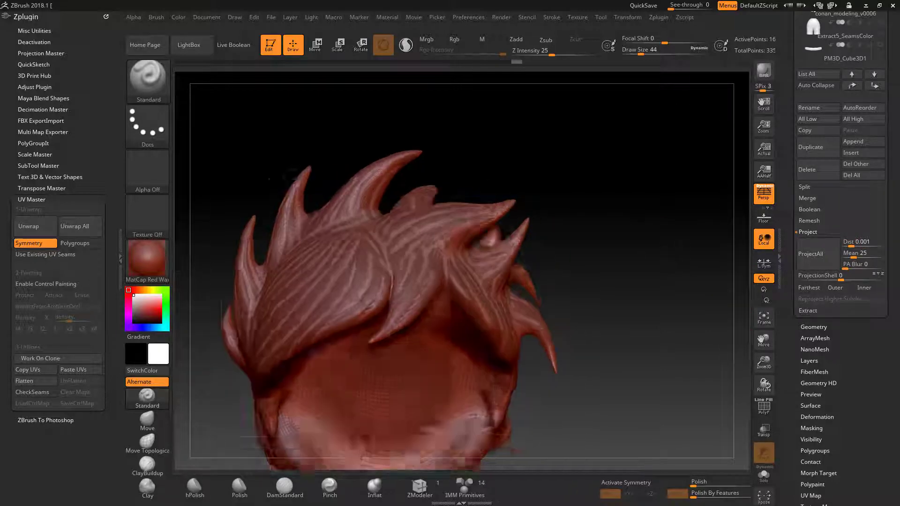
click(851, 243)
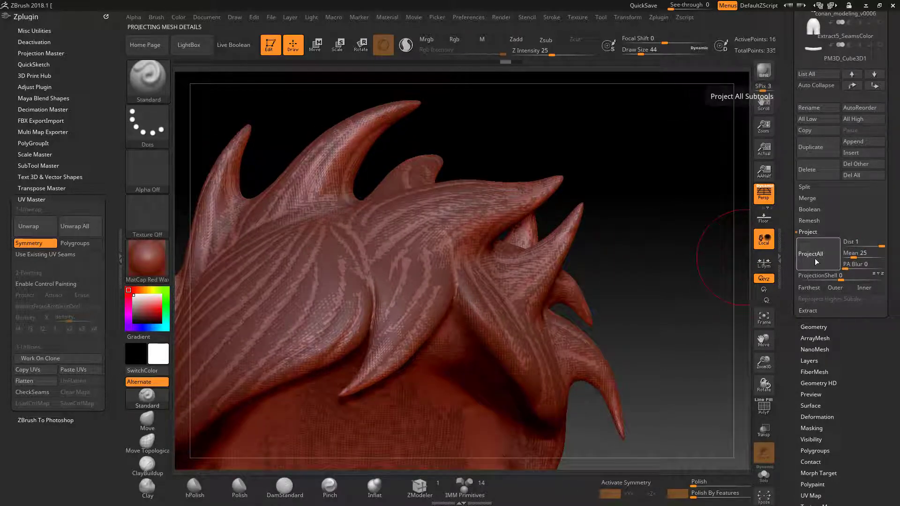
mouse_move(743, 283)
mouse_down()
mouse_move(674, 272)
mouse_move(670, 337)
mouse_up()
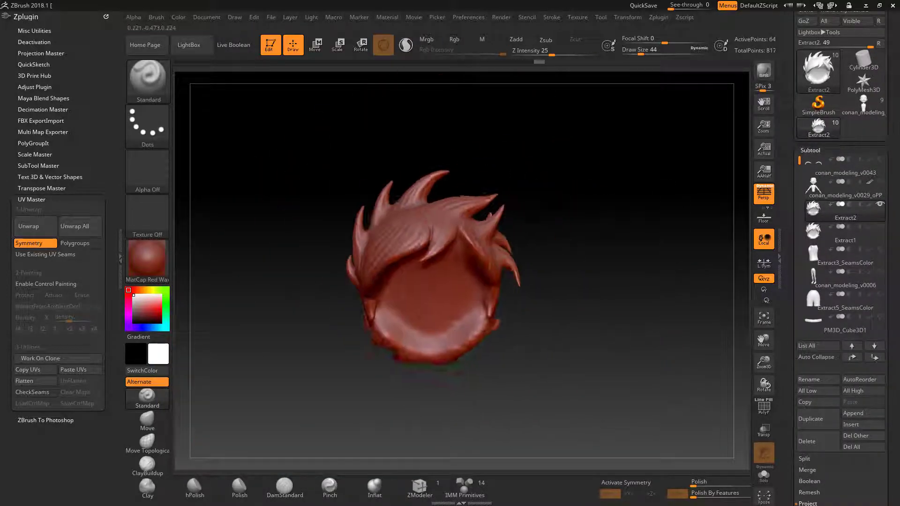
Select the conan_modeling_v0006 body subtool and save the tool
click(884, 304)
scroll(871, 315, down, 2)
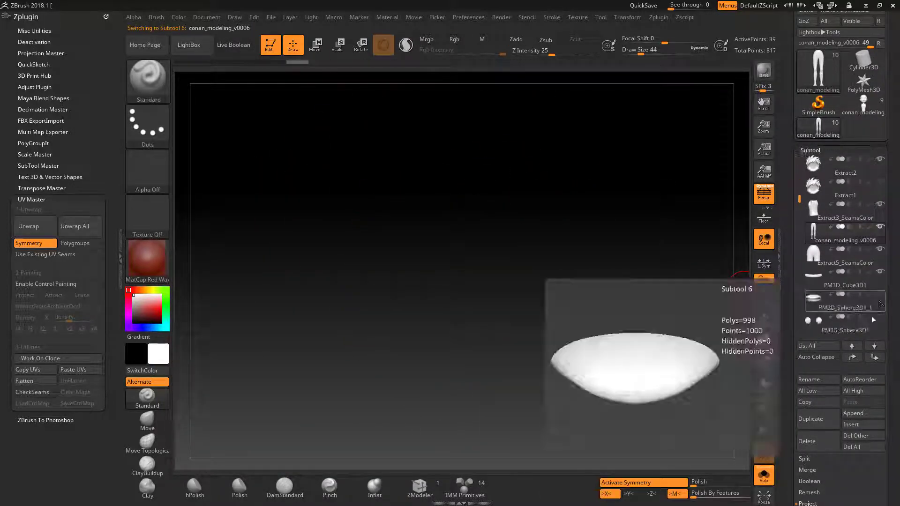
key(ctrl+s)
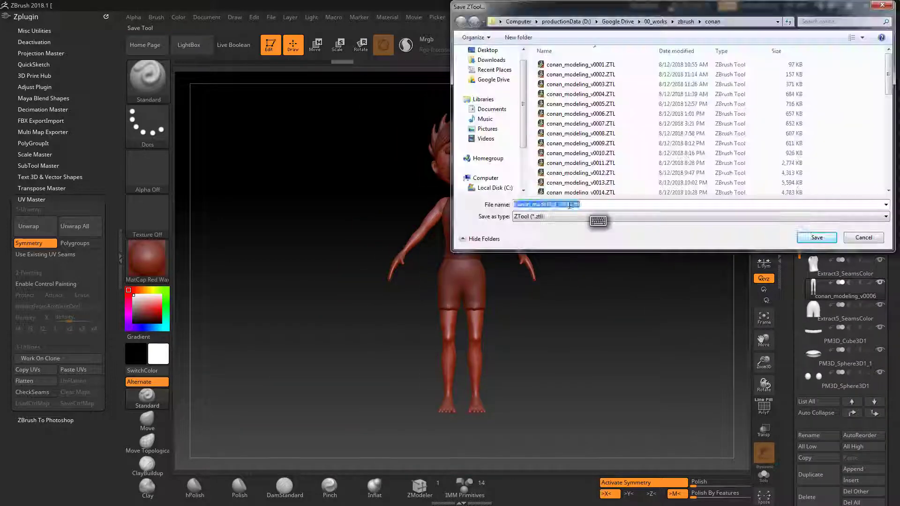
key(Return)
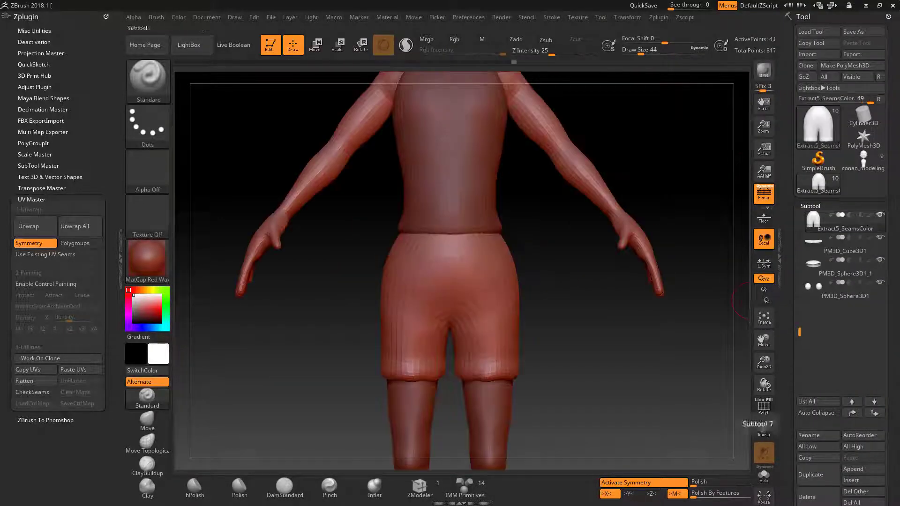
Select the Extract5_SeamsColor shorts, show the DynaMesh options, and zoom in on them
click(811, 342)
click(812, 203)
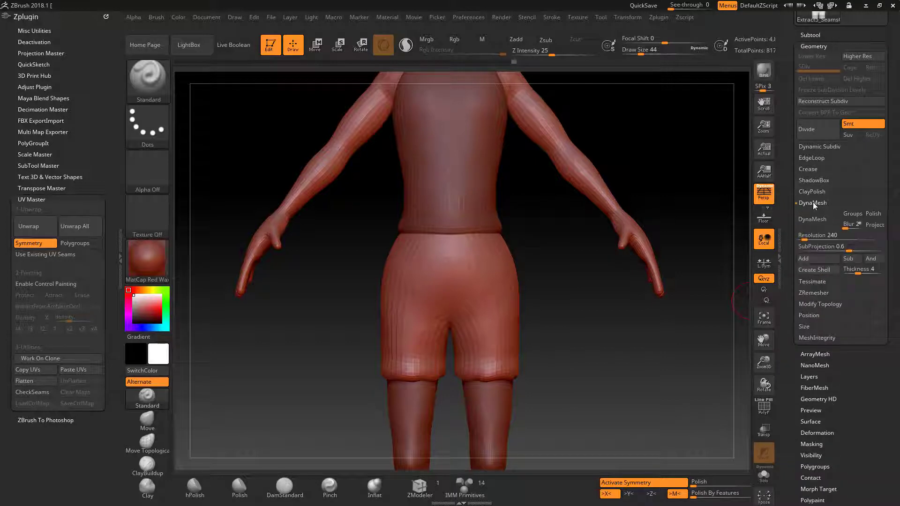
alt+drag(379, 157, 635, 329)
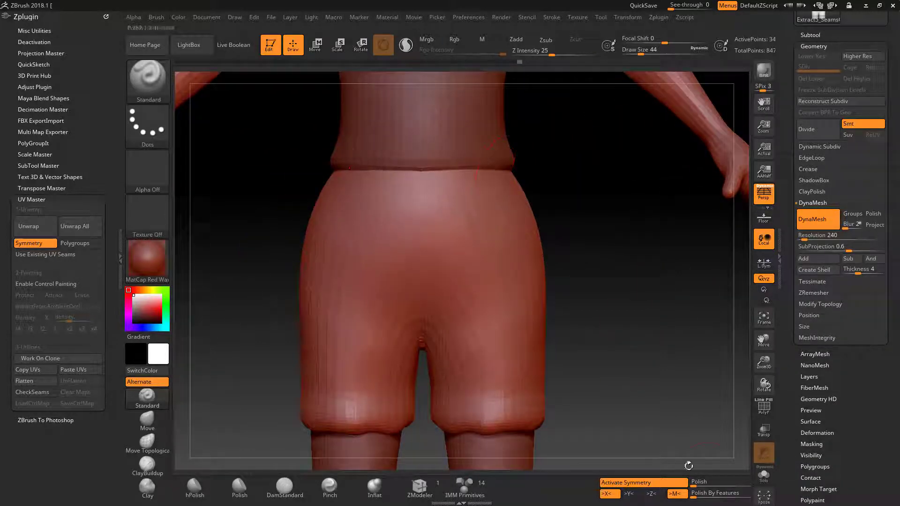
drag(709, 464, 617, 254)
Carve a one-sided DamStandard crease below the seat of the shorts at a lower subdivision
click(285, 486)
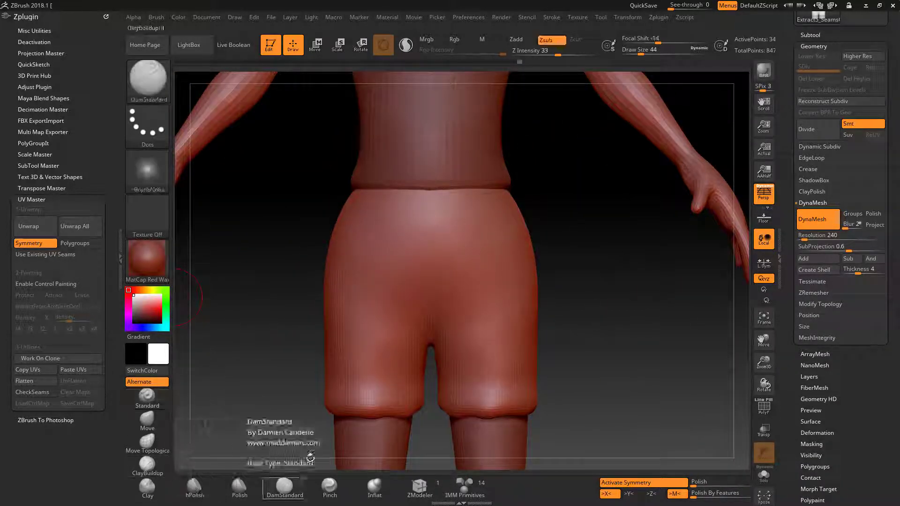
key(ctrl+d)
drag(441, 331, 490, 387)
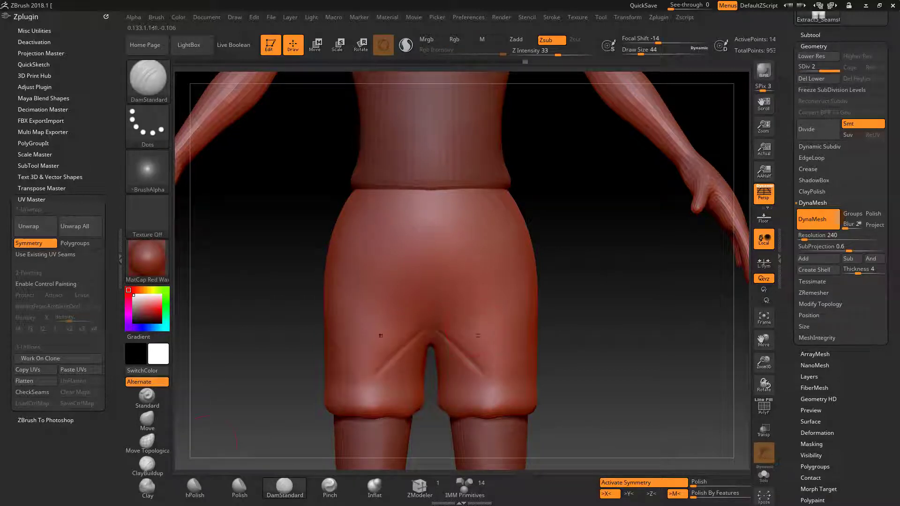
key(ctrl+z)
key(x)
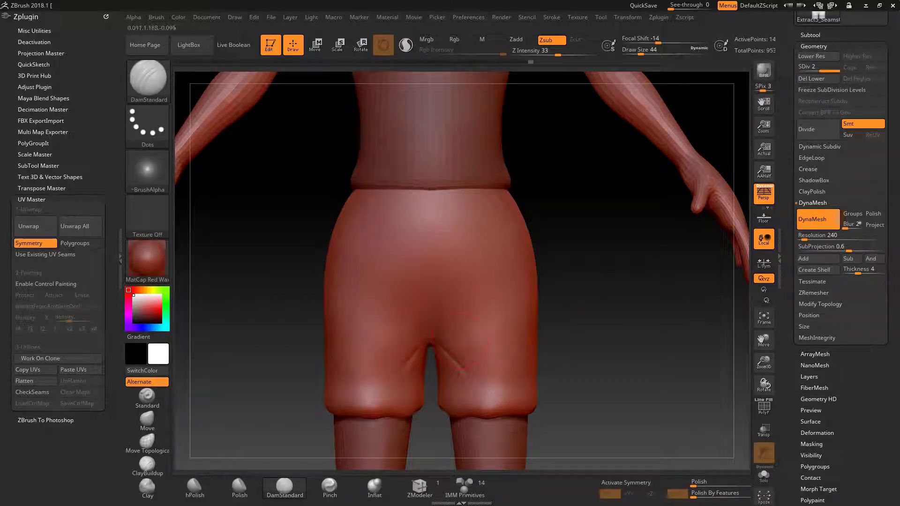
drag(463, 322, 404, 326)
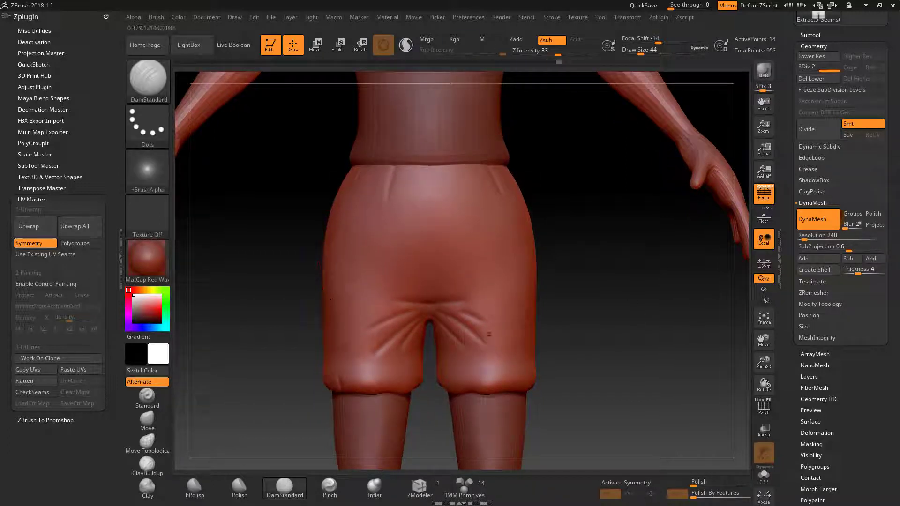
Orbit and zoom around the back of the shorts and hip to inspect the creases
mouse_move(481, 262)
ctrl+right_down()
mouse_move(482, 206)
mouse_move(516, 208)
ctrl+right_up()
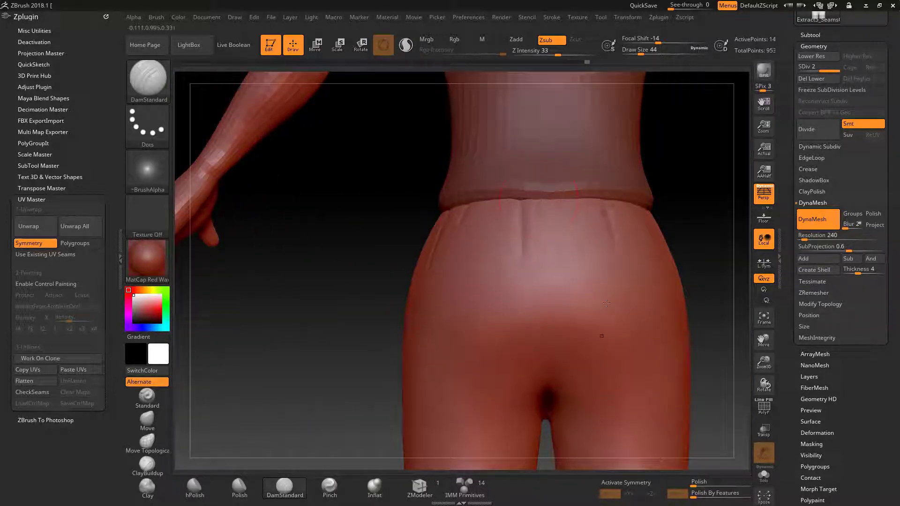
mouse_move(607, 303)
right_down()
mouse_move(412, 387)
mouse_move(328, 389)
right_up()
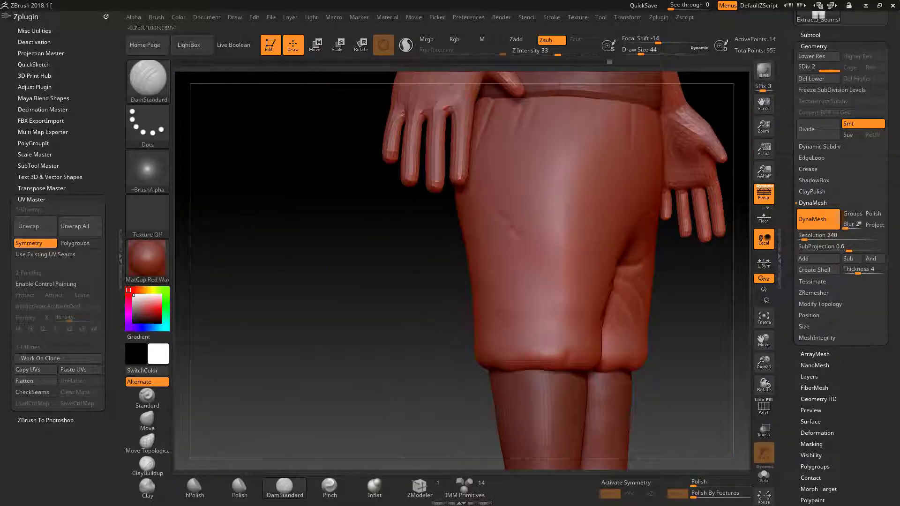
right_drag(433, 383, 516, 385)
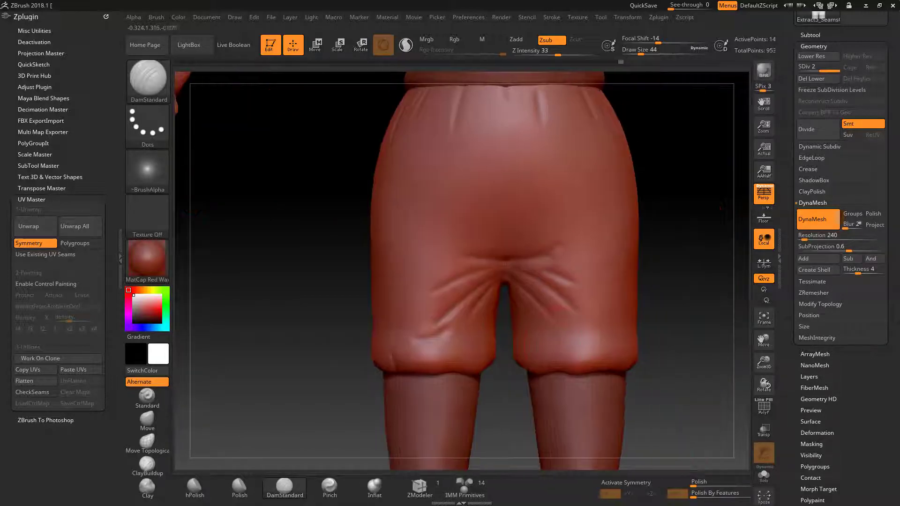
mouse_move(599, 325)
right_down()
mouse_move(639, 271)
mouse_move(660, 289)
right_up()
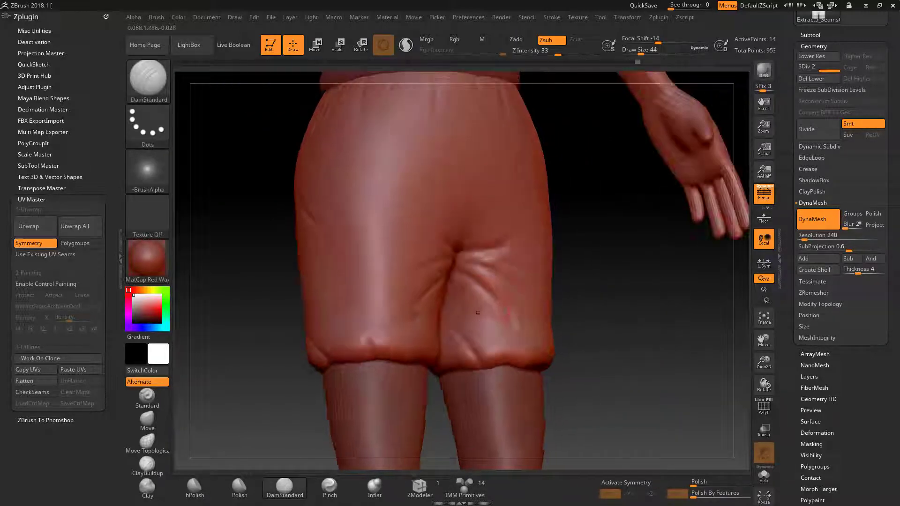
key(f)
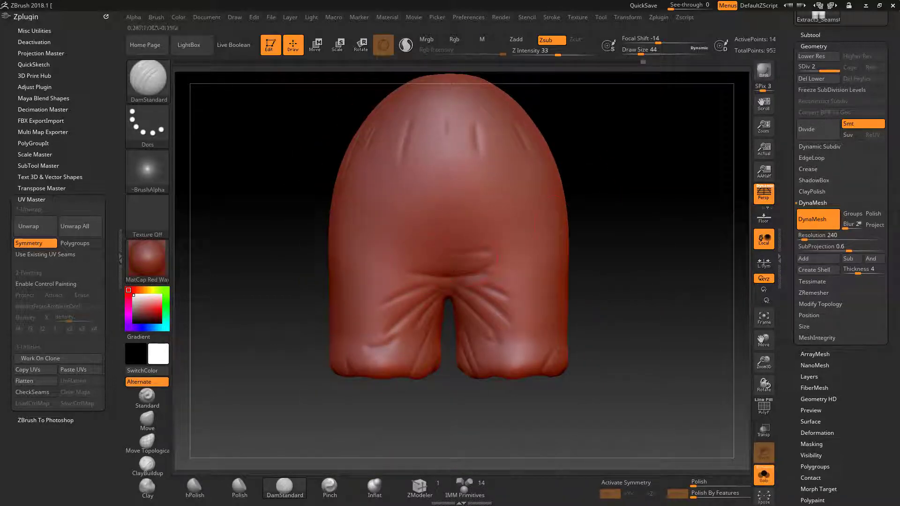
key(ctrl+shift+s)
right_drag(539, 262, 582, 253)
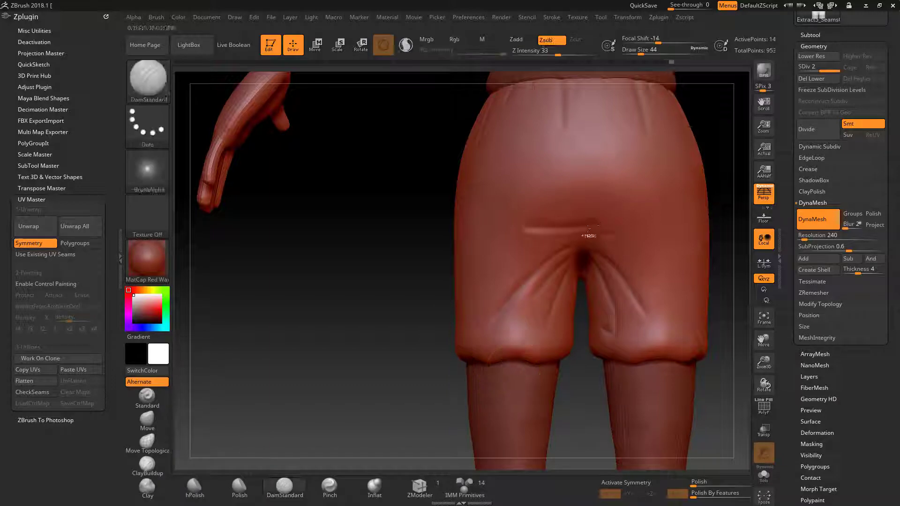
alt+right_drag(590, 231, 529, 258)
right_drag(521, 389, 562, 375)
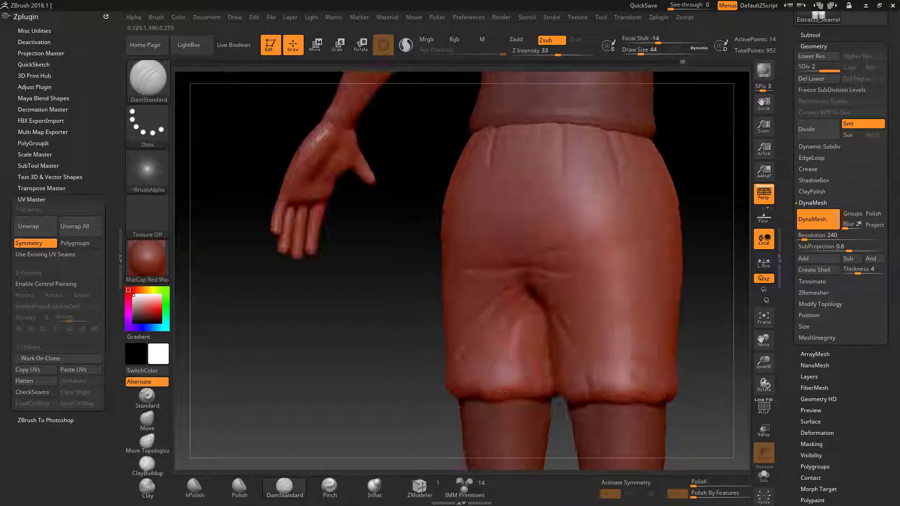
mouse_move(527, 428)
ctrl+right_down()
mouse_move(539, 399)
mouse_move(527, 257)
mouse_move(483, 313)
mouse_move(497, 263)
mouse_move(586, 271)
mouse_move(553, 267)
ctrl+right_up()
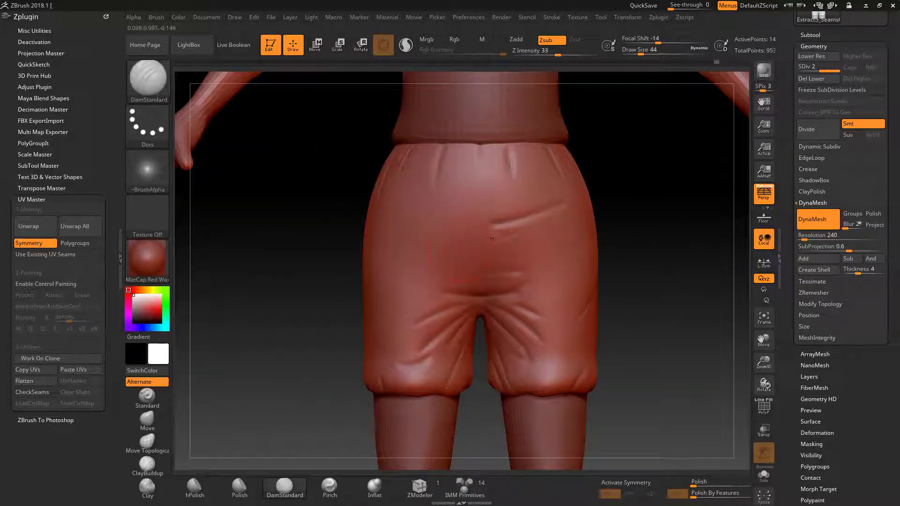
right_drag(523, 237, 468, 263)
Switch to a smaller Pinch brush and orbit around the shorts' waistband and legs
click(330, 488)
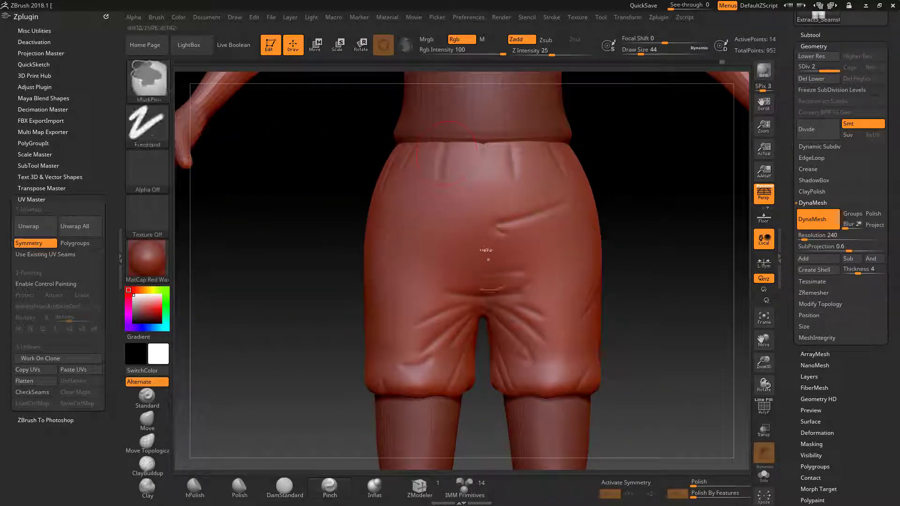
key(space)
ctrl+right_drag(643, 264, 642, 225)
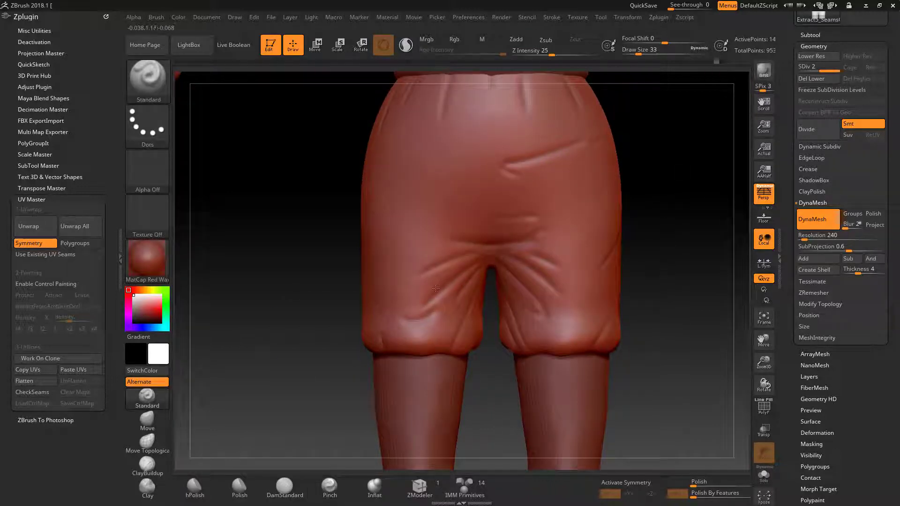
right_drag(467, 299, 422, 282)
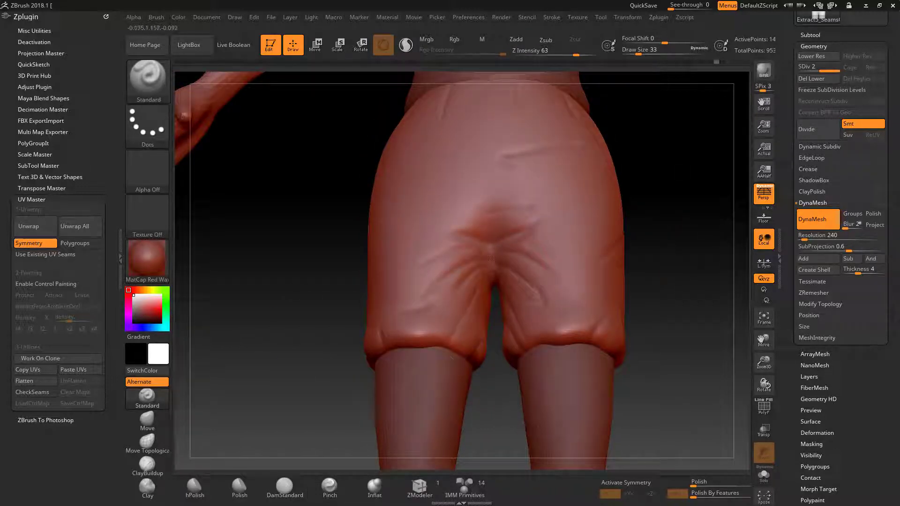
right_drag(490, 258, 468, 244)
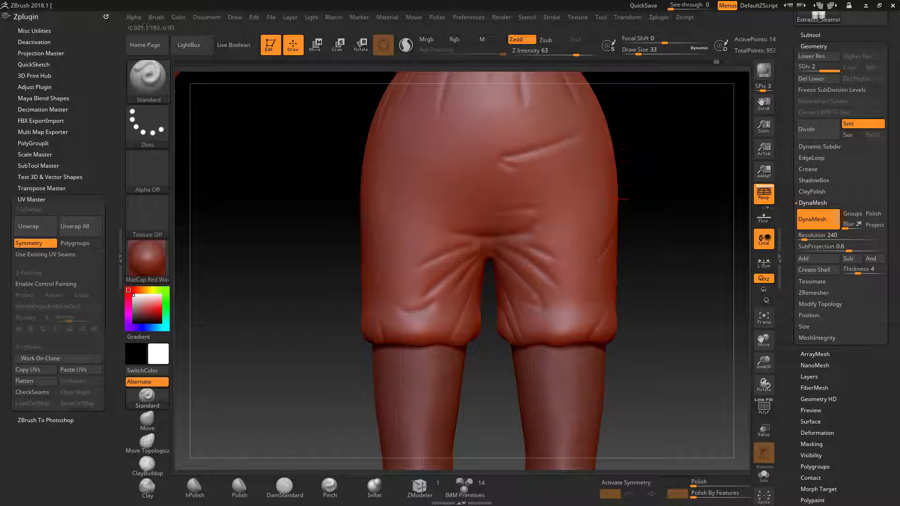
key(bracketleft)
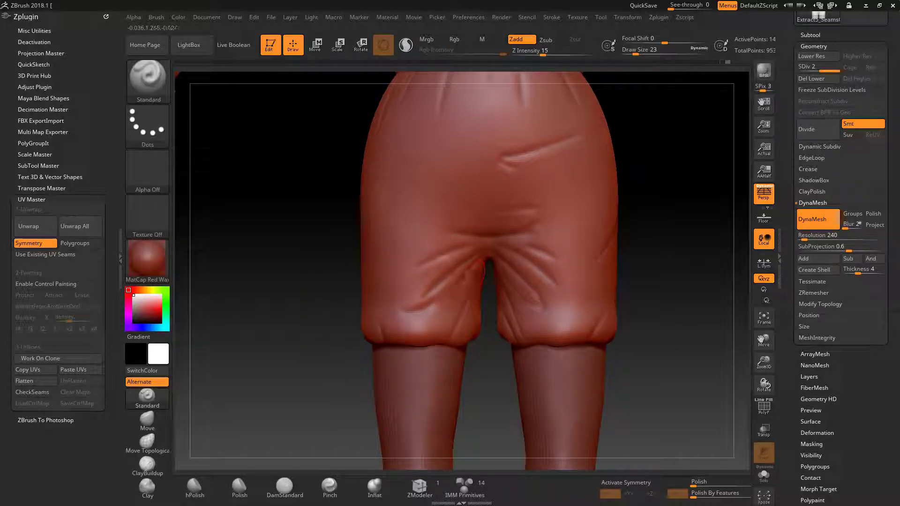
right_drag(540, 310, 537, 323)
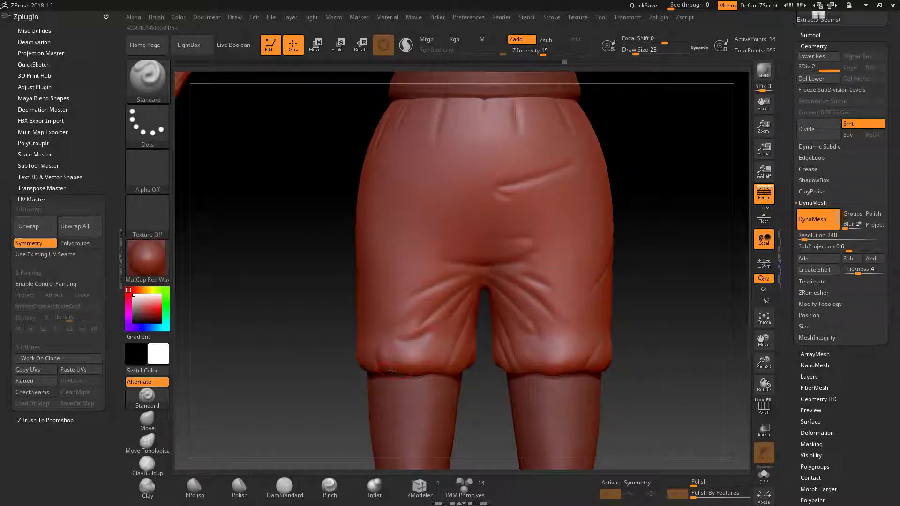
right_drag(392, 371, 491, 230)
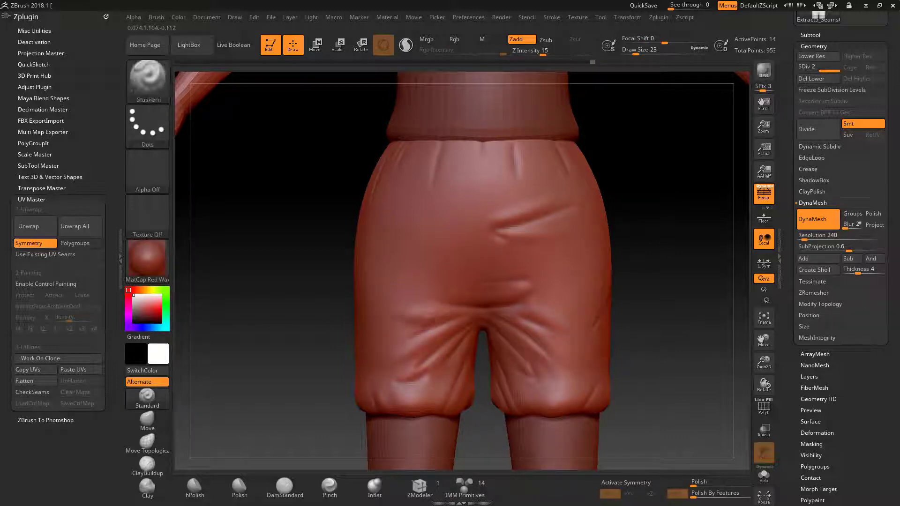
right_drag(661, 245, 647, 329)
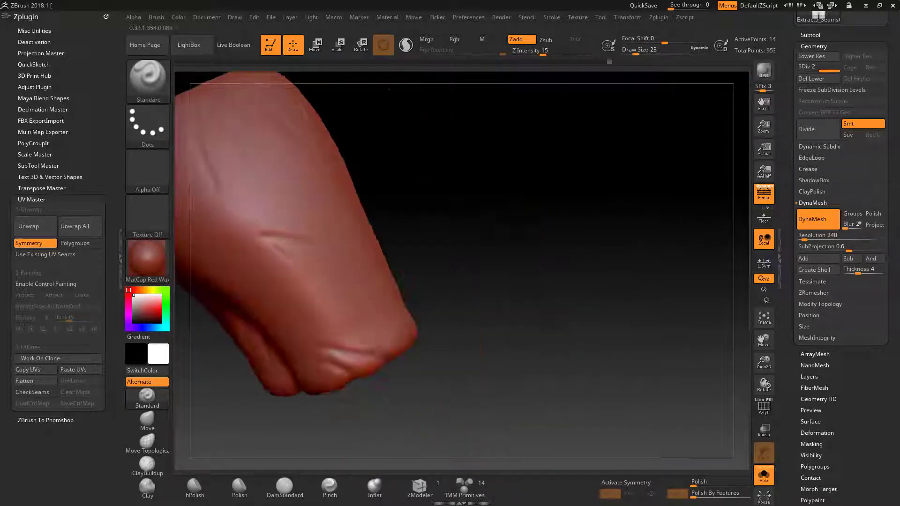
mouse_move(422, 234)
right_down()
mouse_move(516, 281)
mouse_move(530, 262)
right_up()
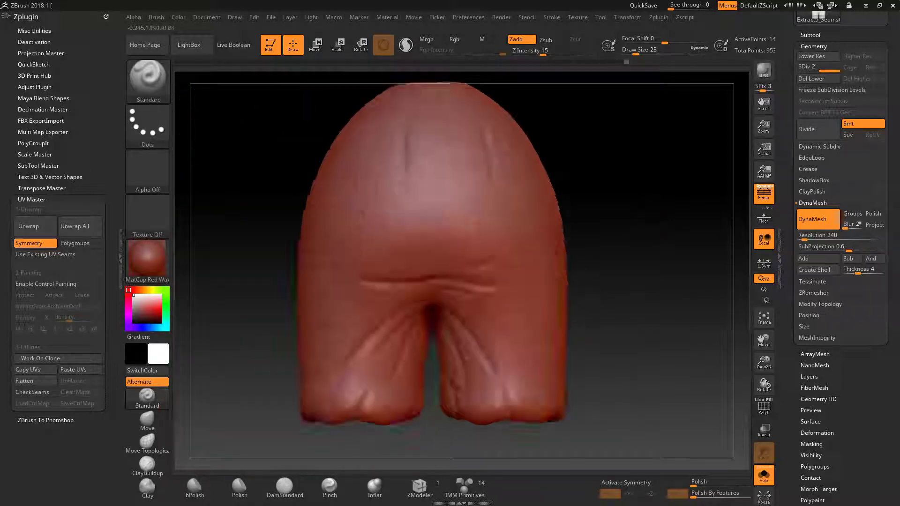
From a rear view, smooth the crease across the seat of the shorts
key(alt+shift+s)
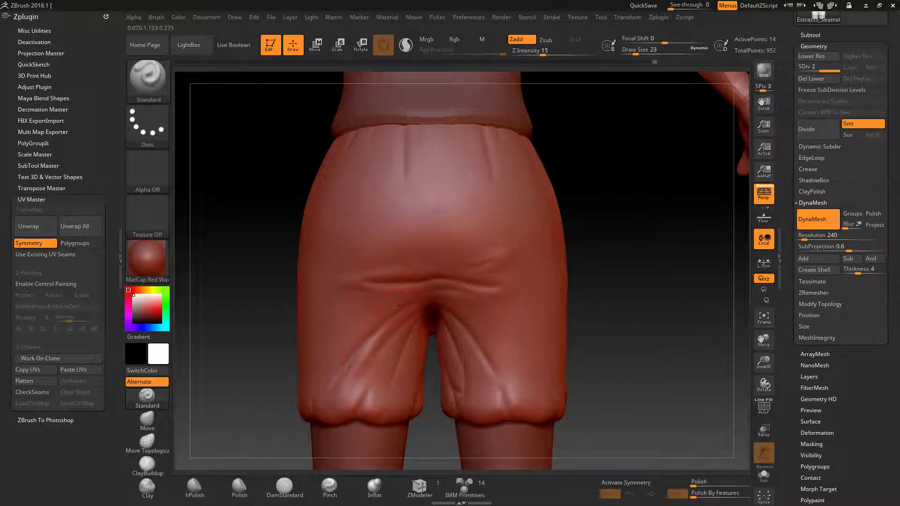
right_drag(405, 416, 448, 359)
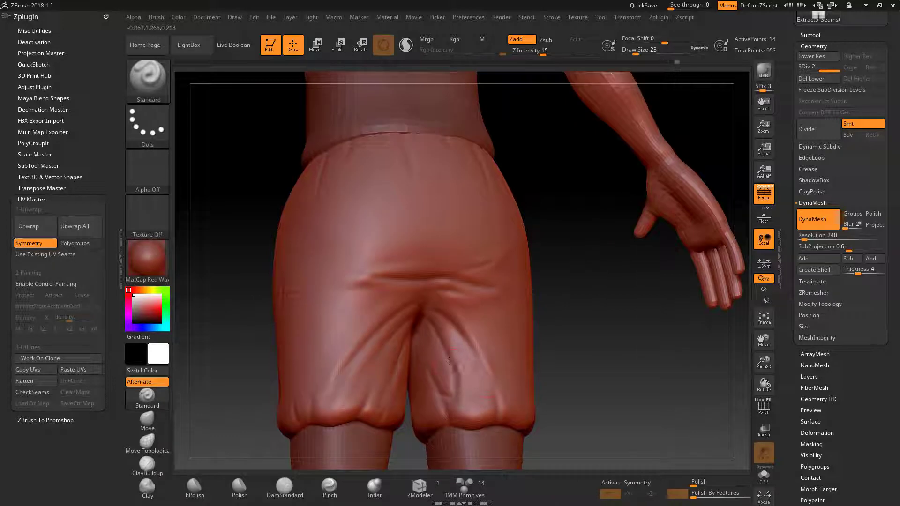
right_drag(421, 281, 450, 282)
click(285, 487)
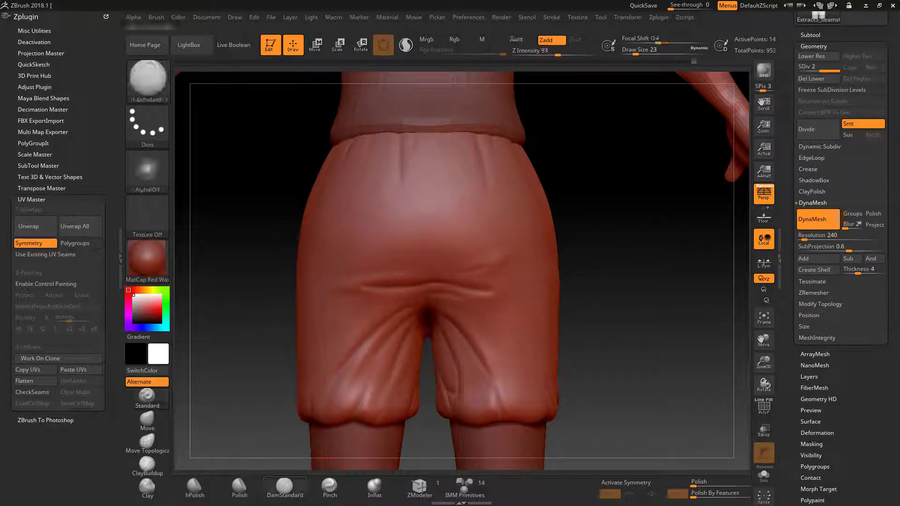
key(shift)
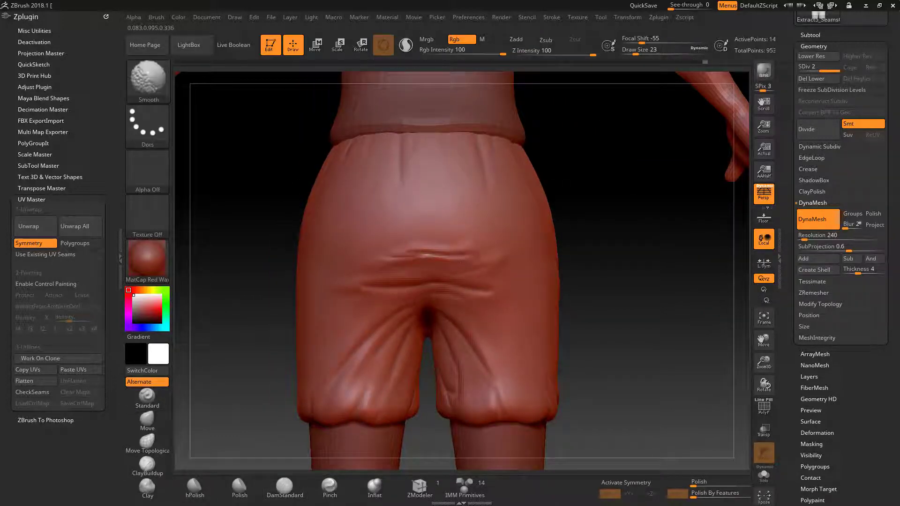
shift+drag(424, 256, 469, 255)
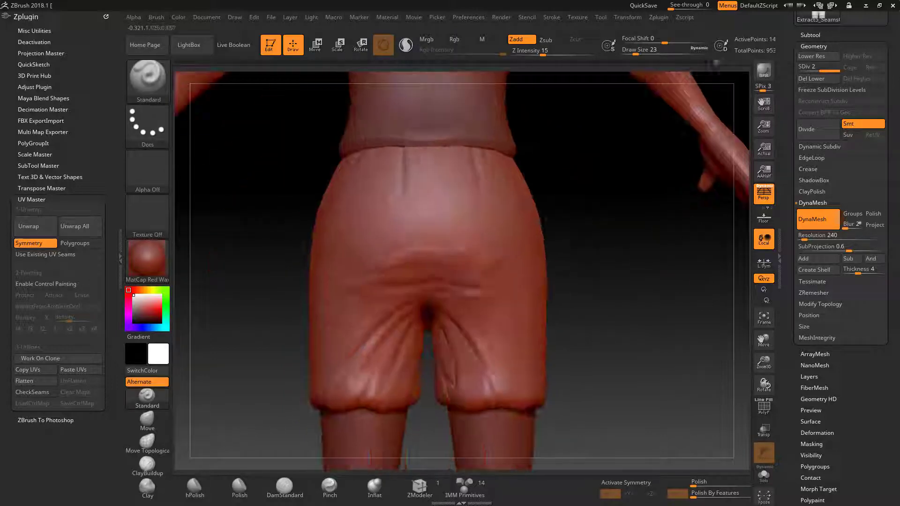
Reframe the view around the torso and shorts from several angles
mouse_move(591, 342)
mouse_down()
mouse_move(542, 363)
mouse_move(358, 394)
mouse_move(421, 328)
mouse_up()
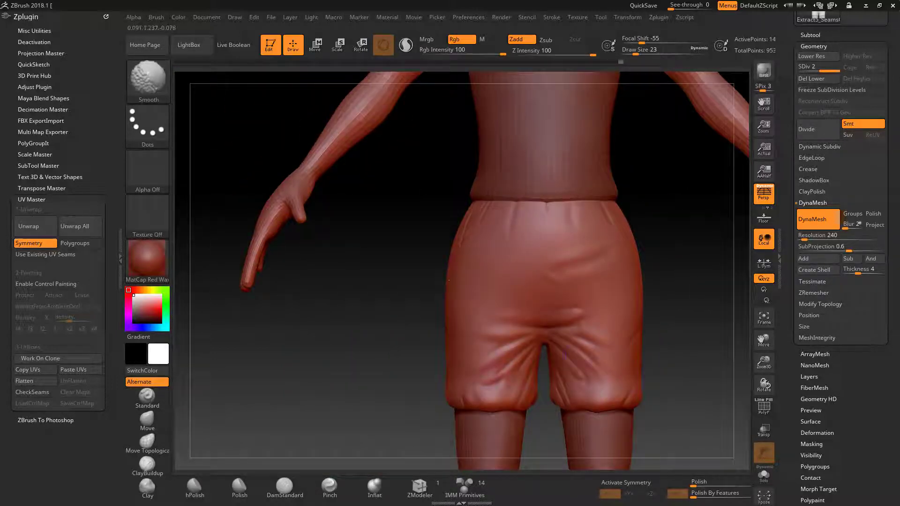
alt+drag(449, 280, 319, 291)
drag(628, 379, 718, 239)
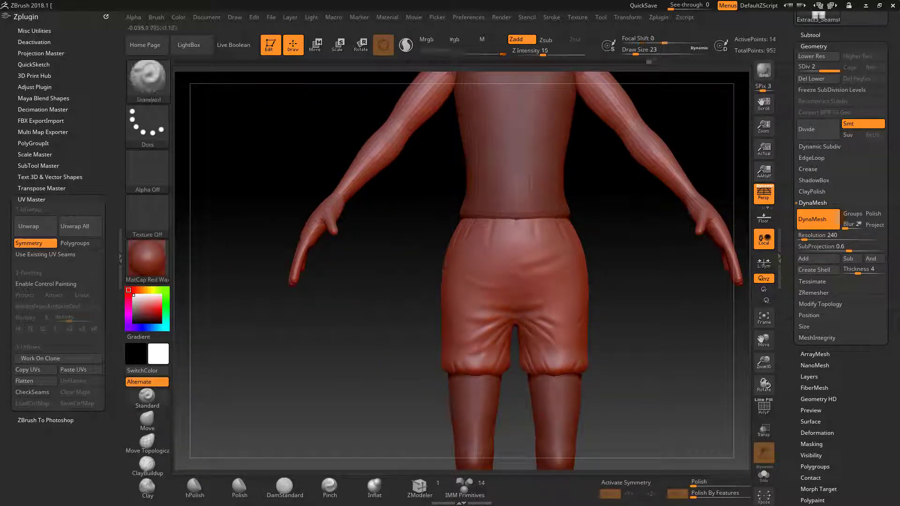
drag(631, 294, 618, 358)
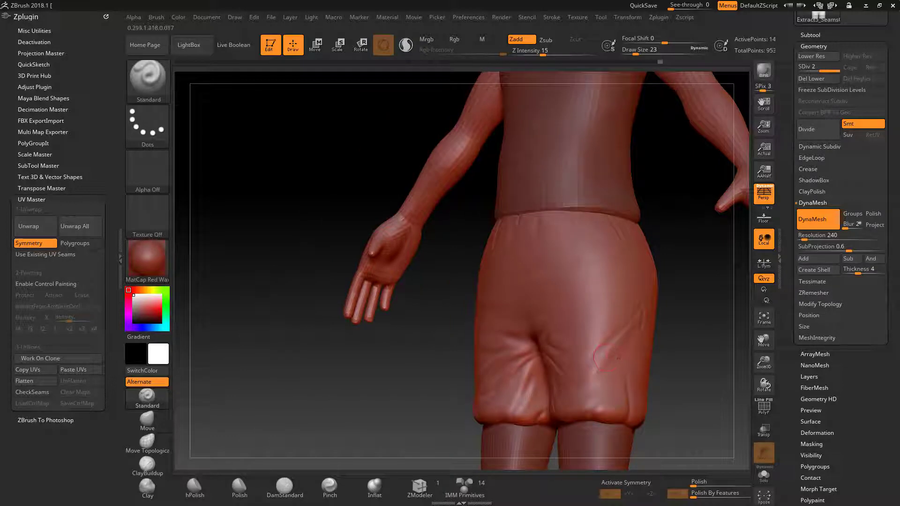
drag(630, 417, 593, 255)
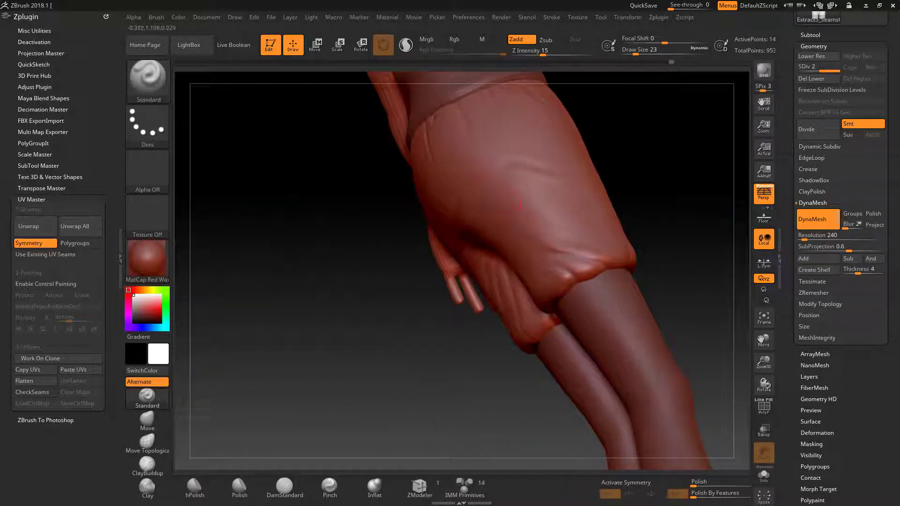
drag(519, 205, 563, 453)
mouse_move(530, 265)
mouse_down()
mouse_move(530, 292)
mouse_move(450, 274)
mouse_move(582, 277)
mouse_up()
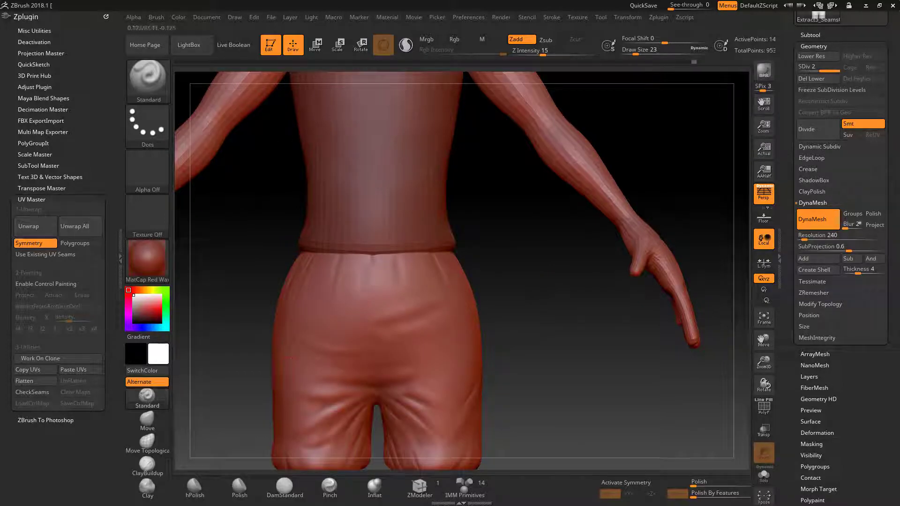
Toggle Solo to inspect the shorts' back, then select the shirt subtool Extract5_SeamsColor
click(764, 475)
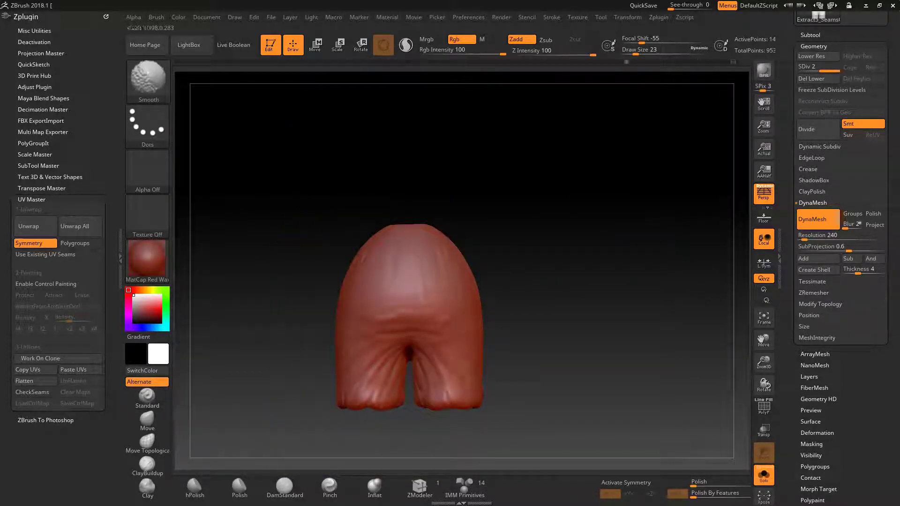
key(ctrl+shift+s)
drag(517, 325, 637, 243)
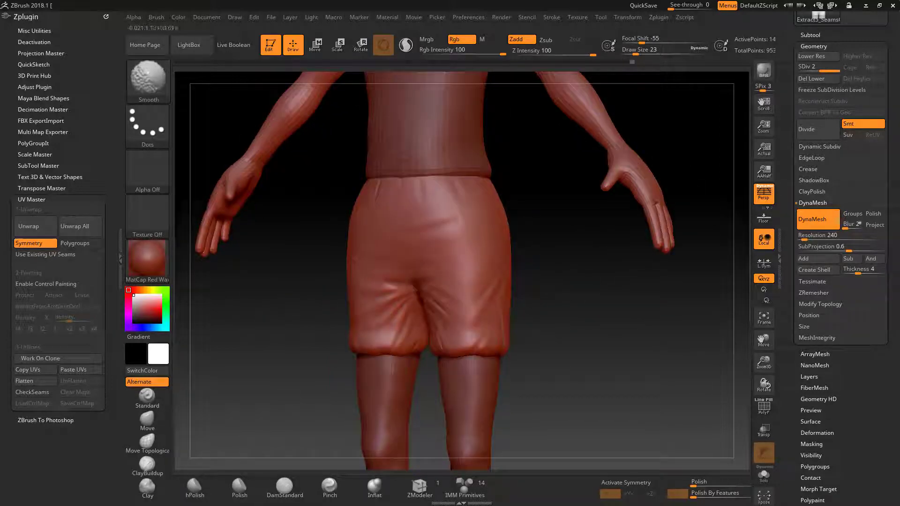
alt+drag(575, 305, 356, 378)
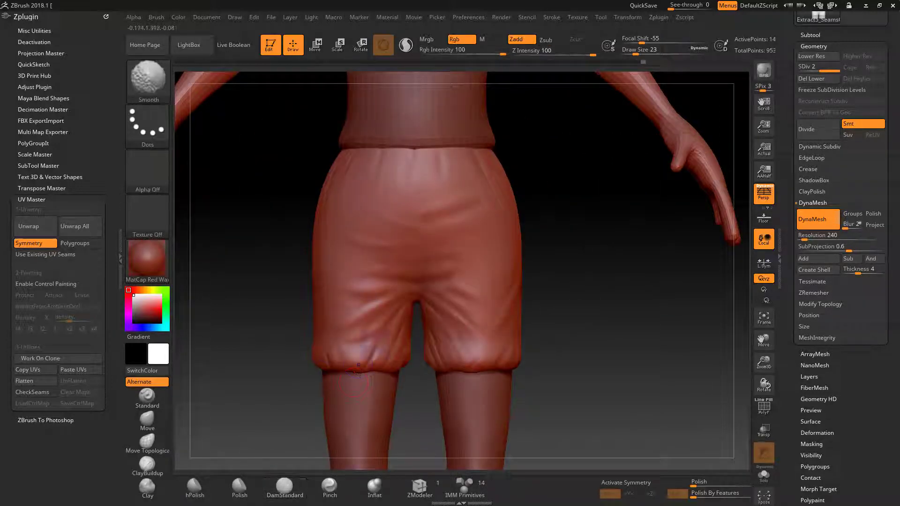
mouse_move(586, 304)
mouse_down()
mouse_move(476, 301)
mouse_move(478, 269)
mouse_up()
key(ctrl+shift+s)
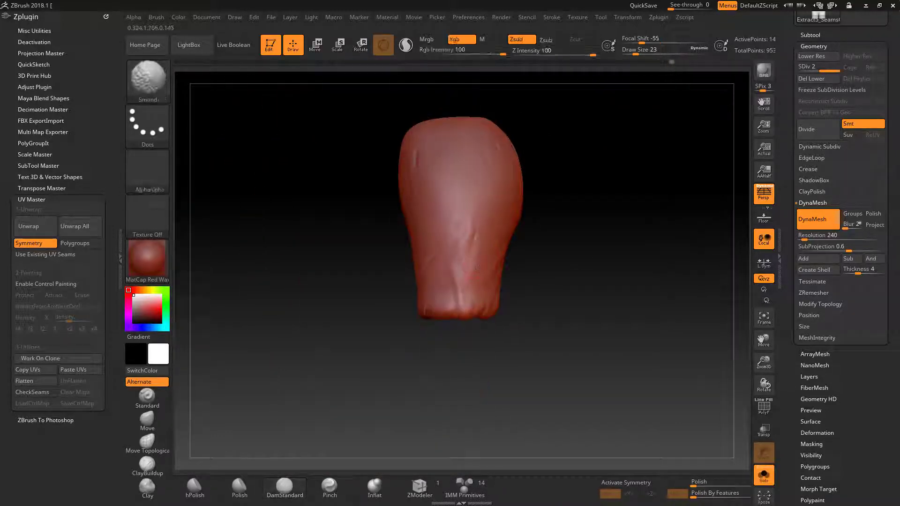
key(ctrl+shift+s)
mouse_move(477, 268)
alt+mouse_down()
mouse_move(550, 335)
mouse_move(491, 258)
mouse_move(522, 322)
mouse_move(469, 281)
alt+mouse_up()
alt+click(421, 281)
mouse_move(703, 281)
mouse_down()
mouse_move(788, 213)
mouse_move(788, 100)
mouse_up()
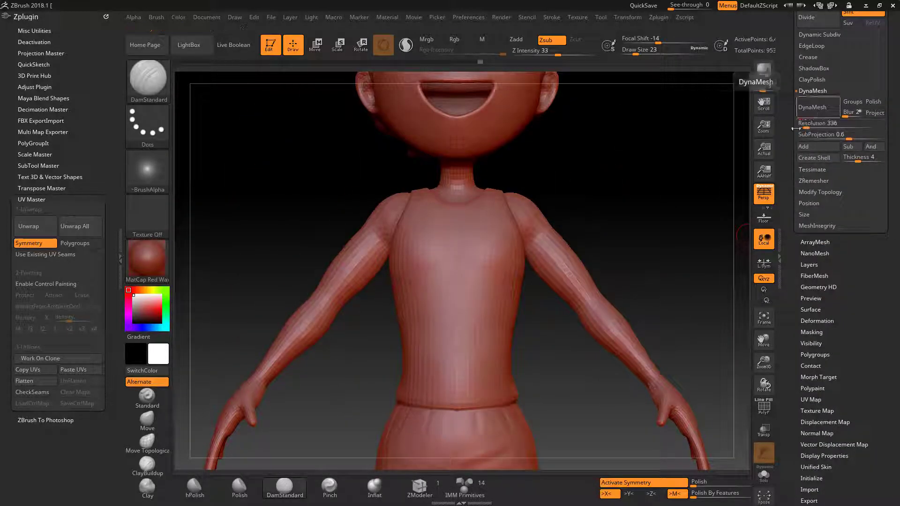
DynaMesh the shirt, turn off X symmetry and bring up the Stroke settings
click(813, 107)
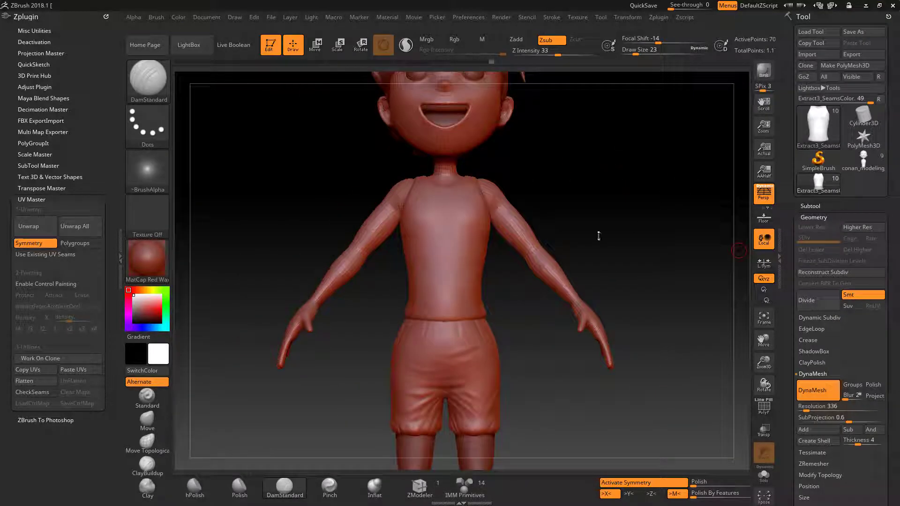
alt+drag(598, 236, 437, 200)
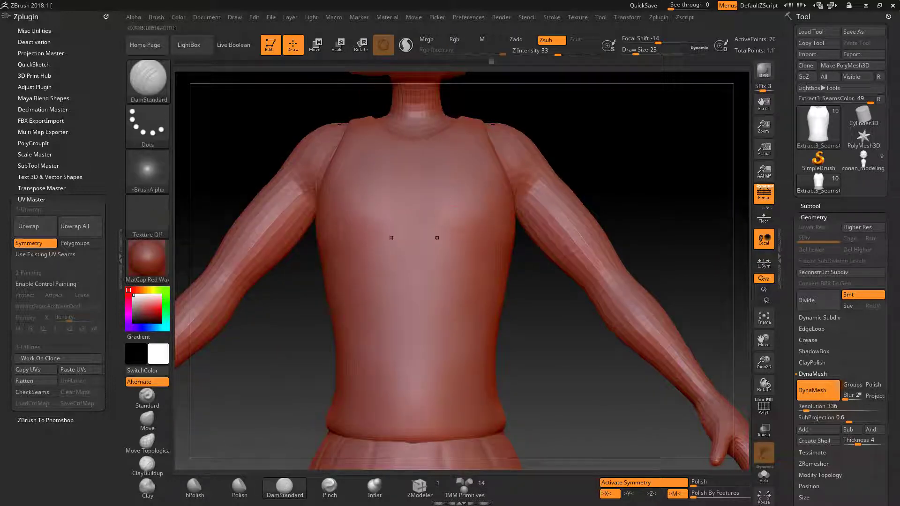
key(x)
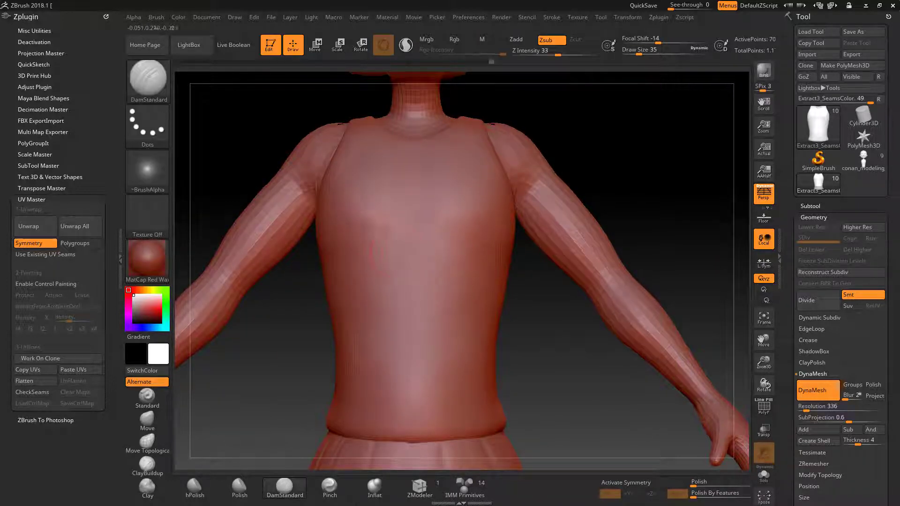
click(551, 17)
Enable LazyMouse with a LazyRadius of 27 and undo a test stroke on the torso
click(570, 179)
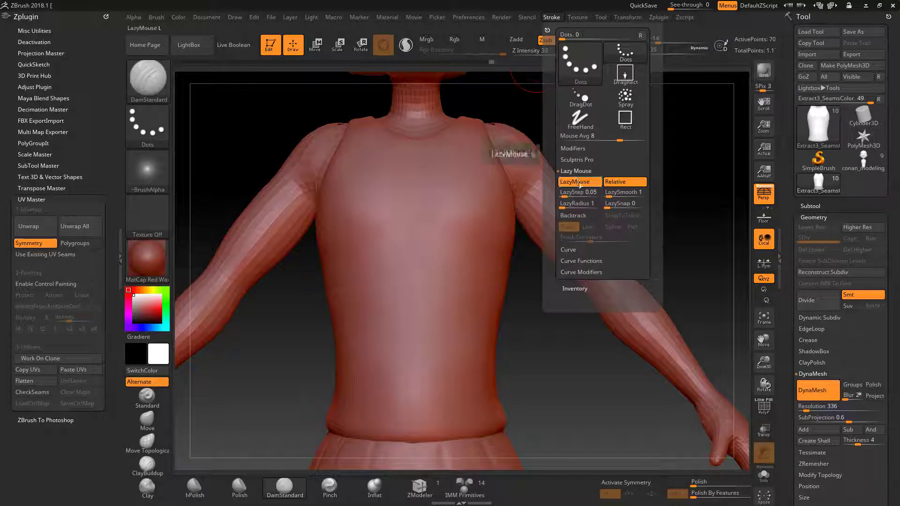
click(552, 17)
click(522, 16)
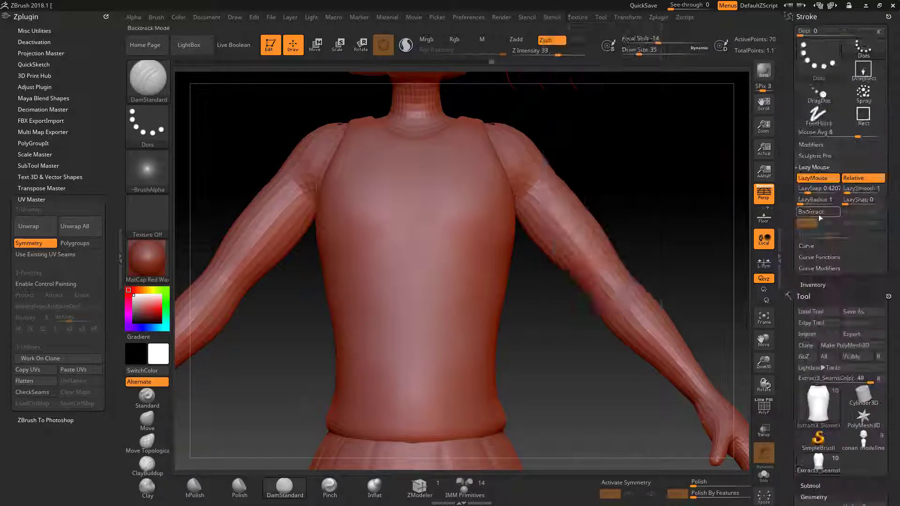
text(27)
key(Return)
drag(357, 286, 428, 236)
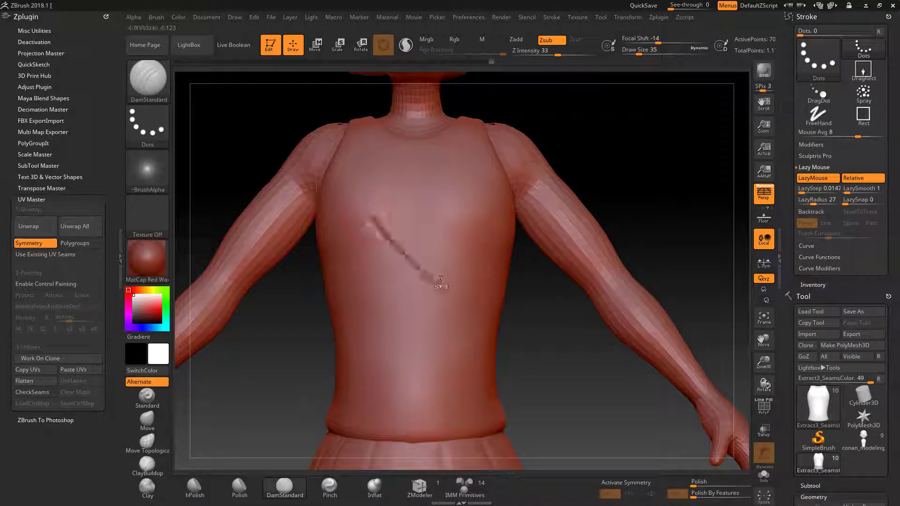
key(space)
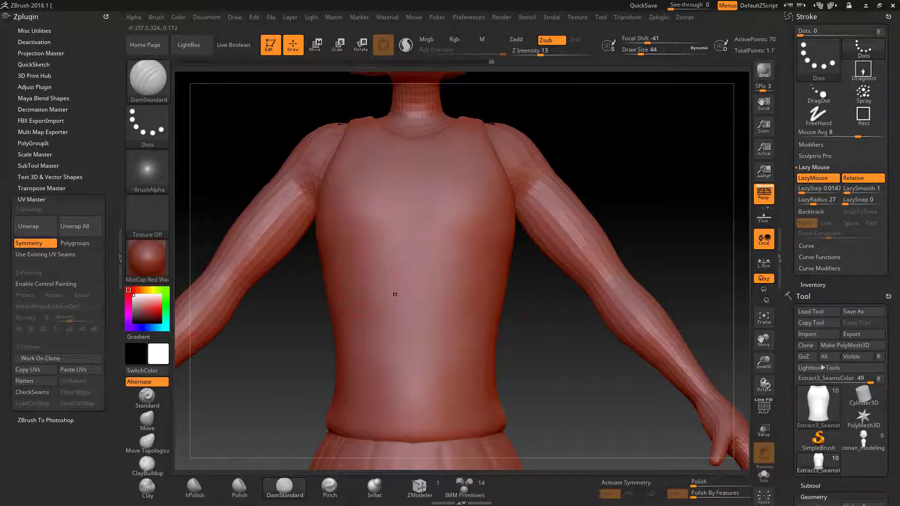
Pinch a diagonal crease across the shirt front, briefly swapping to Standard and back
click(319, 496)
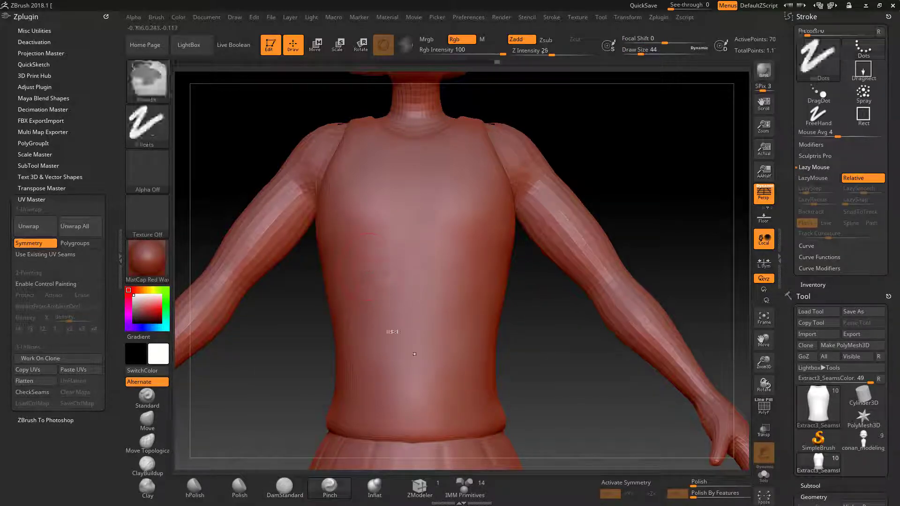
drag(349, 268, 427, 349)
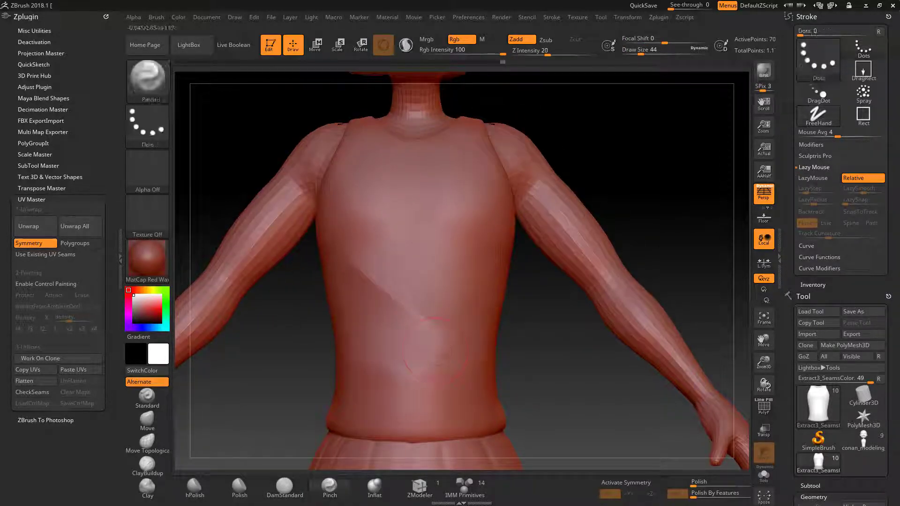
key(b)
key(s)
key(t)
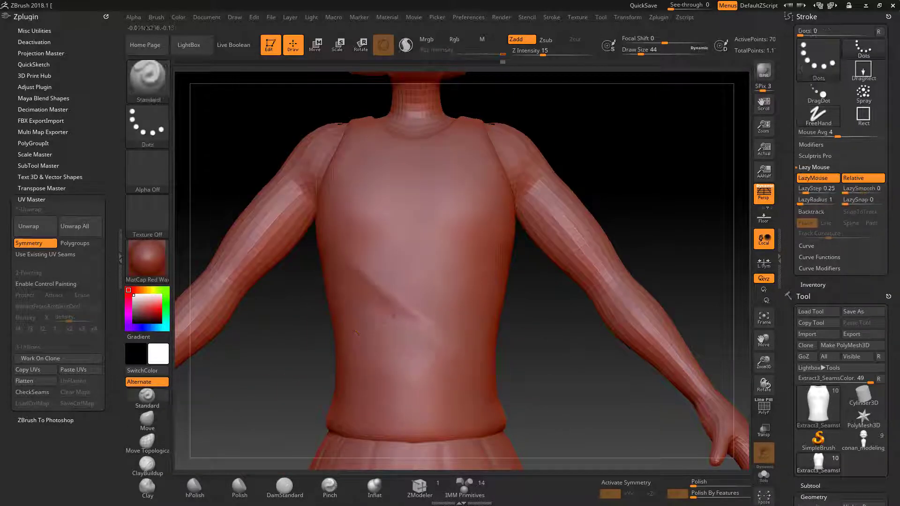
key(b)
key(p)
key(i)
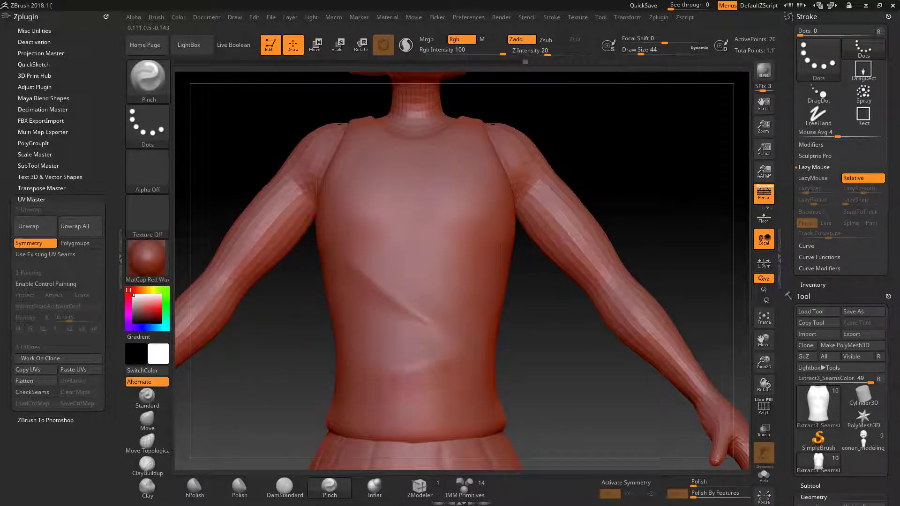
drag(586, 328, 491, 350)
Isolate the shirt with Solo, shrink the brush and switch to Standard
key(alt+s)
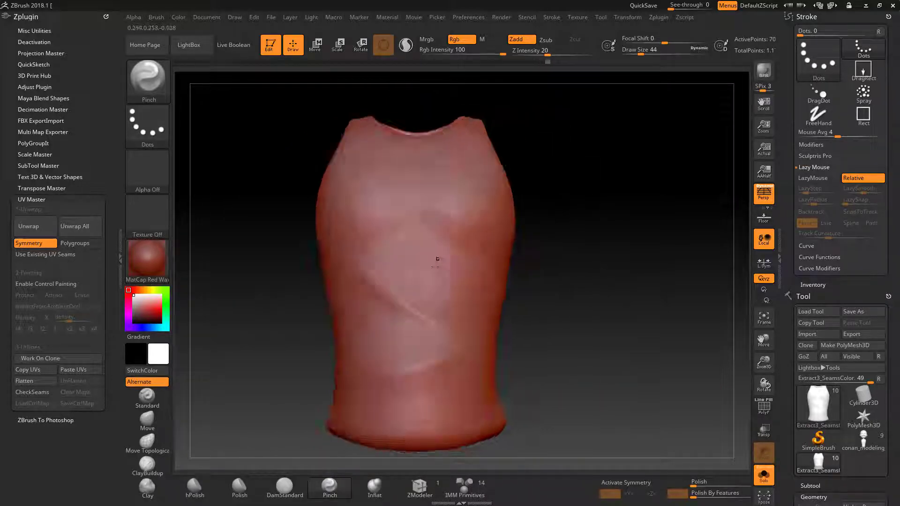
key(bracketleft)
key(bracketleft)
key(bracketleft)
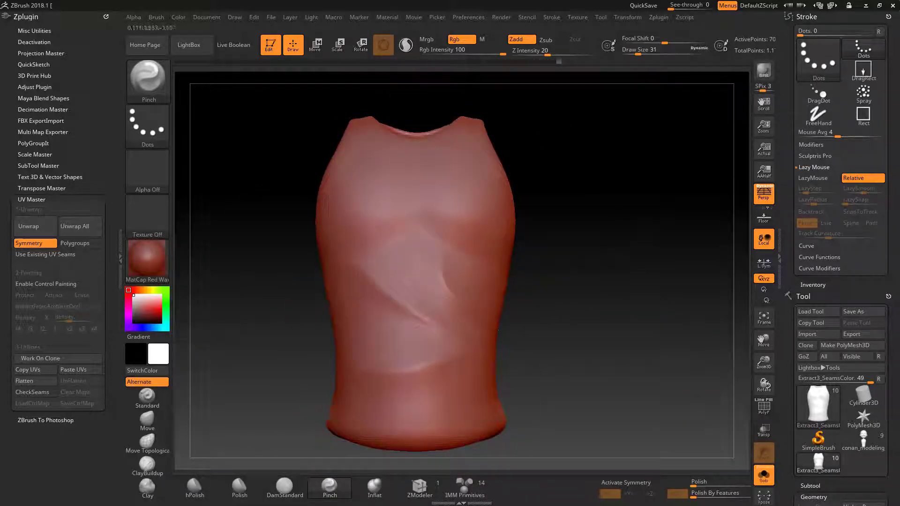
drag(498, 331, 474, 404)
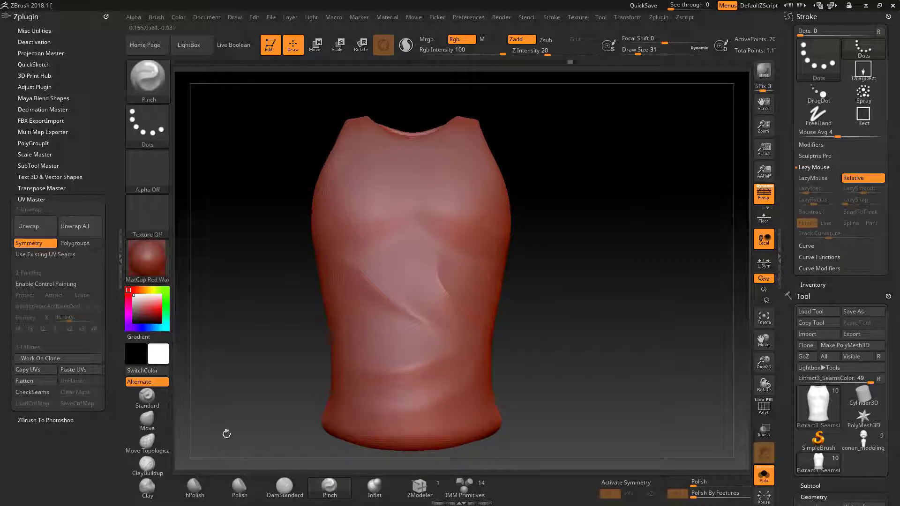
key(b)
key(s)
key(t)
drag(587, 348, 553, 329)
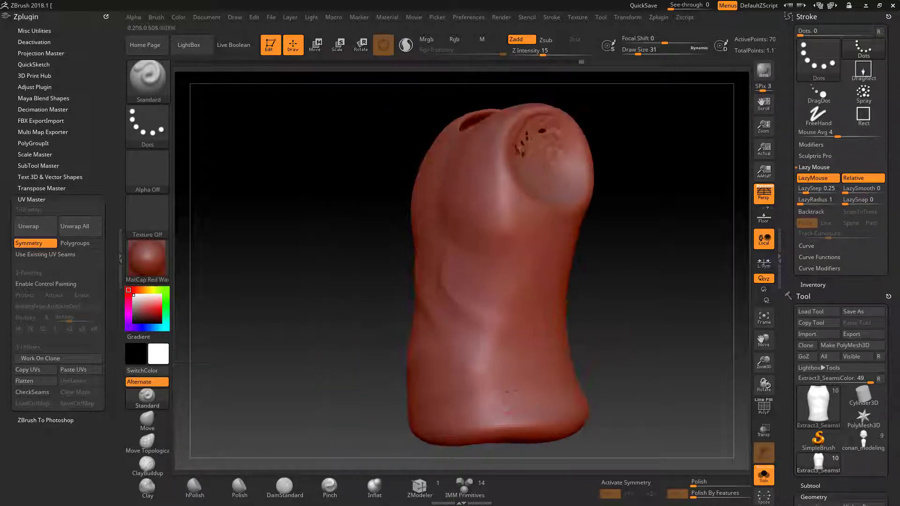
Switch to DamStandard, work around the shirt front and top opening, then show the whole character
key(b)
key(d)
key(s)
drag(402, 411, 378, 299)
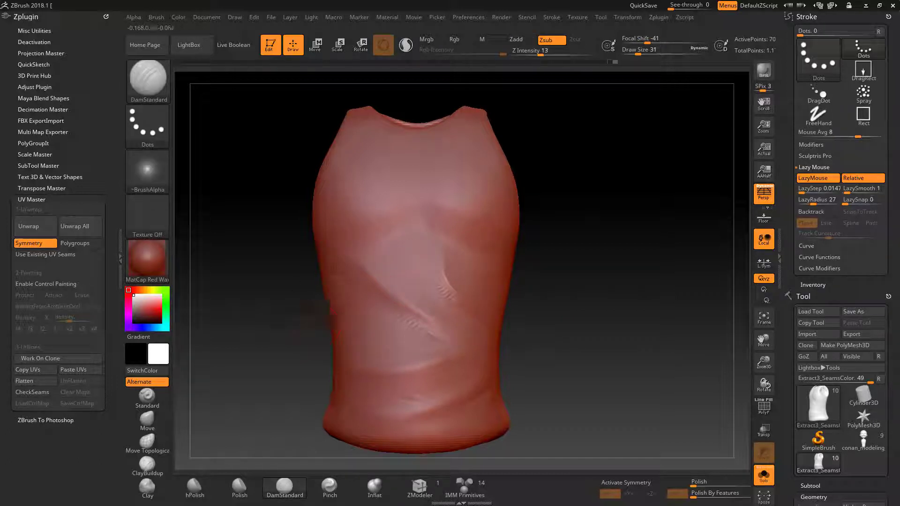
alt+drag(412, 406, 532, 343)
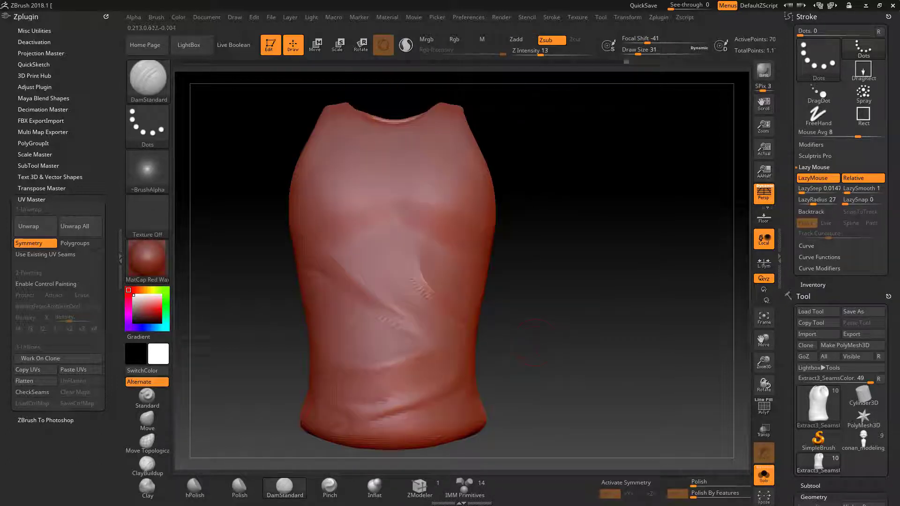
mouse_move(343, 242)
mouse_down()
mouse_move(412, 358)
mouse_move(583, 374)
mouse_move(588, 318)
mouse_move(560, 335)
mouse_move(604, 316)
mouse_up()
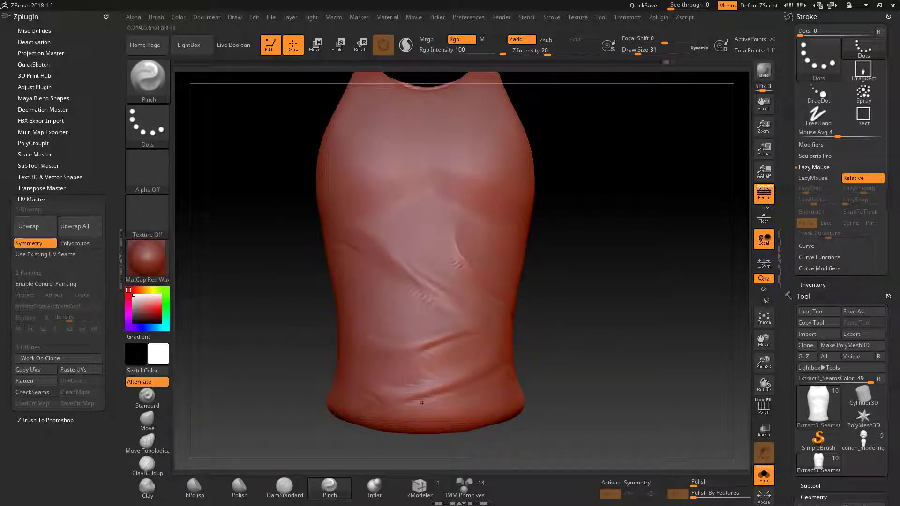
mouse_move(421, 403)
mouse_down()
mouse_move(605, 331)
mouse_move(562, 374)
mouse_move(676, 245)
mouse_move(201, 432)
mouse_up()
click(764, 474)
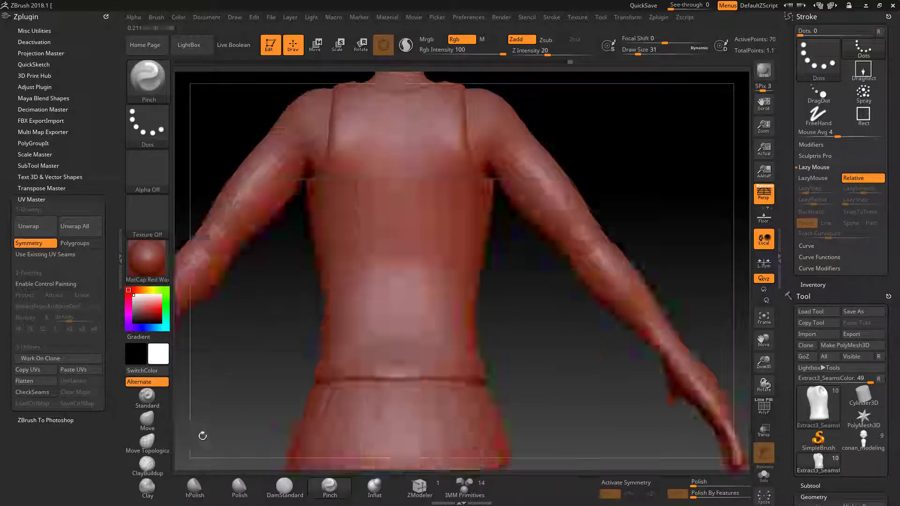
Cycle DamStandard, Standard and Pinch brushes to add creases on the lower shirt front
click(284, 487)
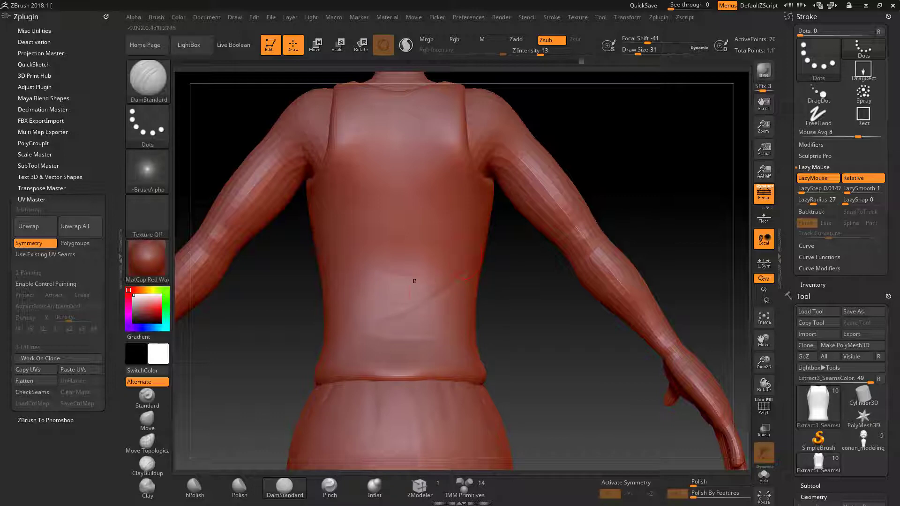
click(147, 396)
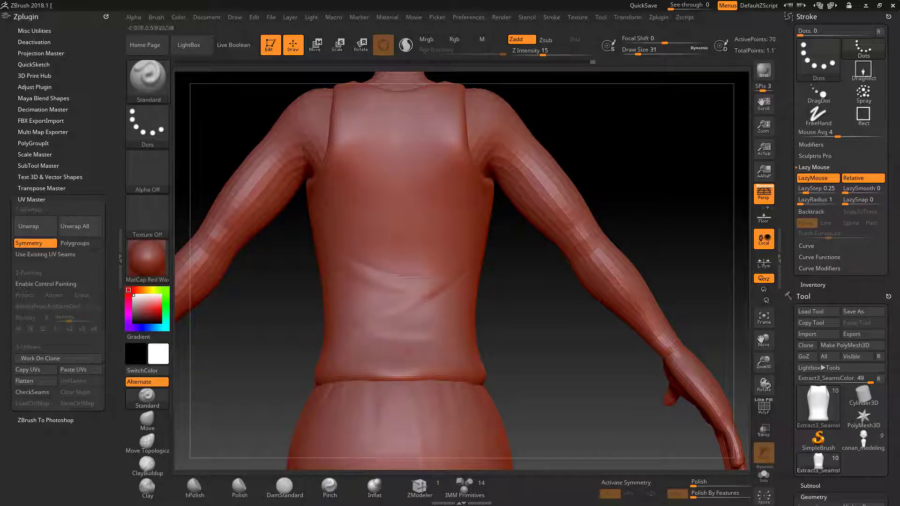
click(330, 487)
key(b)
key(s)
key(t)
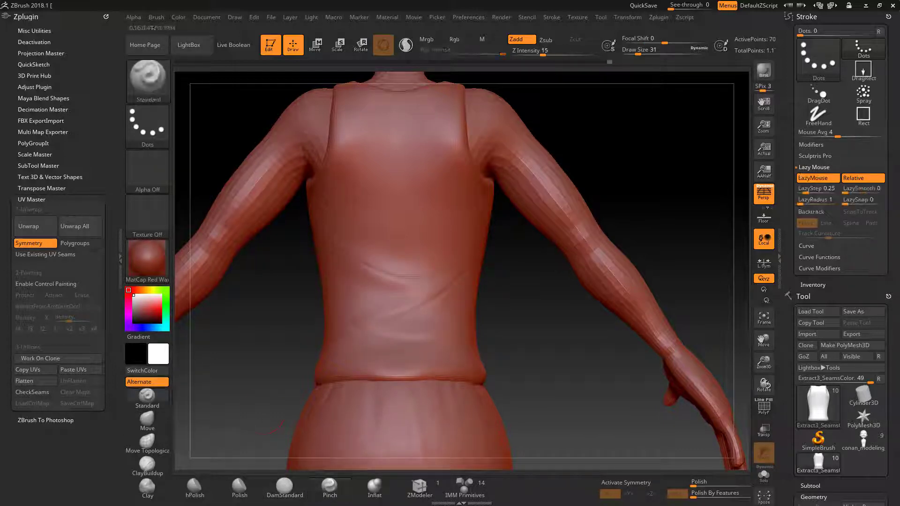
Smooth the lower shirt creases, return to DamStandard, orbit to the side and isolate the shirt
key(shift)
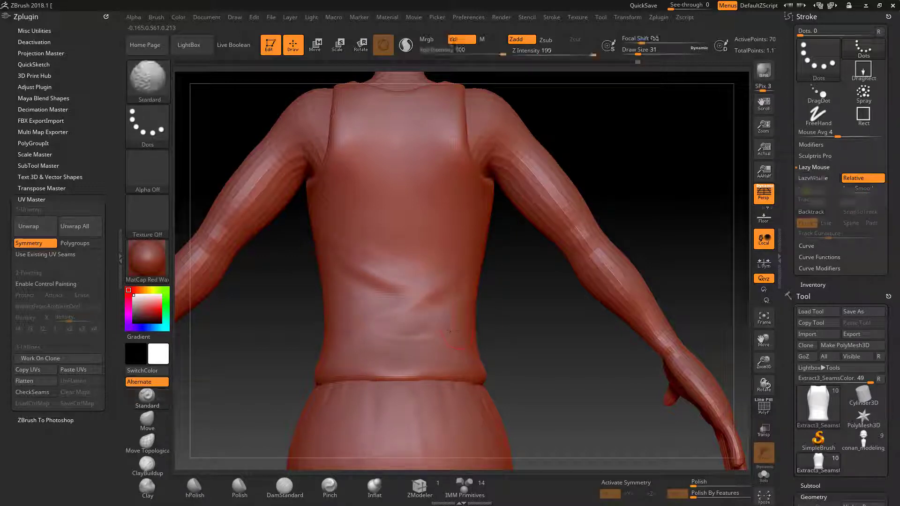
mouse_move(525, 328)
mouse_down()
mouse_move(539, 358)
mouse_move(459, 328)
mouse_up()
key(b)
key(d)
key(s)
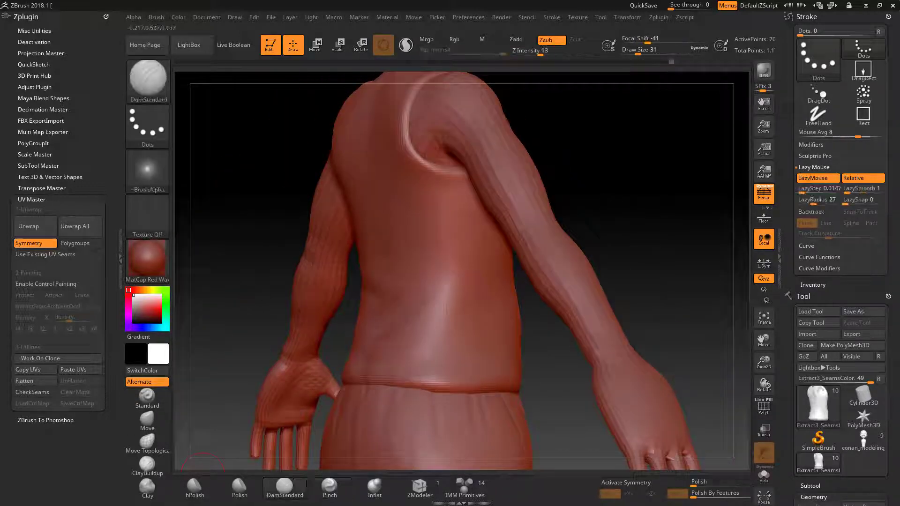
alt+drag(610, 282, 586, 263)
click(764, 475)
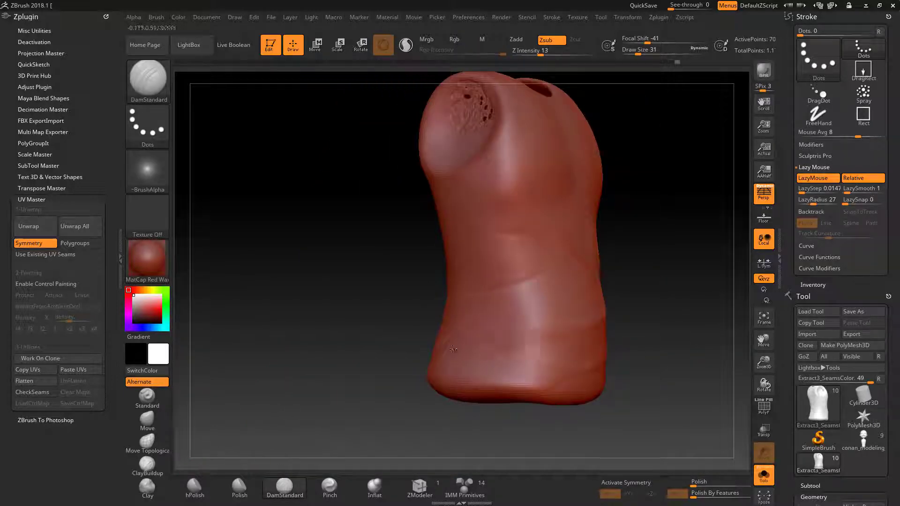
Orbit the isolated tank top to its armhole and smooth its side surface with Standard active
mouse_move(453, 349)
mouse_down()
mouse_move(473, 300)
mouse_move(551, 331)
mouse_up()
key(b)
key(s)
key(t)
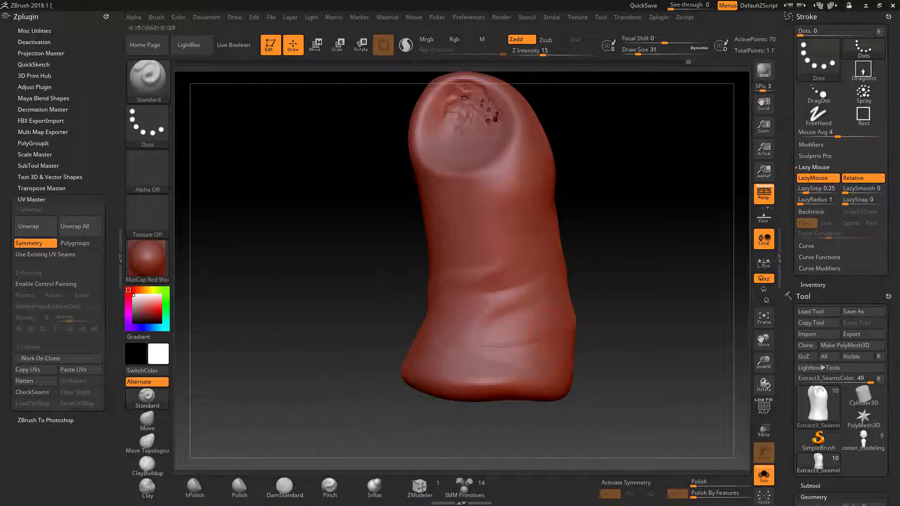
drag(451, 388, 342, 390)
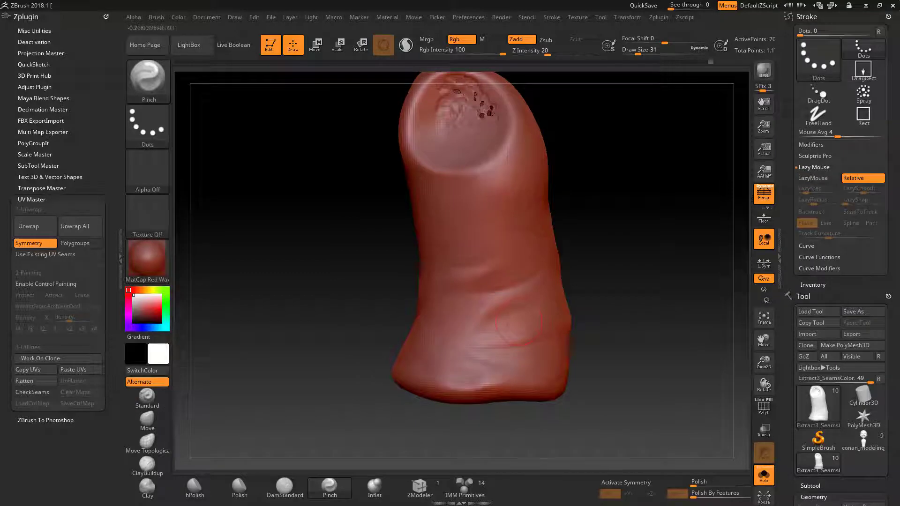
drag(654, 307, 386, 391)
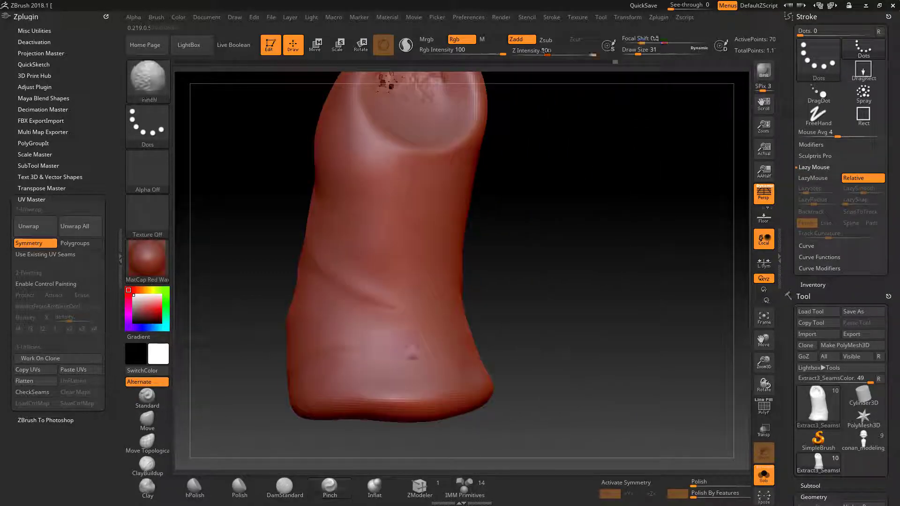
drag(421, 307, 537, 274)
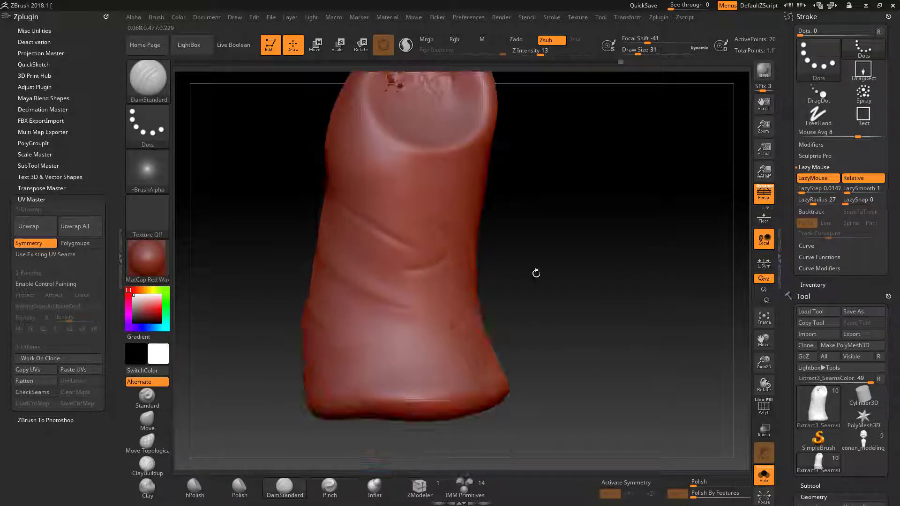
key(b)
key(s)
key(t)
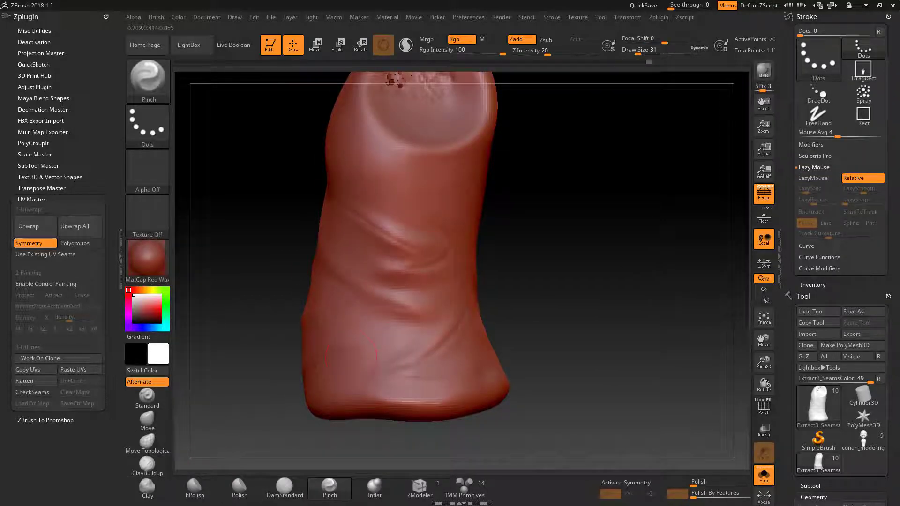
mouse_move(483, 237)
shift+mouse_down()
mouse_move(472, 269)
mouse_move(488, 281)
shift+mouse_up()
click(329, 487)
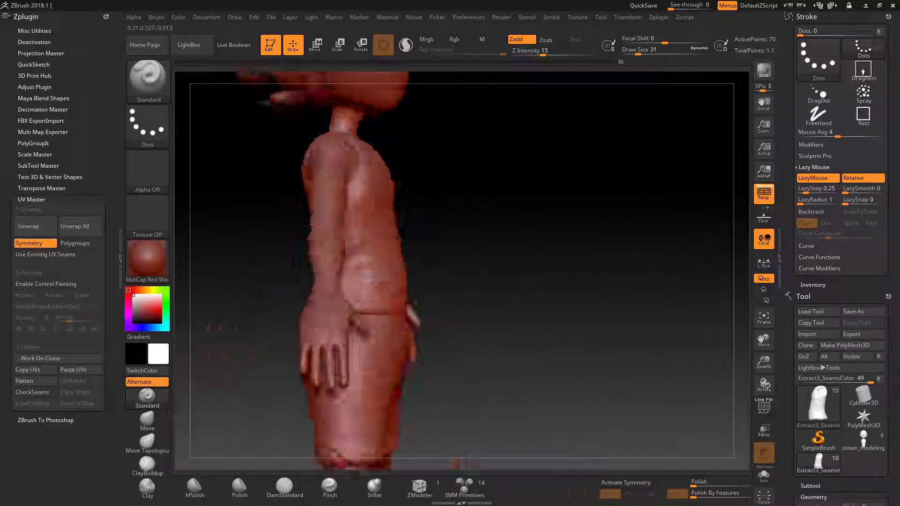
Sculpt folds on the tank top's back with Pinch, Standard and Smooth brushes
drag(562, 281, 688, 273)
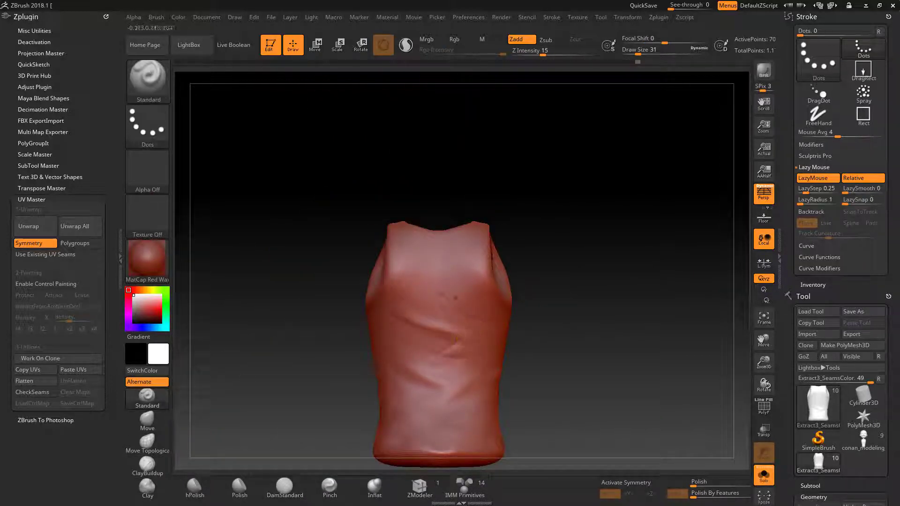
click(329, 486)
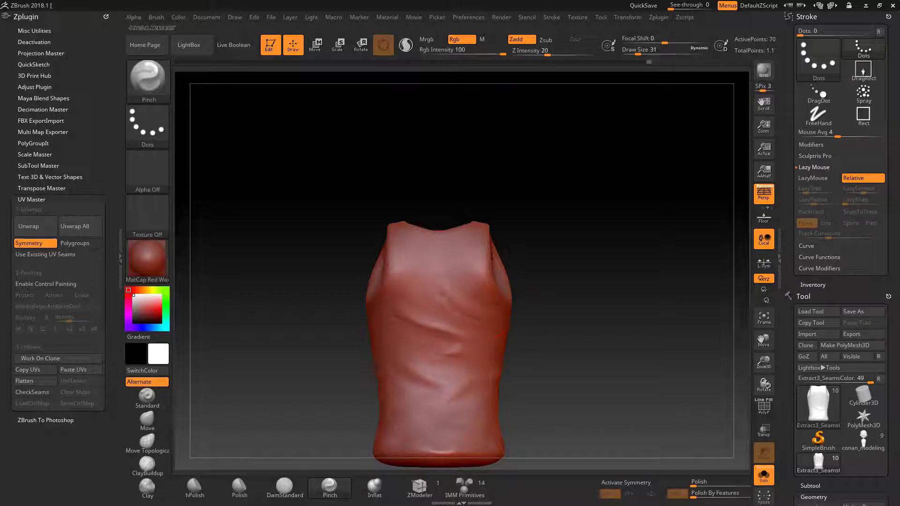
key(b)
key(s)
key(t)
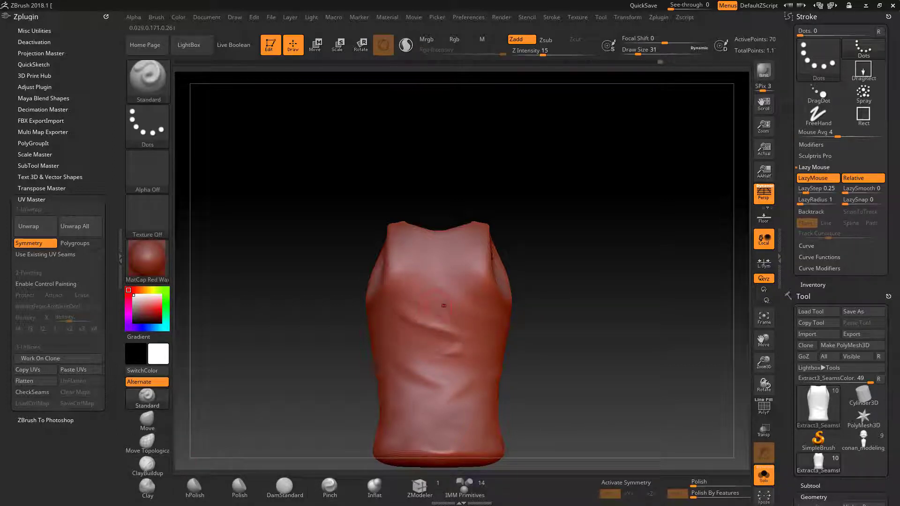
key(shift)
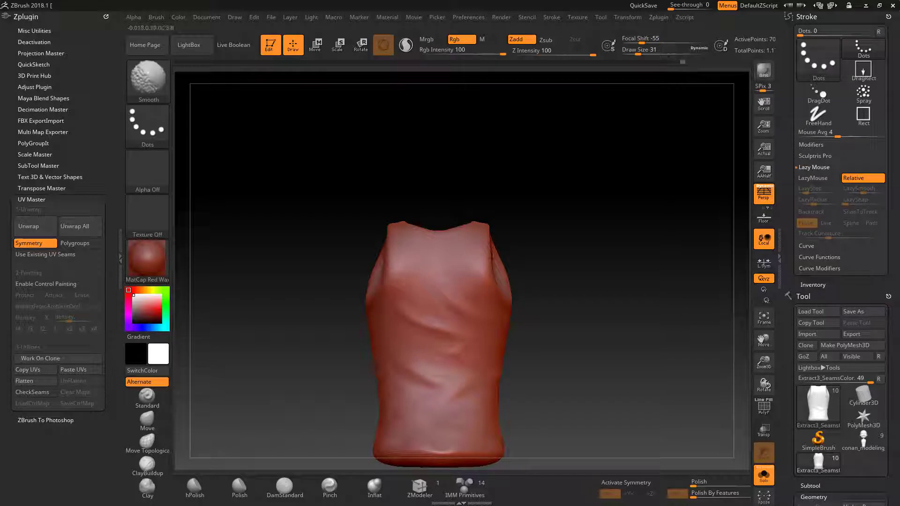
click(285, 486)
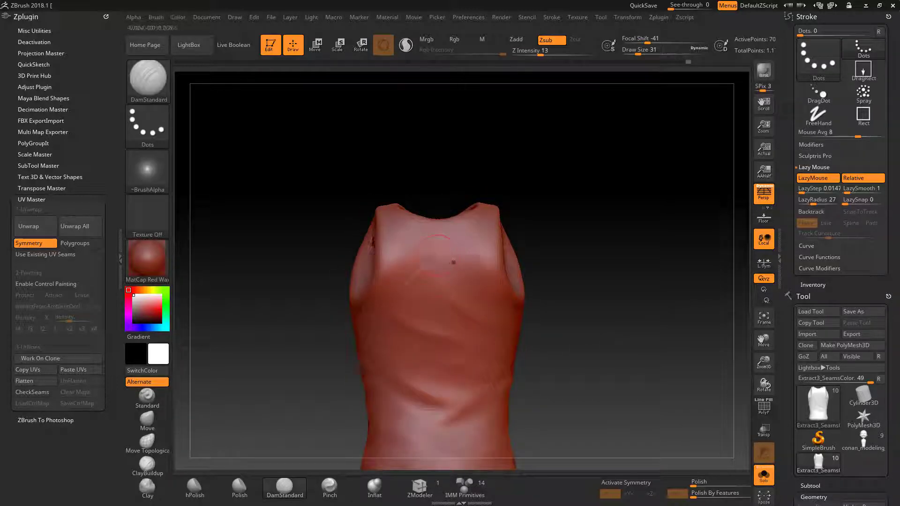
Carve and pinch sharp crease lines across the tank top's front and neckline
right_drag(453, 262, 435, 254)
key(shift)
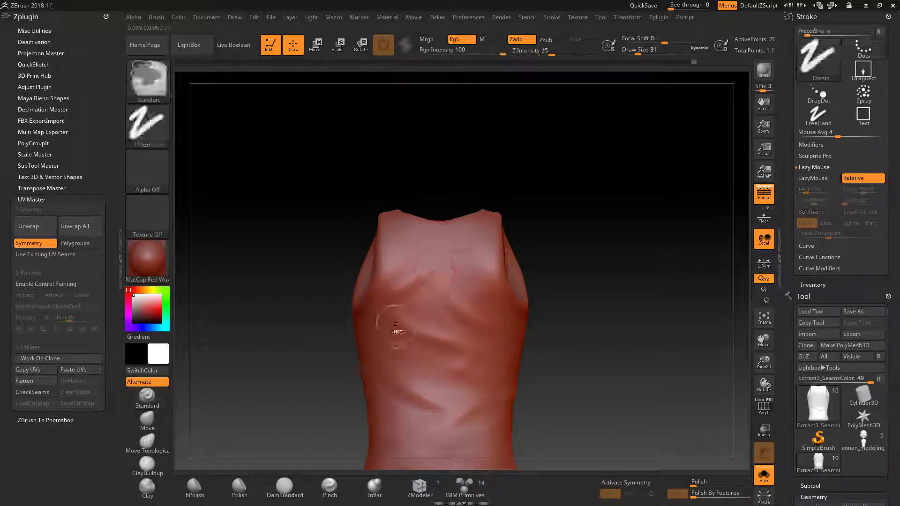
key(b)
key(p)
key(i)
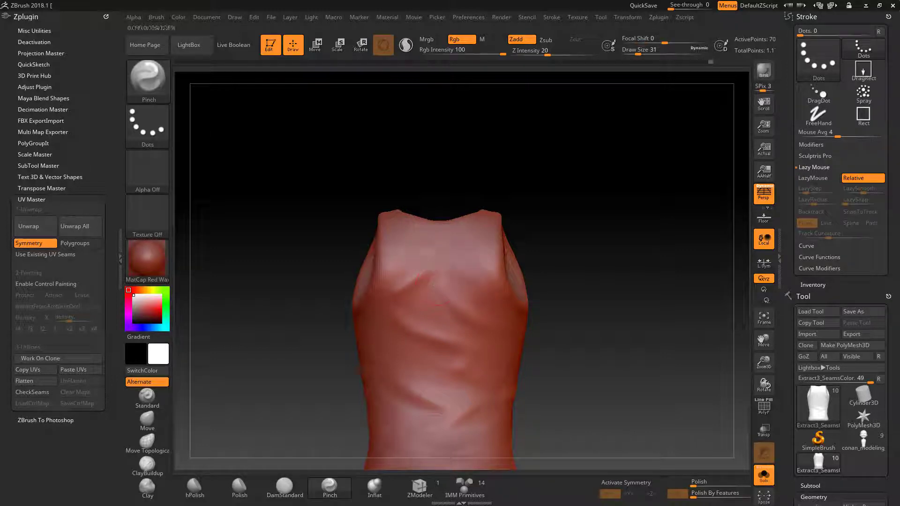
right_drag(569, 211, 633, 227)
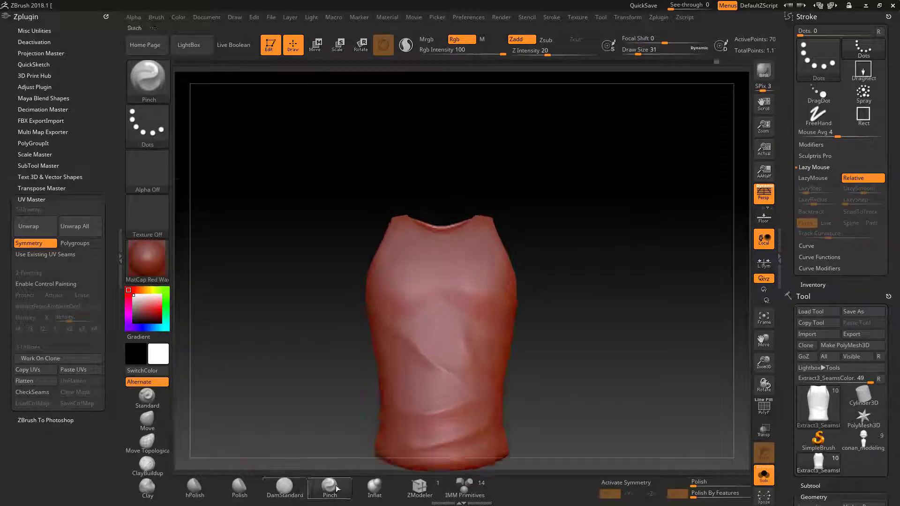
click(285, 486)
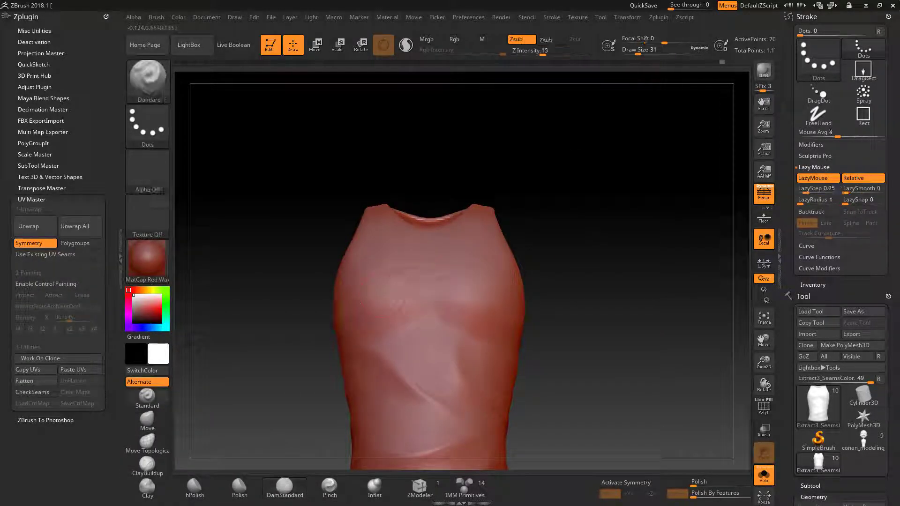
click(293, 494)
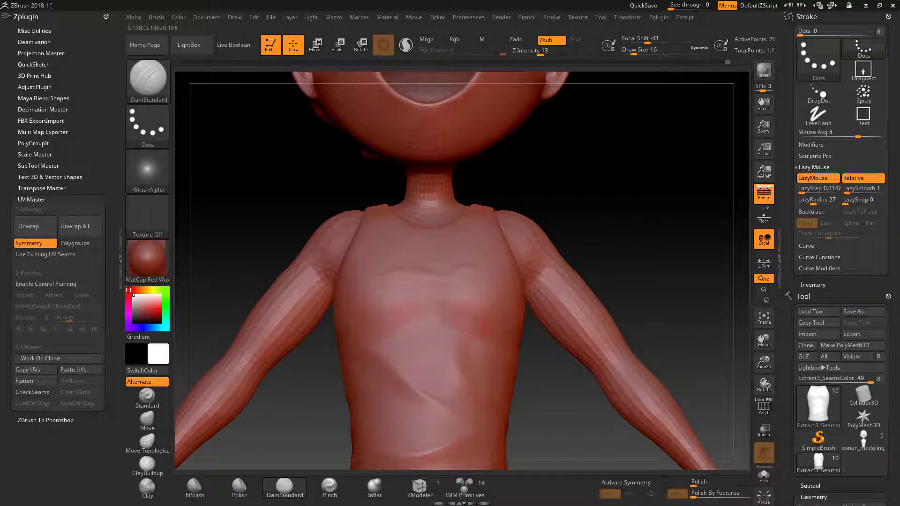
click(330, 486)
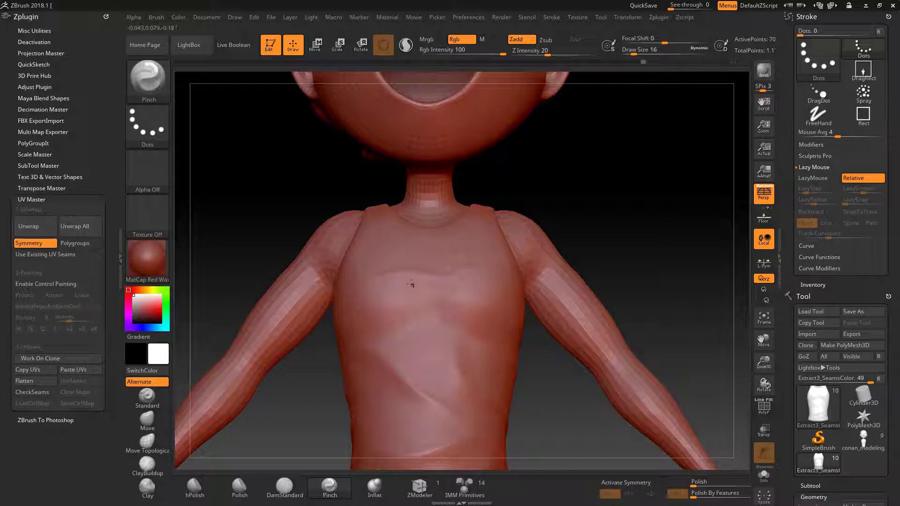
key(shift)
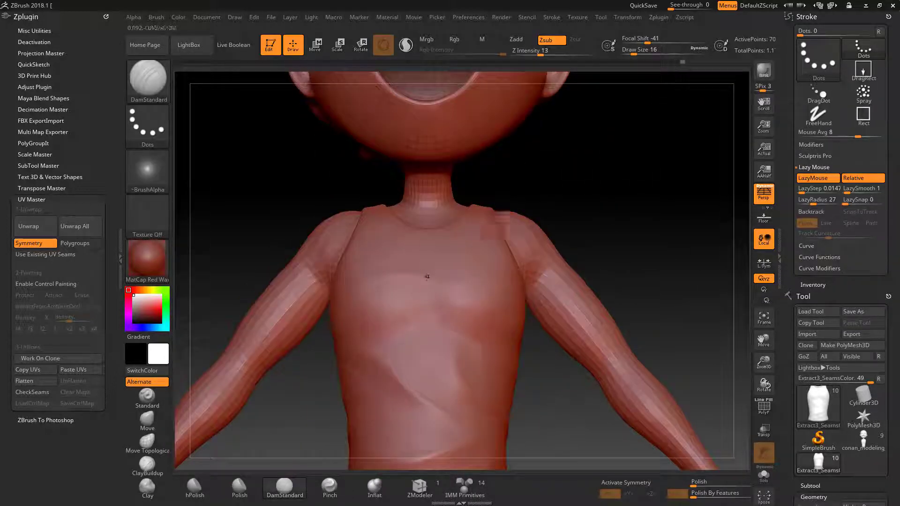
Refine the shirt folds with Standard, Pinch and DamStandard, framing the whole character
click(164, 390)
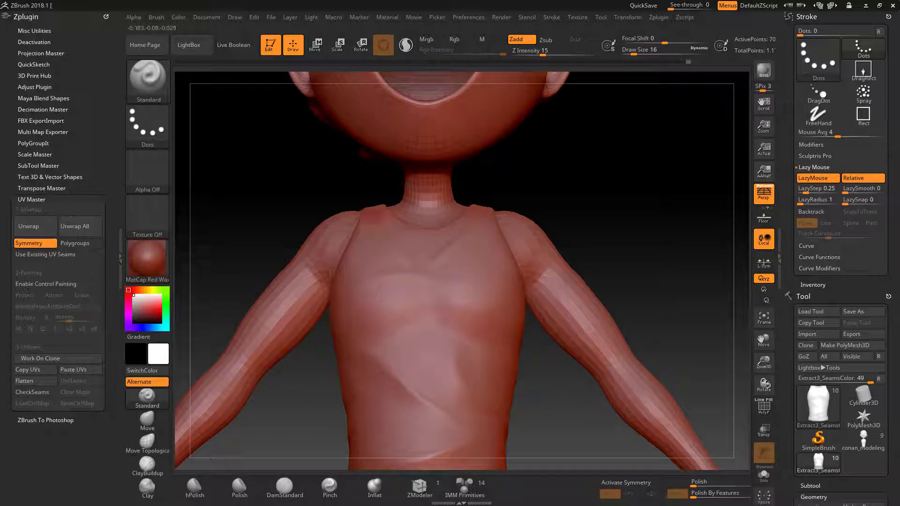
click(327, 488)
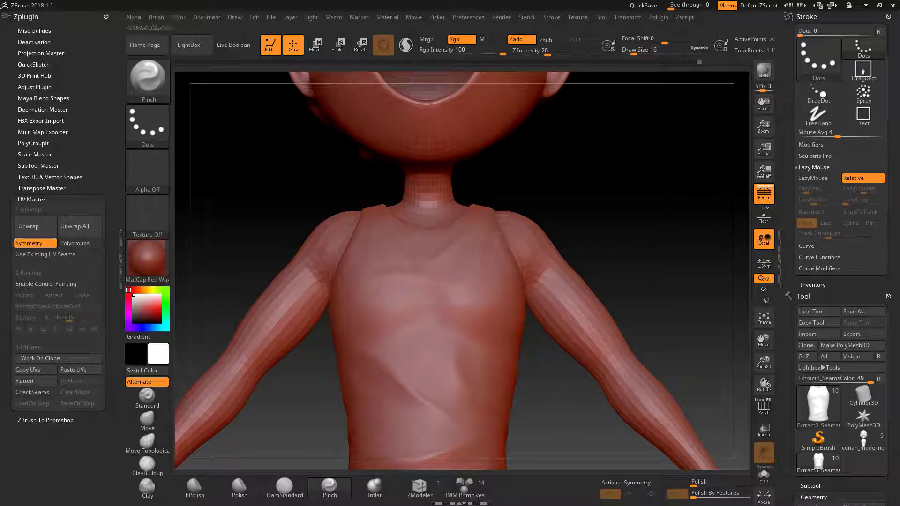
key(b)
key(s)
key(t)
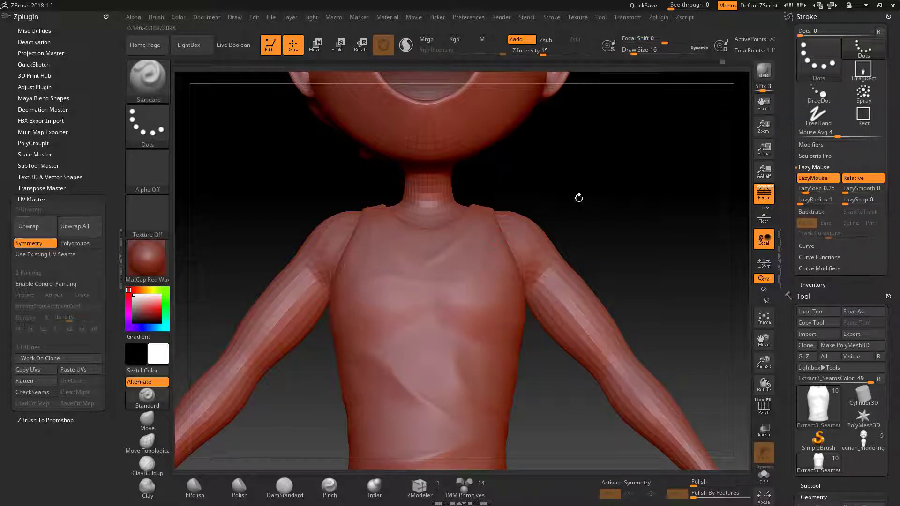
key(f)
key(b)
key(d)
key(s)
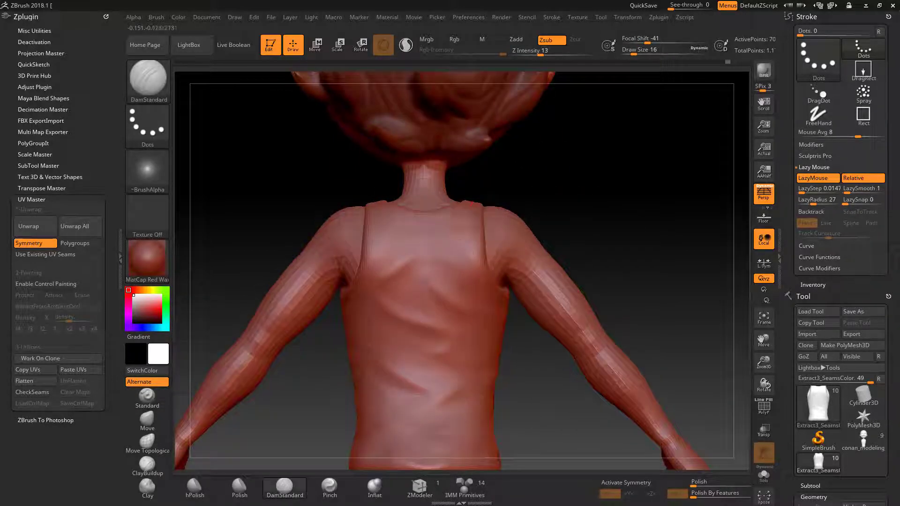
Solo the tank top, pinch and smooth its folds, then show the full character
key(b)
key(s)
key(t)
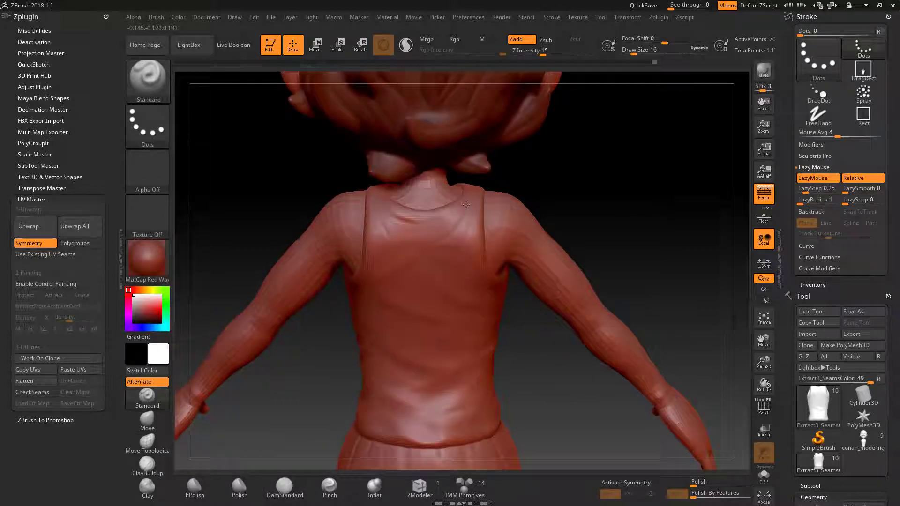
key(alt+s)
key(b)
key(p)
key(i)
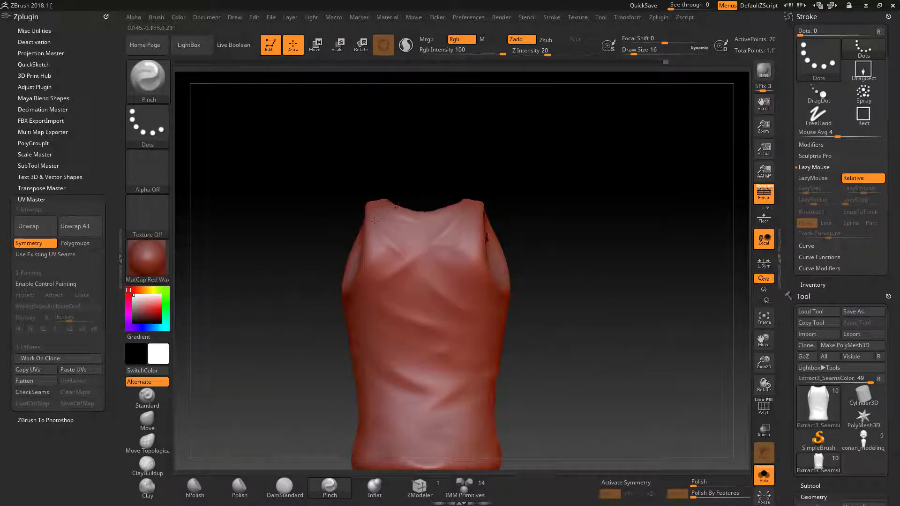
key(shift)
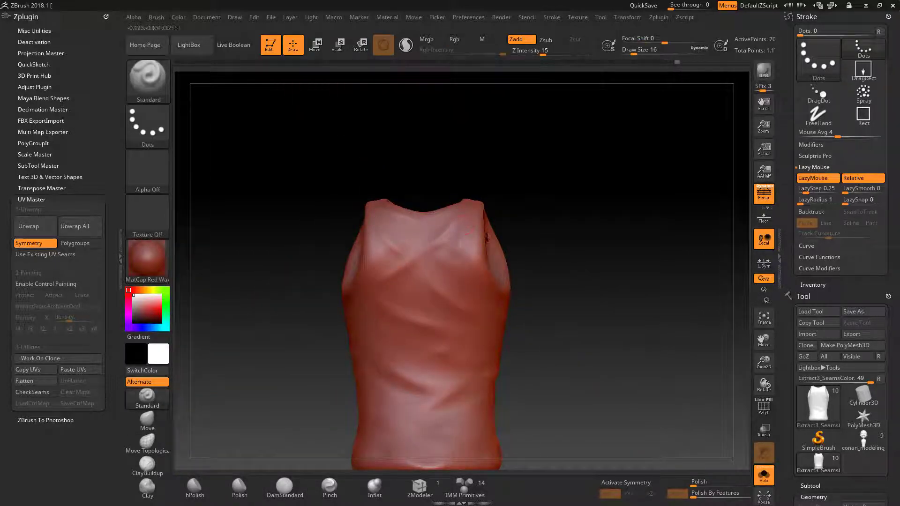
key(alt+s)
Frame the whole character and orbit it to front and angled-from-below views
key(f)
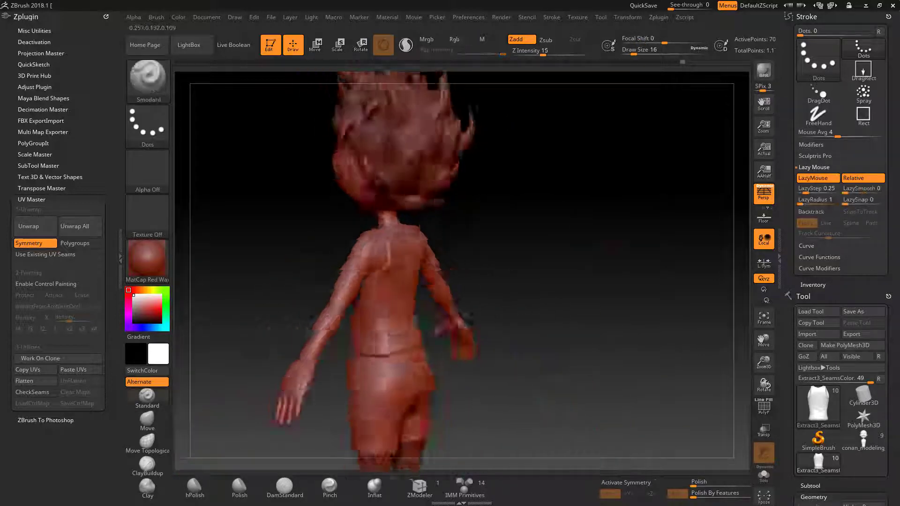
mouse_move(562, 256)
mouse_down()
mouse_move(636, 256)
mouse_move(546, 277)
mouse_up()
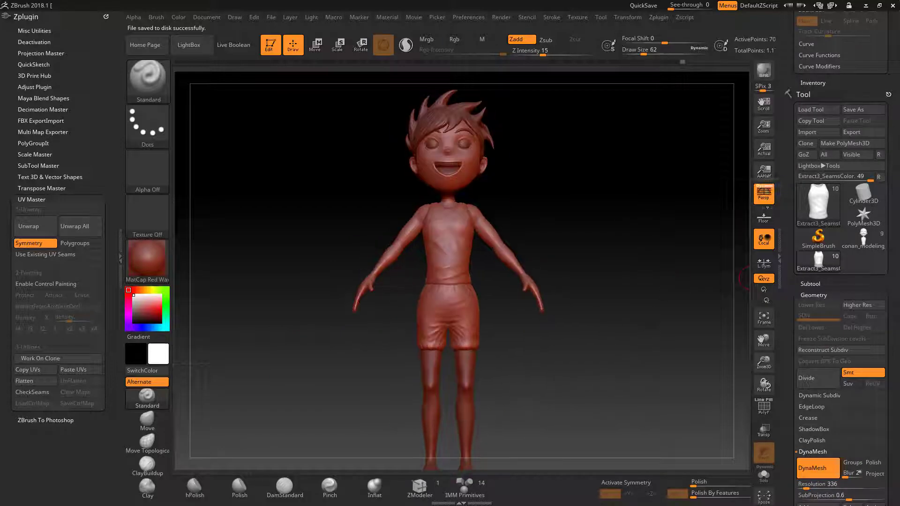
mouse_move(522, 209)
mouse_down()
mouse_move(413, 63)
mouse_move(443, 96)
mouse_up()
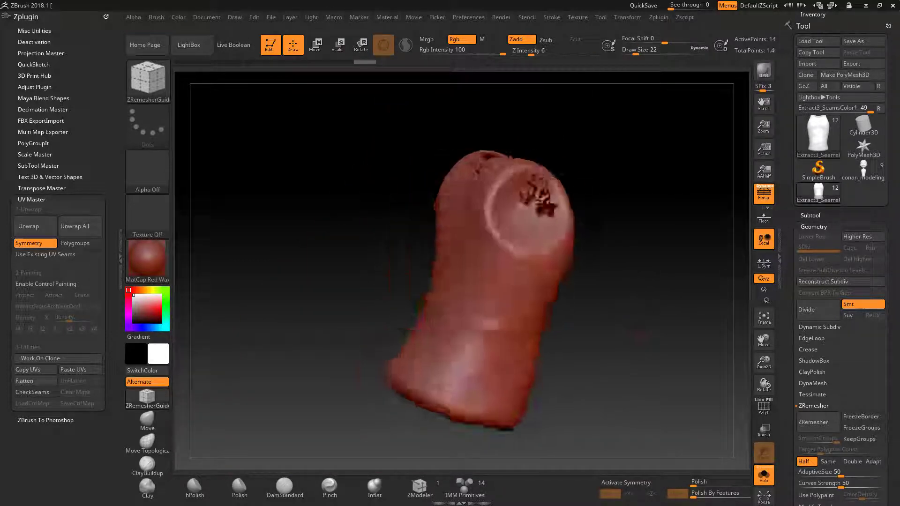
Turn on UV Master Control Painting and colour painting for the shirt, viewed from the front
click(32, 392)
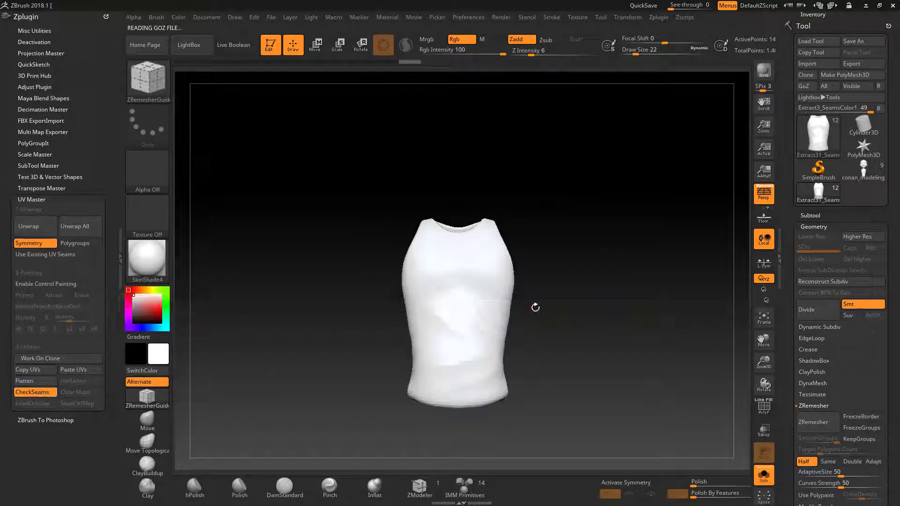
click(48, 285)
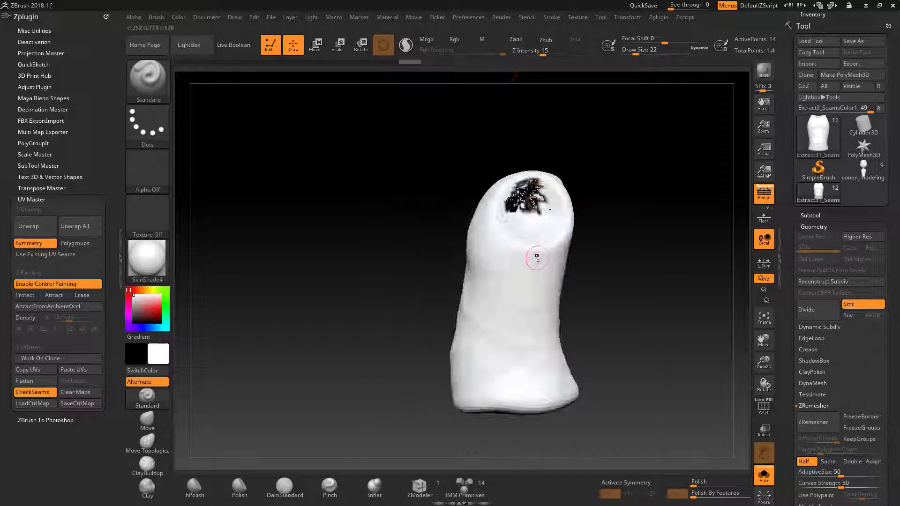
click(814, 227)
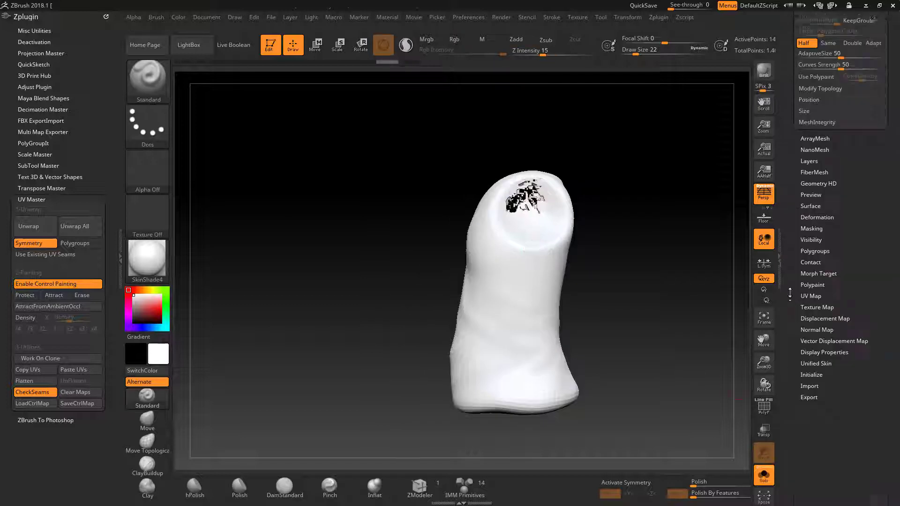
click(813, 207)
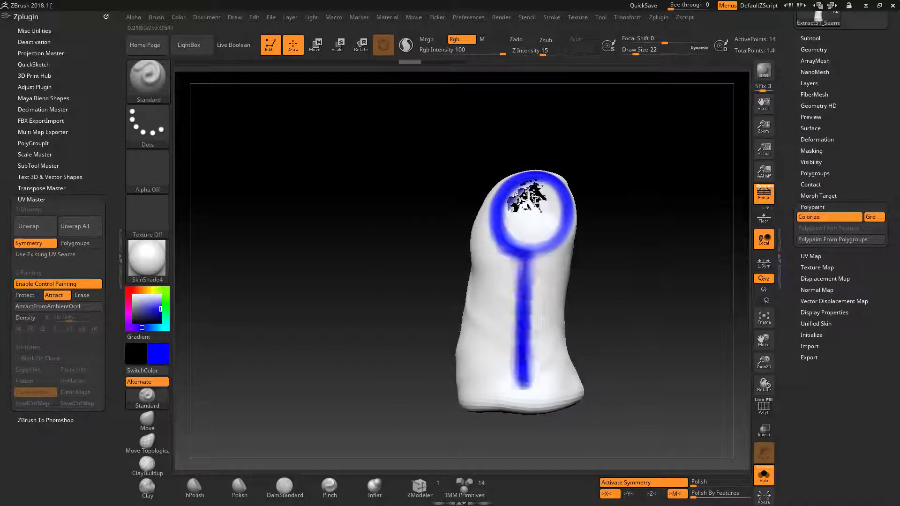
mouse_move(392, 253)
mouse_down()
mouse_move(570, 287)
mouse_move(476, 263)
mouse_up()
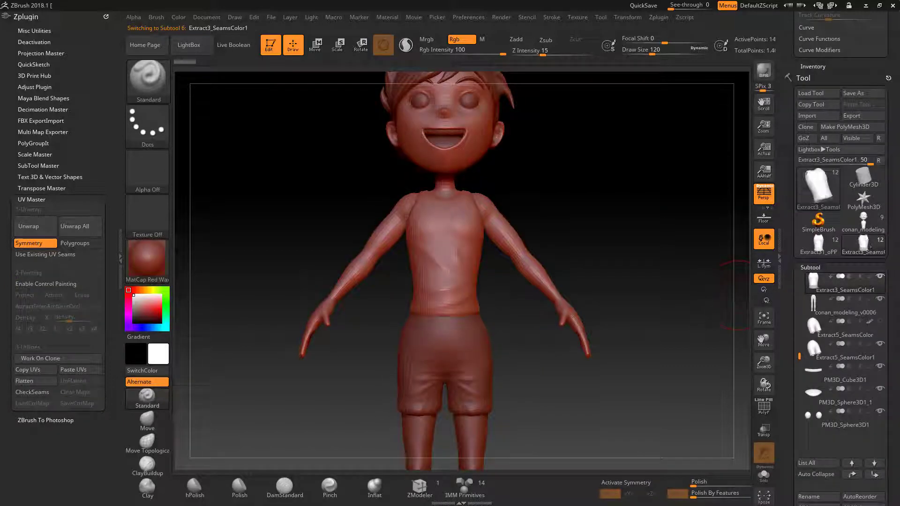
Hide the body, hair and shorts subtools, keeping the original shirt visible
scroll(843, 351, up, 3)
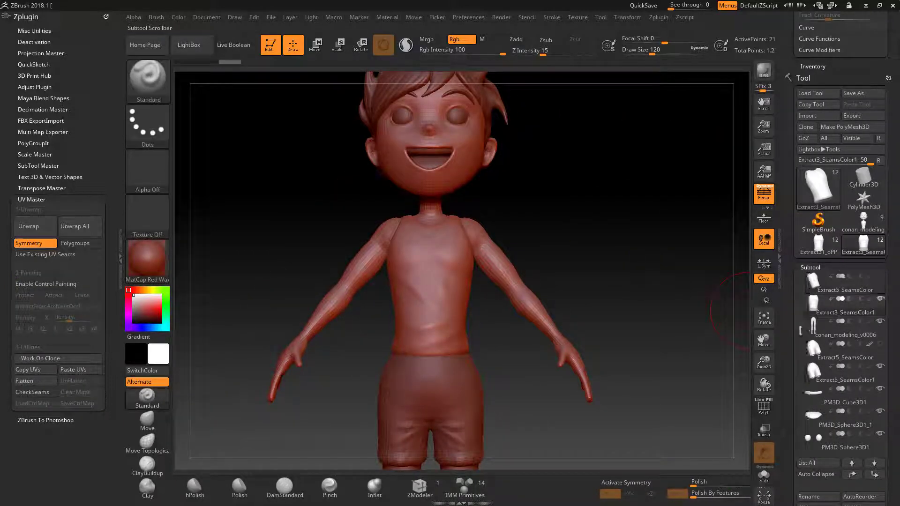
click(880, 276)
click(880, 344)
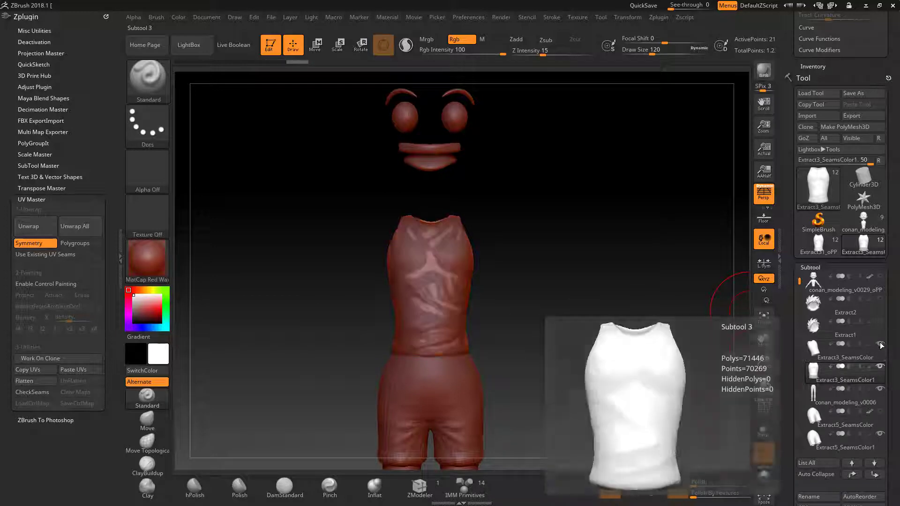
click(880, 388)
click(880, 434)
drag(800, 281, 800, 306)
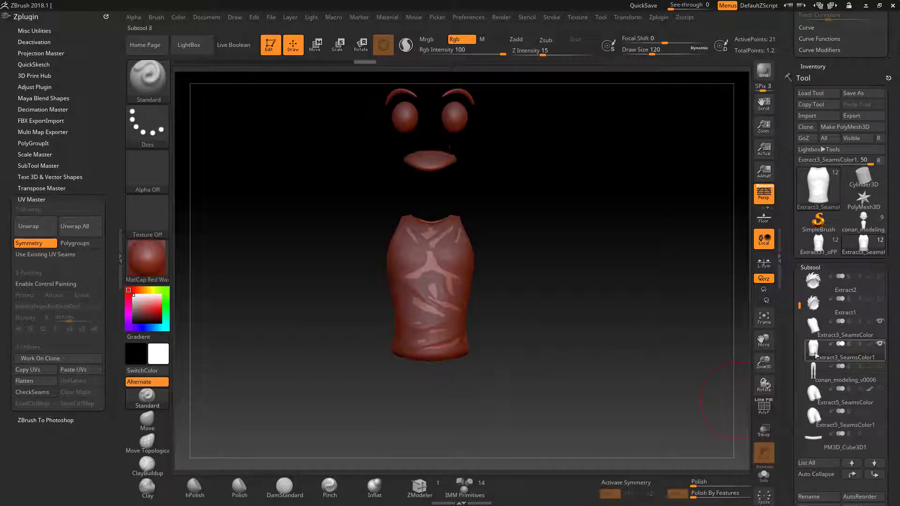
Move Extract3_SeamsColor1 above Extract3_SeamsColor and run ProjectAll onto it
drag(816, 355, 814, 330)
key(f)
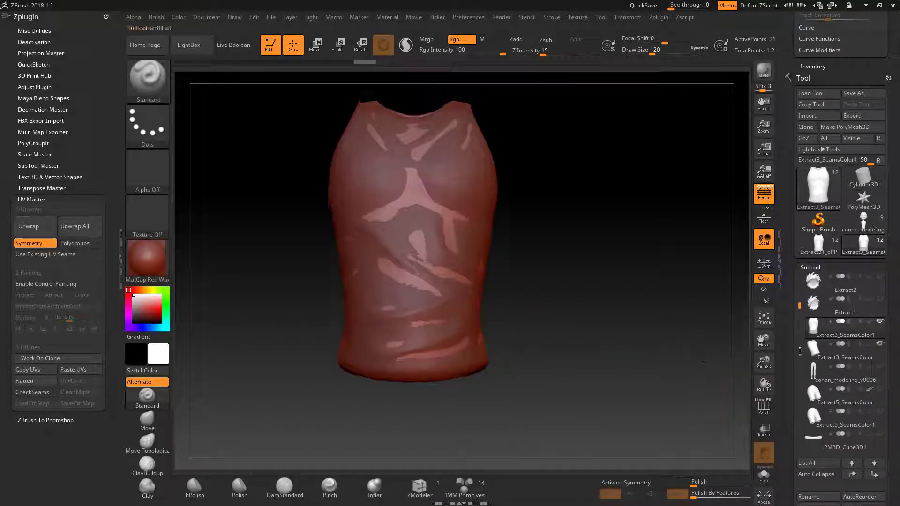
scroll(812, 375, down, 5)
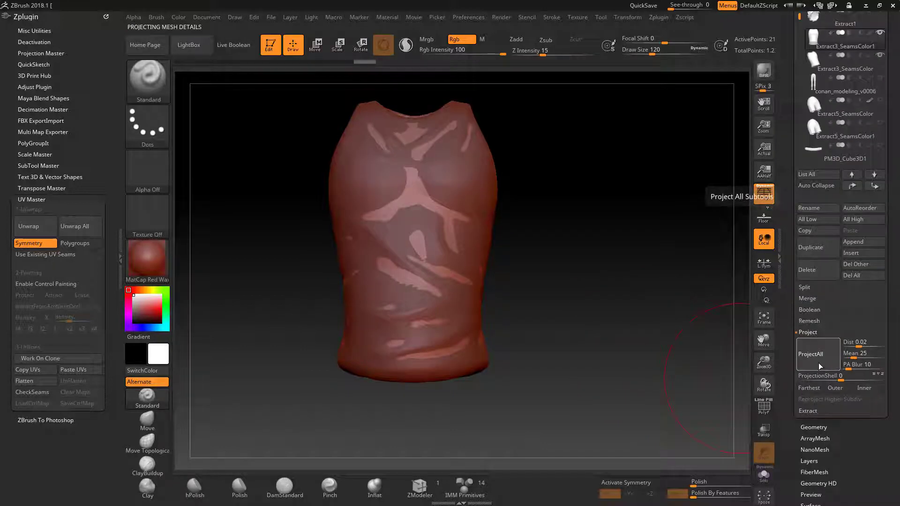
scroll(819, 362, up, 5)
key(f)
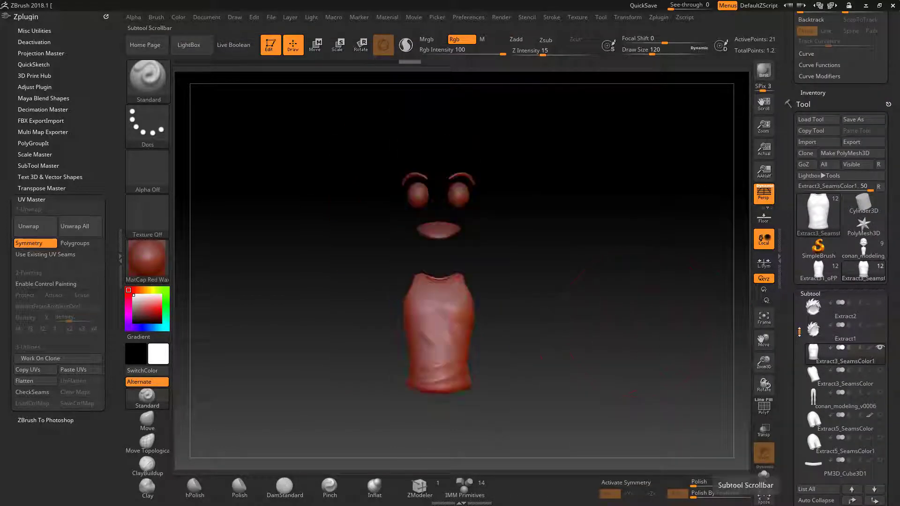
scroll(799, 332, down, 5)
click(814, 197)
key(f)
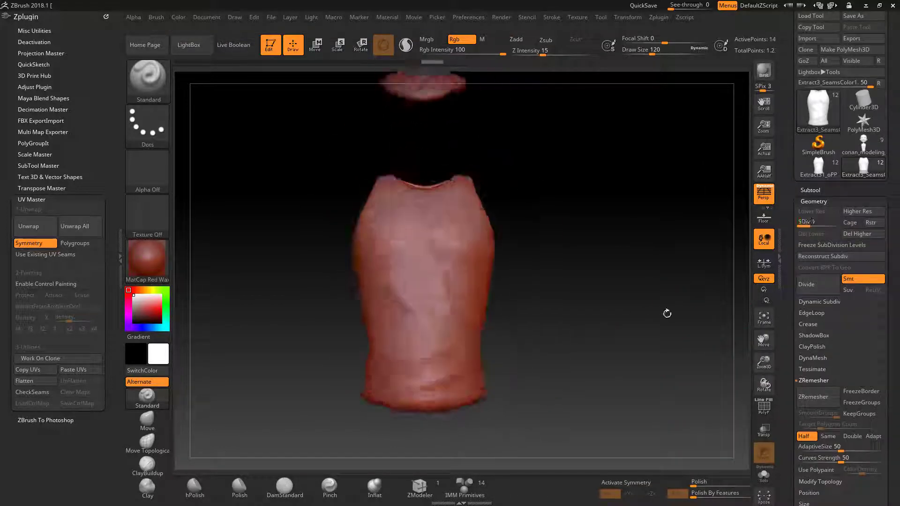
key(f)
click(810, 189)
mouse_move(844, 280)
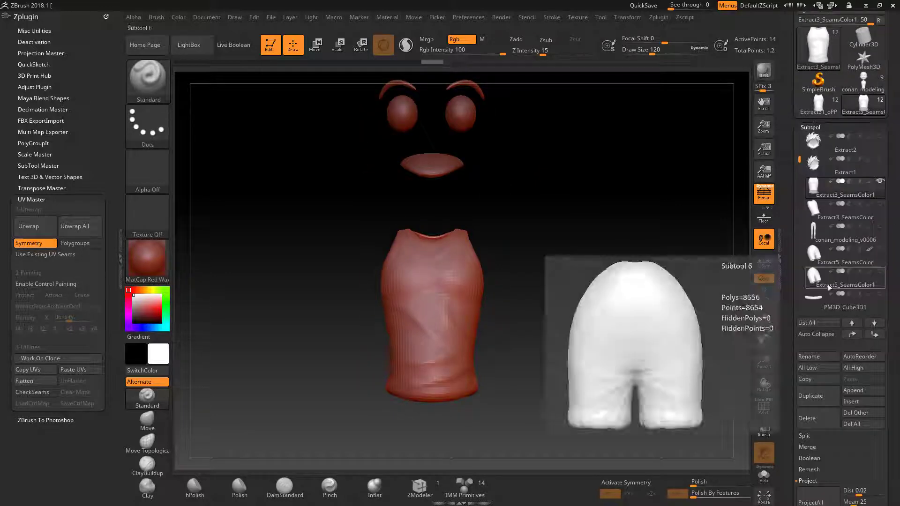
Move Extract5_SeamsColor1 above the old shorts and ProjectAll their details onto it
click(828, 284)
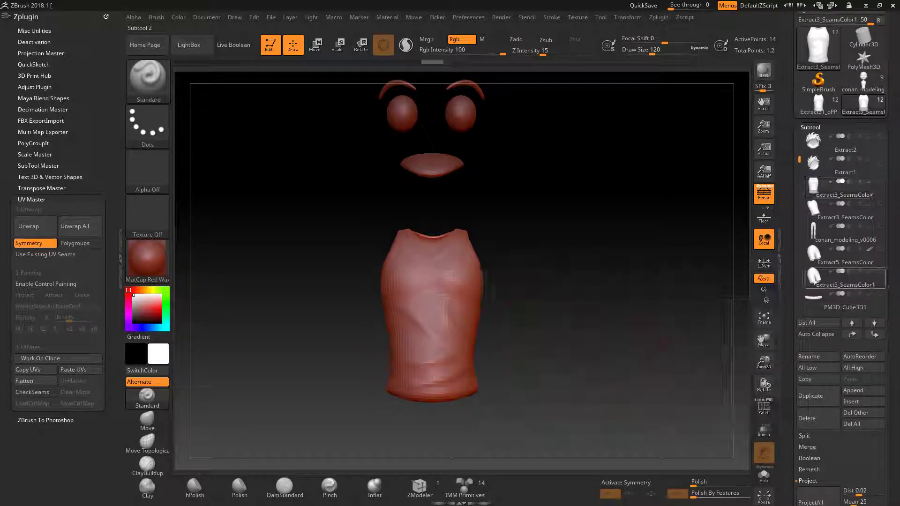
click(853, 335)
drag(792, 462, 791, 409)
click(810, 451)
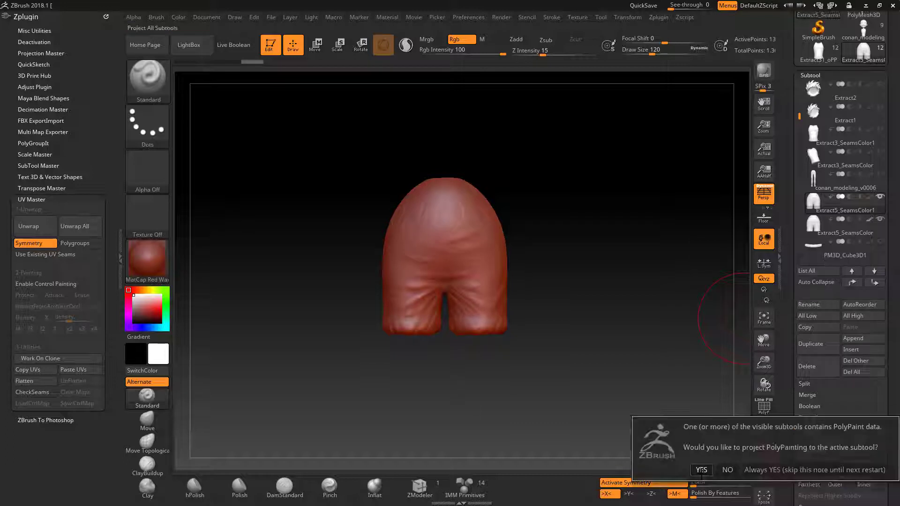
click(647, 469)
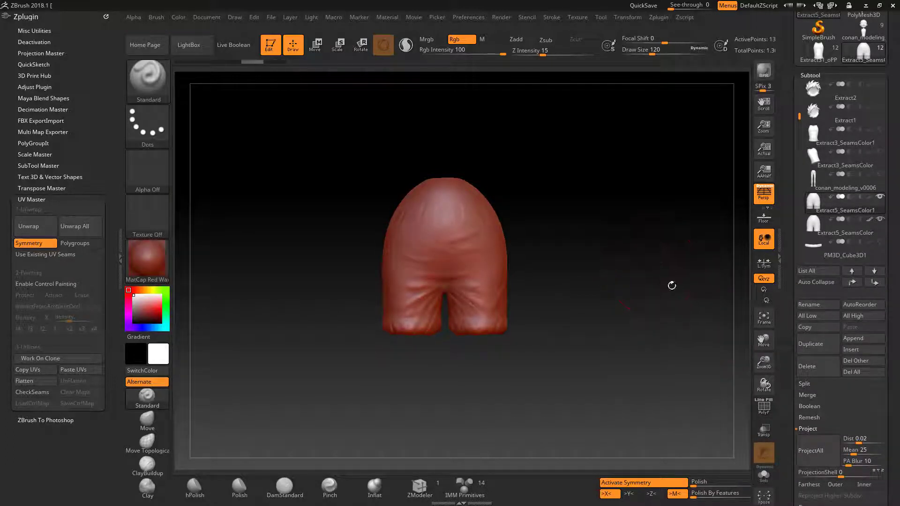
scroll(825, 377, down, 3)
click(825, 377)
click(746, 394)
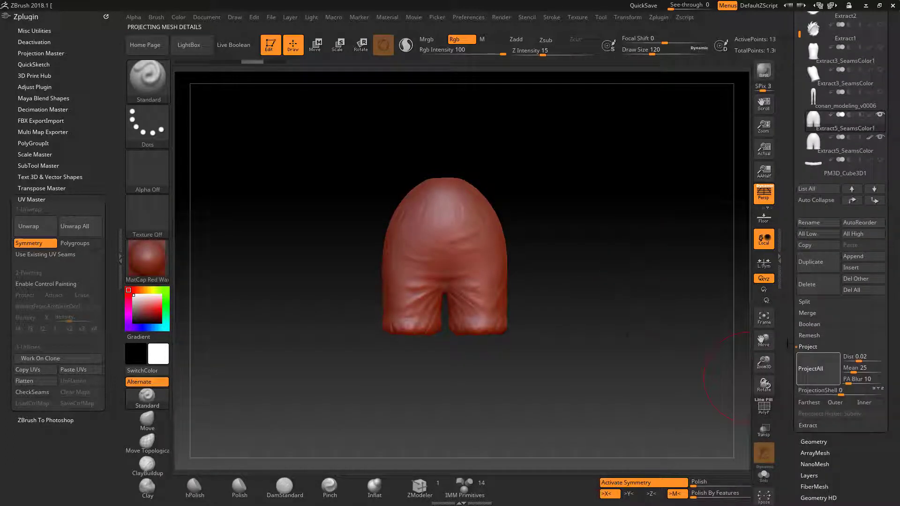
Delete the old shorts subtool
scroll(797, 112, up, 3)
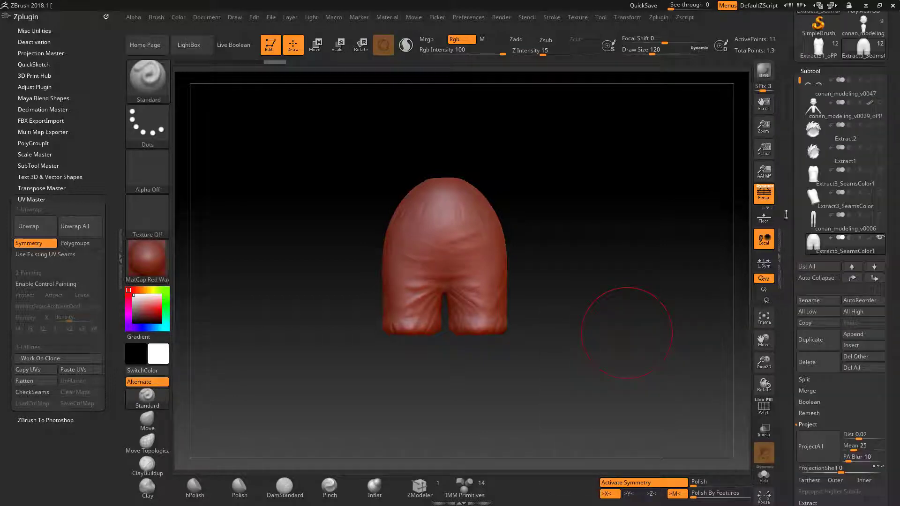
scroll(797, 108, down, 3)
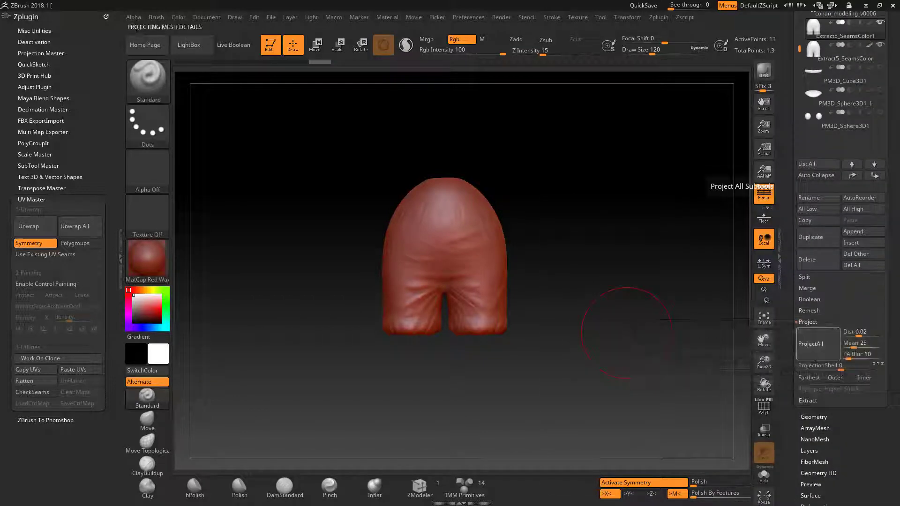
click(814, 417)
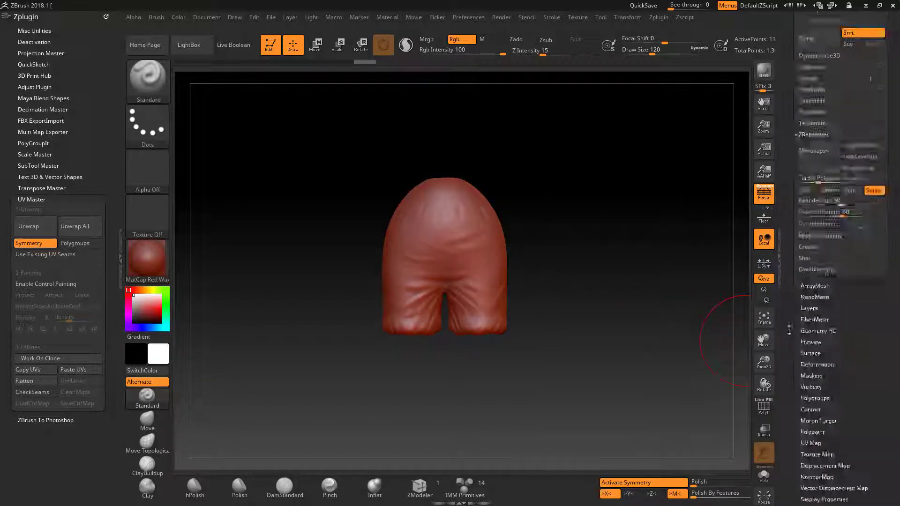
click(811, 165)
mouse_move(844, 298)
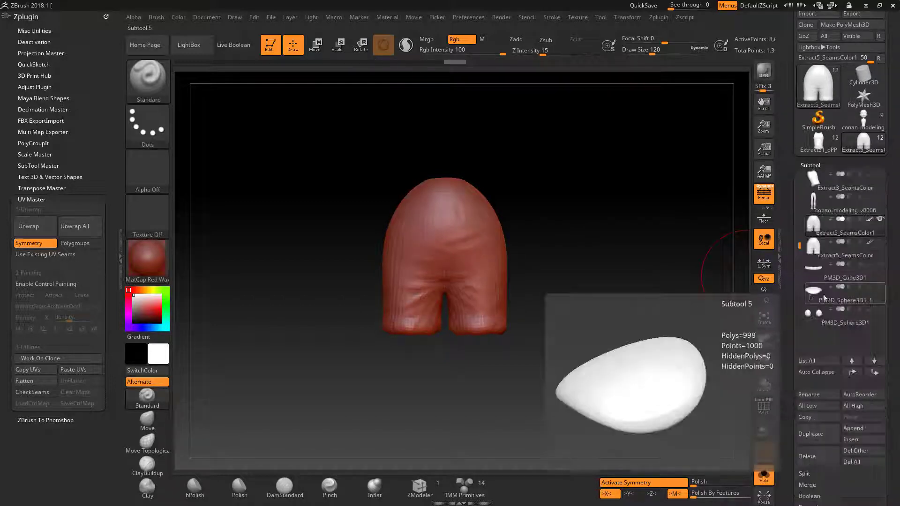
click(813, 277)
key(Return)
Delete the old shirt and the Extract1 subtools
click(815, 253)
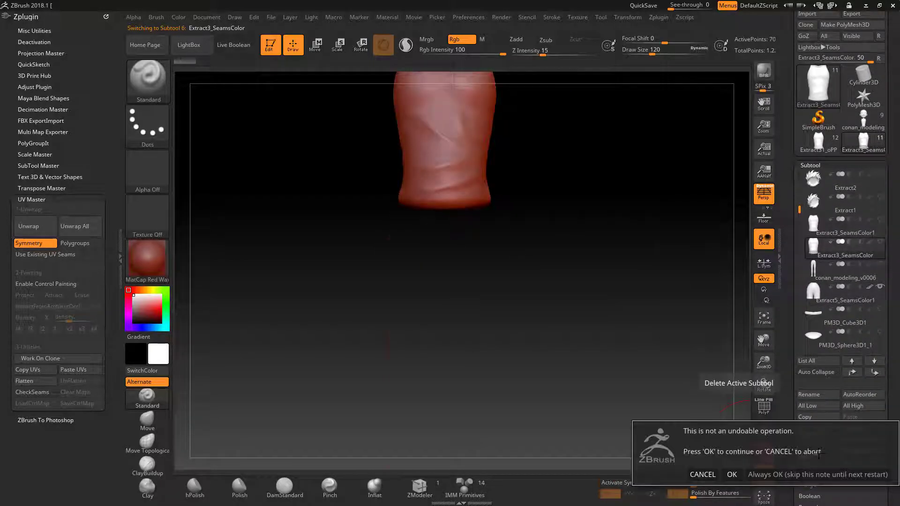
key(Return)
click(815, 254)
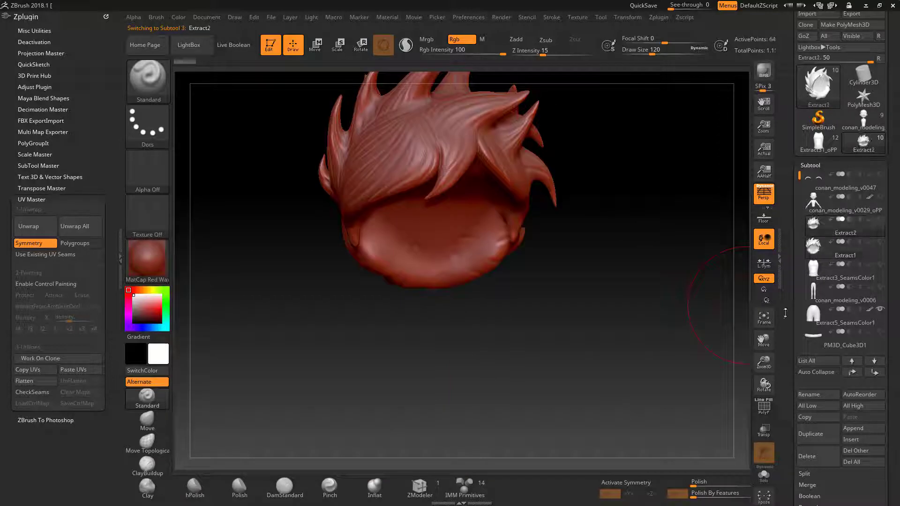
scroll(814, 328, down, 5)
scroll(812, 379, up, 10)
click(825, 227)
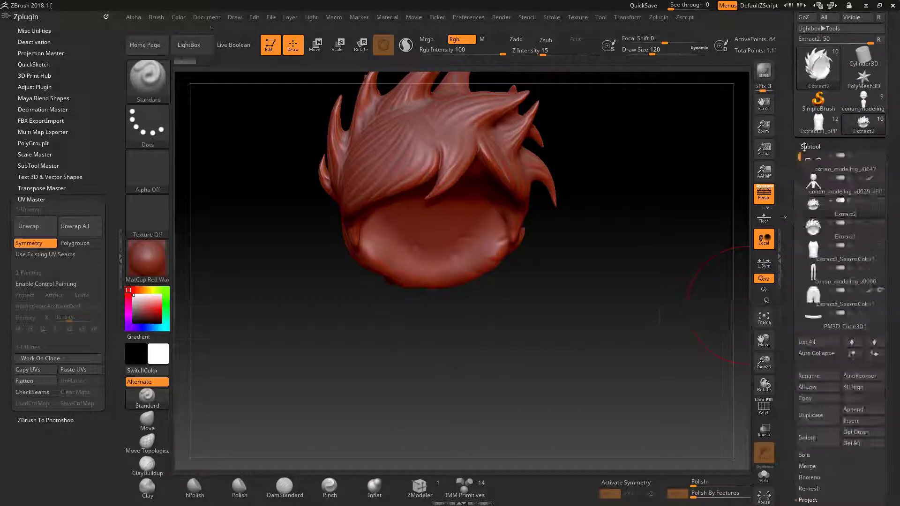
click(809, 432)
click(745, 457)
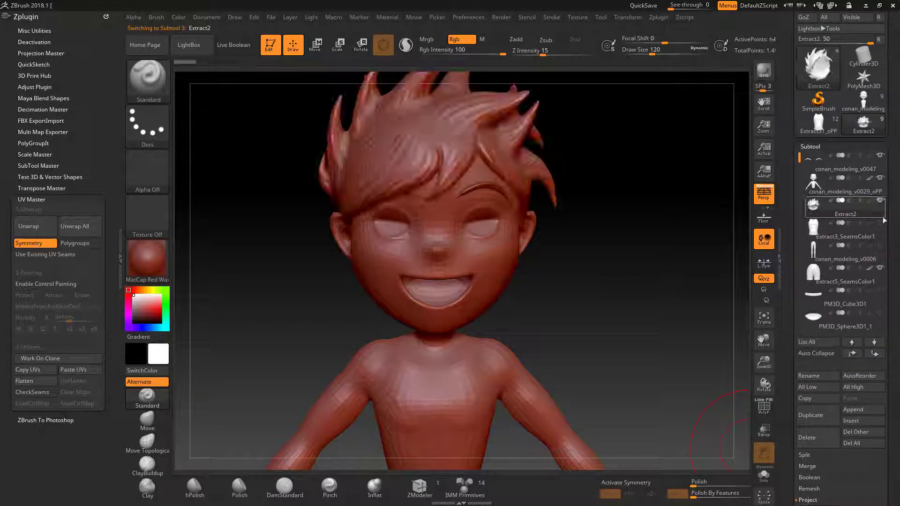
Solo the hair subtool Extract2, pick a dark red colour, and open the materials
scroll(823, 315, down, 1)
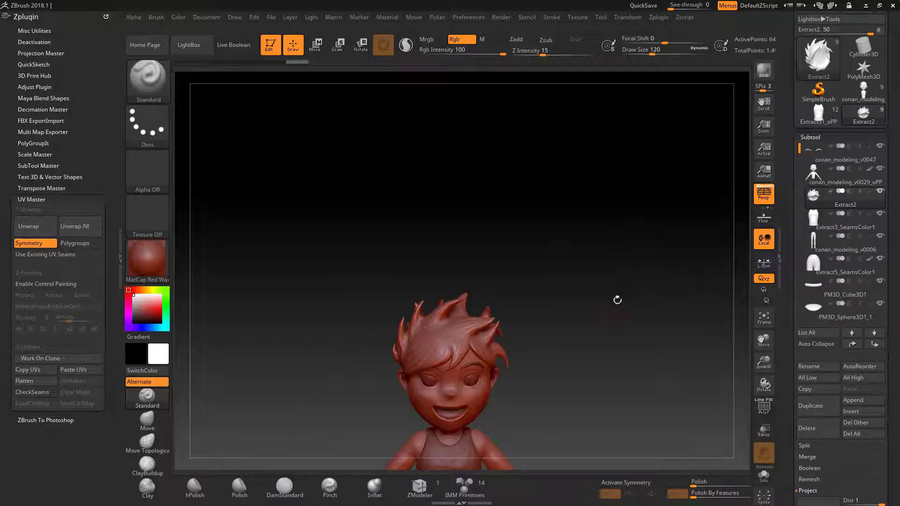
alt+drag(616, 299, 652, 218)
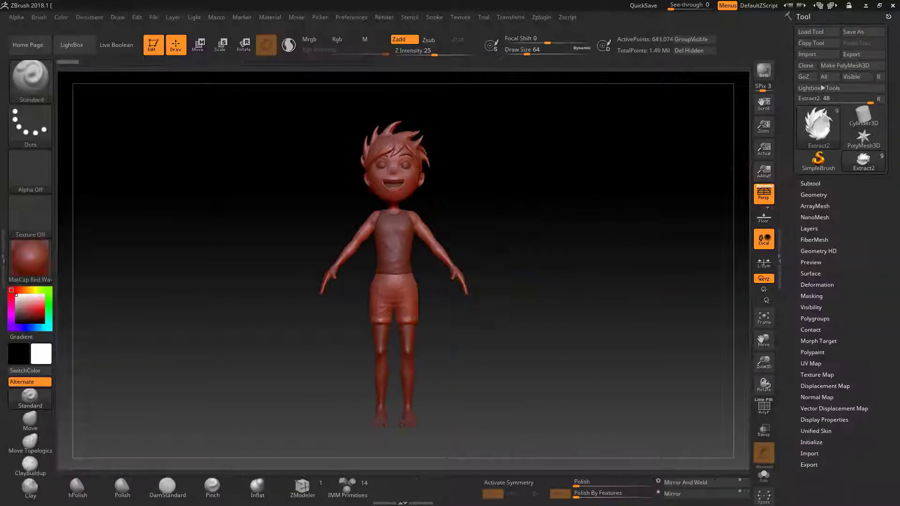
mouse_move(539, 253)
mouse_down()
mouse_move(595, 249)
mouse_move(577, 263)
mouse_up()
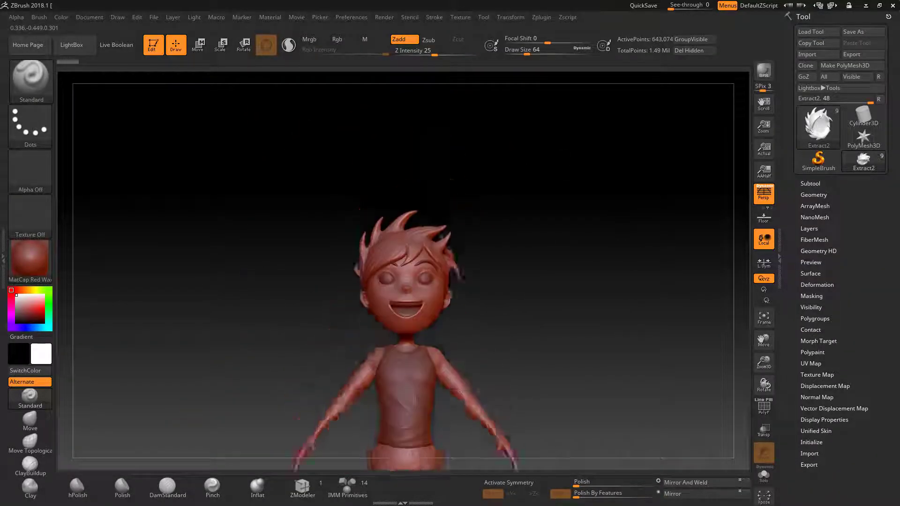
click(812, 352)
drag(524, 210, 497, 225)
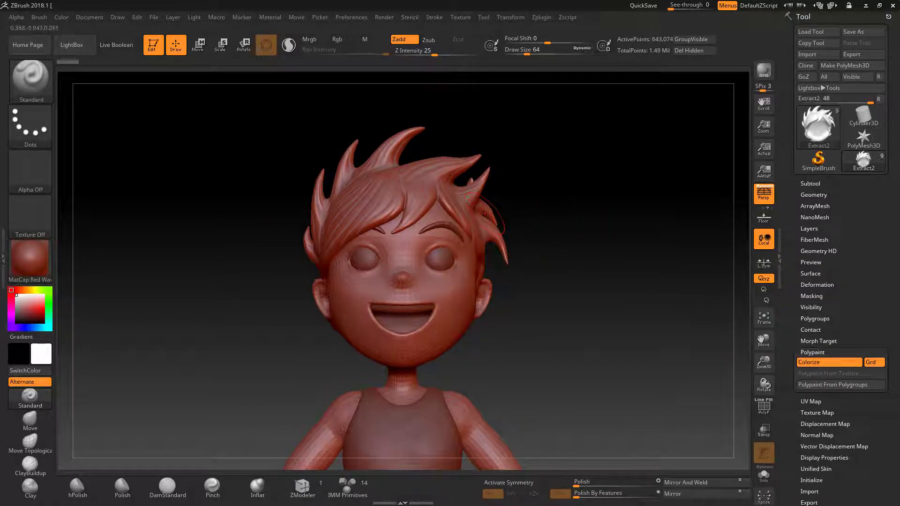
click(351, 17)
click(362, 243)
click(764, 474)
mouse_move(553, 244)
mouse_down()
mouse_move(608, 244)
mouse_move(602, 253)
mouse_up()
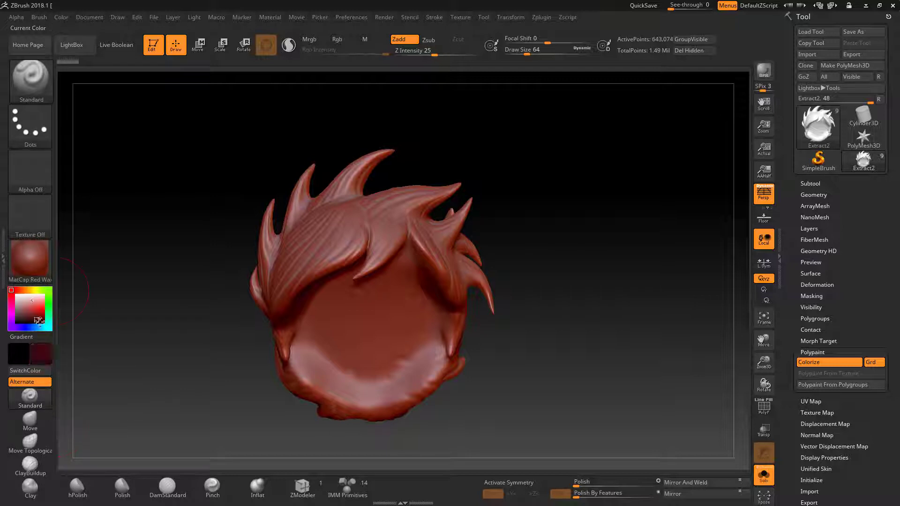
click(40, 323)
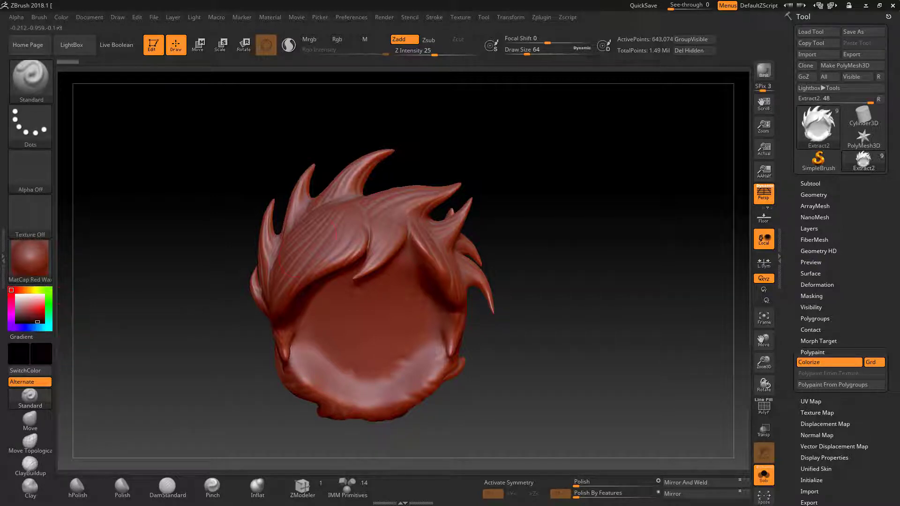
click(270, 17)
click(271, 18)
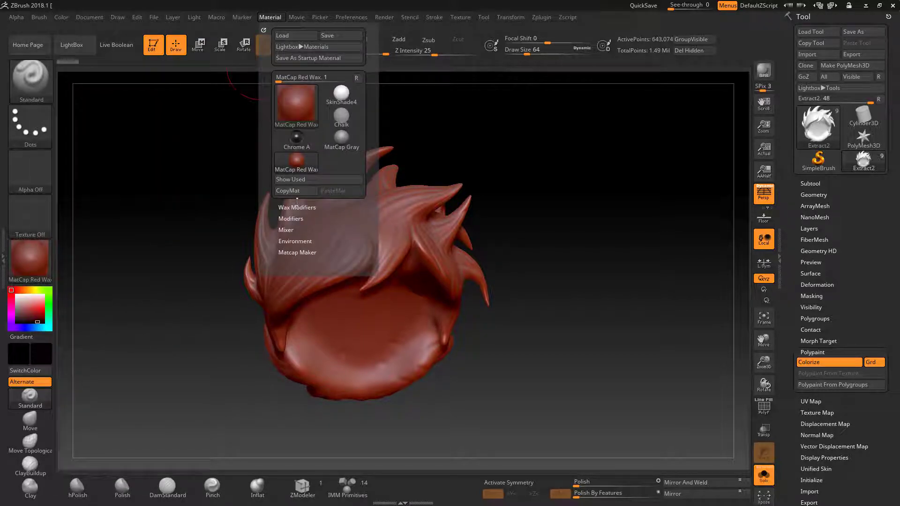
Fill the hair subtool black with FillObject
click(256, 125)
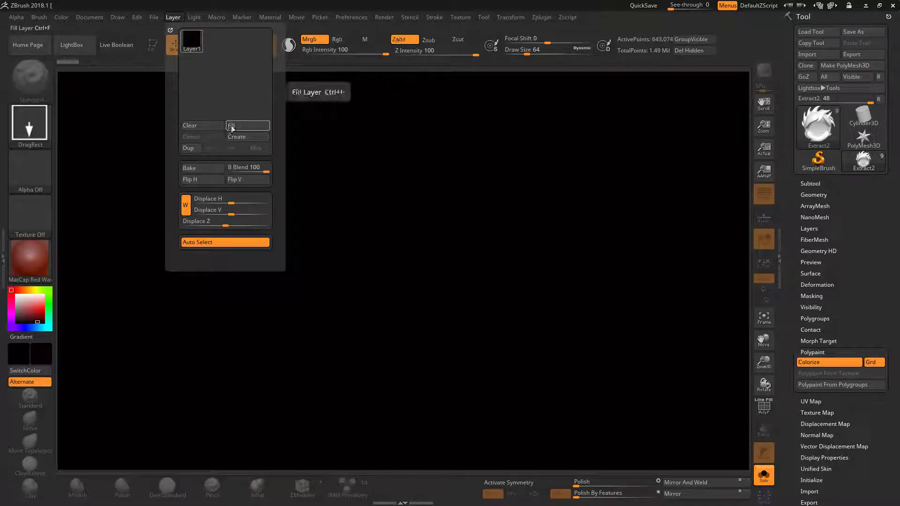
drag(254, 235, 256, 274)
key(t)
key(f)
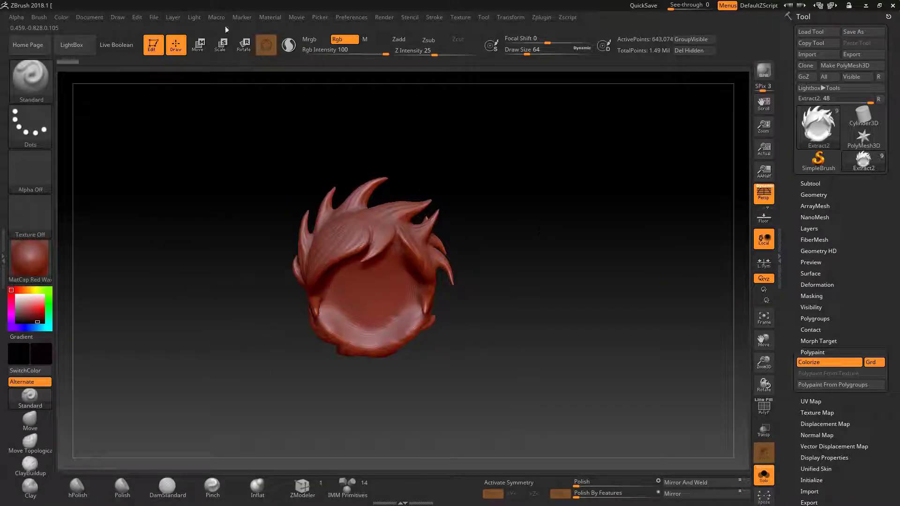
click(61, 17)
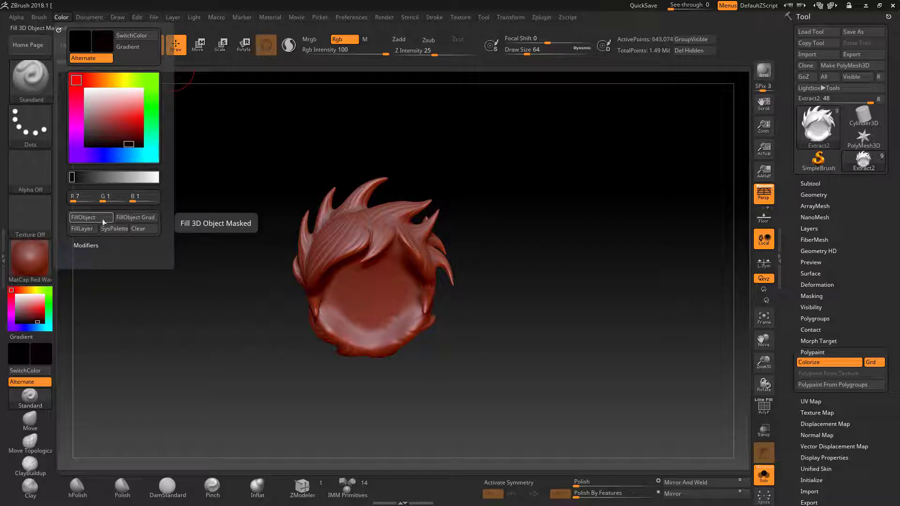
click(94, 222)
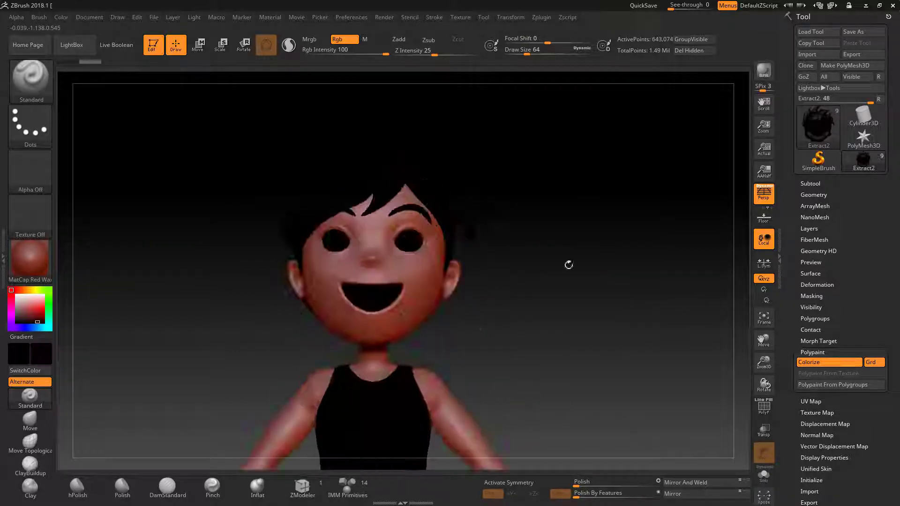
drag(567, 274, 513, 292)
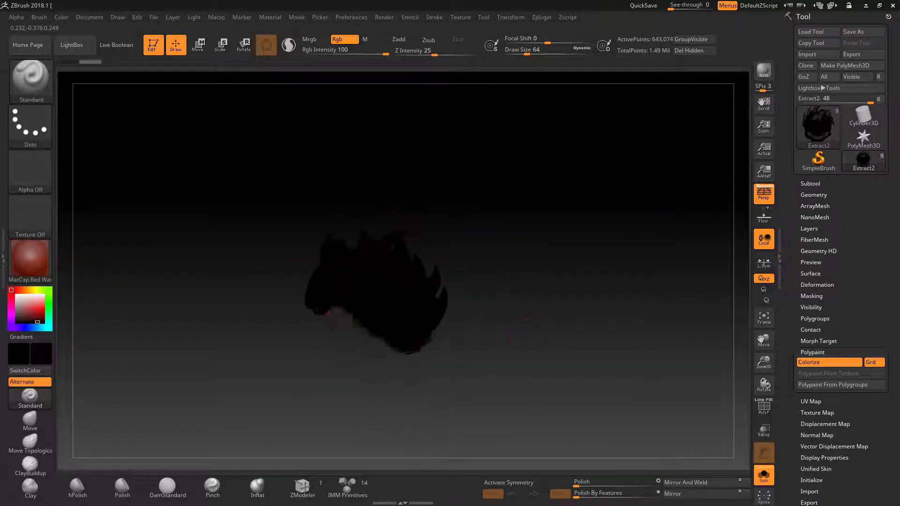
Solo the tank top, pick an olive colour with Mrgb on, and FillObject it
alt+click(460, 351)
click(18, 354)
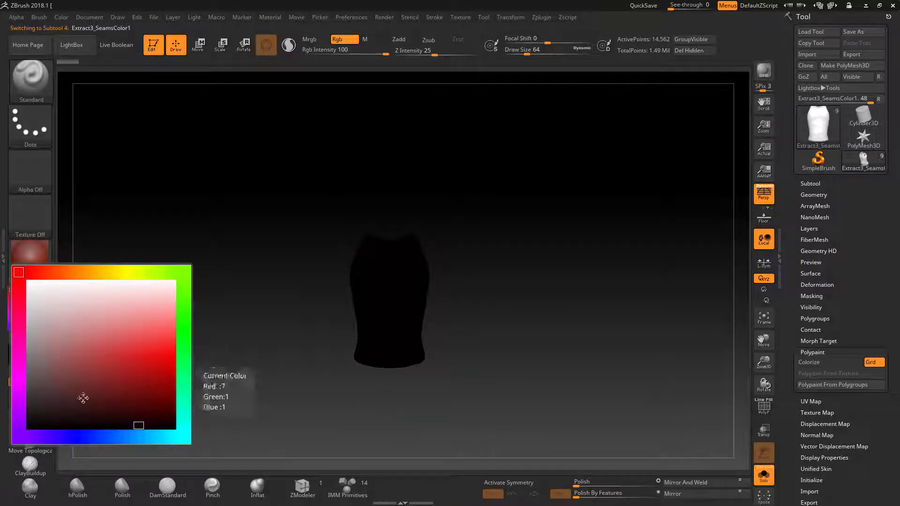
click(110, 272)
click(99, 356)
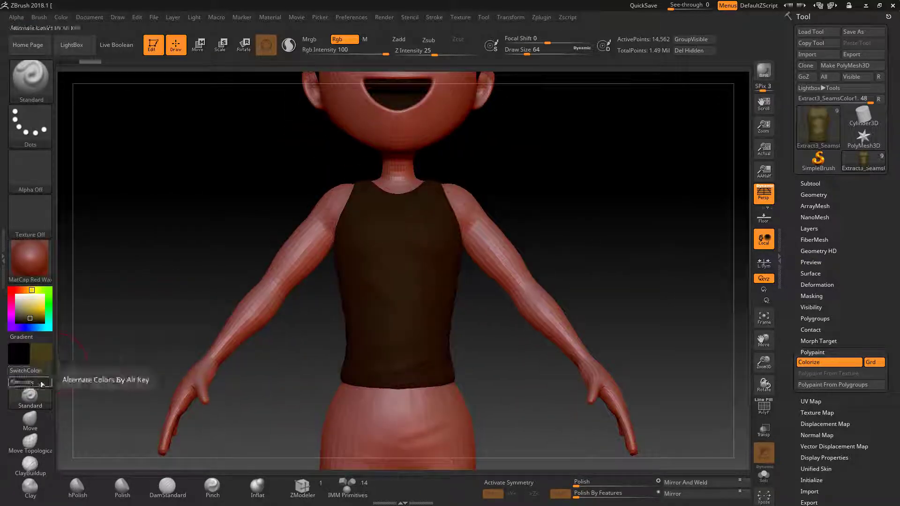
click(42, 383)
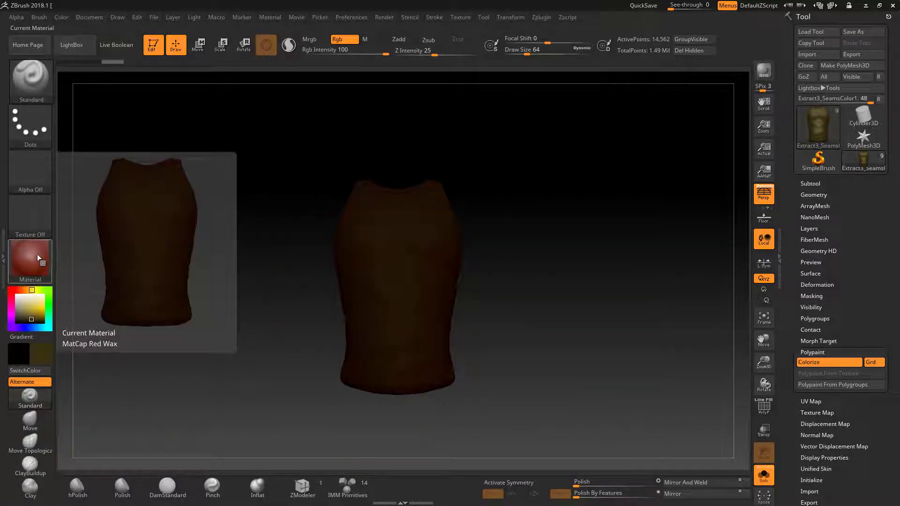
click(310, 38)
click(60, 18)
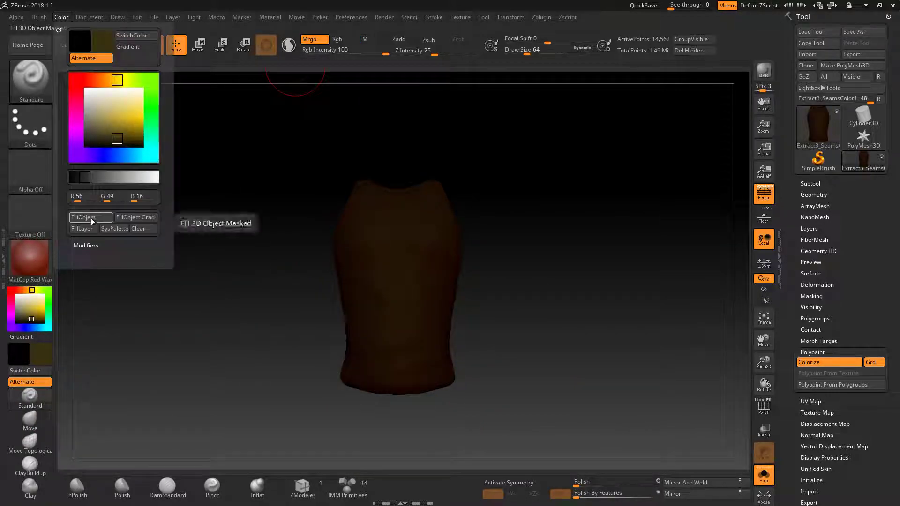
click(29, 258)
Apply the MatCap White01 material and refill the tank top olive
click(225, 260)
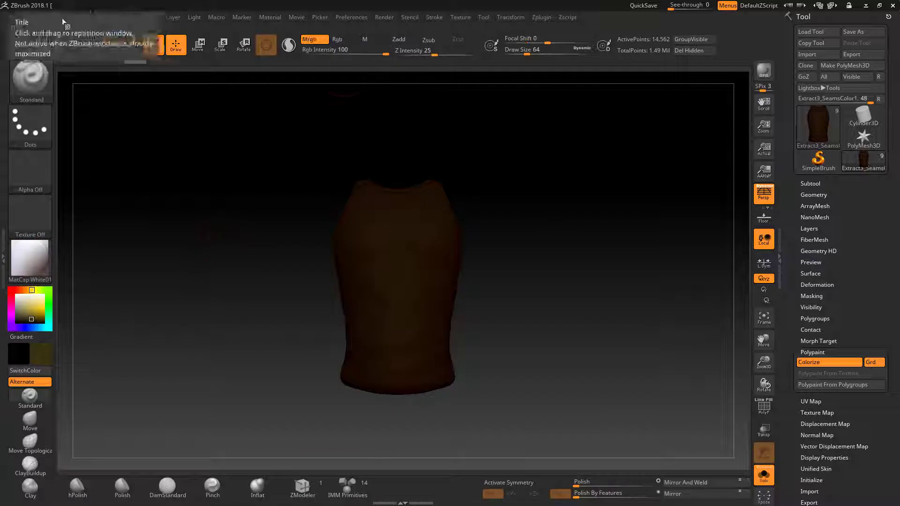
click(270, 17)
click(280, 162)
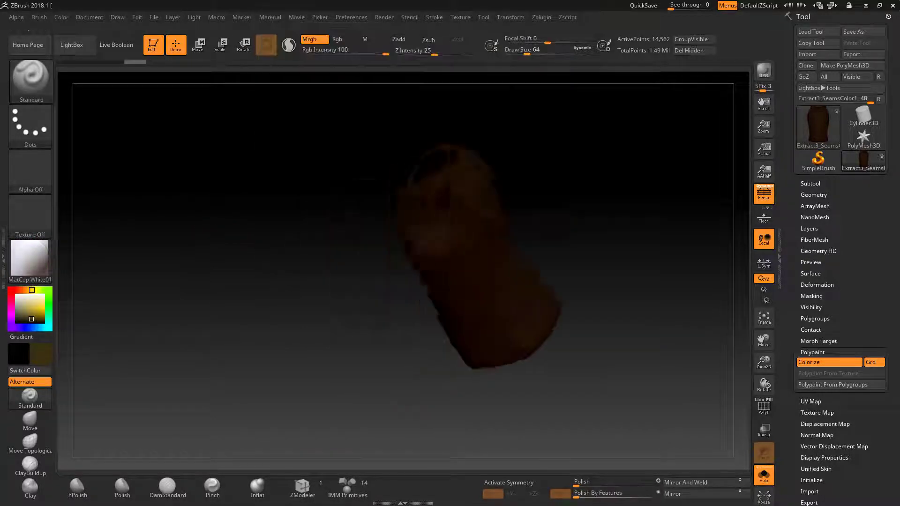
click(61, 18)
click(83, 217)
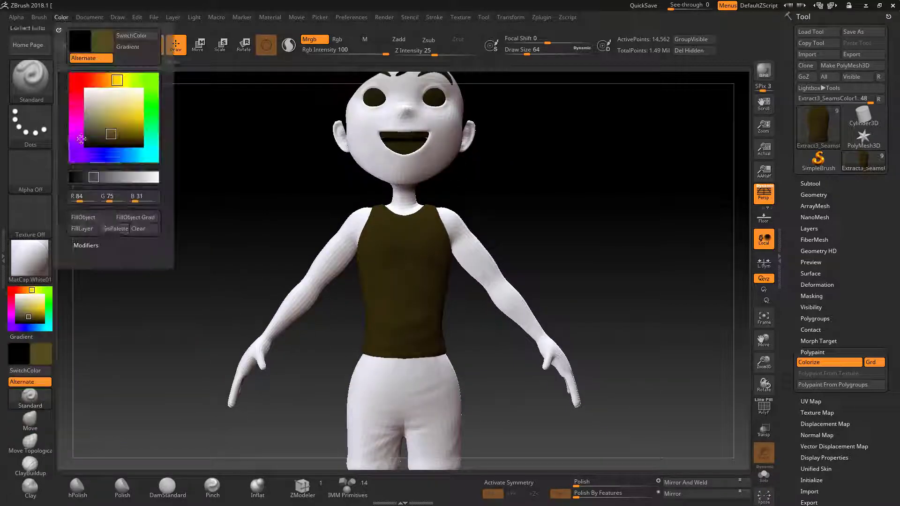
mouse_move(299, 227)
mouse_down()
mouse_move(605, 201)
mouse_move(528, 186)
mouse_up()
Fill the shorts orange and refill the tank top a brighter yellow
key(x)
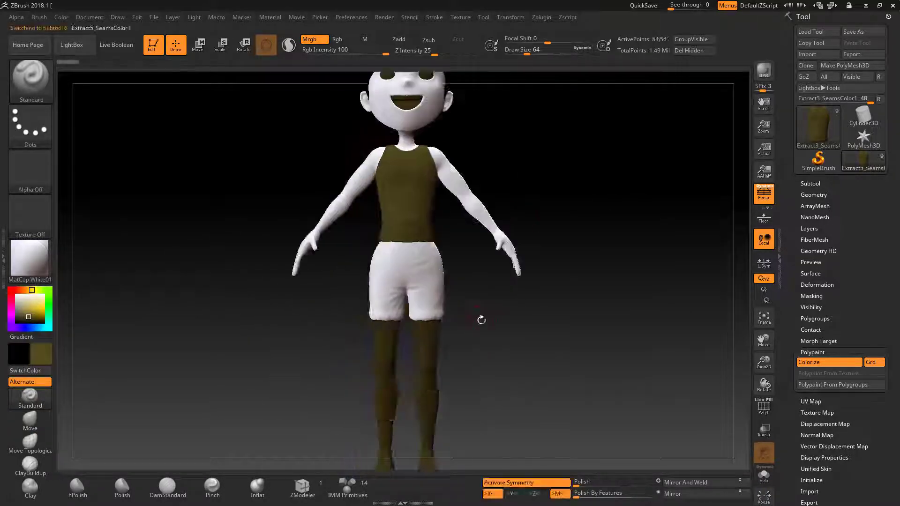
alt+click(478, 316)
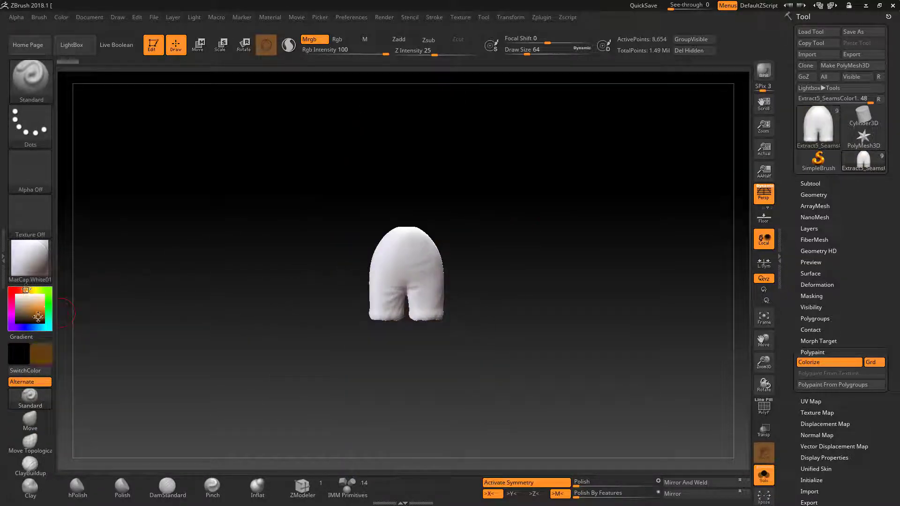
click(83, 217)
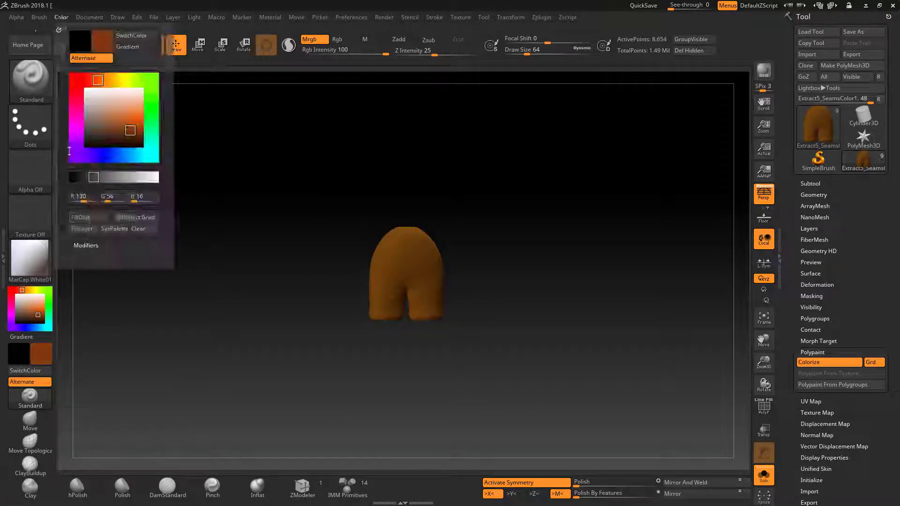
key(shift+alt+s)
click(32, 290)
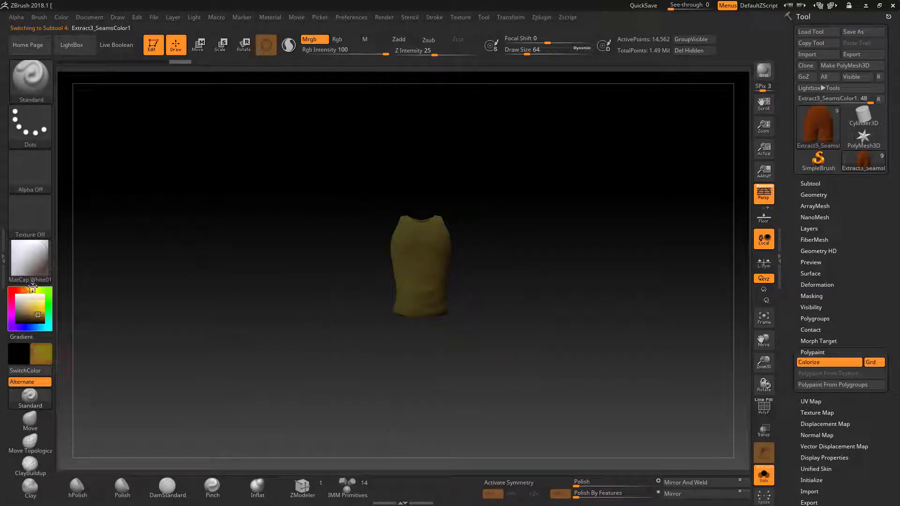
click(61, 17)
click(83, 217)
drag(586, 356, 541, 360)
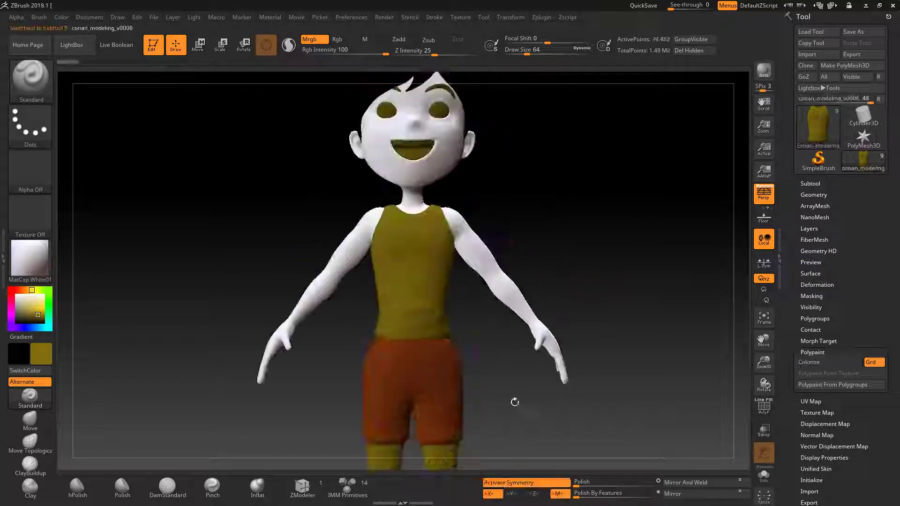
Fill the body and legs subtools with a skin tone colour
alt+click(515, 402)
click(22, 289)
key(ctrl+z)
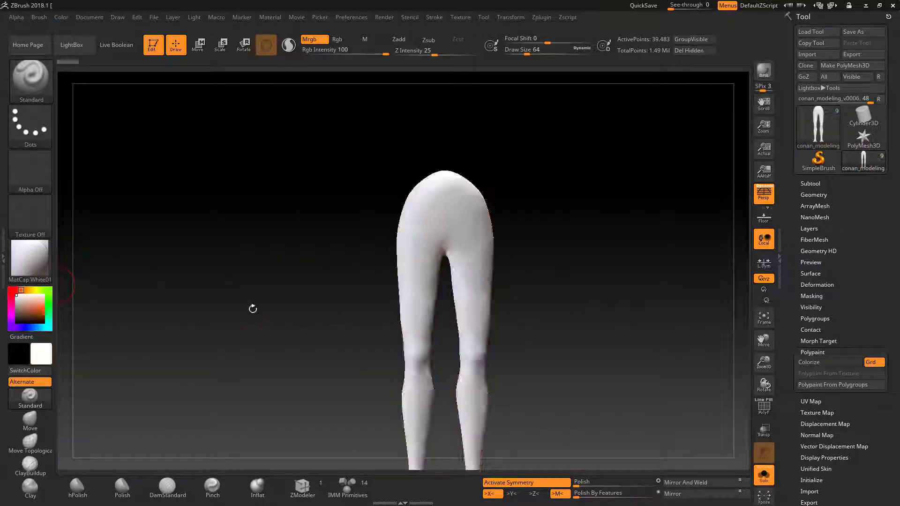
click(32, 300)
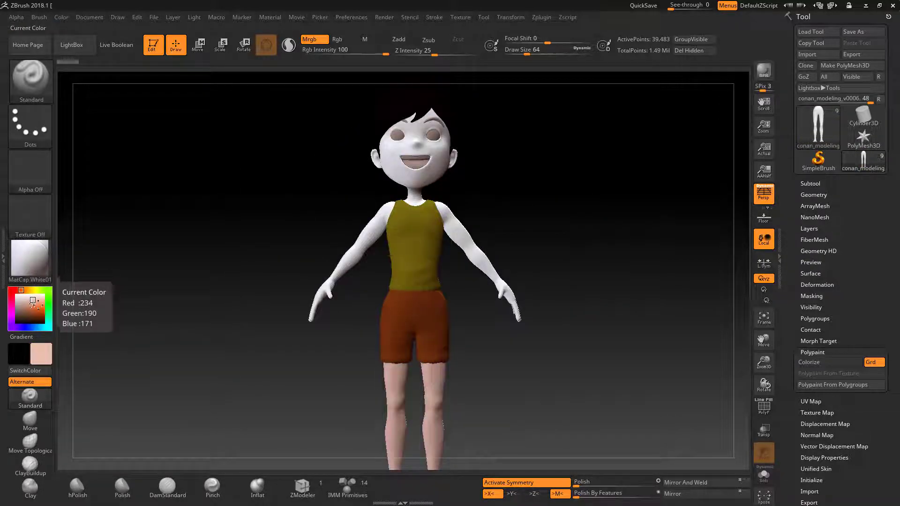
click(34, 305)
click(61, 17)
click(83, 217)
alt+click(350, 249)
click(61, 17)
click(83, 217)
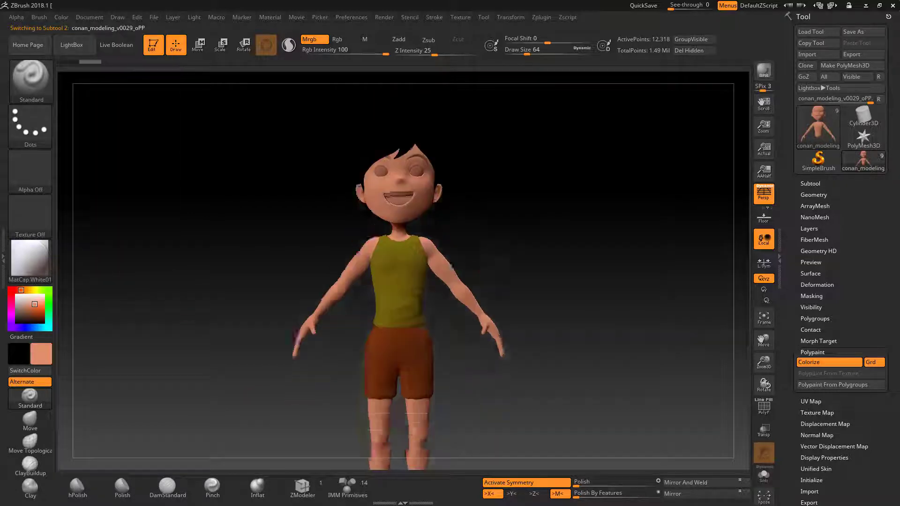
key(f)
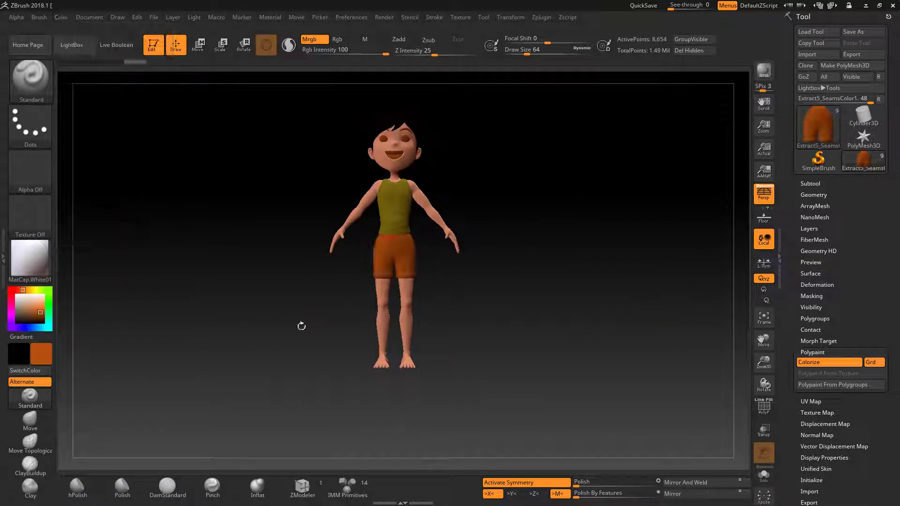
drag(301, 325, 303, 299)
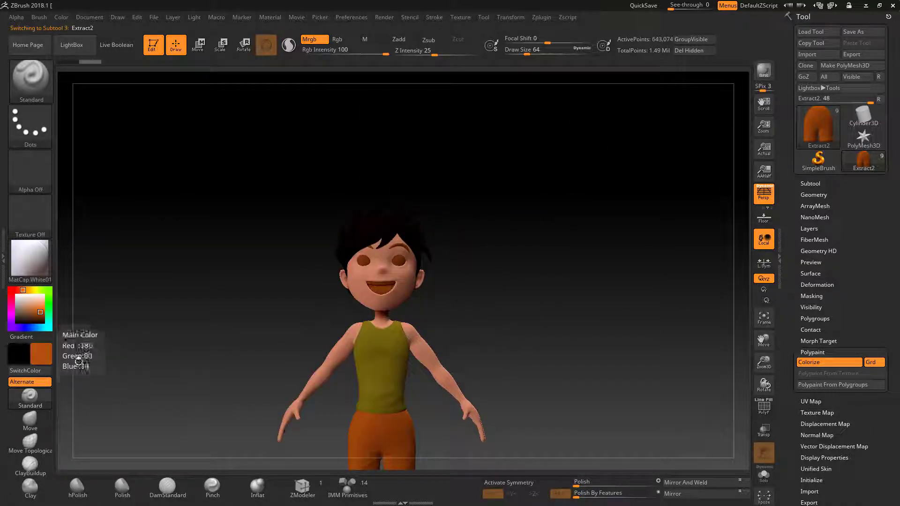
Fill the hair near-black and the mouth piece dark red
click(41, 357)
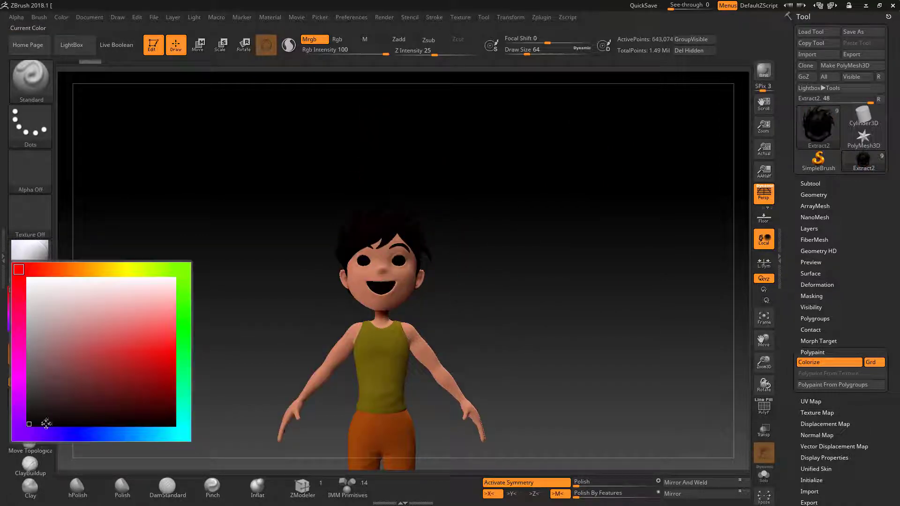
click(61, 17)
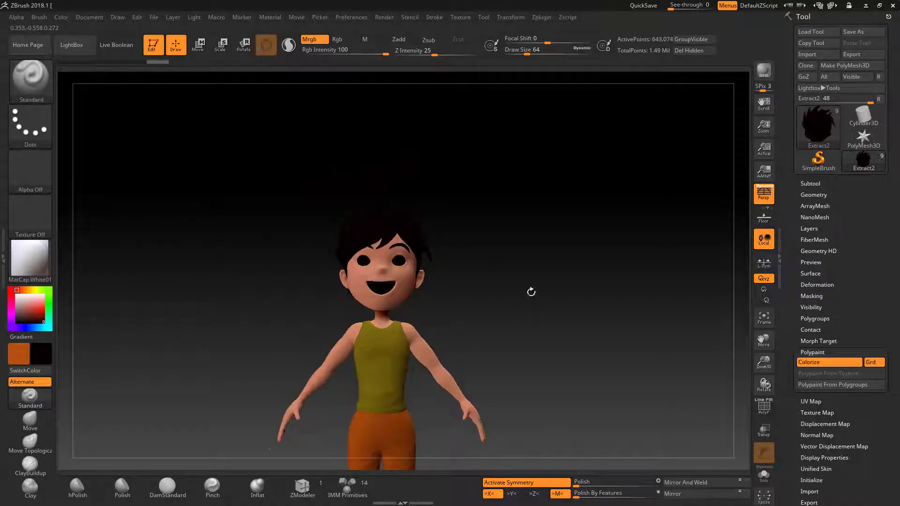
alt+click(537, 305)
alt+click(349, 314)
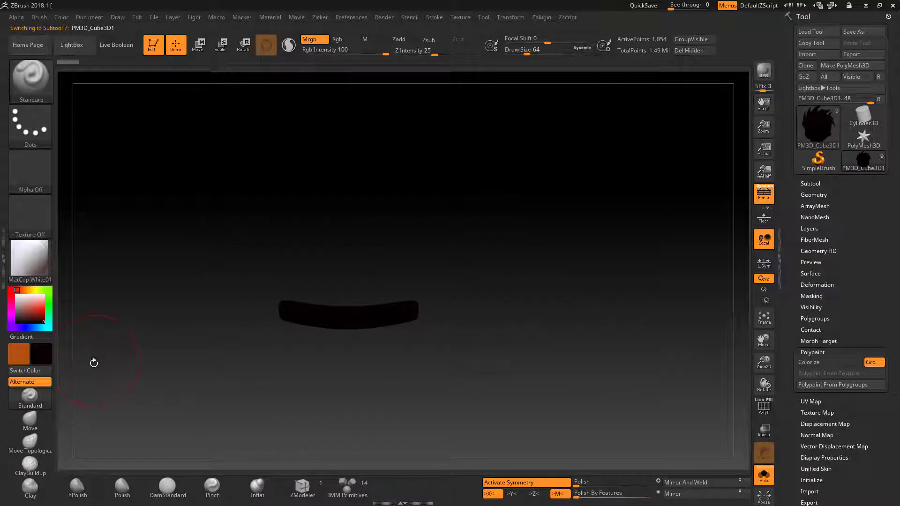
key(shift+alt+s)
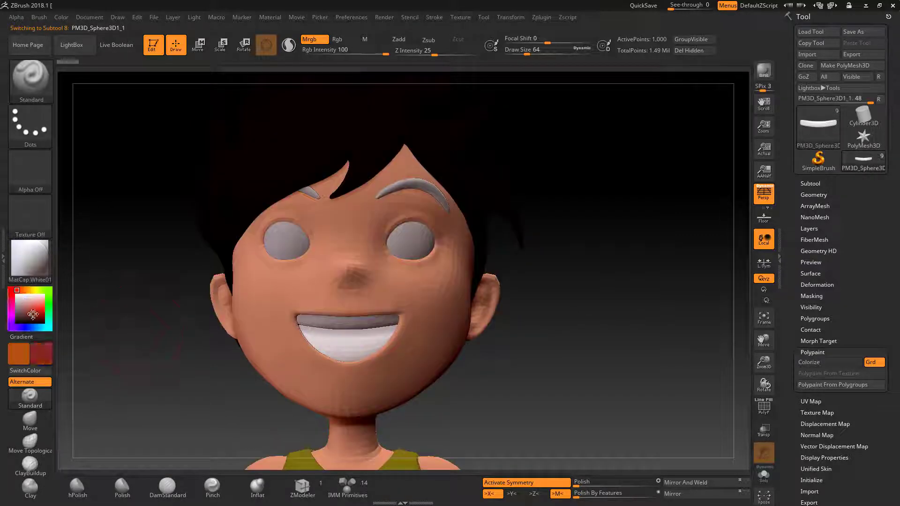
click(32, 314)
key(shift+alt+s)
Fill the teeth light pink and the eyes white, with symmetry off
key(shift+alt+s)
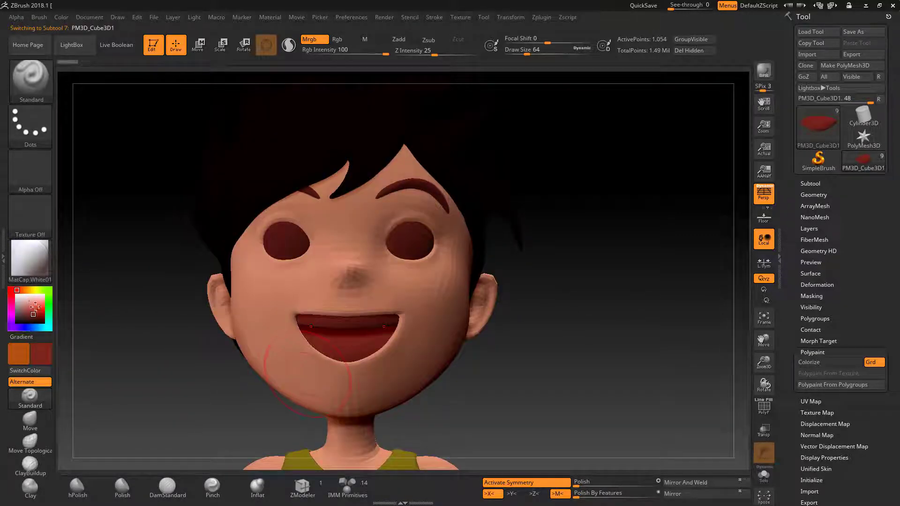
click(31, 299)
key(shift+alt+s)
key(Down)
key(shift+alt+s)
alt+click(376, 198)
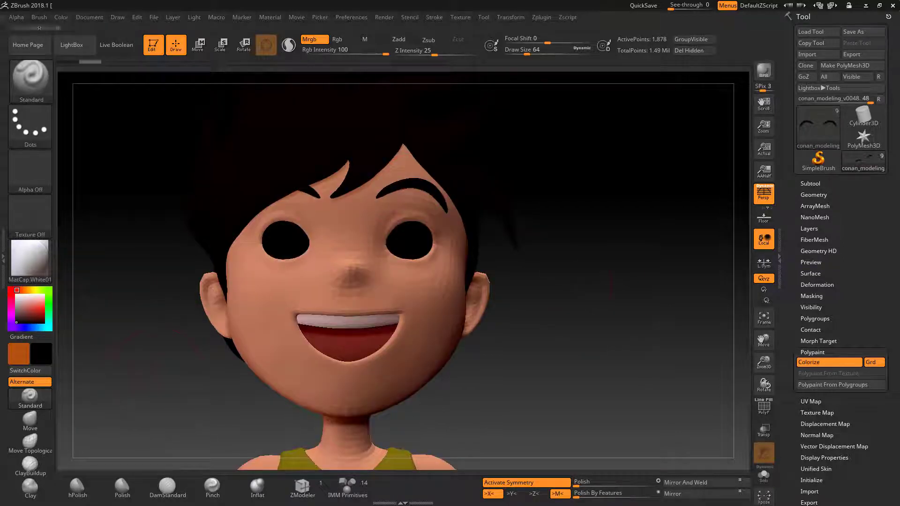
key(Up)
key(shift+alt+s)
key(shift+alt+s)
key(ctrl+f)
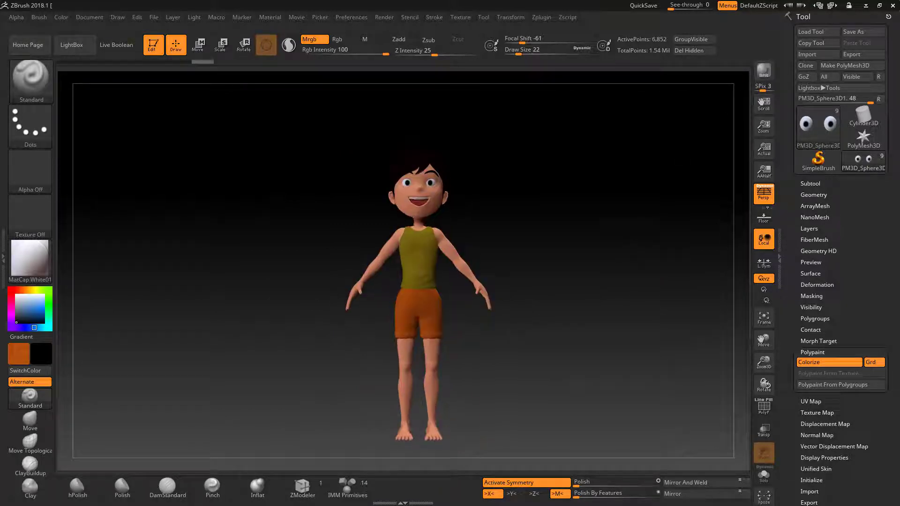
Try the SkinShade4 and SketchToyPlastic materials on the model
click(30, 258)
click(102, 274)
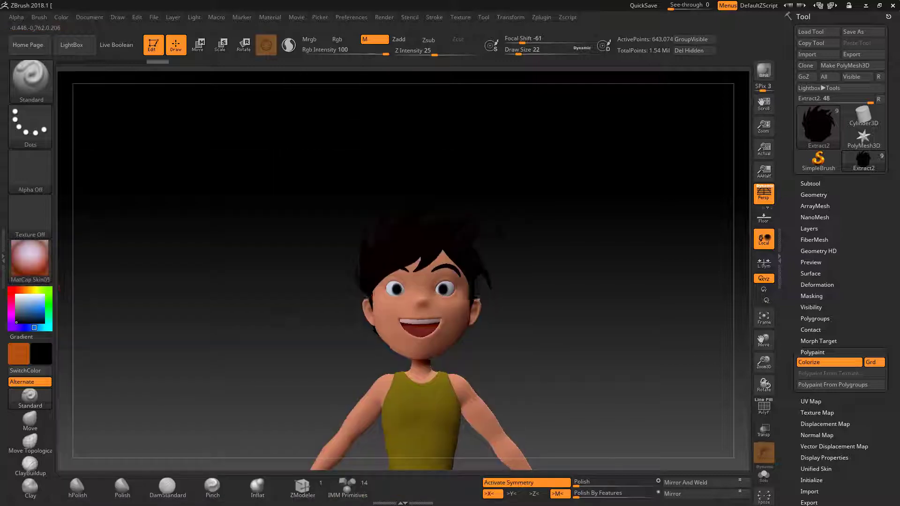
click(30, 257)
click(267, 324)
click(270, 17)
click(341, 93)
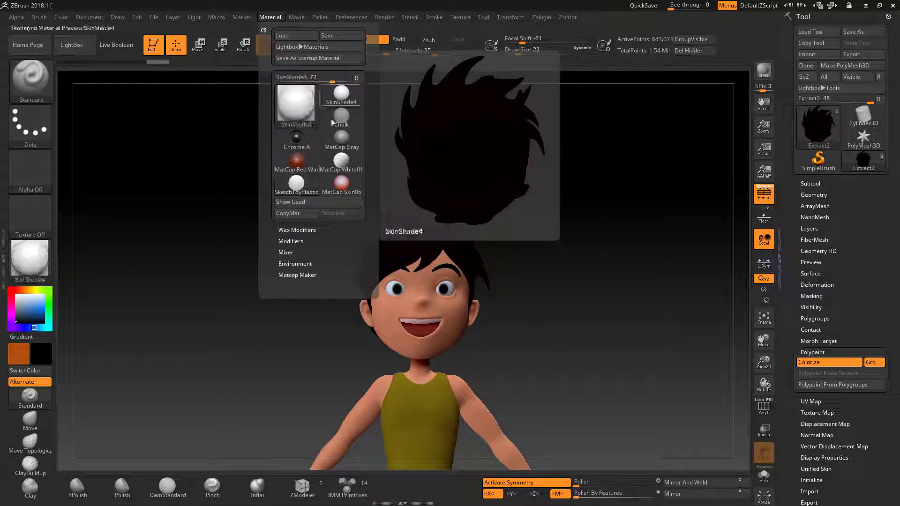
click(61, 17)
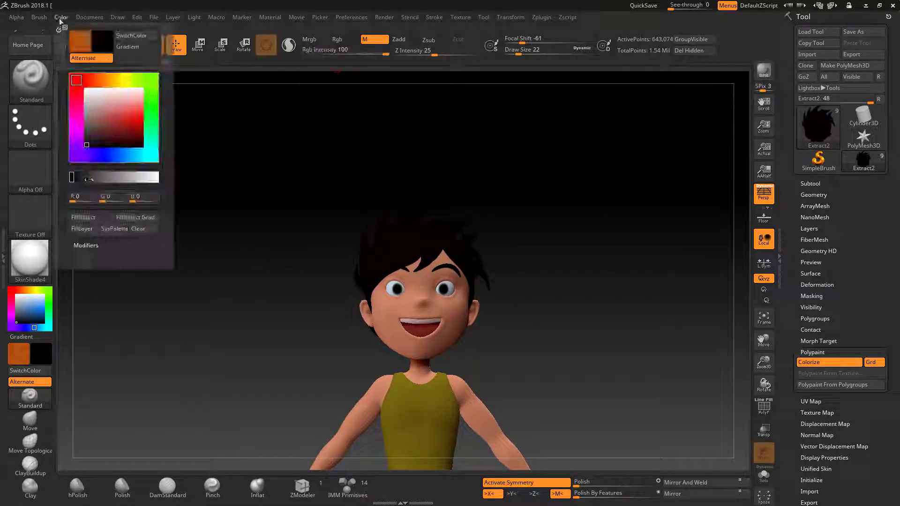
click(99, 222)
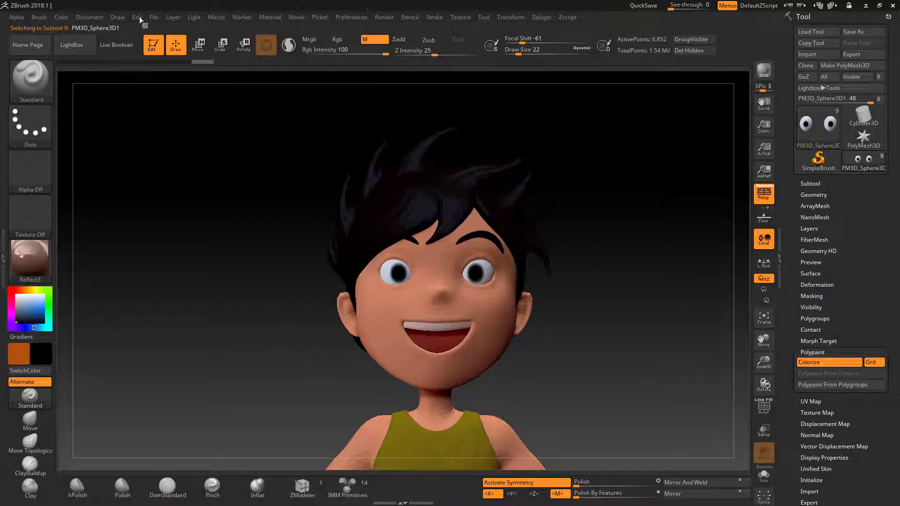
Try ReflectedPlastic and ToyPlastic materials on the eyes
click(61, 17)
click(30, 260)
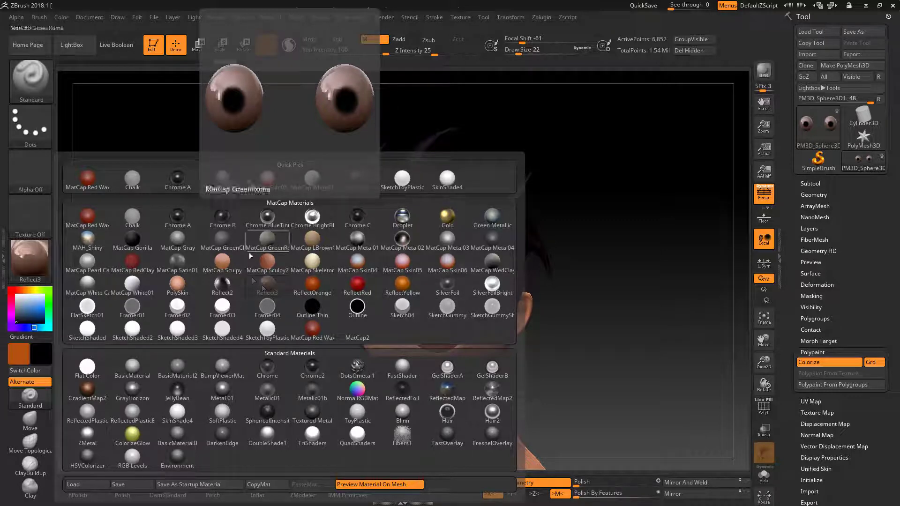
click(92, 412)
key(m)
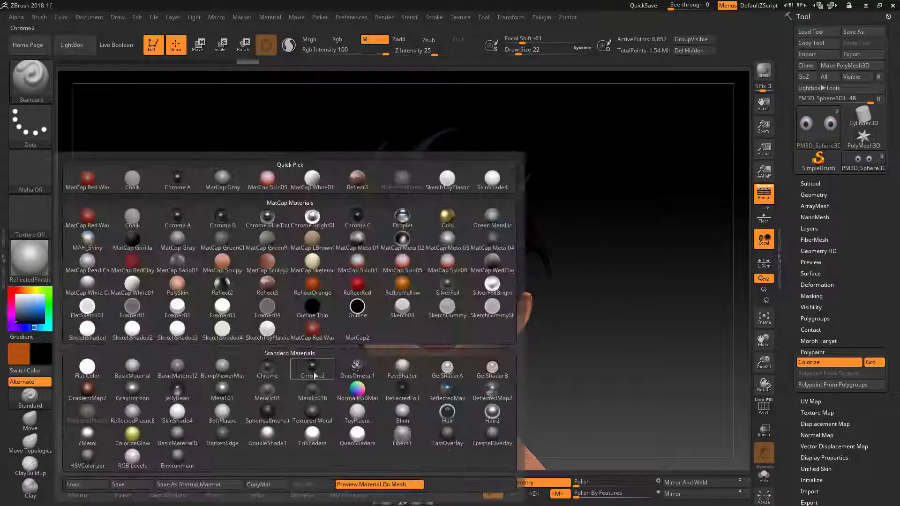
click(358, 413)
click(89, 17)
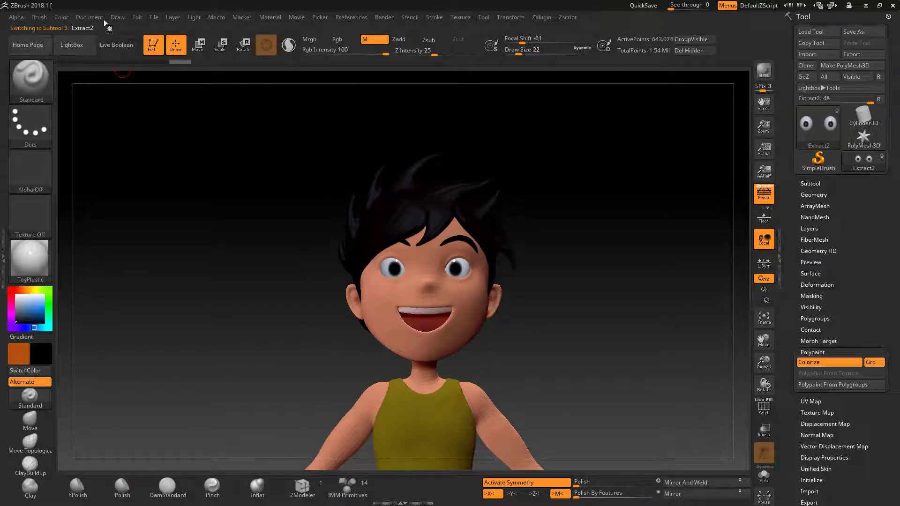
Compare ReflectedPlastic, MatCap Gorilla and MatCap Gray on the hair
click(61, 17)
key(m)
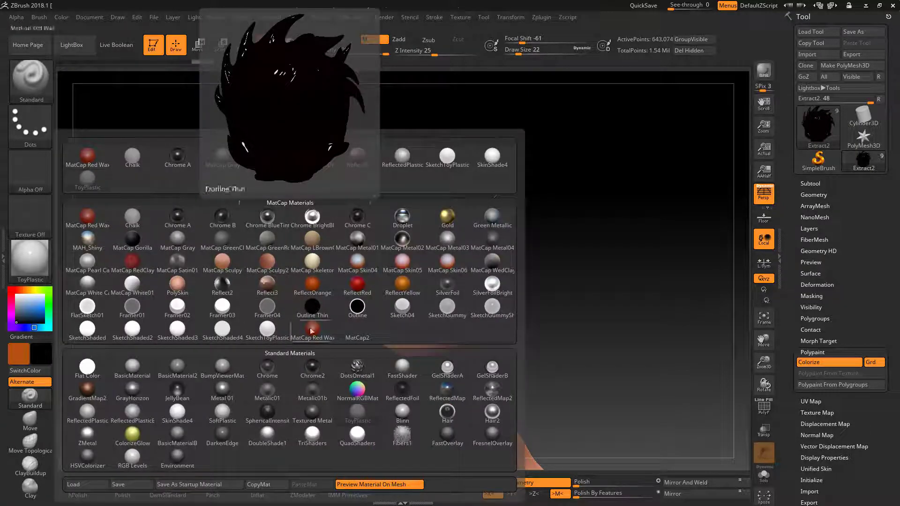
click(387, 168)
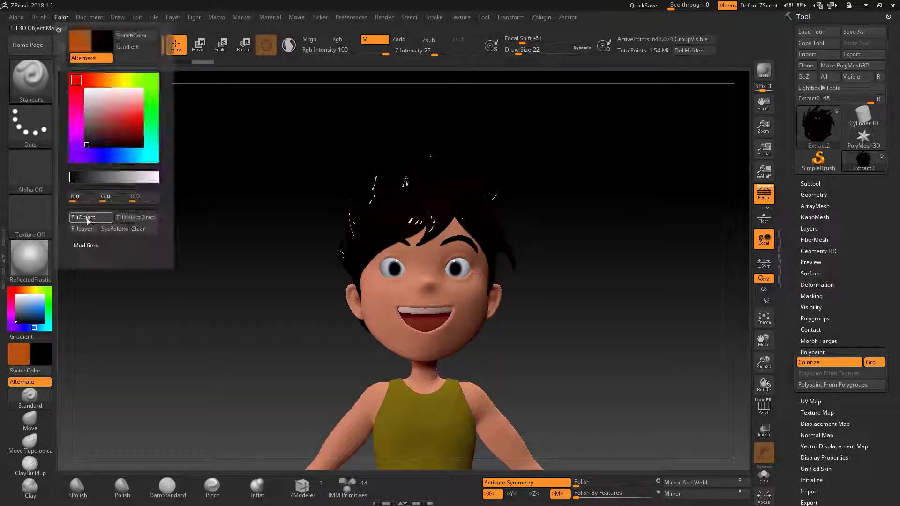
drag(263, 296, 277, 297)
key(m)
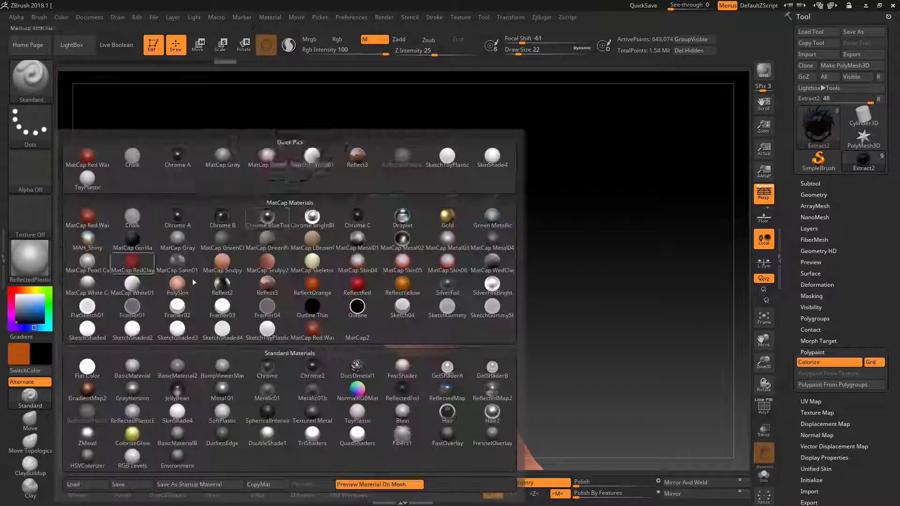
click(132, 239)
click(61, 17)
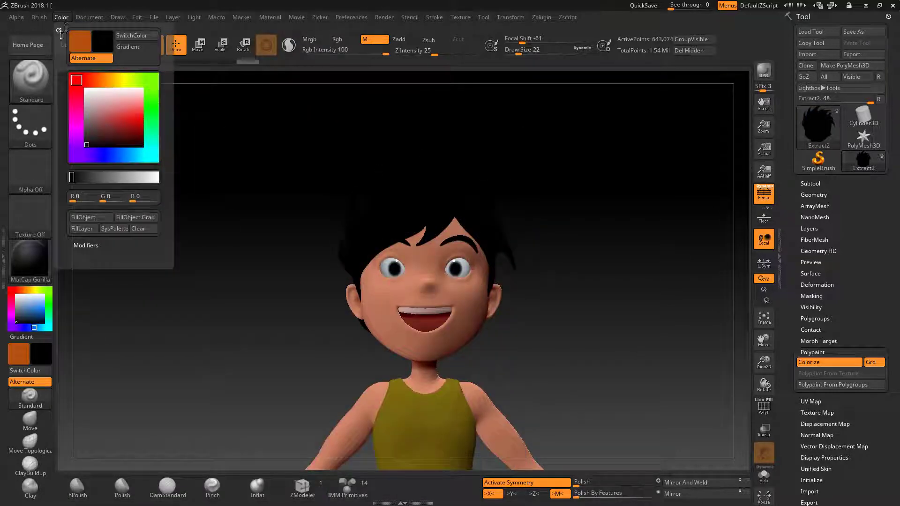
click(270, 17)
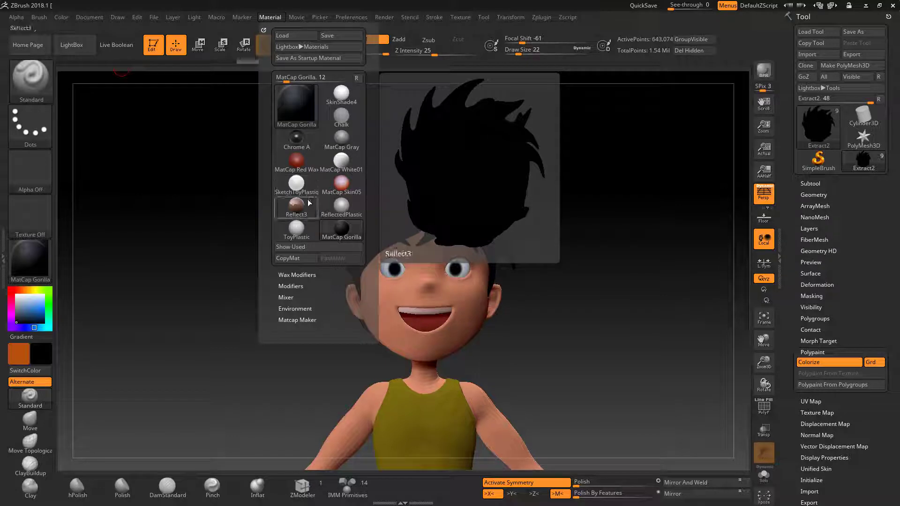
click(342, 142)
Try ReflectedPlastic and Framer04 on the hair, then fill it with BumpViewerMaterial
click(61, 17)
key(m)
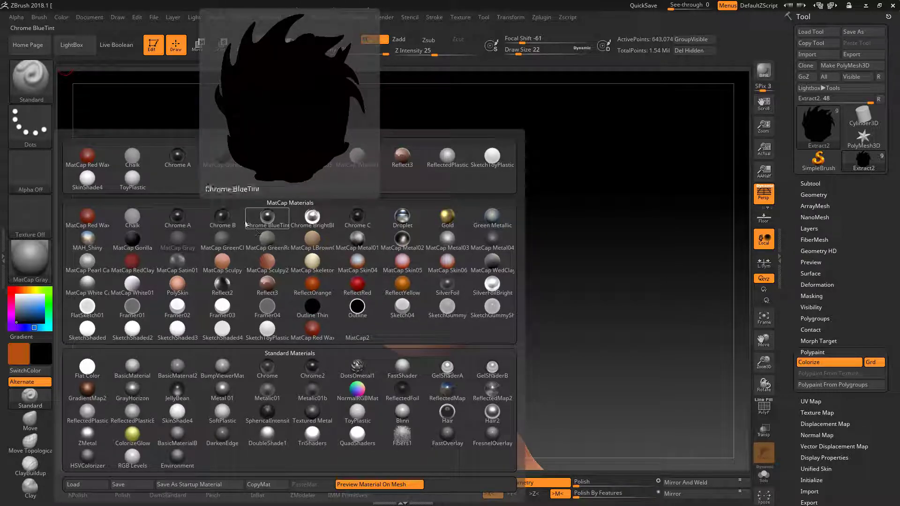
click(87, 411)
click(61, 17)
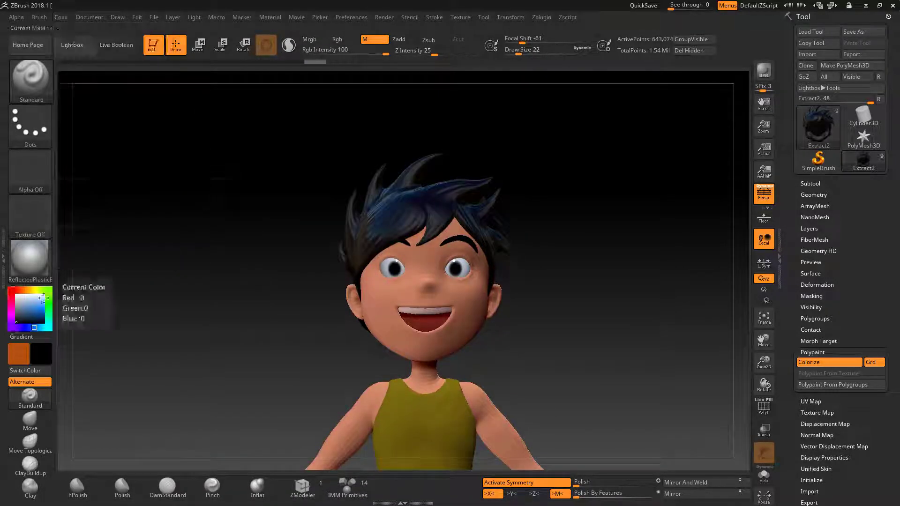
click(33, 260)
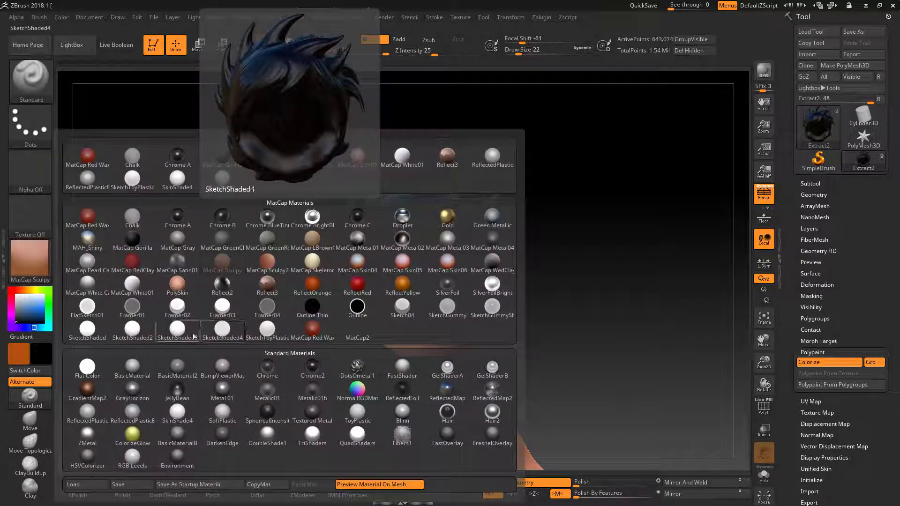
click(267, 307)
click(33, 266)
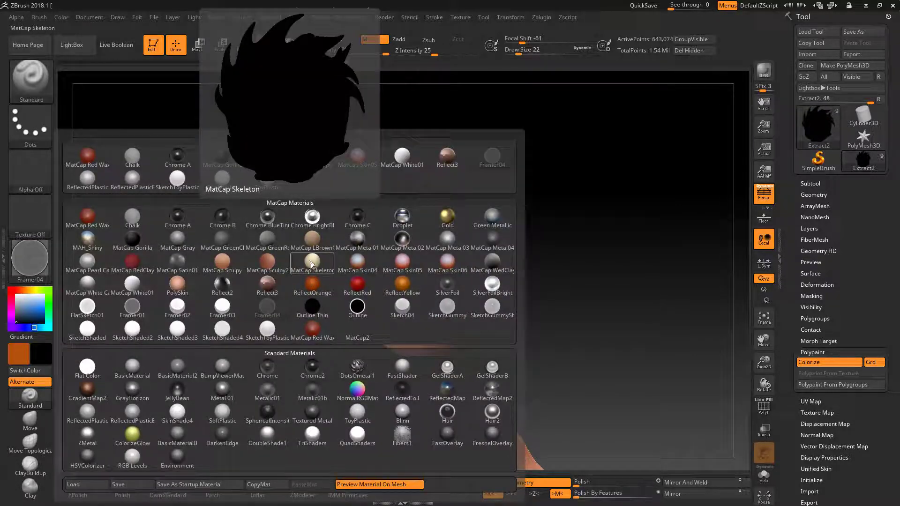
click(226, 379)
click(61, 17)
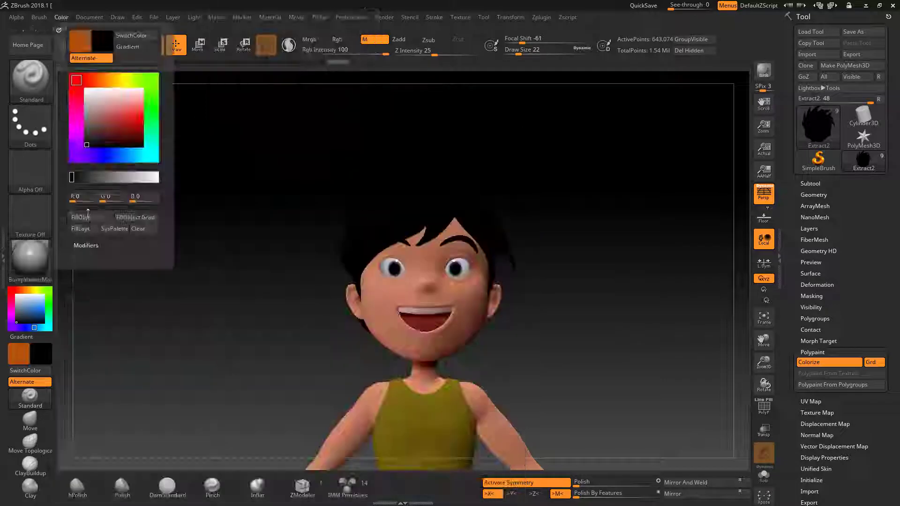
click(94, 221)
Fill the hair with SoftPlastic, then with BasicMaterialB to compare
click(30, 260)
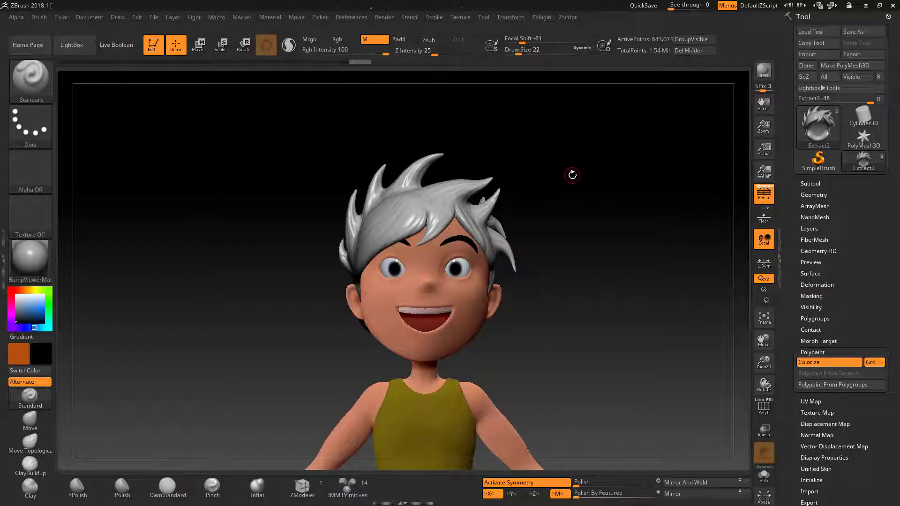
click(30, 260)
click(236, 400)
click(61, 17)
click(94, 220)
drag(609, 234, 539, 235)
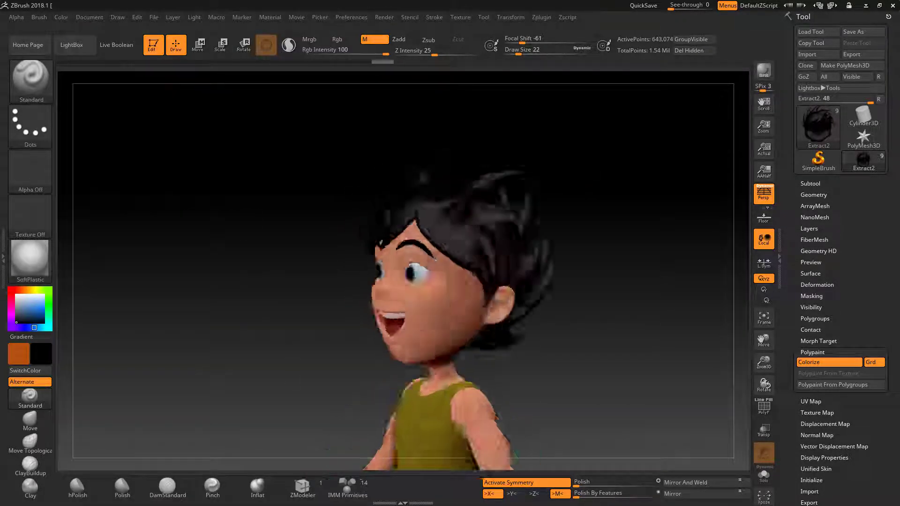
click(30, 260)
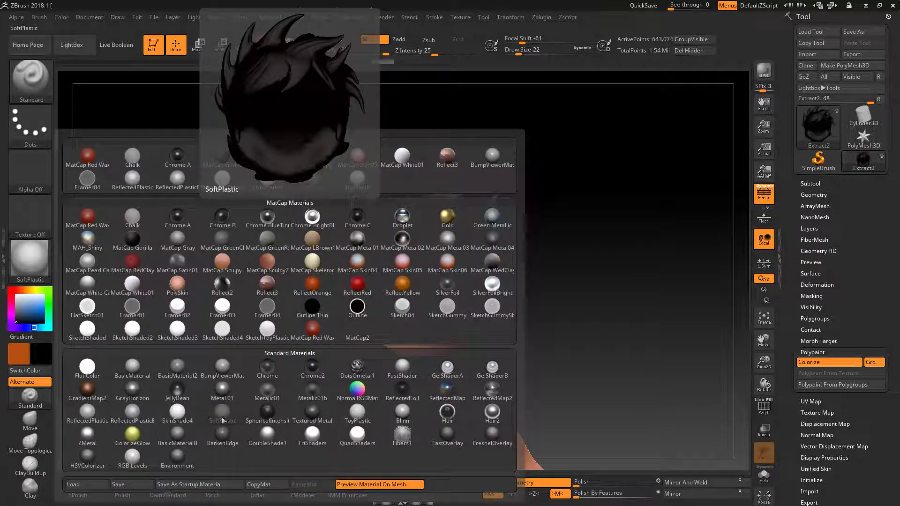
click(187, 441)
click(61, 17)
click(94, 220)
Compare SkinShade4, DarkenEdge and BasicMaterial2 fills on the hair
click(30, 259)
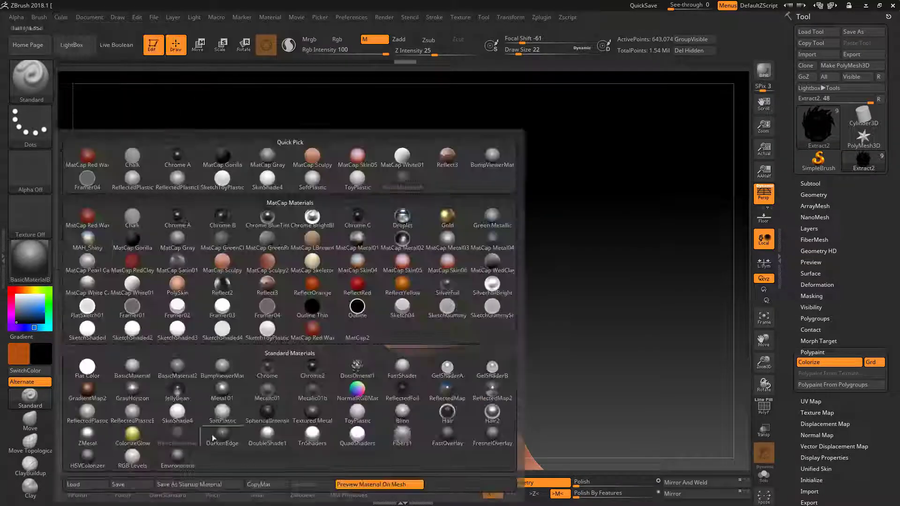
click(177, 413)
click(61, 17)
click(94, 221)
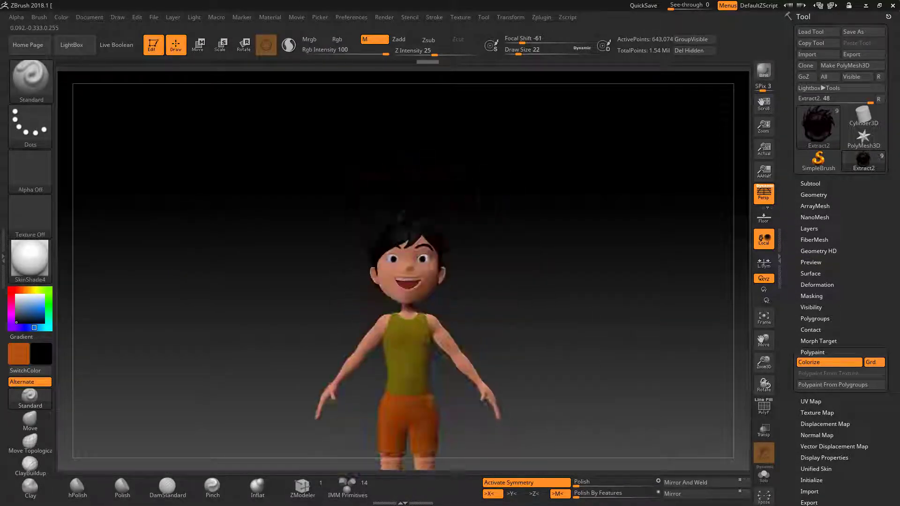
click(30, 260)
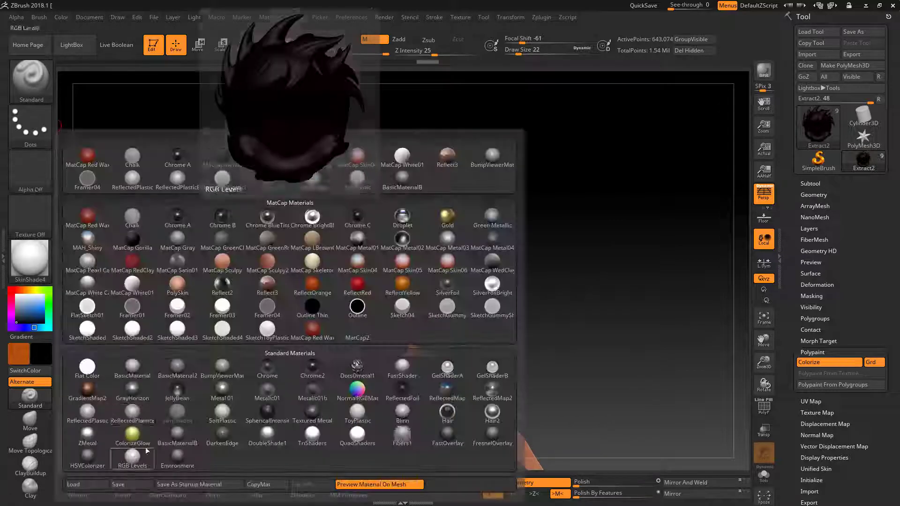
click(220, 441)
click(60, 17)
click(94, 220)
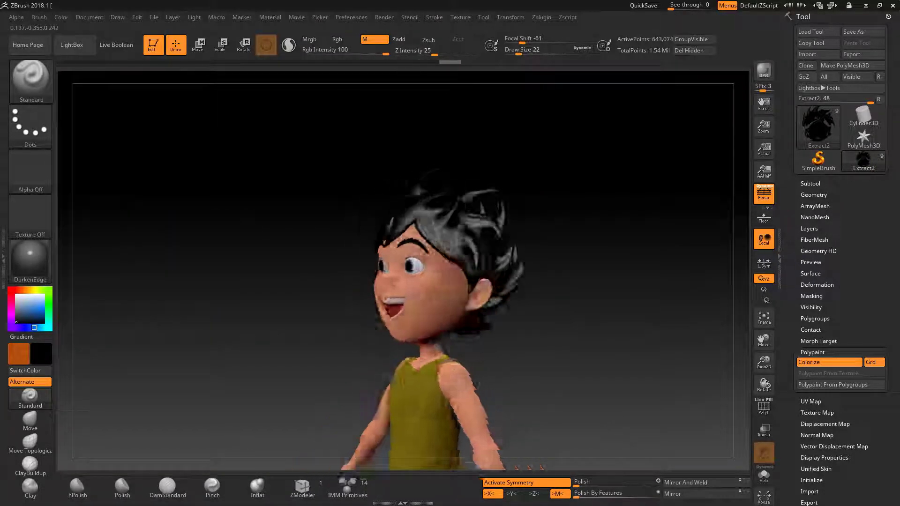
click(35, 261)
click(225, 418)
click(61, 17)
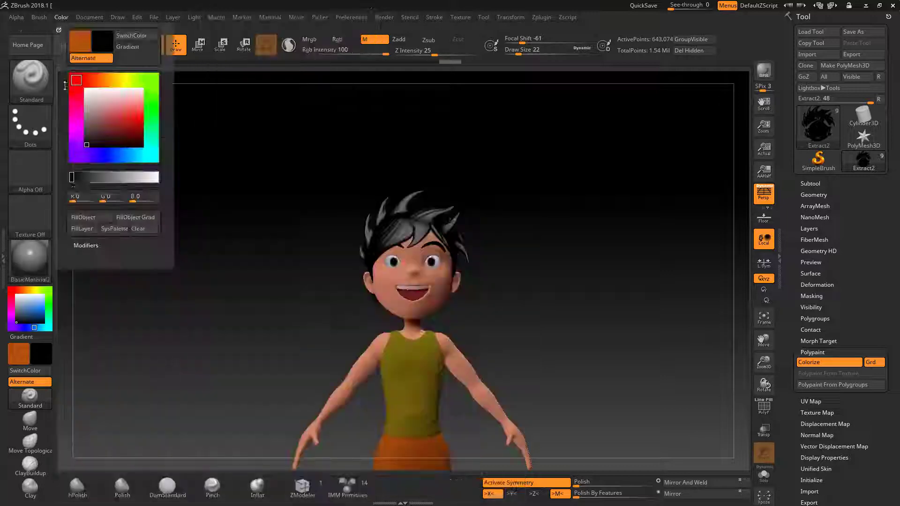
click(30, 259)
Fill the hair with SoftPlastic again and check the current colour values
click(61, 16)
click(30, 260)
click(54, 344)
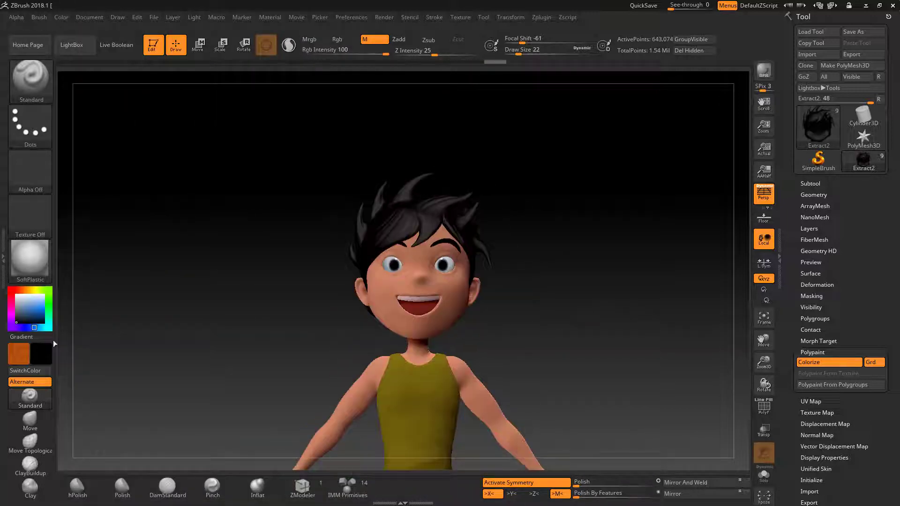
click(26, 321)
click(154, 420)
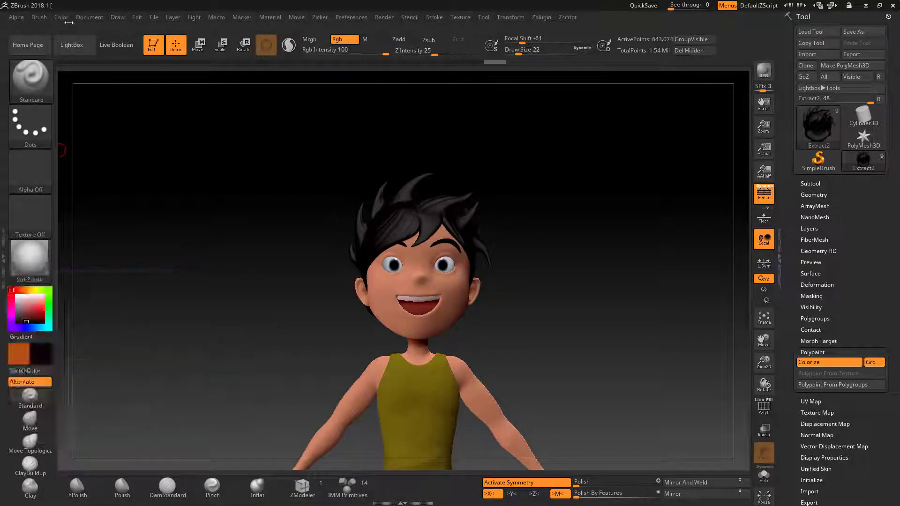
click(61, 17)
click(25, 321)
Select the bald body subtool and show it alone with Solo
click(194, 350)
alt+drag(194, 350, 548, 251)
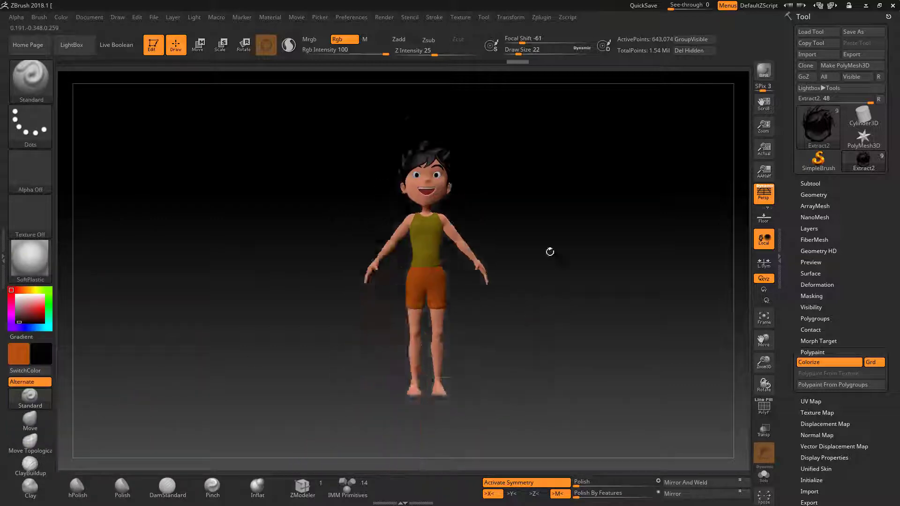
alt+click(474, 327)
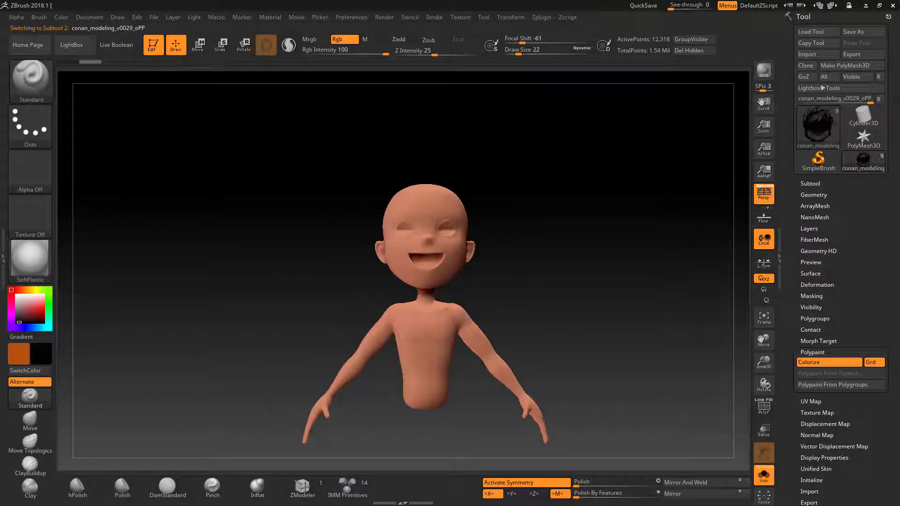
Merge the body subtool with the piece below it in the SubTool list
click(810, 183)
click(844, 290)
click(844, 201)
click(807, 351)
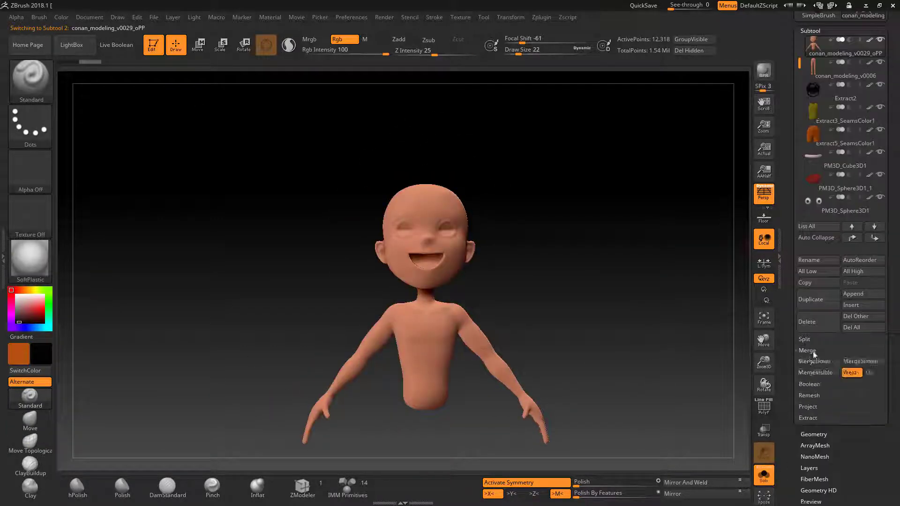
key(m)
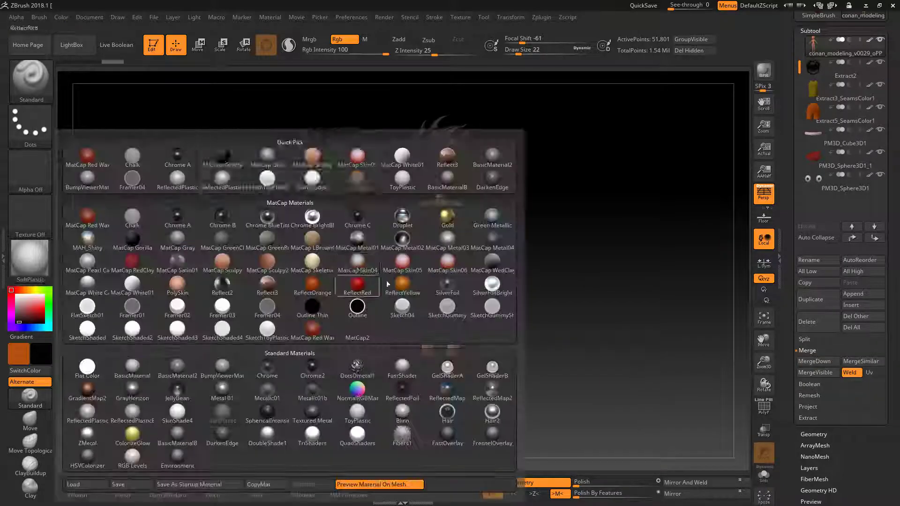
Try MatCap Skin06, MatCap Skin04 and MatCap Sculpy fills on the body
mouse_move(314, 264)
click(403, 271)
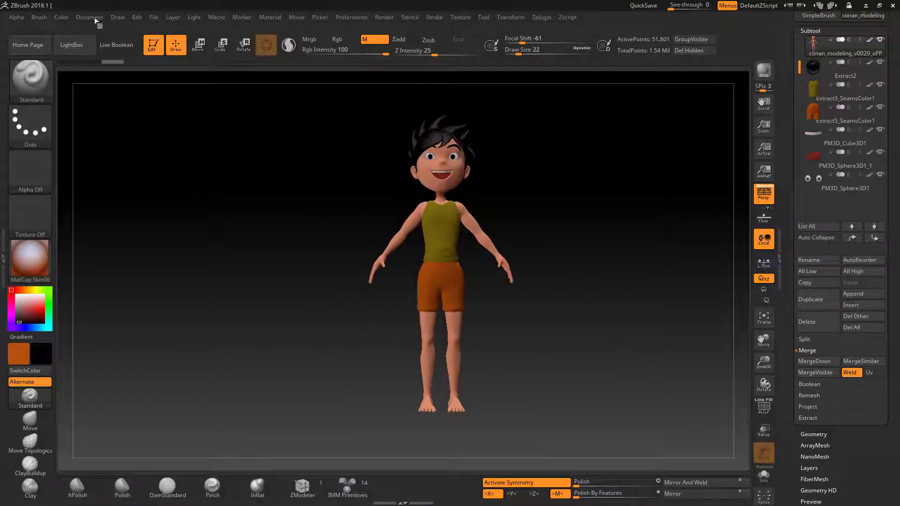
click(61, 16)
drag(328, 328, 356, 328)
key(m)
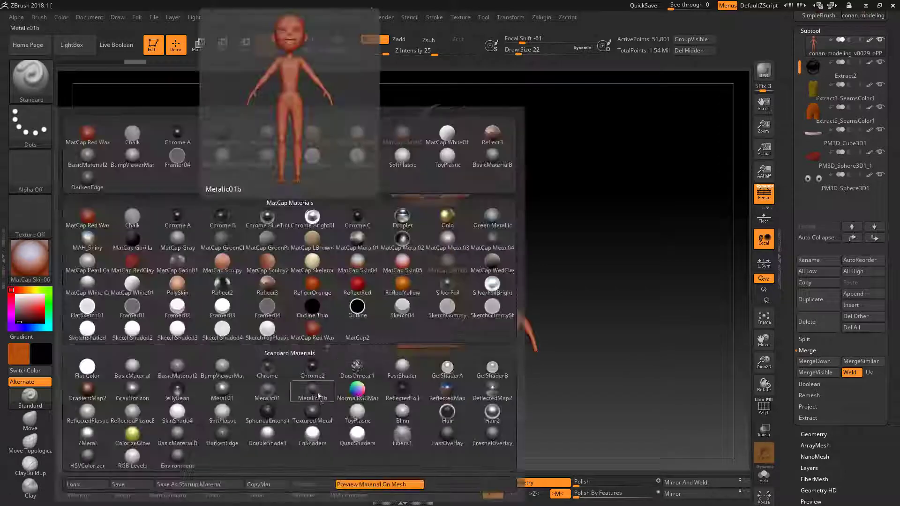
click(357, 264)
click(61, 17)
key(m)
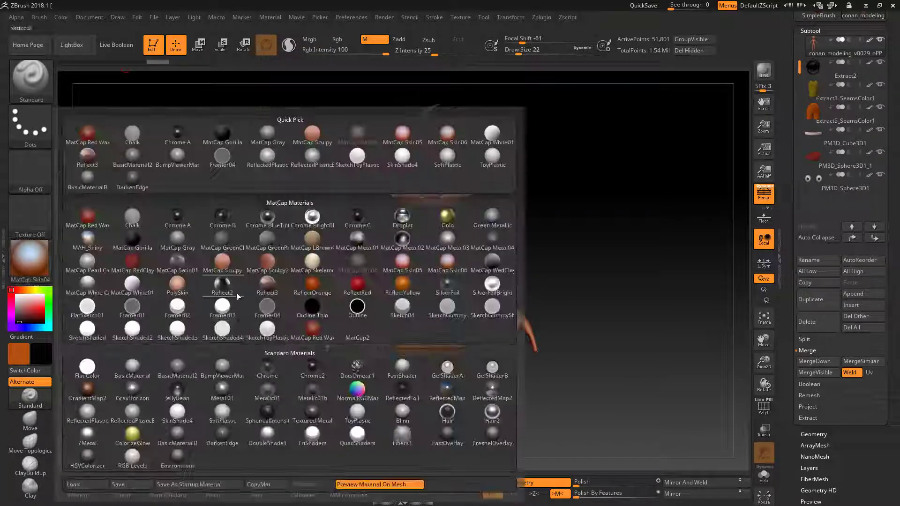
click(222, 263)
click(61, 17)
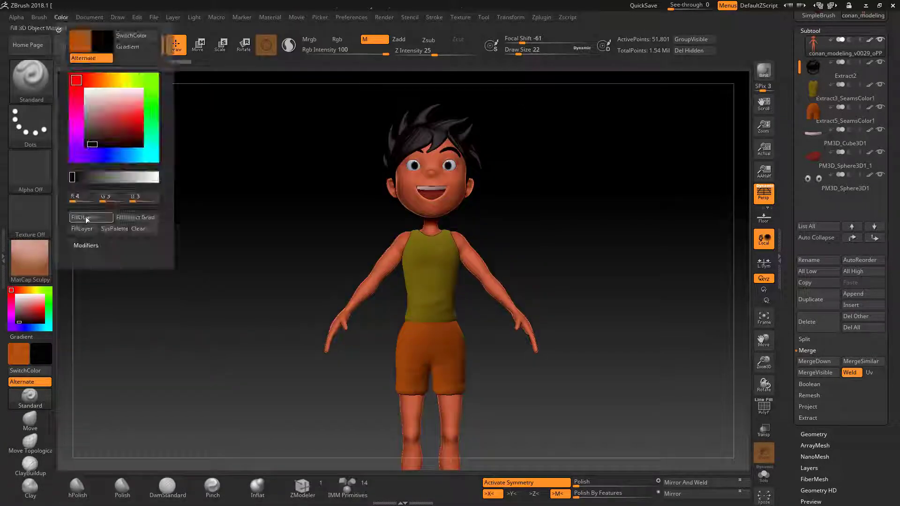
click(30, 260)
Try MatCap Sculpy2 and a pale skin MatCap, then fill with MatCap Skin06
click(30, 260)
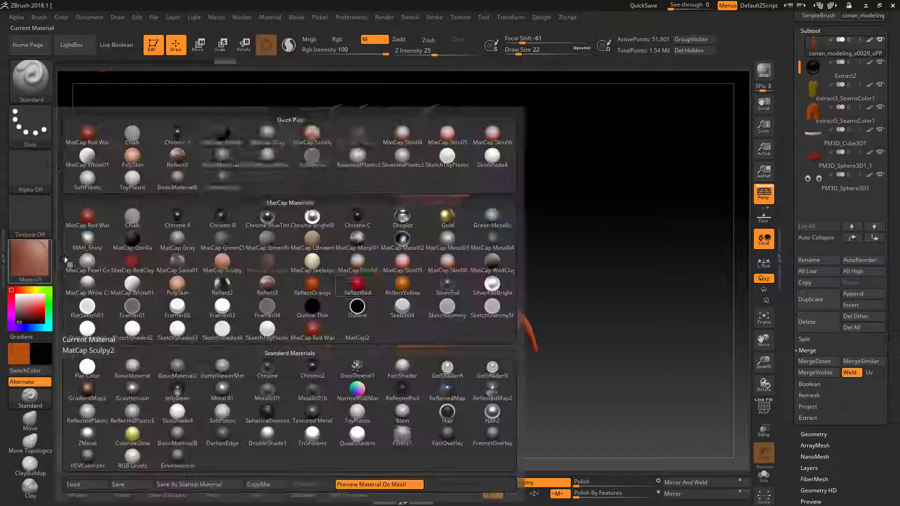
click(402, 263)
click(30, 261)
click(61, 17)
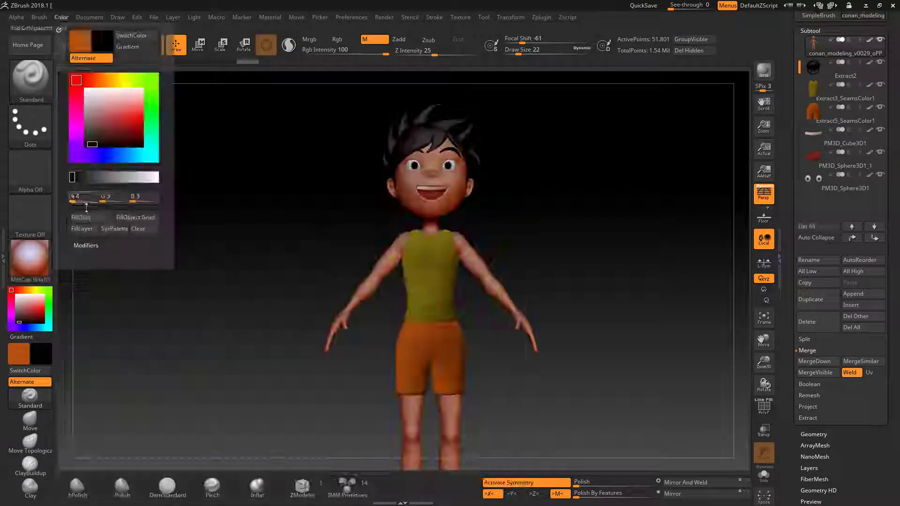
click(30, 261)
click(221, 345)
click(61, 16)
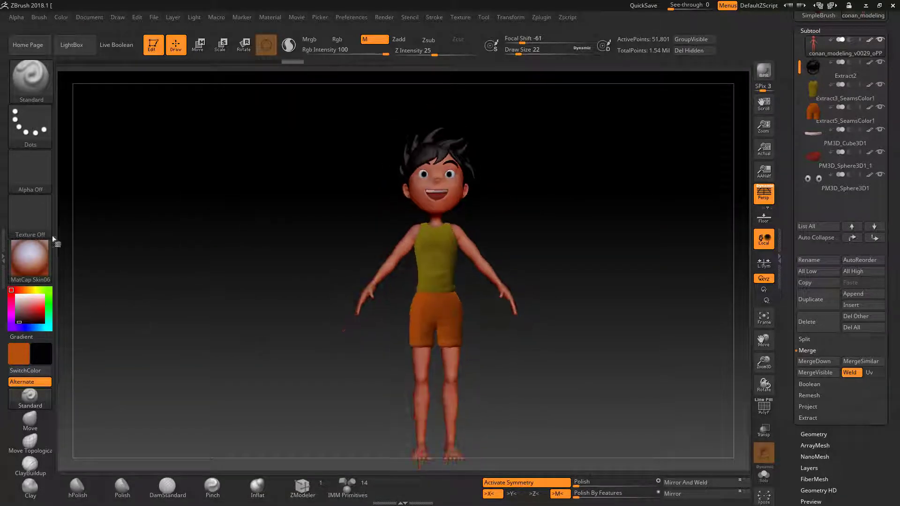
Fill the body with MatCap Skin04 and inspect the skin shading
click(30, 261)
click(74, 347)
click(30, 260)
click(178, 346)
click(61, 17)
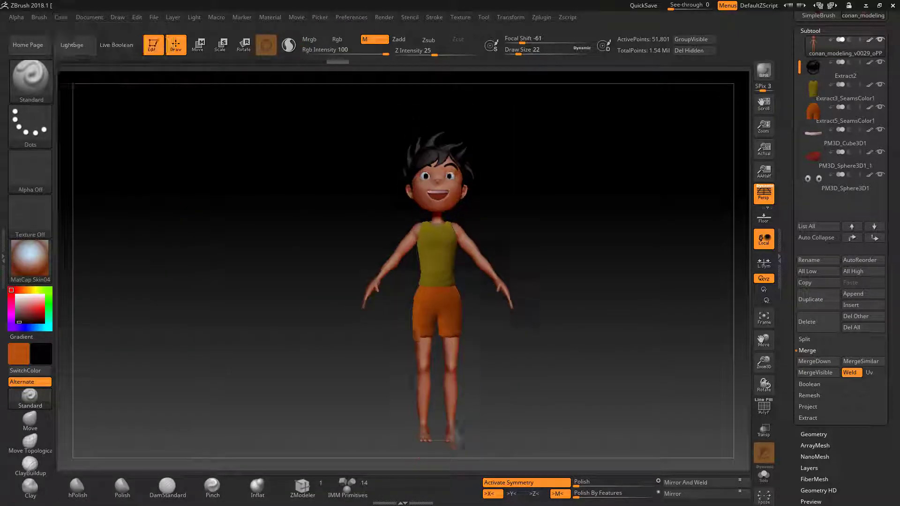
drag(303, 361, 291, 188)
Look through the Matcap Maker settings and refill the body with the current material
click(270, 17)
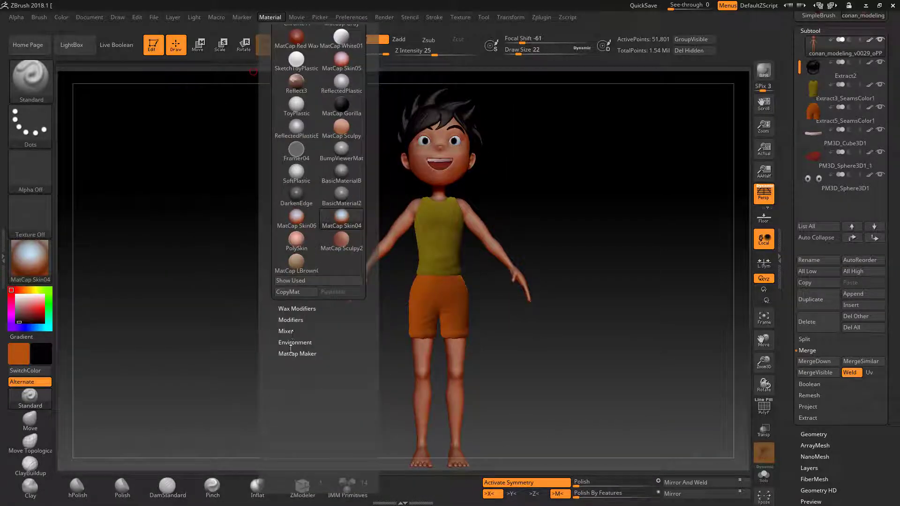
click(287, 381)
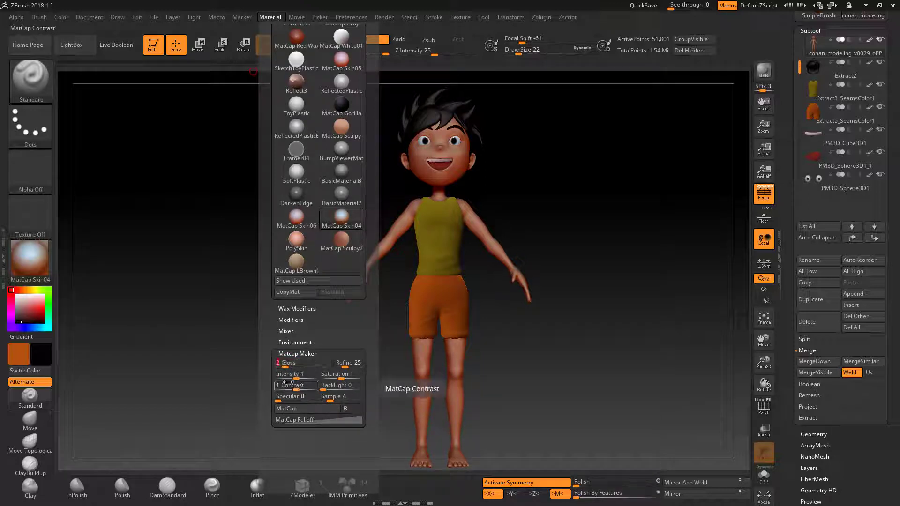
click(286, 409)
click(61, 17)
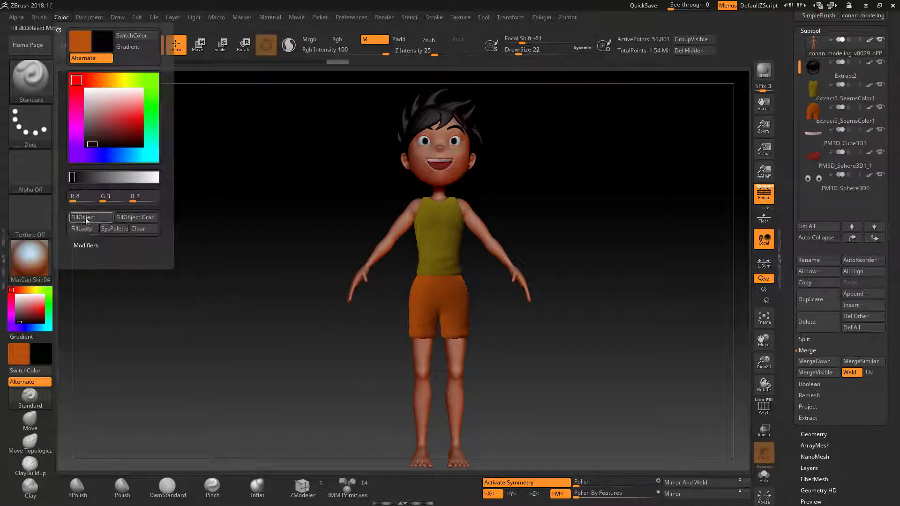
click(86, 218)
click(270, 17)
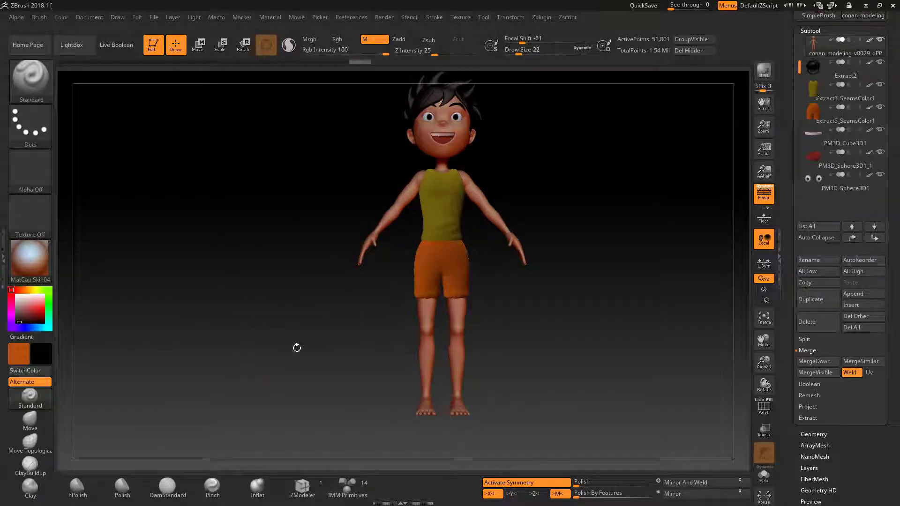
Try MatCap White Cavity and SketchShaded4 fills on the body
click(30, 260)
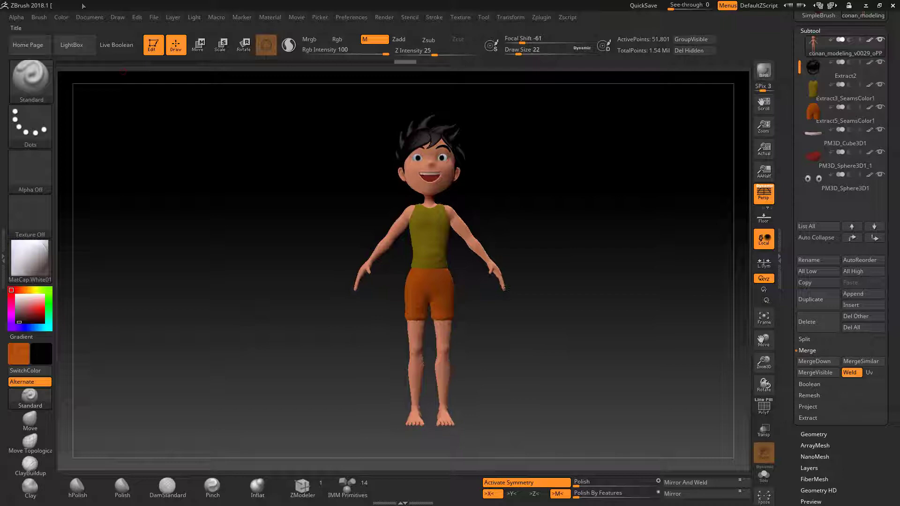
click(30, 258)
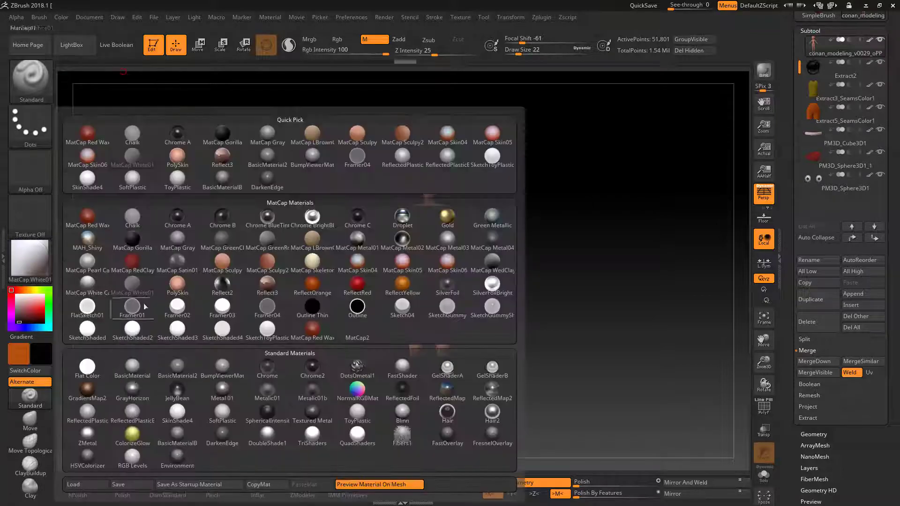
click(87, 284)
click(61, 17)
click(30, 258)
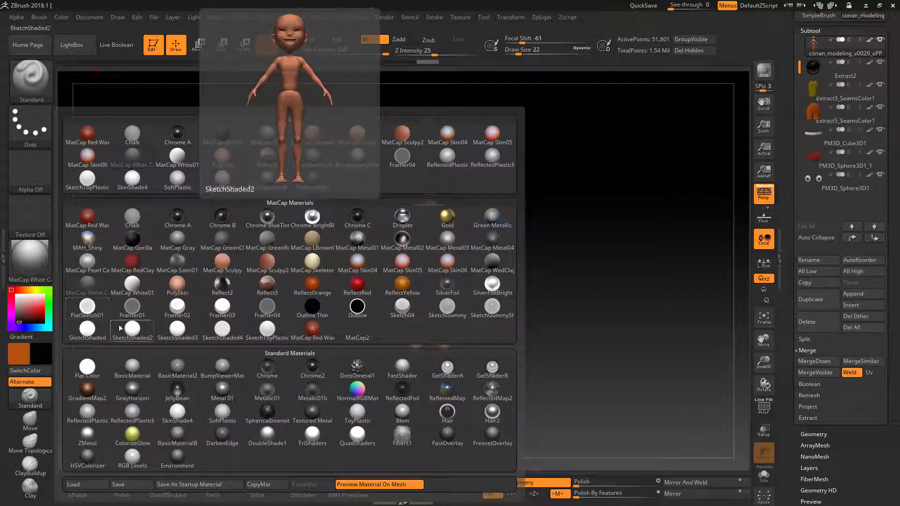
click(222, 330)
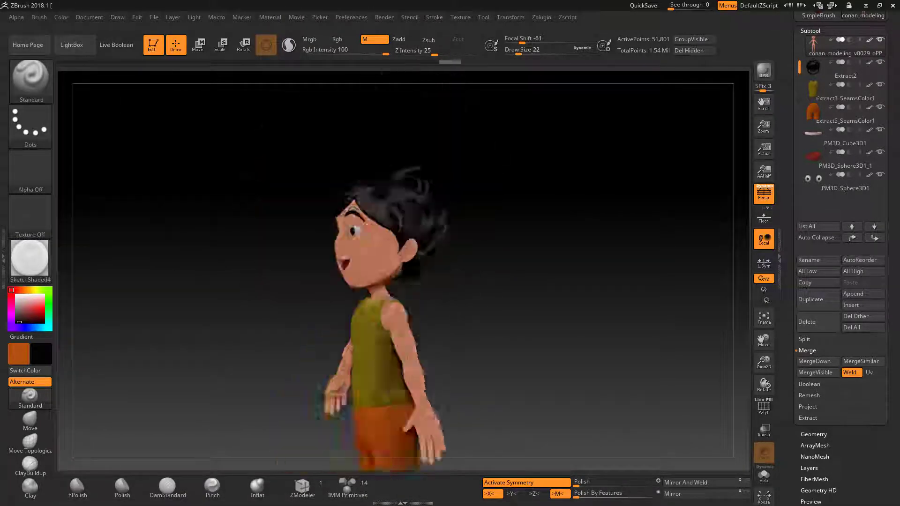
click(61, 17)
Fill the body with SkinShade4, then turn and zoom to check it
click(29, 258)
mouse_move(358, 264)
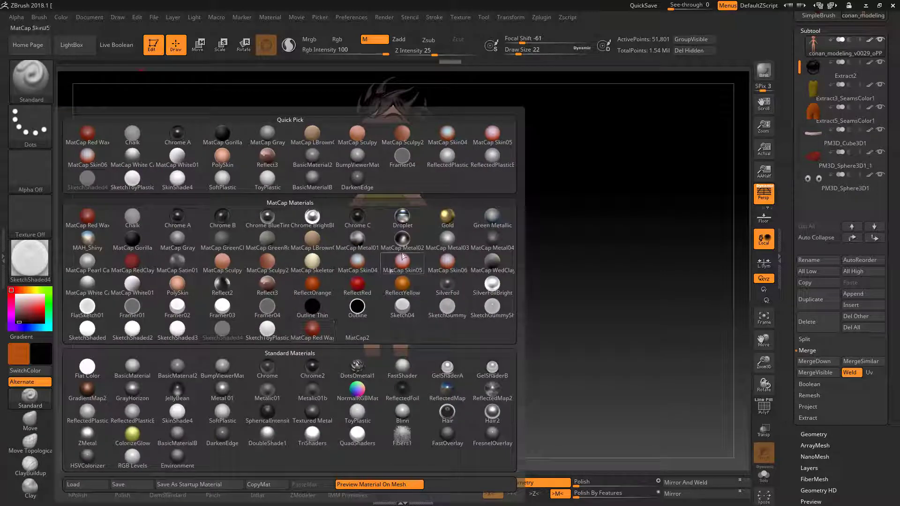
click(359, 266)
click(61, 17)
mouse_move(183, 281)
mouse_down()
mouse_move(262, 346)
mouse_move(313, 348)
mouse_up()
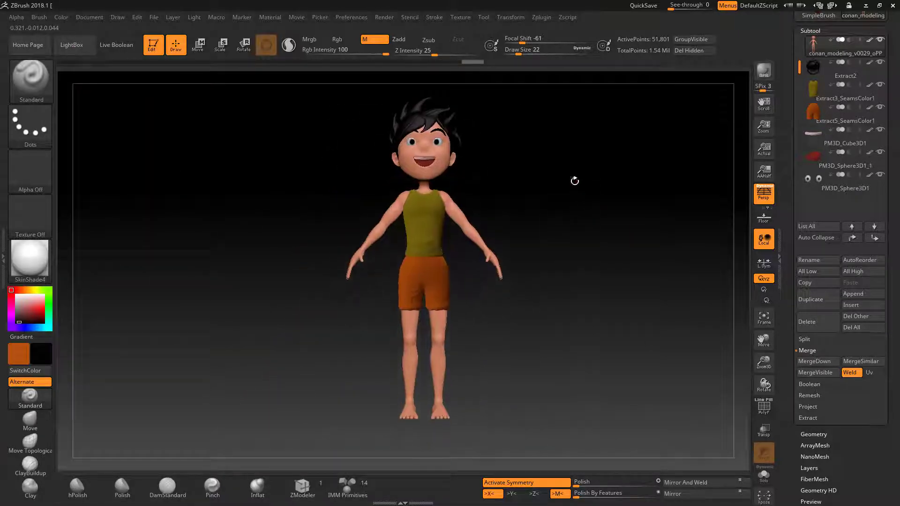
mouse_move(574, 181)
alt+mouse_down()
mouse_move(636, 226)
mouse_move(657, 263)
alt+mouse_up()
Select PM3D_Cube3D1 and give it the ReflectedPlastic material
click(38, 16)
click(26, 260)
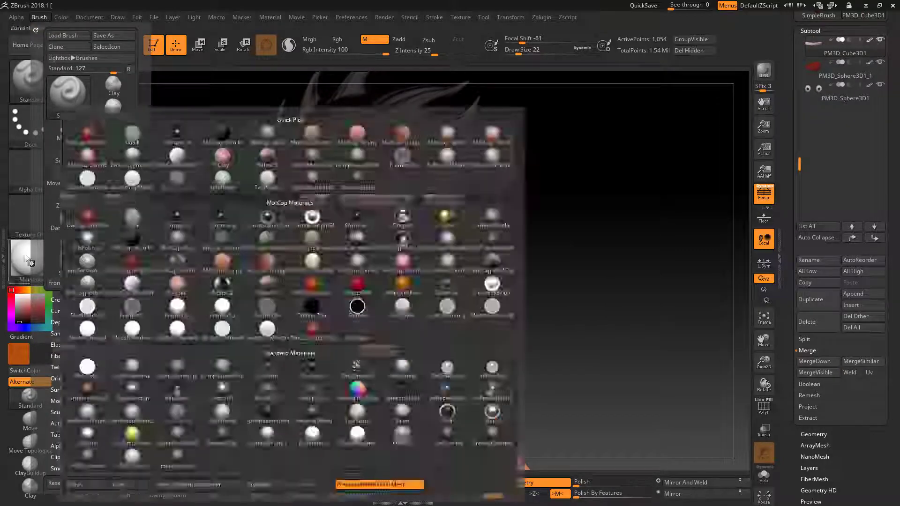
click(177, 413)
click(27, 260)
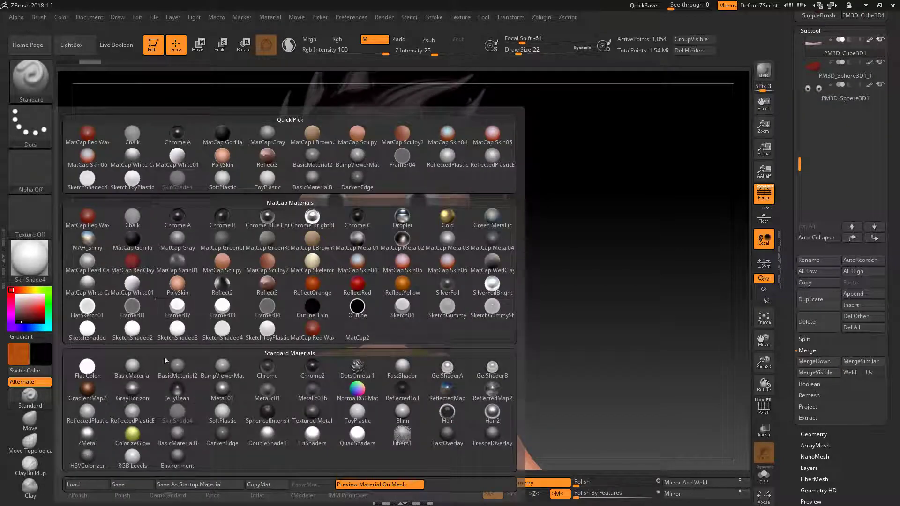
click(132, 412)
drag(135, 419, 103, 412)
click(27, 261)
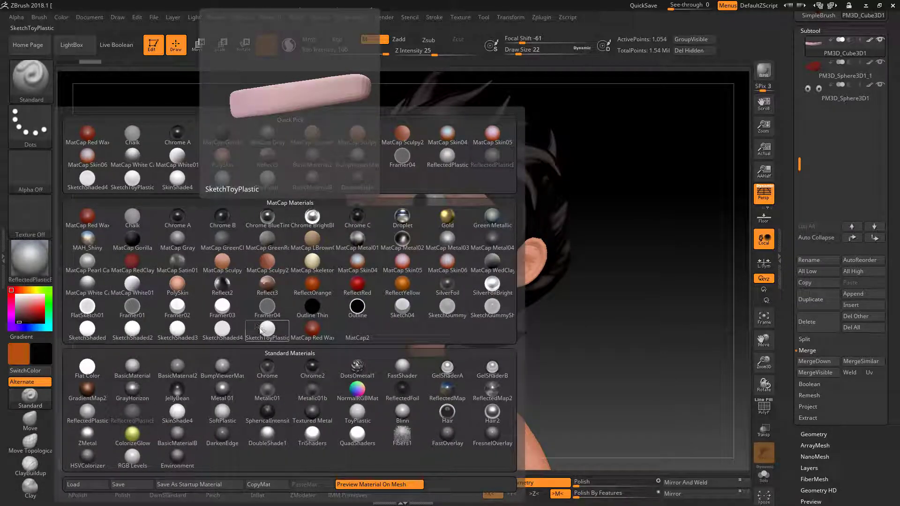
click(87, 413)
Fill PM3D_Sphere3D1 with ToyPlastic, then pick JellyBean for PM3D_Sphere3D1_1
drag(140, 328, 164, 332)
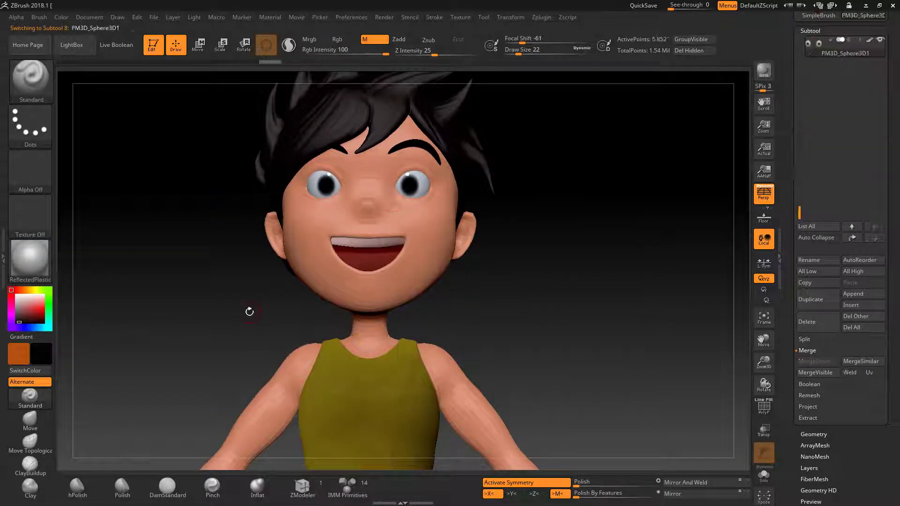
click(270, 17)
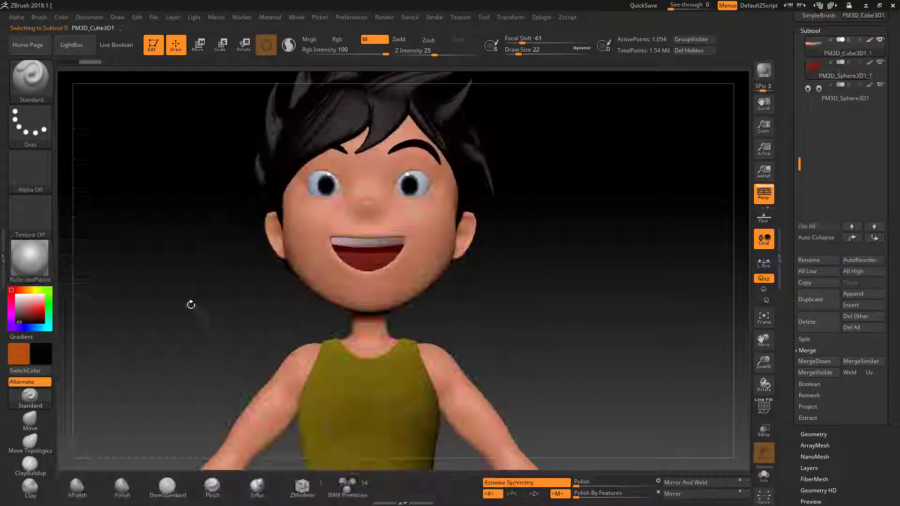
click(61, 16)
drag(140, 305, 164, 310)
click(30, 258)
click(357, 413)
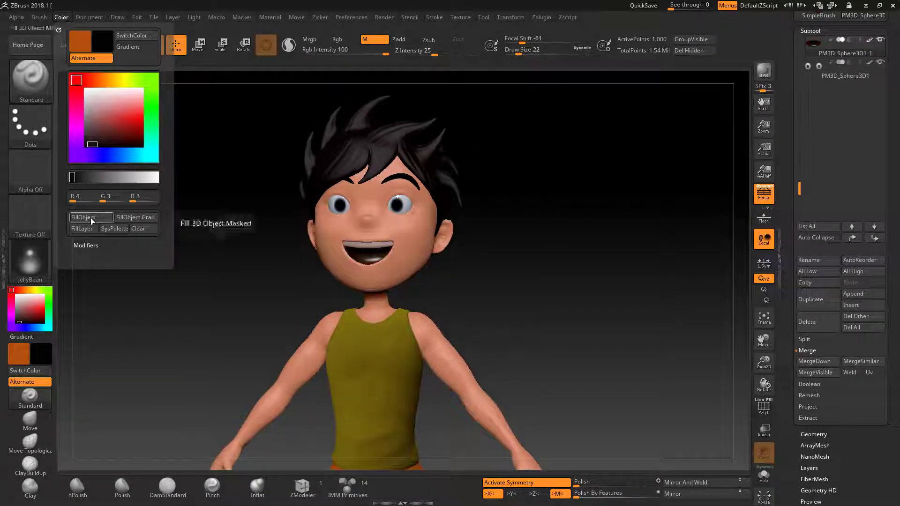
click(44, 271)
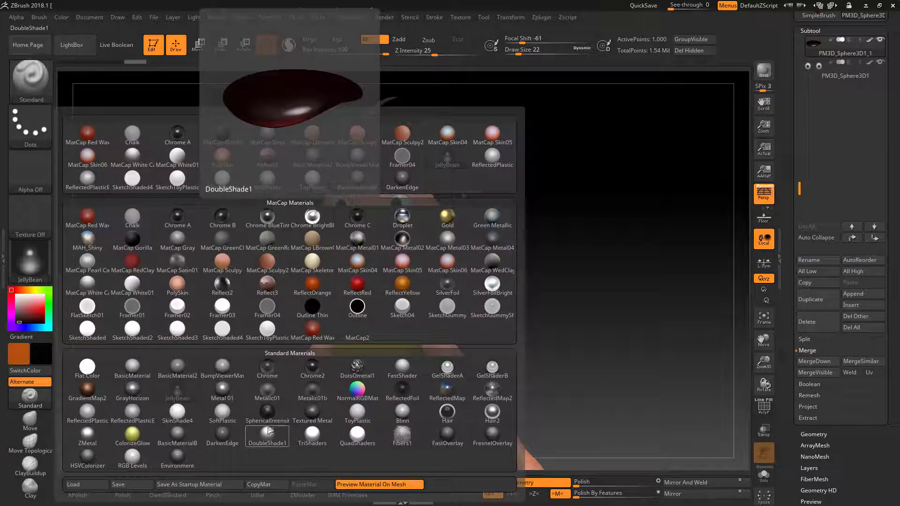
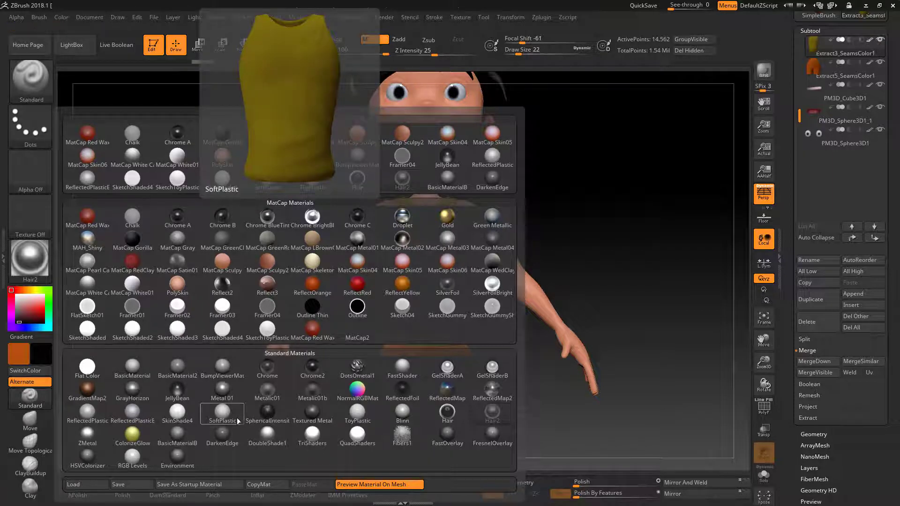
Apply the MatCap GreenRoma material and turn the boy to a straight front view
click(405, 442)
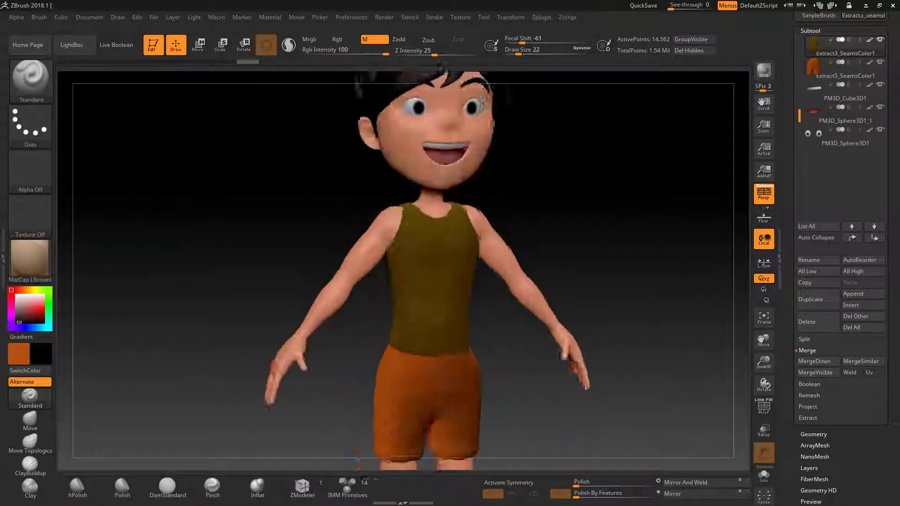
mouse_move(267, 239)
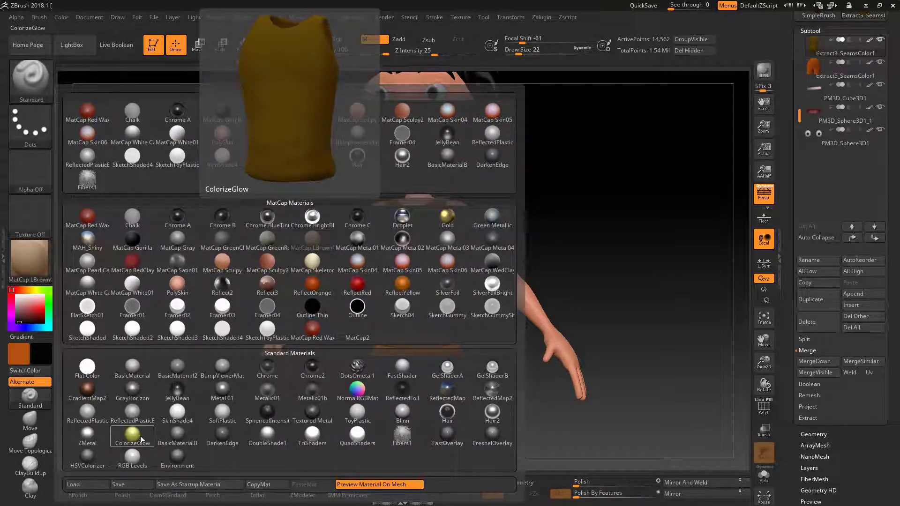
click(268, 240)
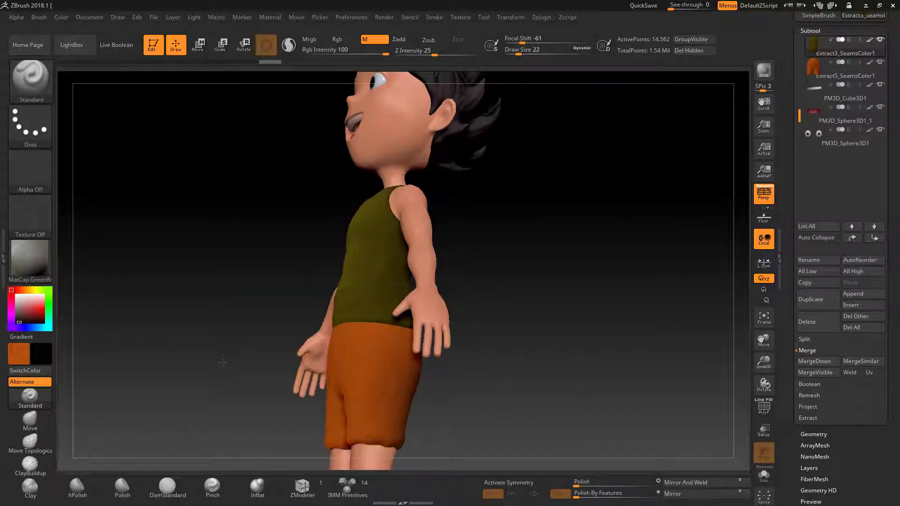
shift+drag(223, 362, 205, 319)
Refill the tank top with a brighter yellow-olive colour (R 171, G 153, B 7)
key(f)
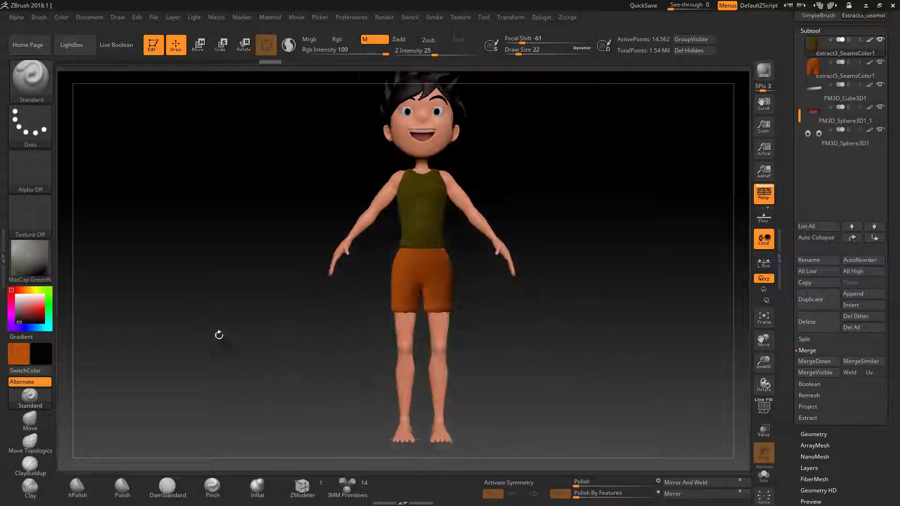
key(x)
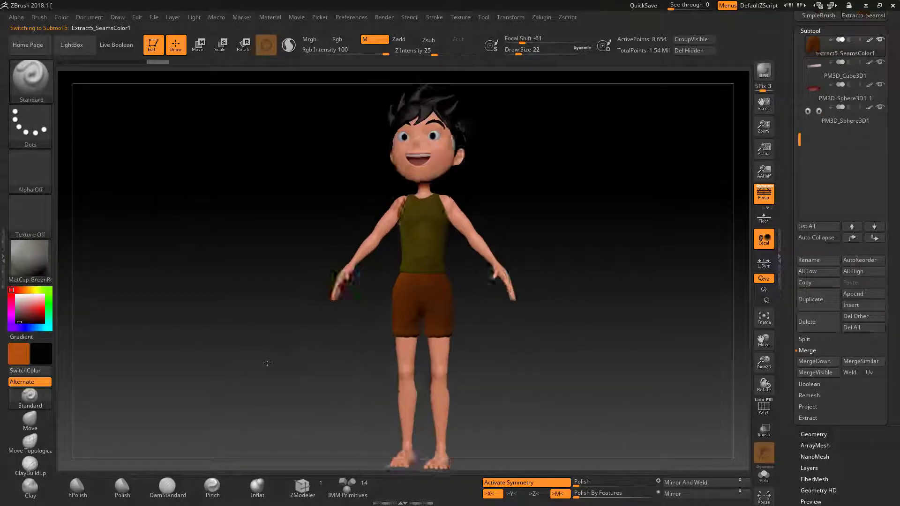
drag(540, 300, 568, 300)
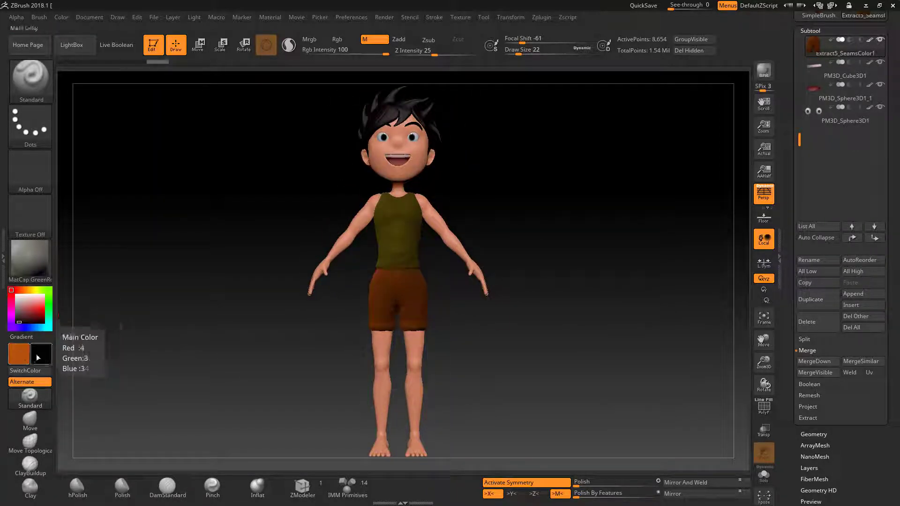
drag(41, 312, 43, 307)
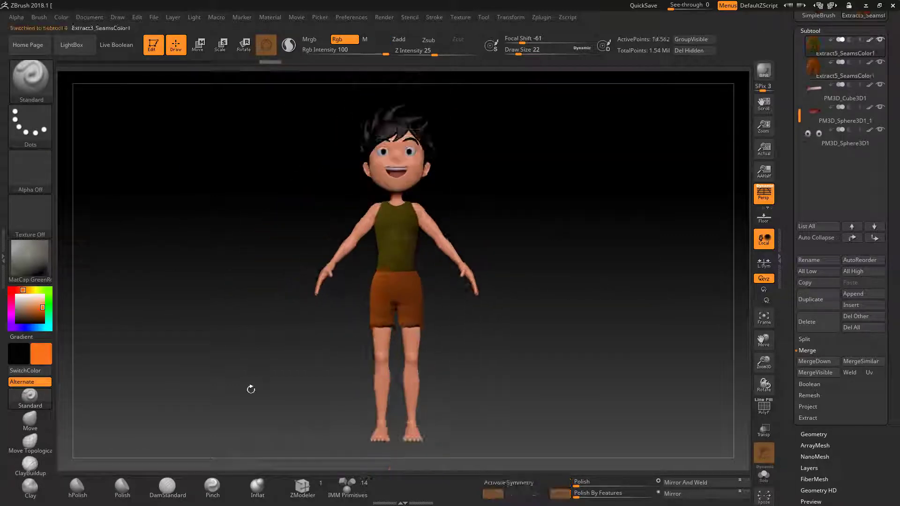
click(41, 311)
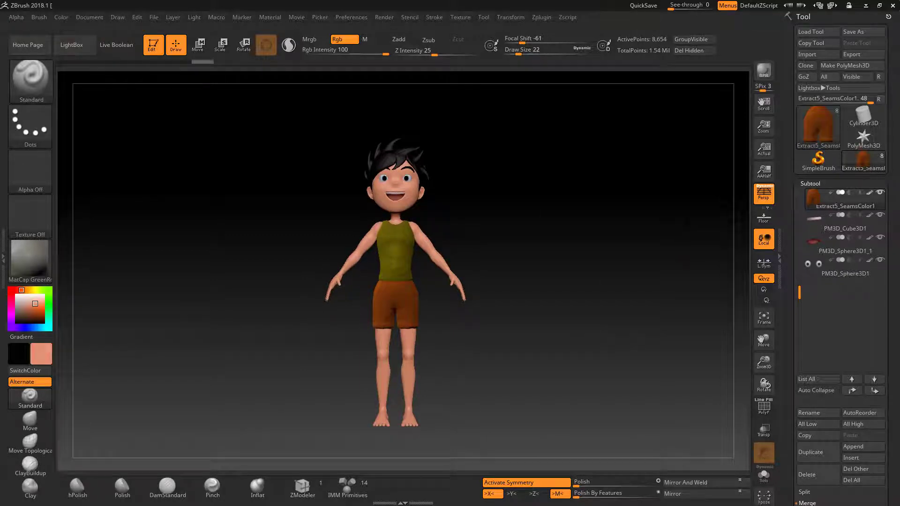
Select the PM3D_Cube3D1 piece and orbit the model to inspect it from several angles
alt+click(396, 154)
key(f)
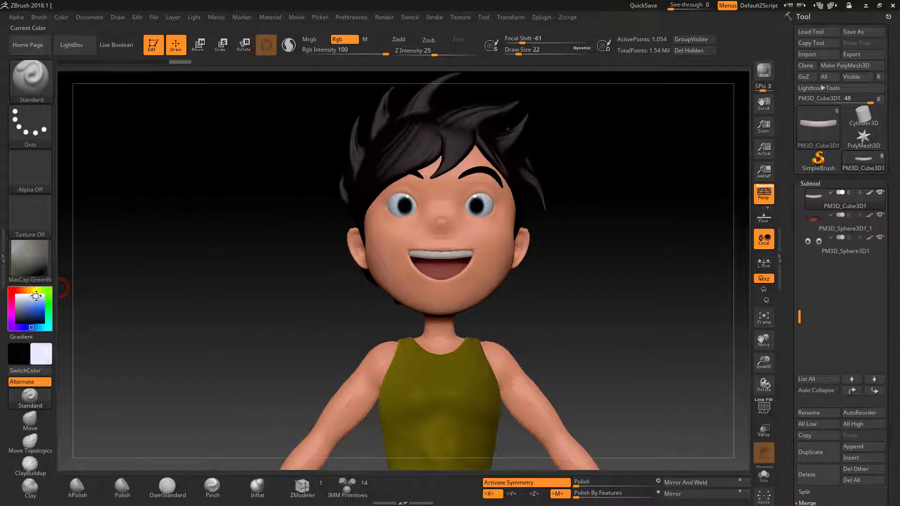
mouse_move(586, 291)
mouse_down()
mouse_move(643, 280)
mouse_move(628, 286)
mouse_up()
key(f)
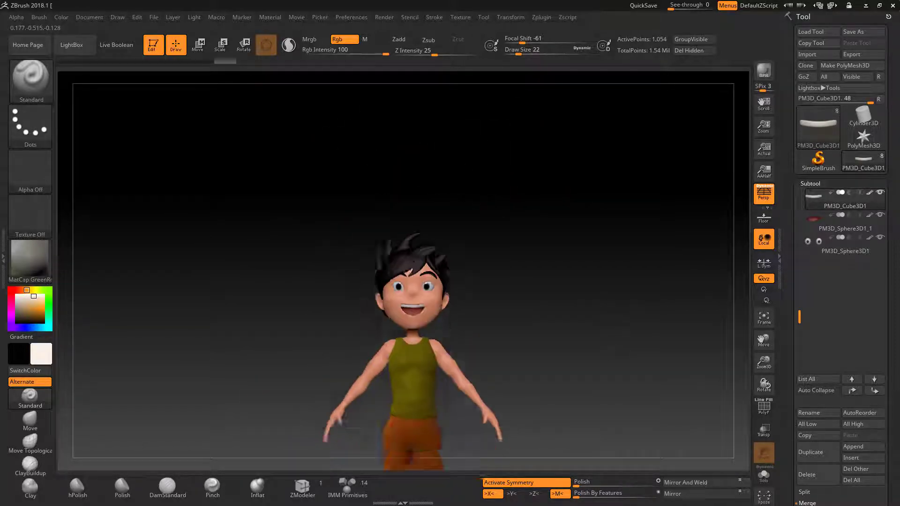
drag(544, 263, 563, 260)
drag(583, 334, 593, 334)
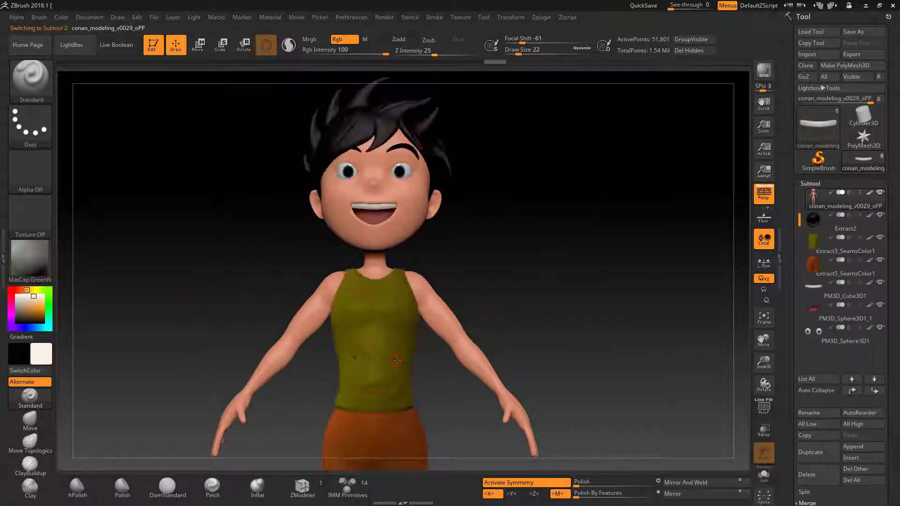
Check the Extract2 hair and conan_modeling_v0051 pieces, with material-only painting and yellow R 227, G 216, B 0
mouse_move(403, 345)
mouse_down()
mouse_move(447, 303)
mouse_move(409, 205)
mouse_up()
key(Down)
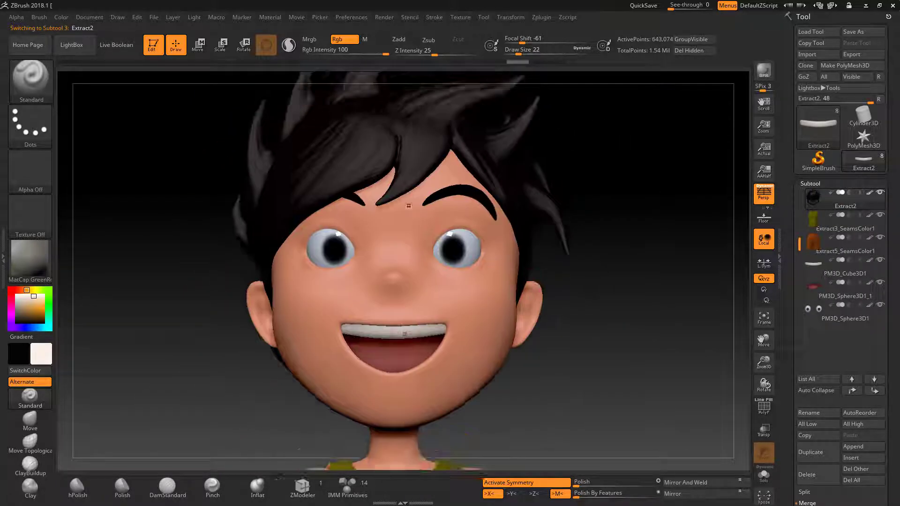
mouse_move(670, 319)
alt+mouse_down()
mouse_move(616, 338)
mouse_move(596, 333)
alt+mouse_up()
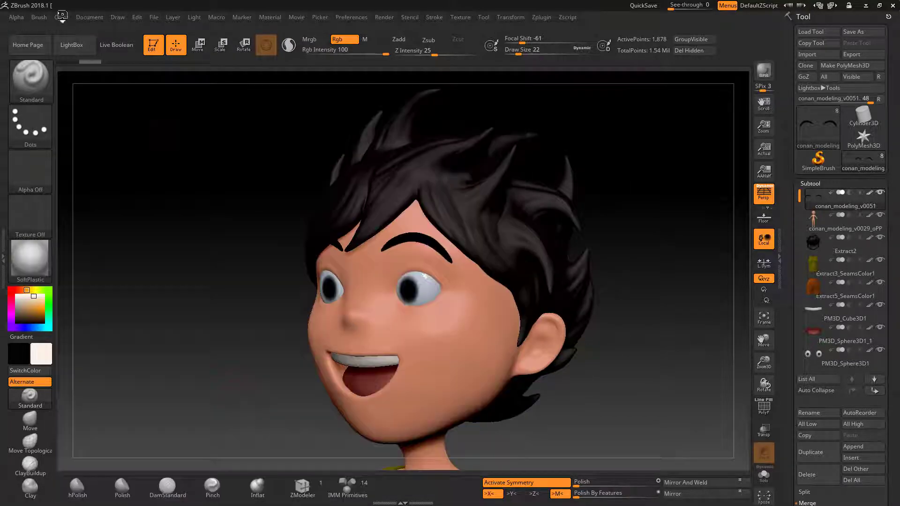
click(365, 39)
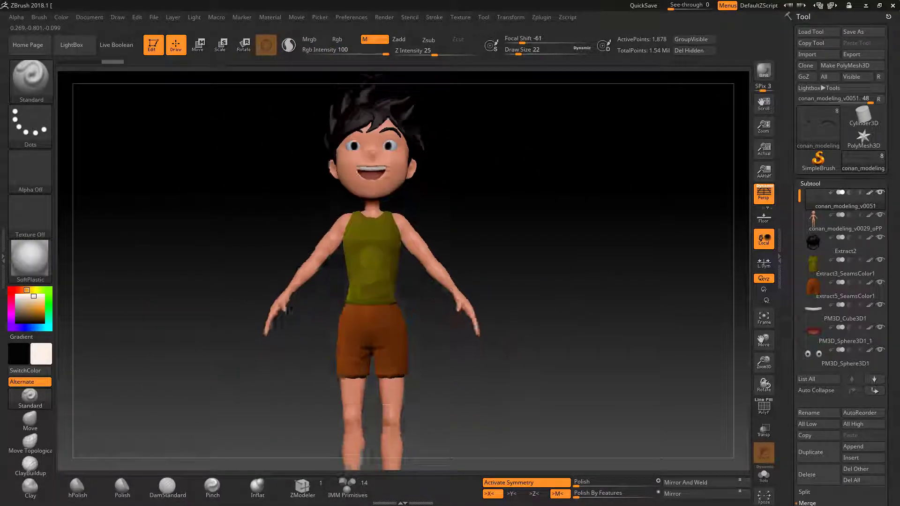
drag(607, 346, 527, 352)
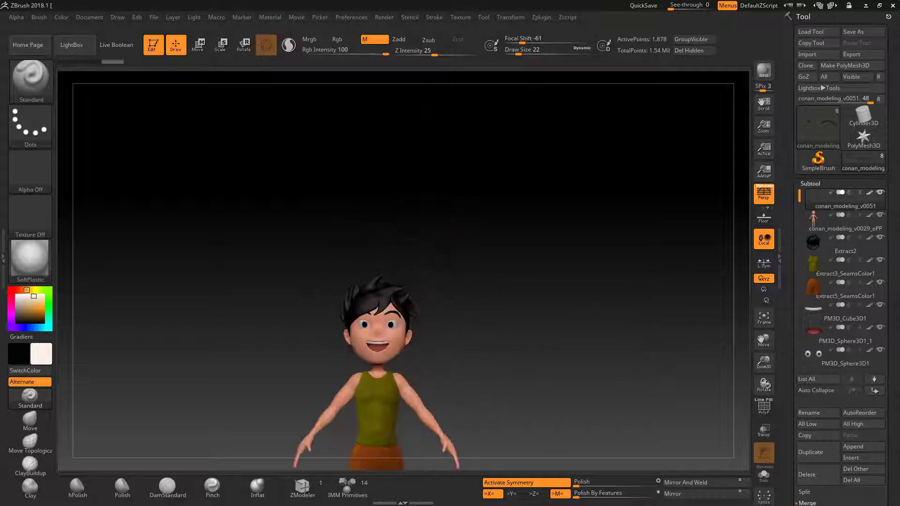
key(f)
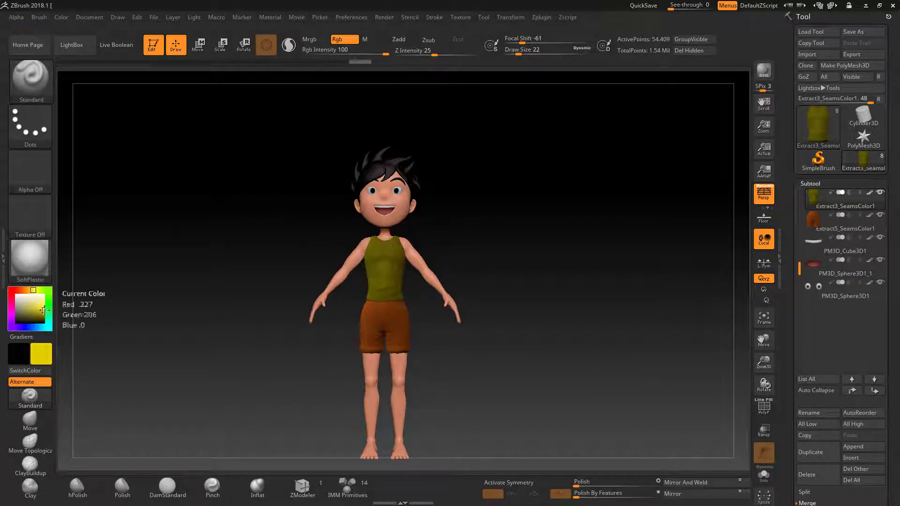
Fill the tank top with the current yellow and select the shorts piece
click(61, 17)
click(102, 218)
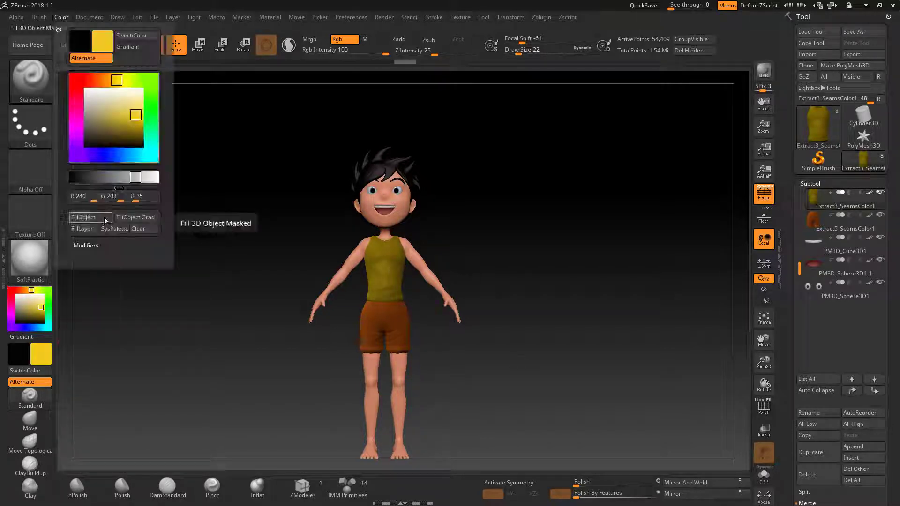
key(Down)
Fill the shorts with orange, then refill them with a darker orange-brown
click(61, 17)
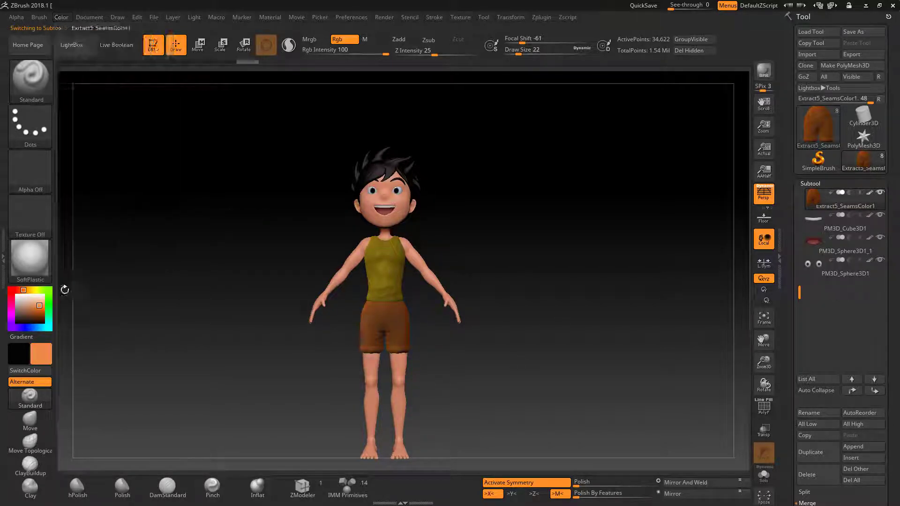
click(60, 18)
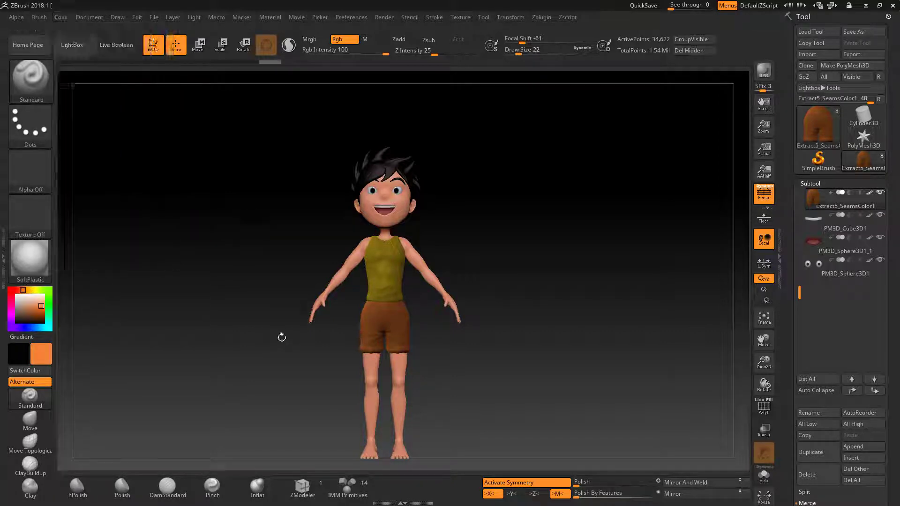
click(60, 18)
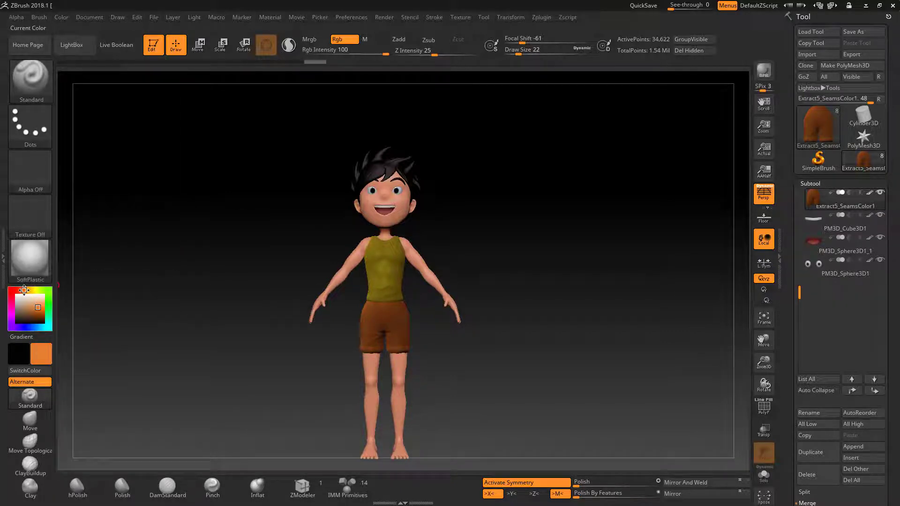
click(61, 17)
click(61, 17)
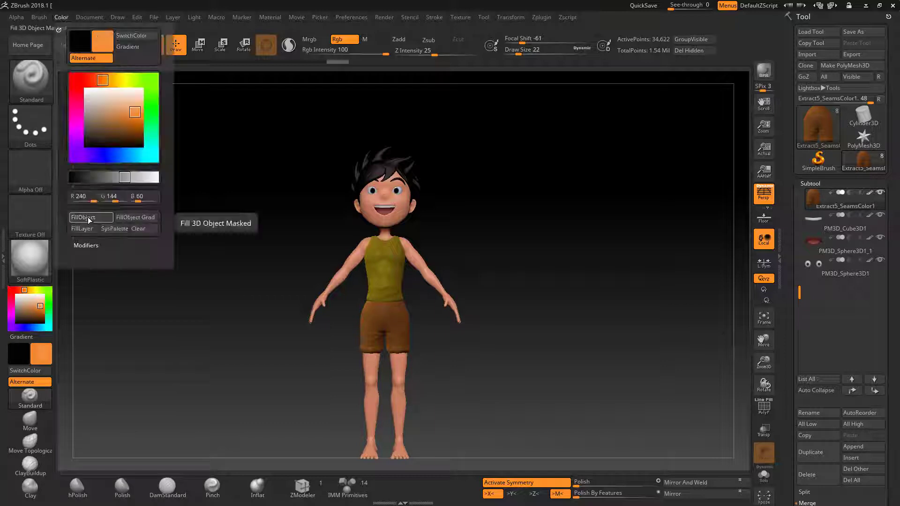
click(61, 18)
click(61, 17)
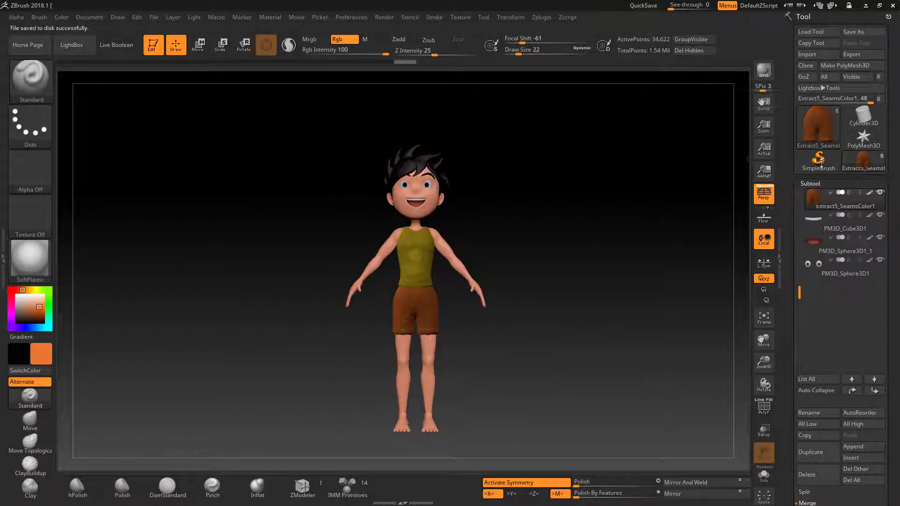
drag(586, 323, 625, 324)
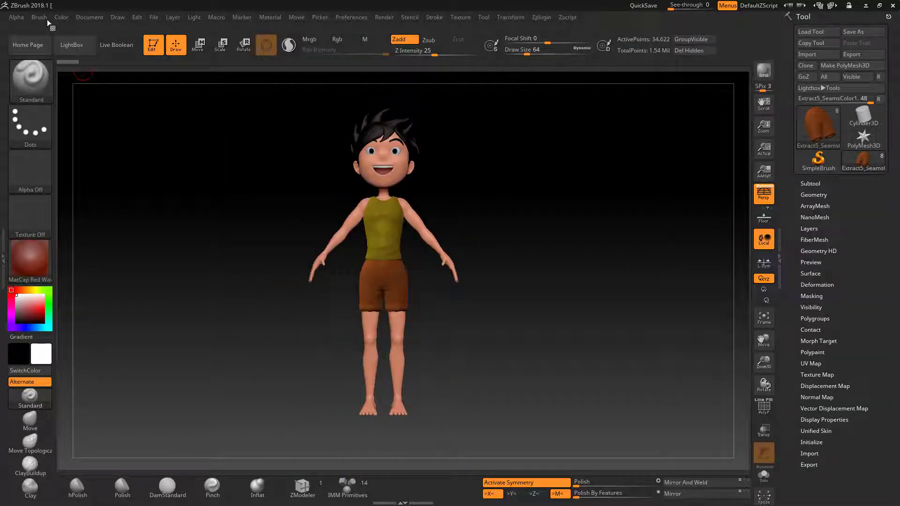
Open the Document settings
click(89, 17)
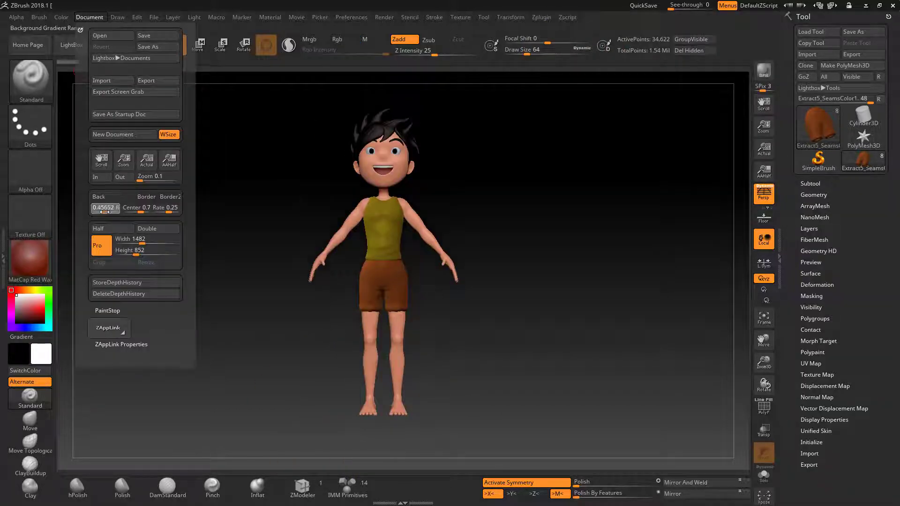
Set the Document back colour to flat grey, then check the tank top and shorts subtools
drag(104, 212, 82, 214)
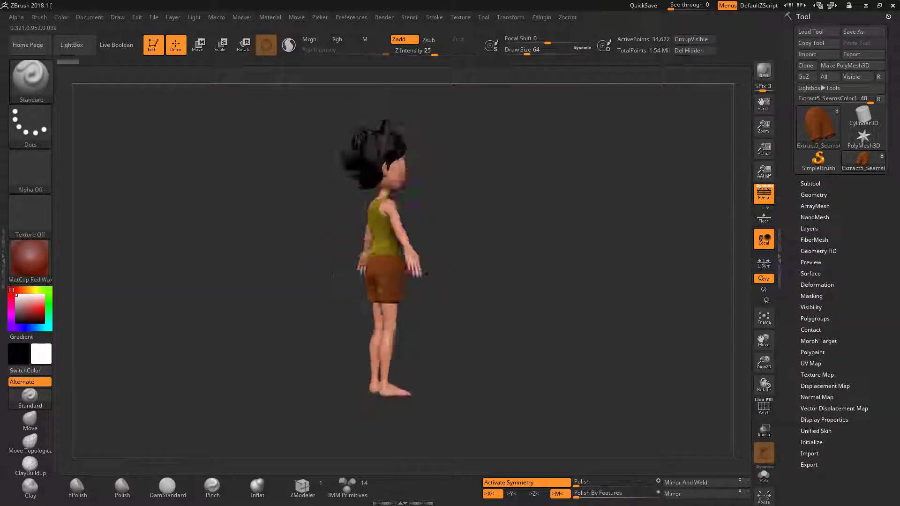
mouse_move(586, 328)
mouse_down()
mouse_move(621, 361)
mouse_move(584, 344)
mouse_up()
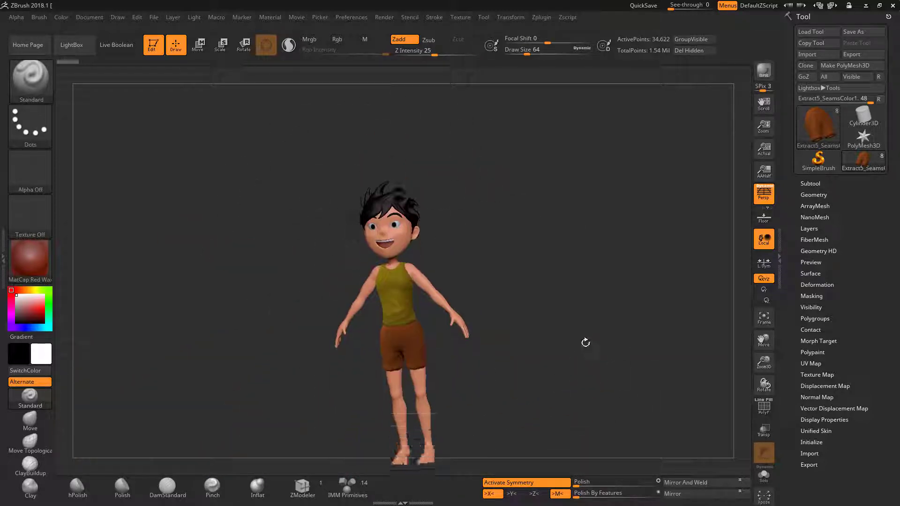
alt+click(393, 328)
click(814, 195)
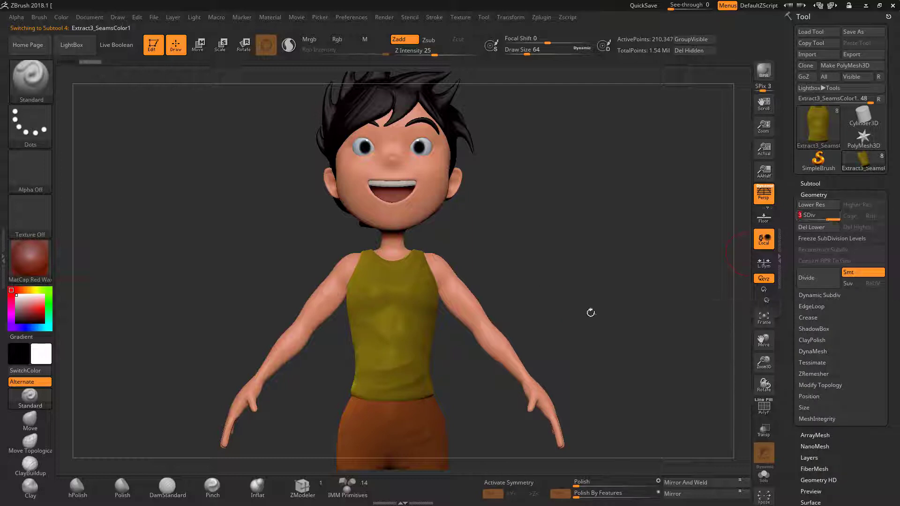
alt+click(382, 342)
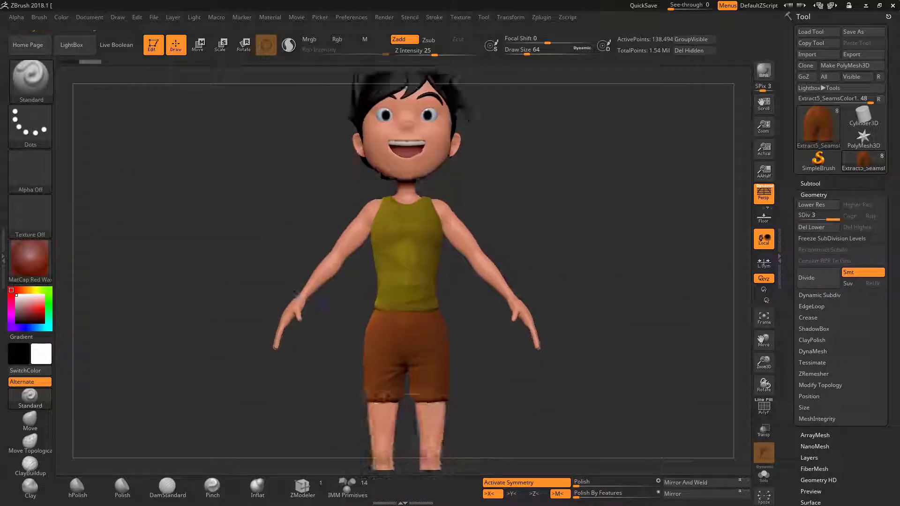
key(f)
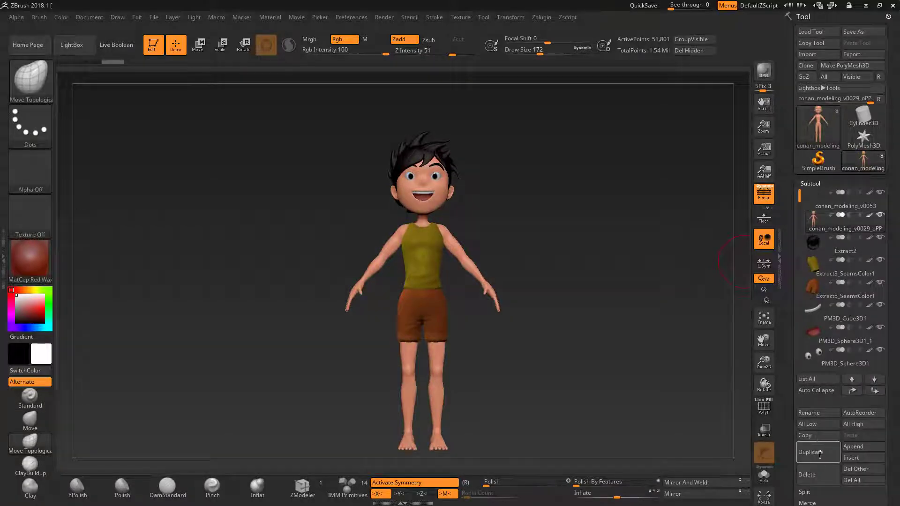
Duplicate the body mesh, mask the upper head, orbit it, and make the Extract2 hair active
click(821, 454)
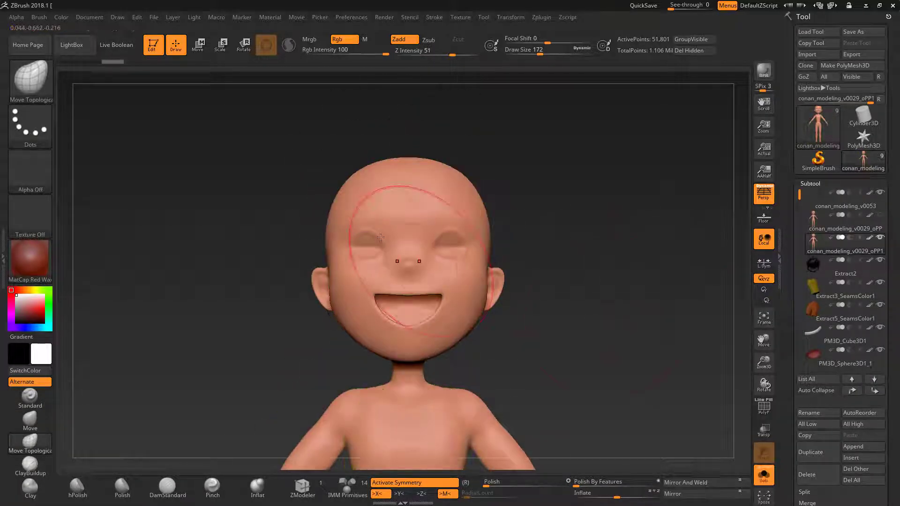
ctrl+drag(381, 237, 463, 316)
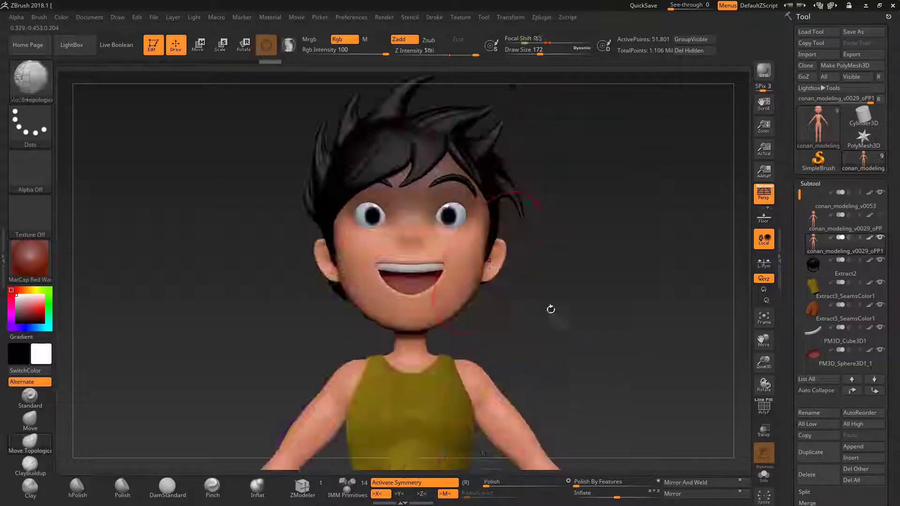
mouse_move(549, 307)
mouse_down()
mouse_move(471, 272)
mouse_move(430, 318)
mouse_up()
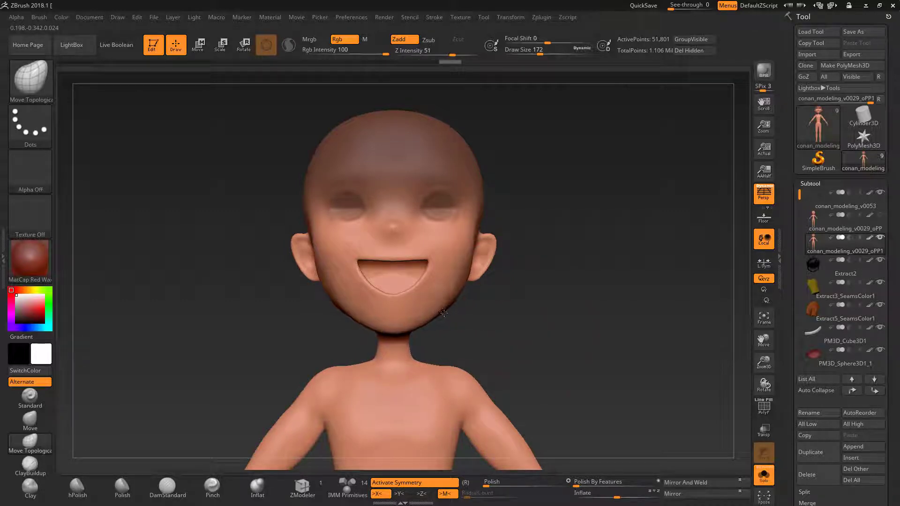
drag(443, 313, 488, 318)
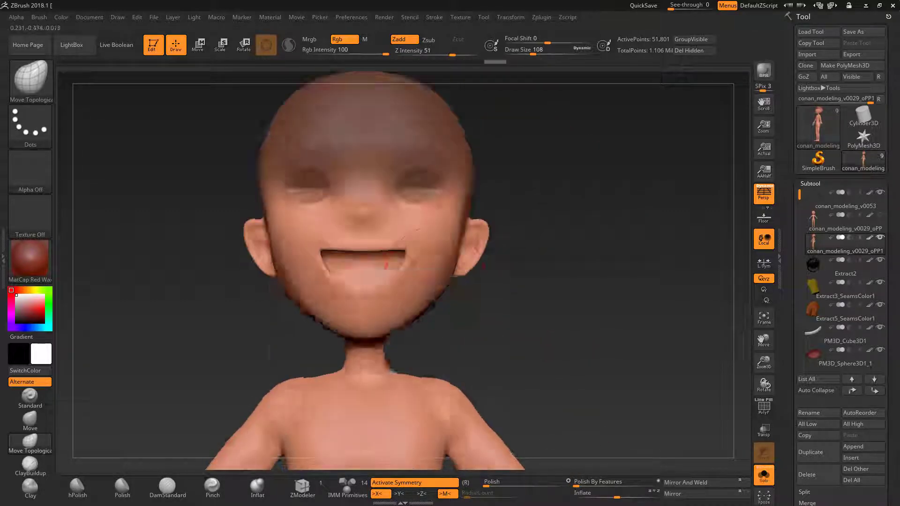
drag(450, 274, 478, 302)
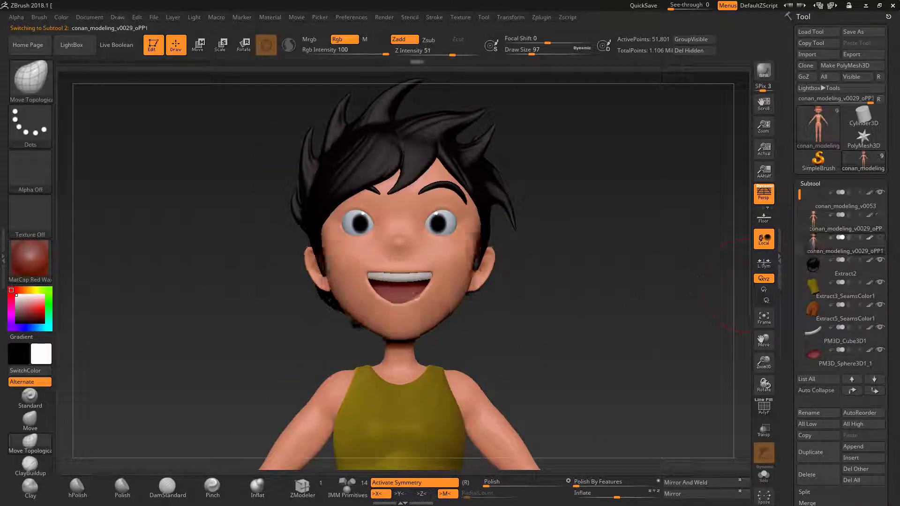
alt+click(546, 277)
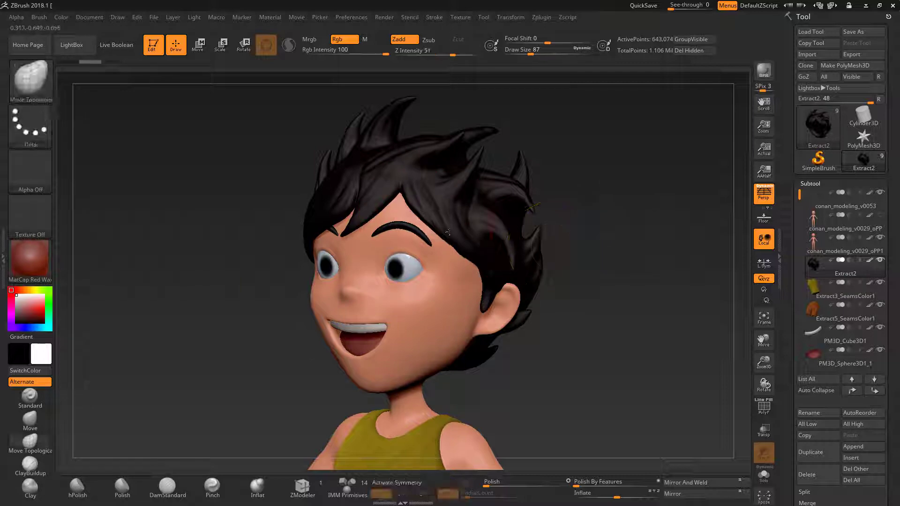
Orbit around the hair with X symmetry on, checking it from front, side and back
drag(448, 232, 512, 197)
drag(422, 269, 464, 257)
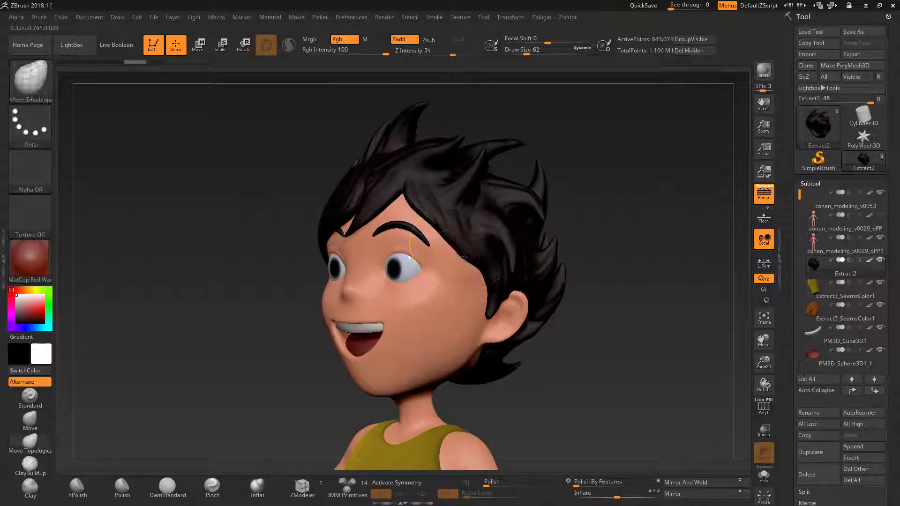
mouse_move(610, 245)
mouse_down()
mouse_move(646, 167)
mouse_move(615, 203)
mouse_move(525, 251)
mouse_up()
key(x)
mouse_move(659, 202)
mouse_down()
mouse_move(685, 200)
mouse_move(528, 250)
mouse_move(655, 193)
mouse_up()
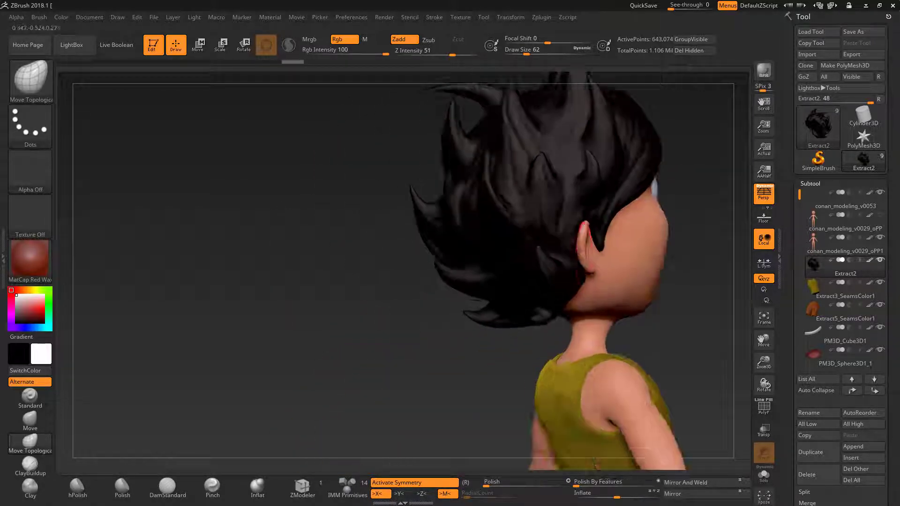
mouse_move(586, 255)
mouse_down()
mouse_move(591, 281)
mouse_move(571, 244)
mouse_move(459, 266)
mouse_move(403, 256)
mouse_move(492, 237)
mouse_move(629, 167)
mouse_move(426, 235)
mouse_move(340, 371)
mouse_up()
key(space)
key(ctrl)
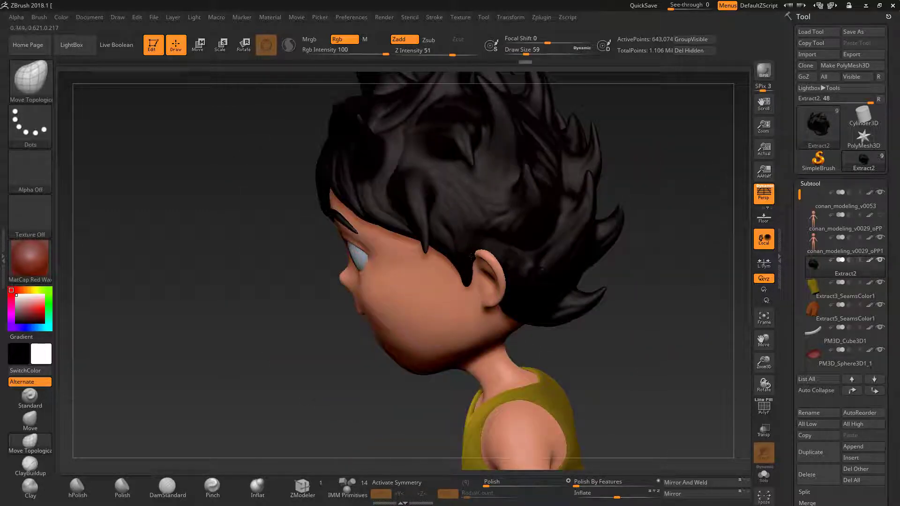
Orbit through profiles, set brush size 97, and solo the conan_modeling_v0029_oPP1 body
drag(472, 256, 473, 240)
mouse_move(473, 272)
mouse_down()
mouse_move(485, 249)
mouse_move(474, 233)
mouse_up()
mouse_move(609, 217)
right_down()
mouse_move(501, 252)
mouse_move(707, 226)
mouse_move(563, 243)
mouse_move(345, 293)
mouse_move(637, 257)
right_up()
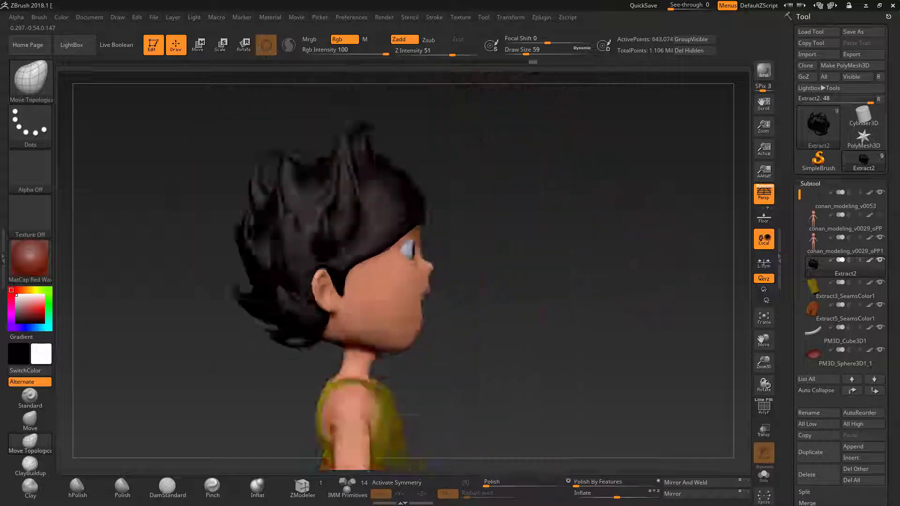
right_drag(556, 287, 369, 280)
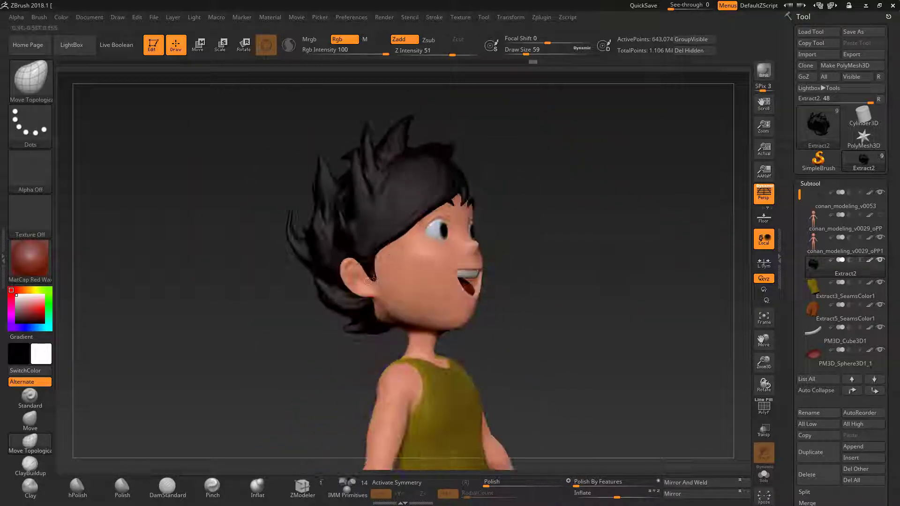
right_drag(539, 269, 631, 266)
mouse_move(566, 304)
right_down()
mouse_move(644, 274)
mouse_move(584, 273)
mouse_move(628, 301)
mouse_move(507, 265)
mouse_move(525, 282)
mouse_move(537, 251)
right_up()
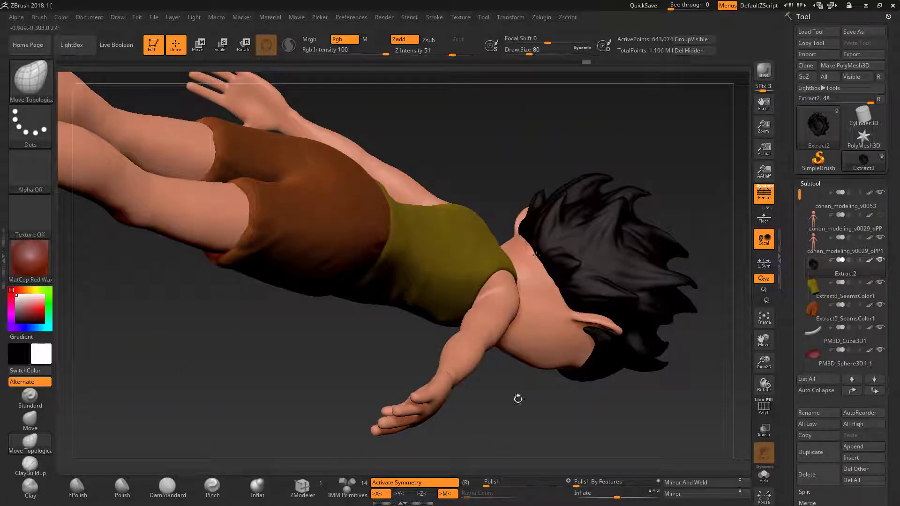
right_drag(518, 399, 539, 328)
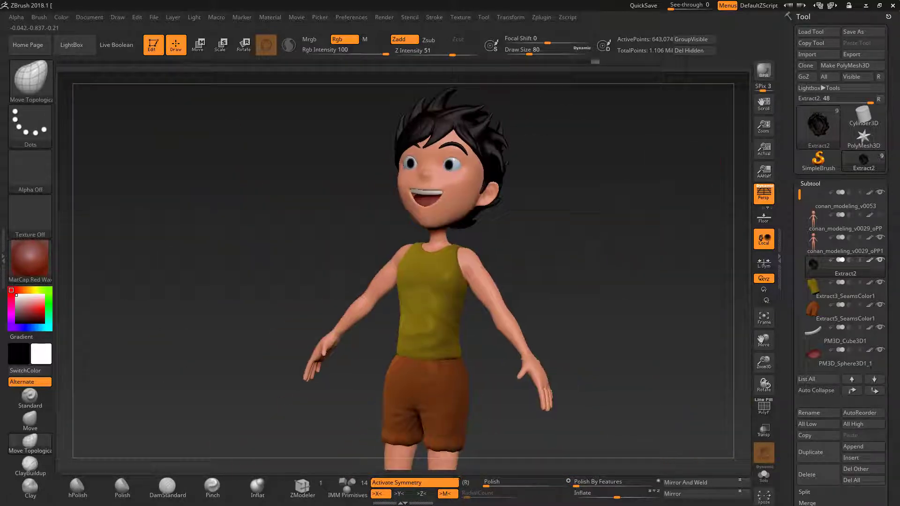
right_drag(553, 282, 563, 263)
key(space)
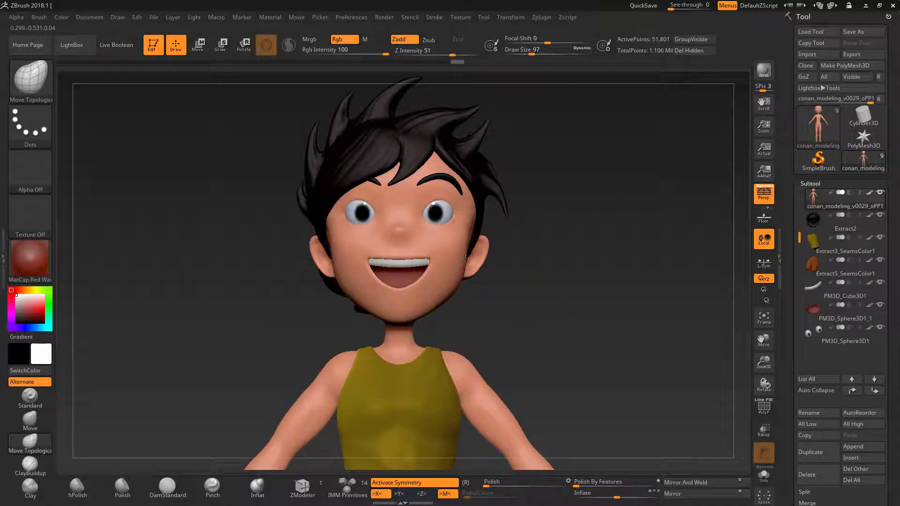
key(shift+s)
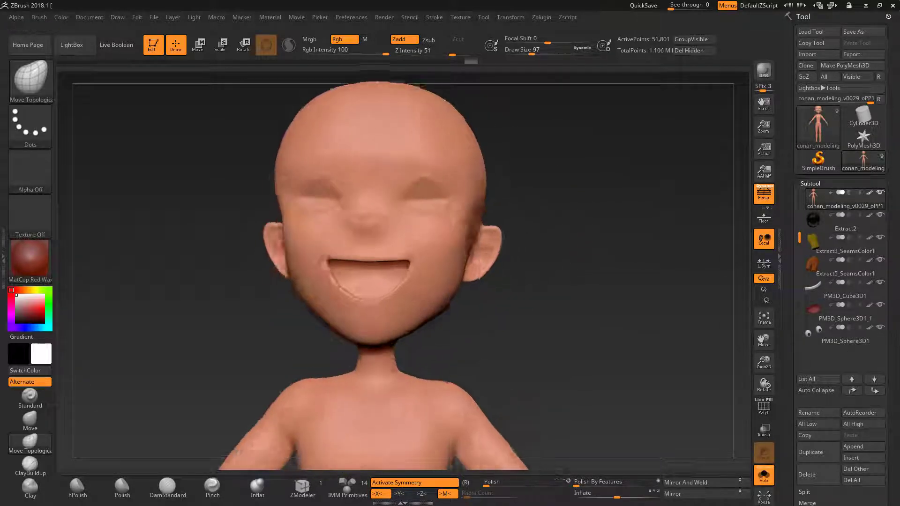
Turn Solo off to show the full character, set draw size 128, and orbit around it
right_drag(464, 255, 567, 262)
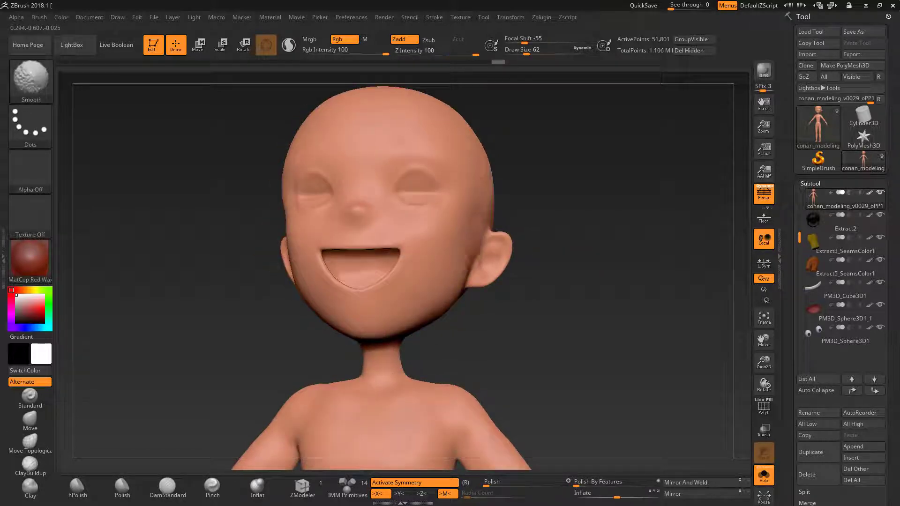
key(shift+s)
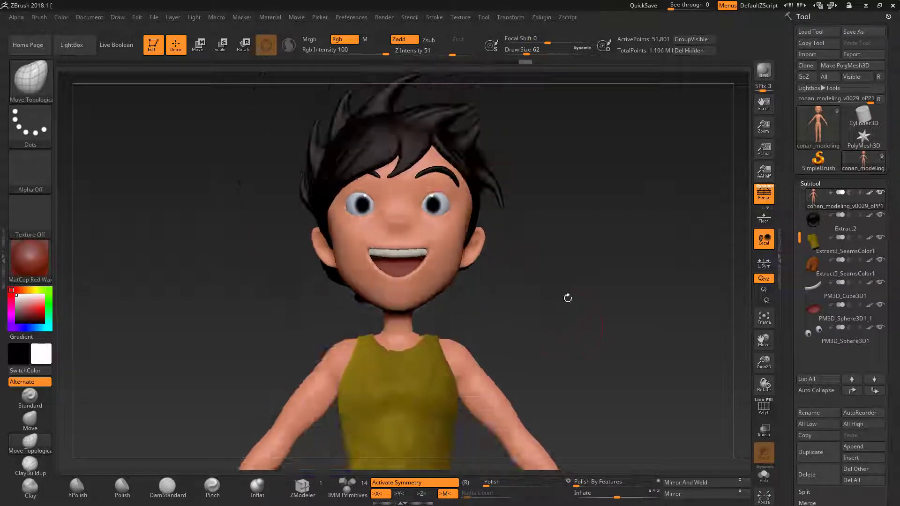
right_drag(566, 298, 516, 281)
key(space)
mouse_move(469, 246)
mouse_down()
mouse_move(542, 263)
mouse_move(524, 266)
mouse_up()
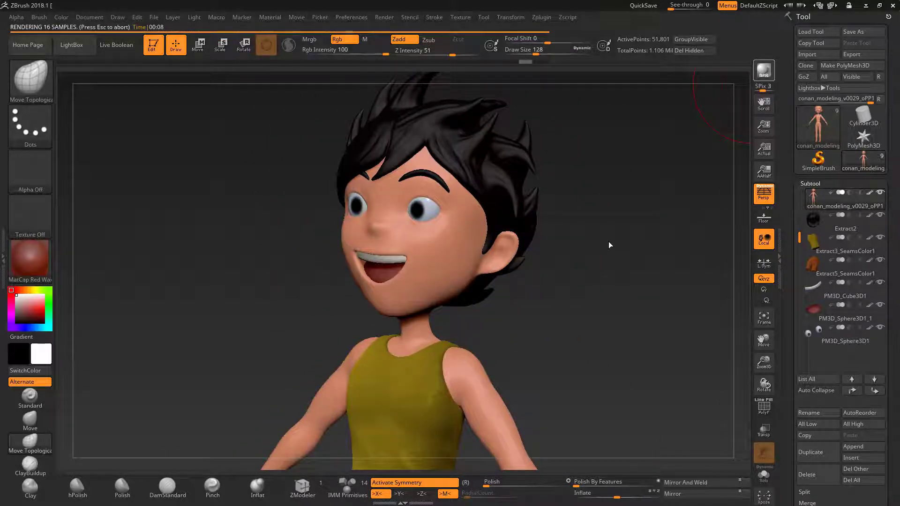
mouse_move(612, 262)
mouse_down()
mouse_move(387, 324)
mouse_move(607, 261)
mouse_up()
drag(510, 302, 457, 254)
mouse_move(575, 273)
mouse_down()
mouse_move(670, 284)
mouse_move(608, 271)
mouse_move(630, 265)
mouse_up()
mouse_move(813, 263)
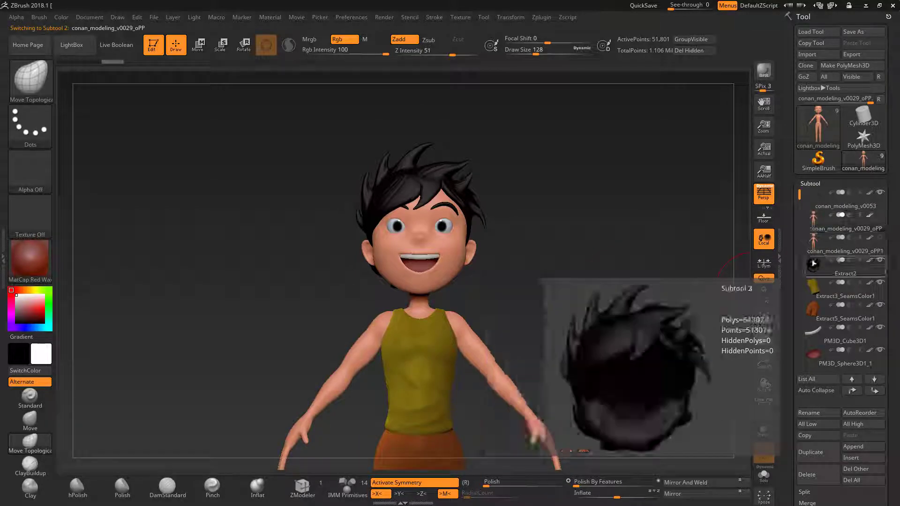
Select the body subtool, zoom to the face, and mask and blur a forehead patch
click(845, 228)
mouse_move(574, 304)
mouse_down()
mouse_move(521, 249)
mouse_move(511, 262)
mouse_move(505, 249)
mouse_up()
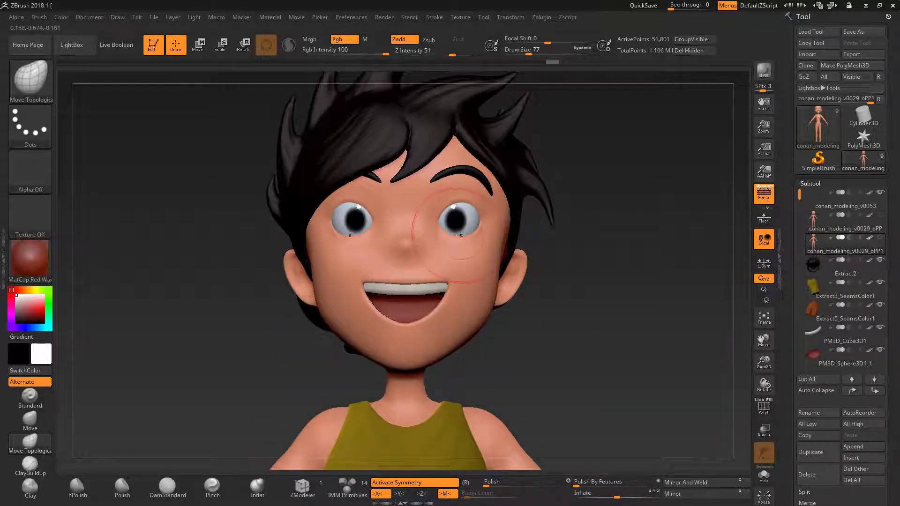
key(space)
ctrl+drag(516, 141, 553, 202)
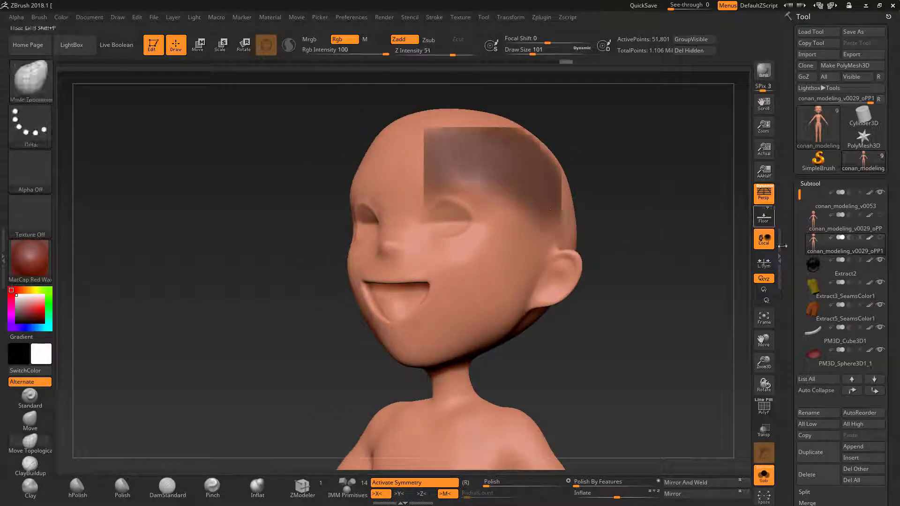
click(810, 184)
ctrl+click(665, 254)
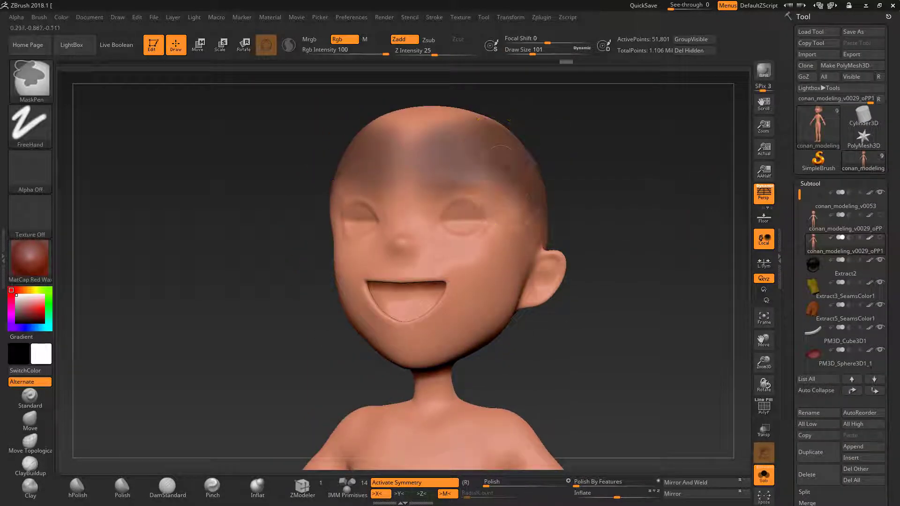
Orbit the head to three-quarter views and smooth the face surface
mouse_move(568, 243)
mouse_down()
mouse_move(539, 286)
mouse_move(521, 244)
mouse_up()
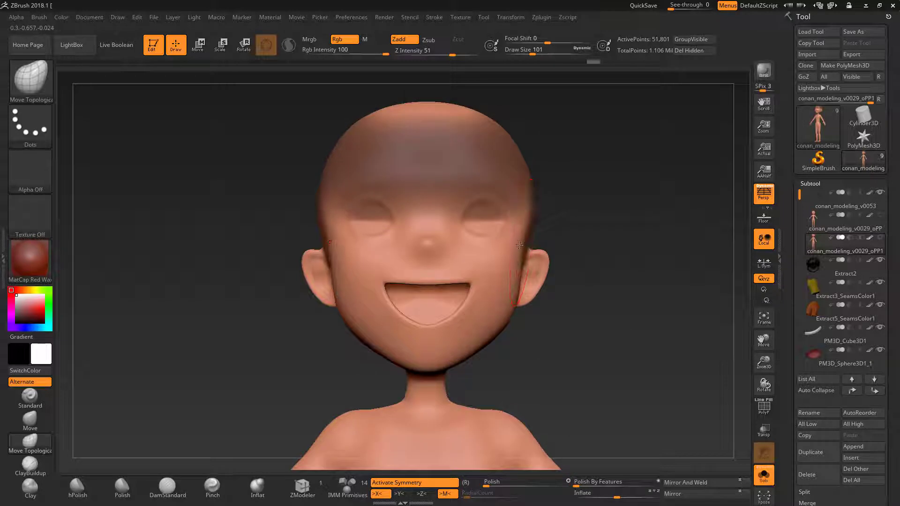
mouse_move(621, 289)
mouse_down()
mouse_move(559, 302)
mouse_move(580, 261)
mouse_move(562, 263)
mouse_up()
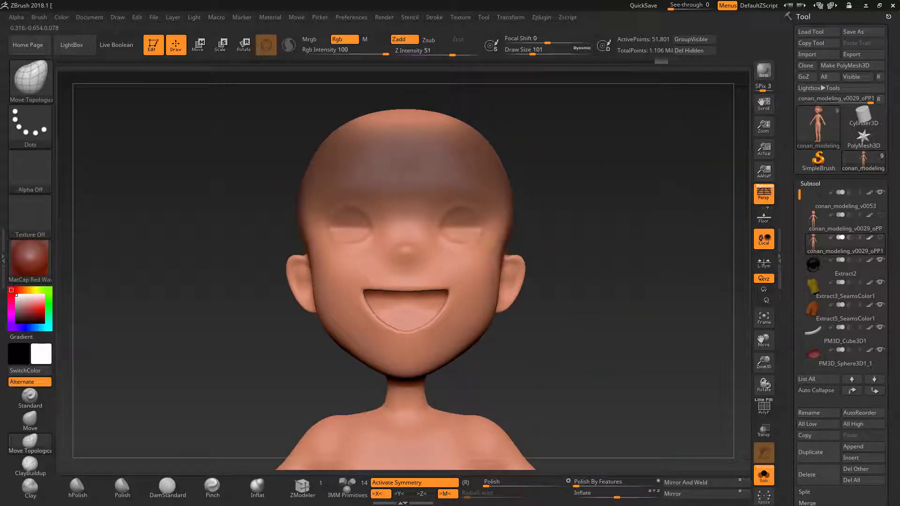
mouse_move(627, 251)
mouse_down()
mouse_move(582, 262)
mouse_move(538, 255)
mouse_move(569, 239)
mouse_up()
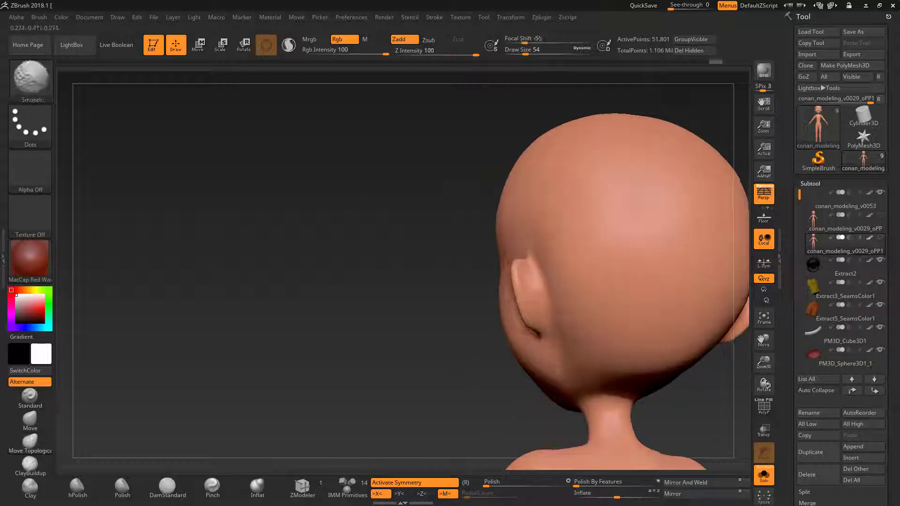
drag(539, 150, 477, 239)
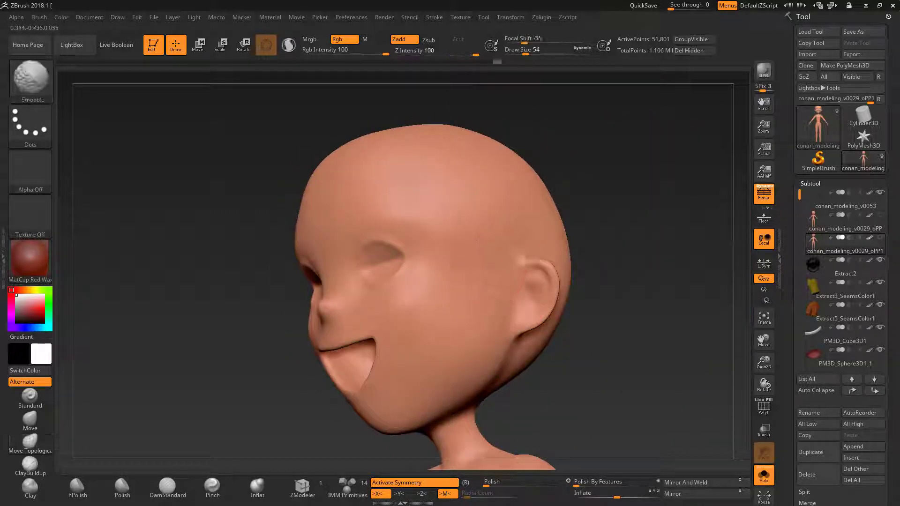
shift+drag(603, 255, 463, 227)
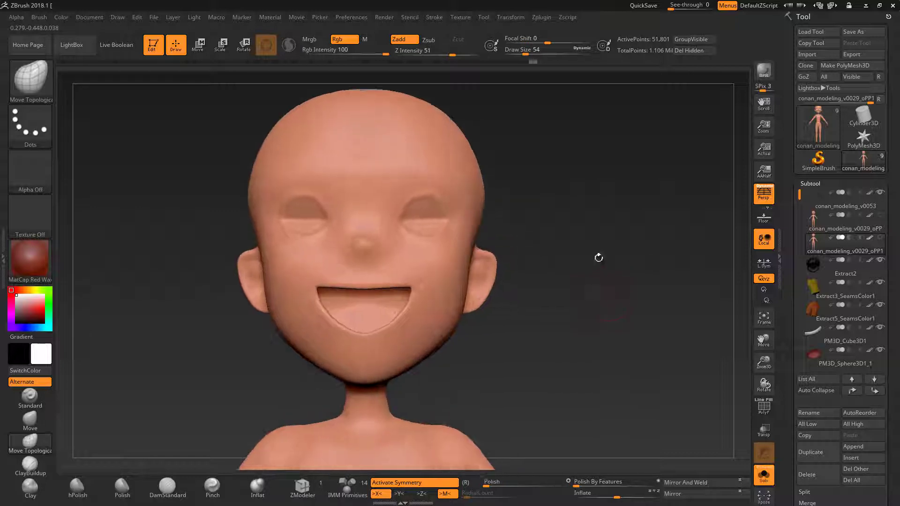
mouse_move(597, 257)
mouse_down()
mouse_move(625, 275)
mouse_move(539, 267)
mouse_move(526, 253)
mouse_up()
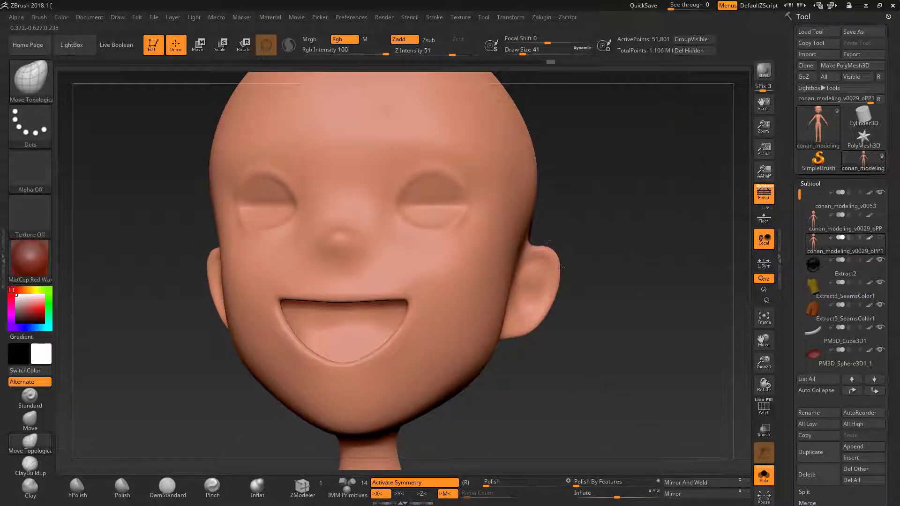
drag(560, 263, 567, 247)
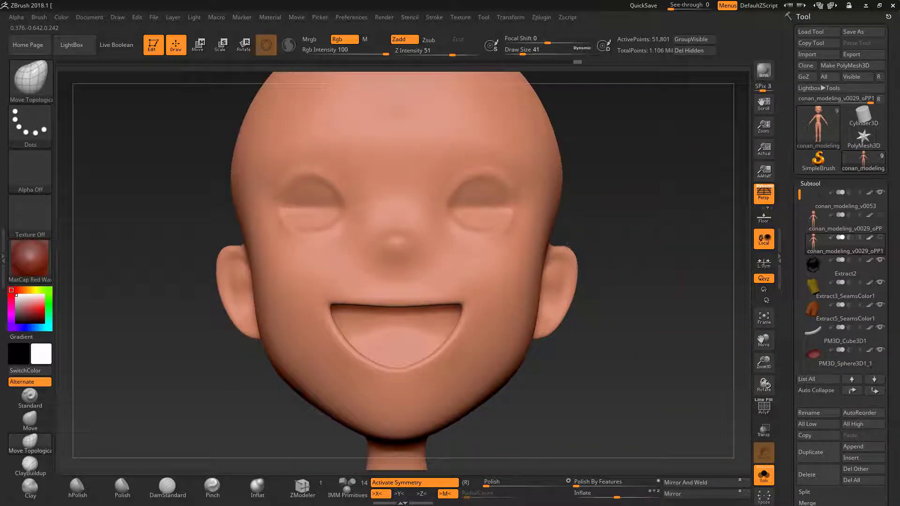
Bring back the hair, eyes, teeth and shirt and shrink the brush to about 46
mouse_move(647, 291)
mouse_down()
mouse_move(635, 293)
mouse_move(635, 263)
mouse_up()
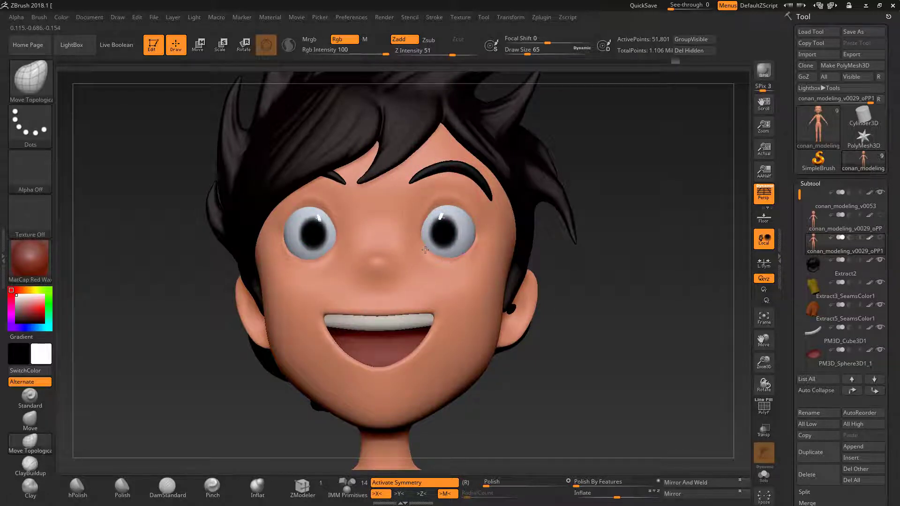
key(space)
drag(425, 249, 577, 265)
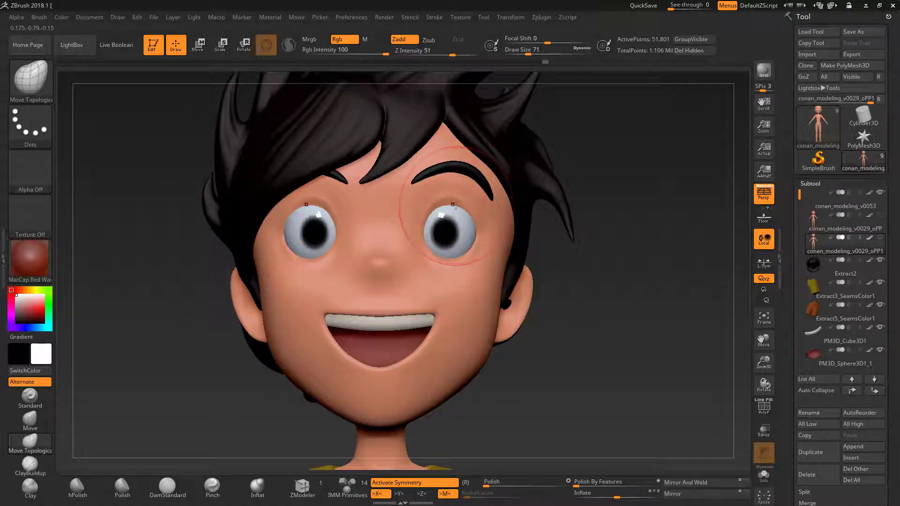
drag(455, 205, 470, 233)
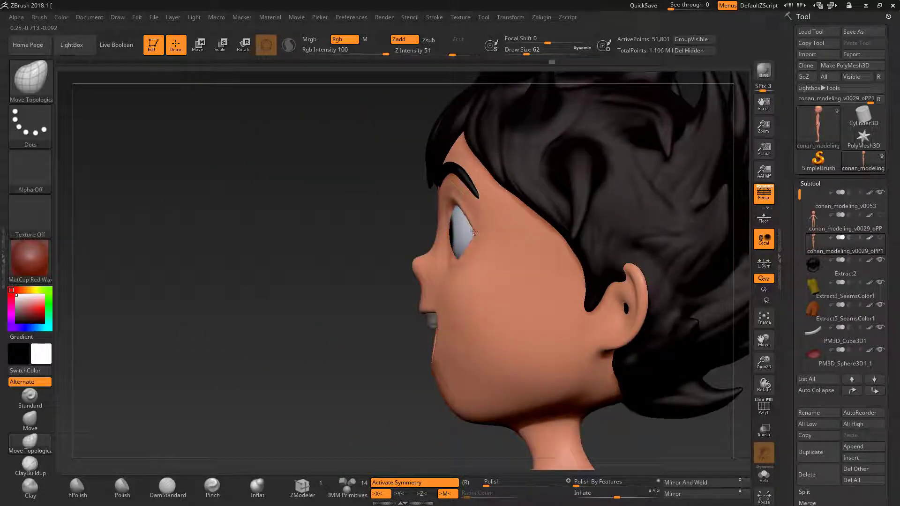
key(bracketleft)
key(bracketleft)
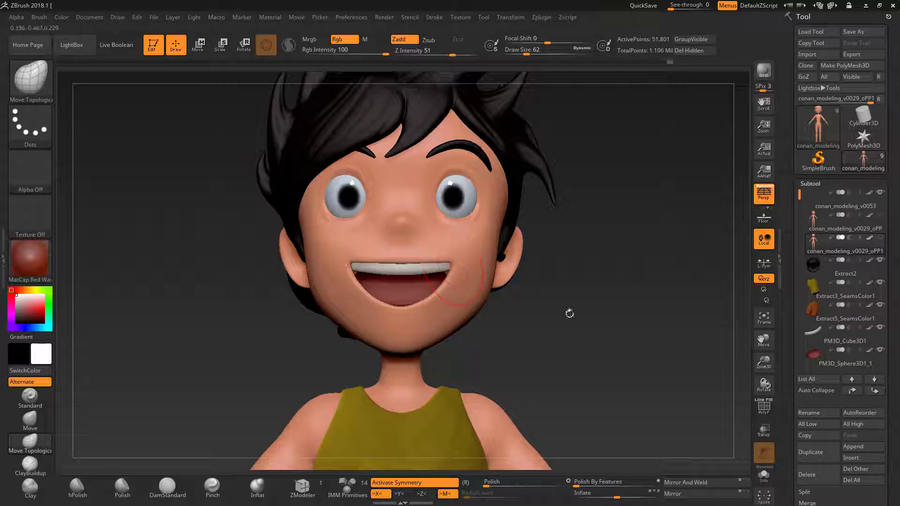
Frame the whole character, select the second subtool, and zoom in on the face
drag(570, 313, 443, 296)
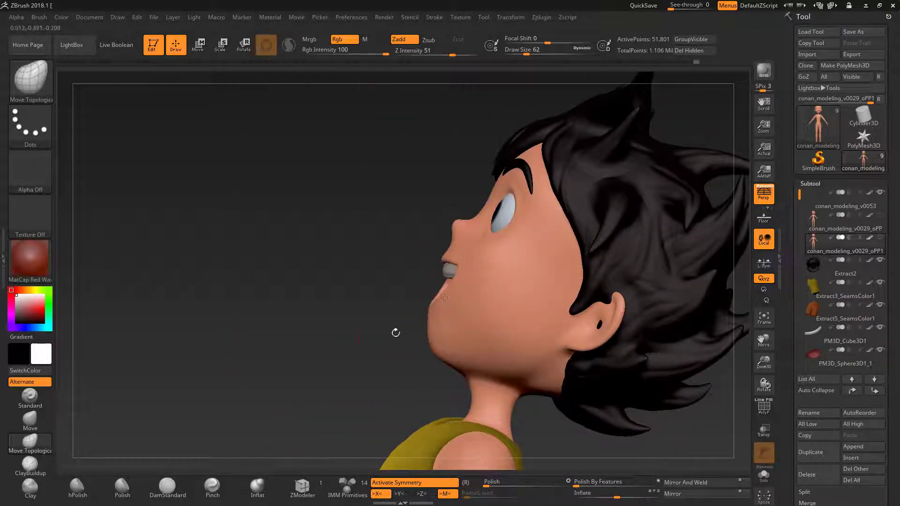
mouse_move(396, 333)
mouse_down()
mouse_move(422, 329)
mouse_move(433, 348)
mouse_up()
shift+drag(449, 308, 647, 267)
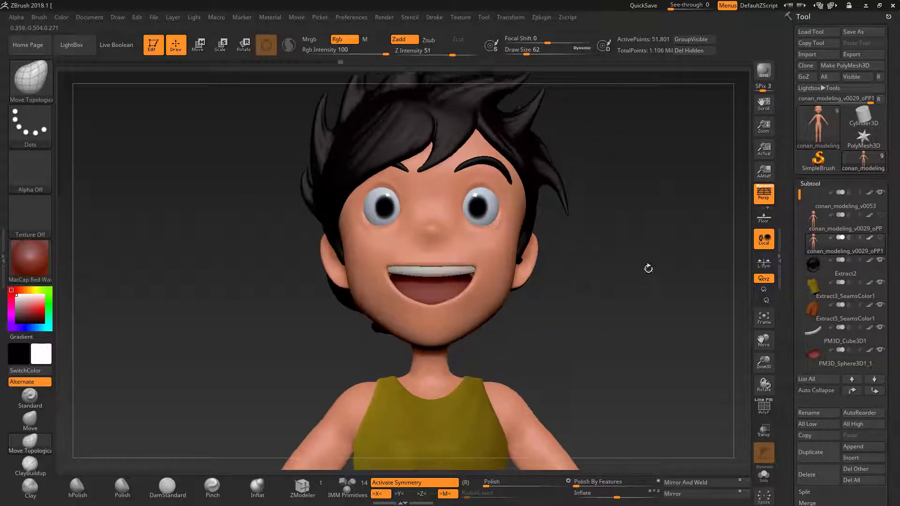
key(f)
click(813, 230)
mouse_move(582, 292)
alt+mouse_down()
mouse_move(415, 261)
mouse_move(568, 314)
alt+mouse_up()
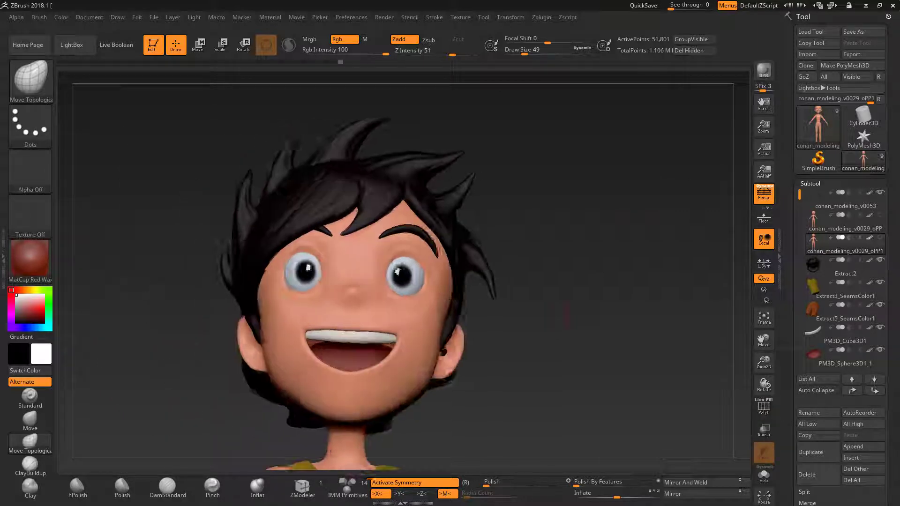
Smooth the face skin, especially around the mouth
key(space)
alt+drag(412, 319, 394, 78)
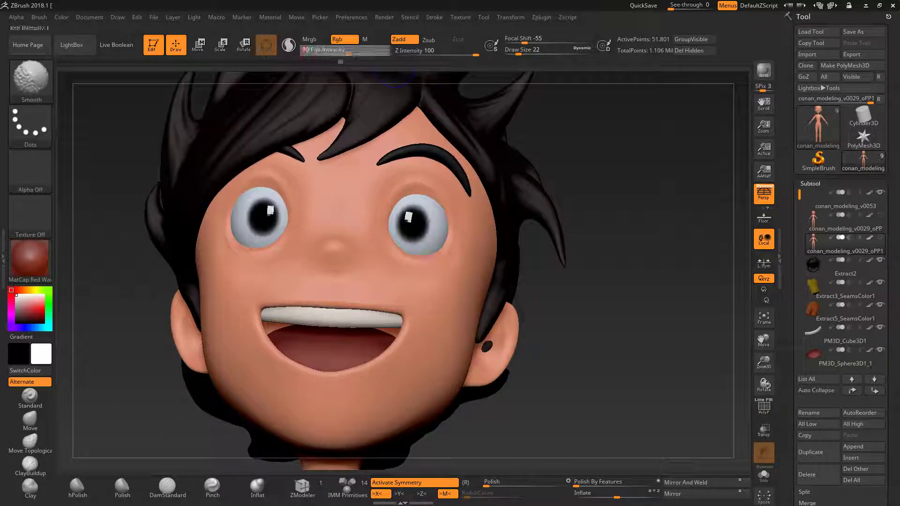
key(space)
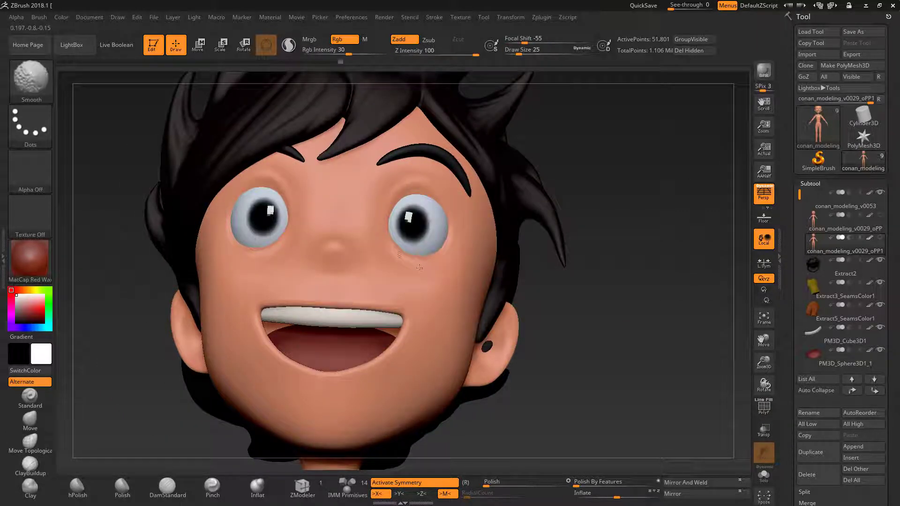
mouse_move(499, 234)
mouse_down()
mouse_move(623, 181)
mouse_move(622, 206)
mouse_move(619, 185)
mouse_up()
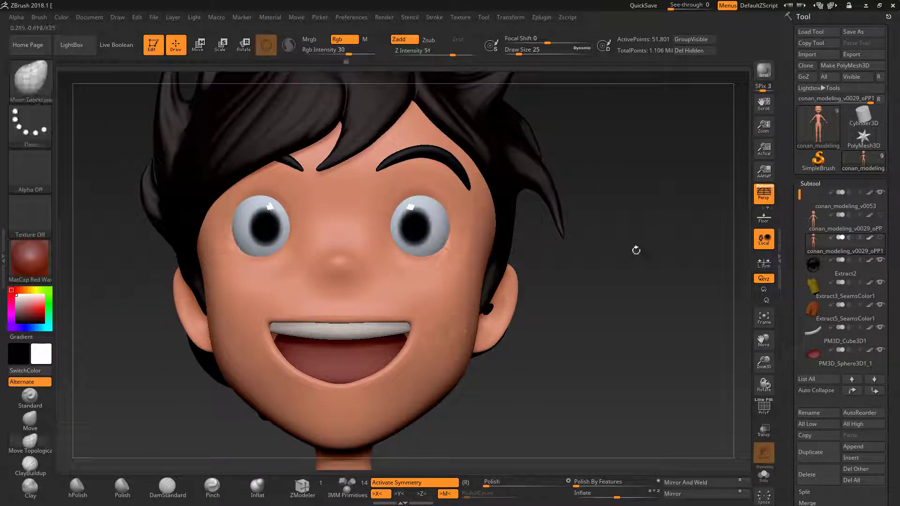
mouse_move(636, 251)
shift+mouse_down()
mouse_move(420, 255)
mouse_move(567, 214)
mouse_move(644, 288)
shift+mouse_up()
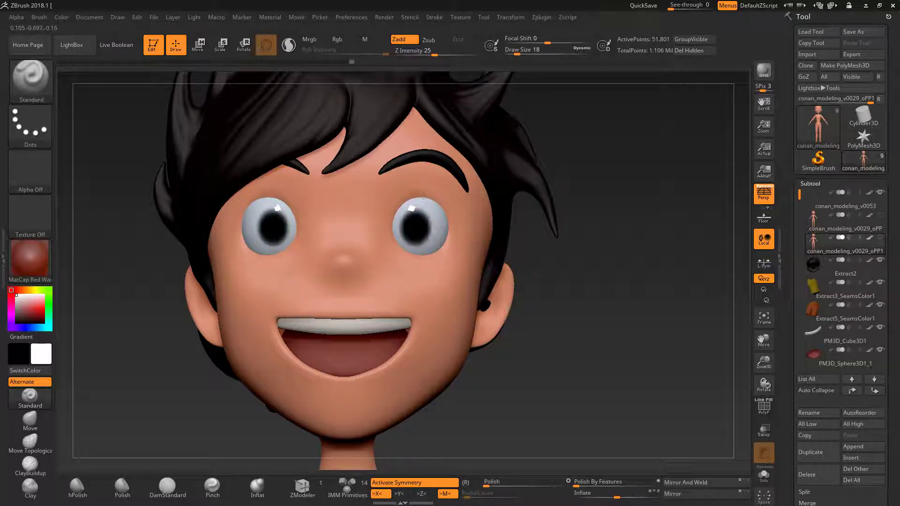
Orbit and reframe to inspect the head's profile, torso and face
mouse_move(599, 178)
mouse_down()
mouse_move(570, 270)
mouse_move(605, 255)
mouse_move(677, 290)
mouse_move(563, 262)
mouse_move(437, 217)
mouse_up()
key(f)
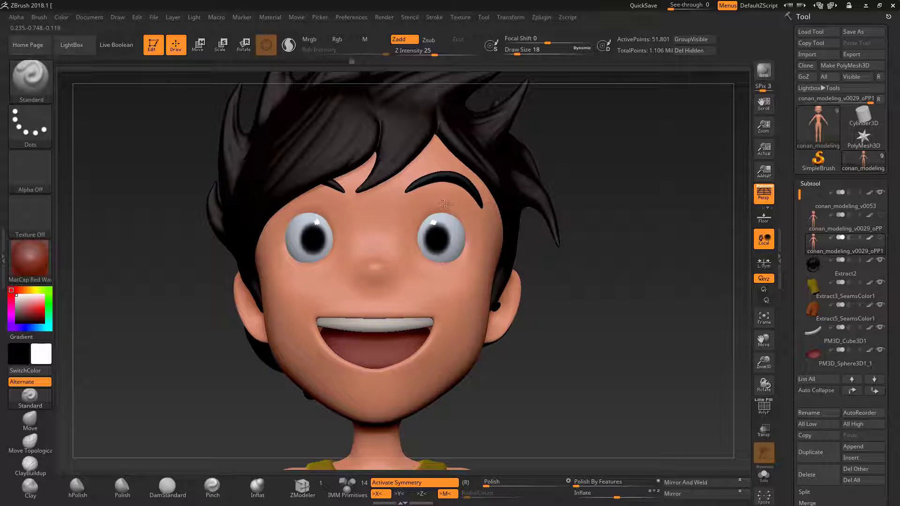
drag(601, 265, 634, 160)
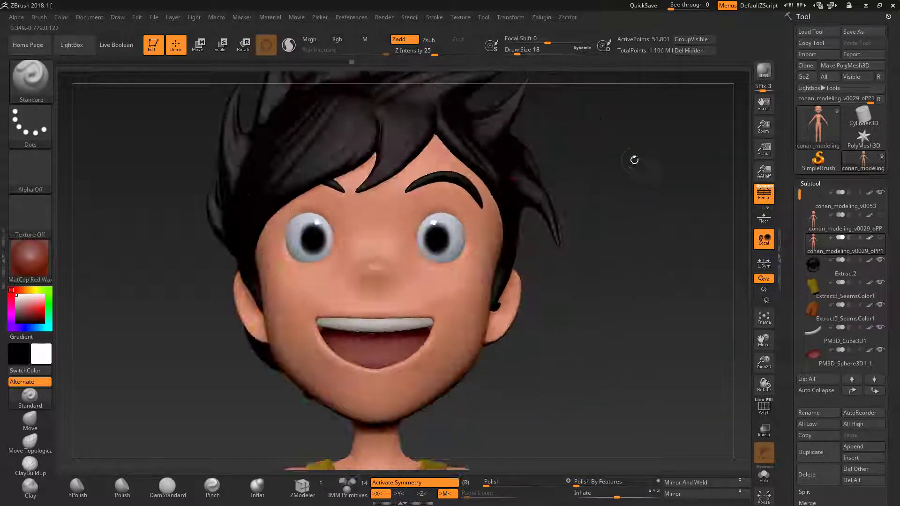
mouse_move(614, 198)
mouse_down()
mouse_move(586, 225)
mouse_move(605, 221)
mouse_move(448, 257)
mouse_up()
mouse_move(588, 256)
mouse_down()
mouse_move(656, 258)
mouse_move(421, 259)
mouse_up()
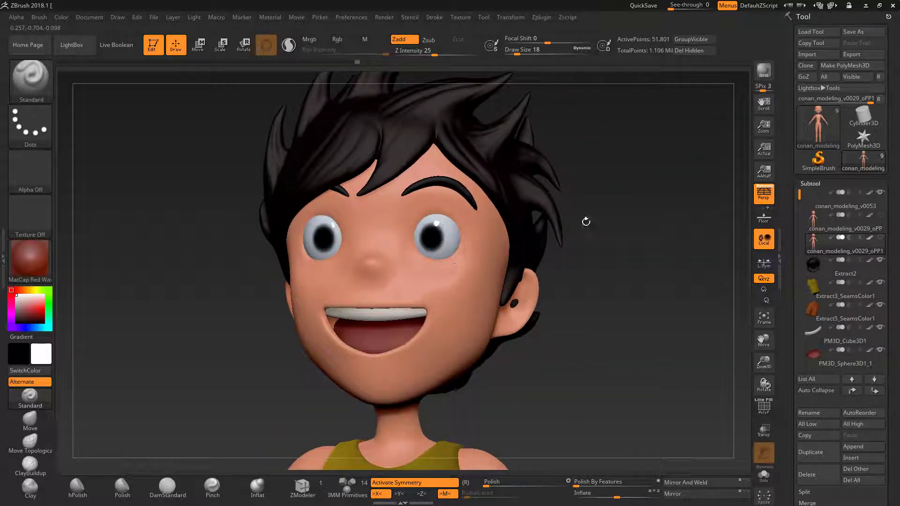
mouse_move(586, 221)
mouse_down()
mouse_move(604, 221)
mouse_move(470, 251)
mouse_up()
Pick the Move Topological brush and show the bald body mesh alone
key(space)
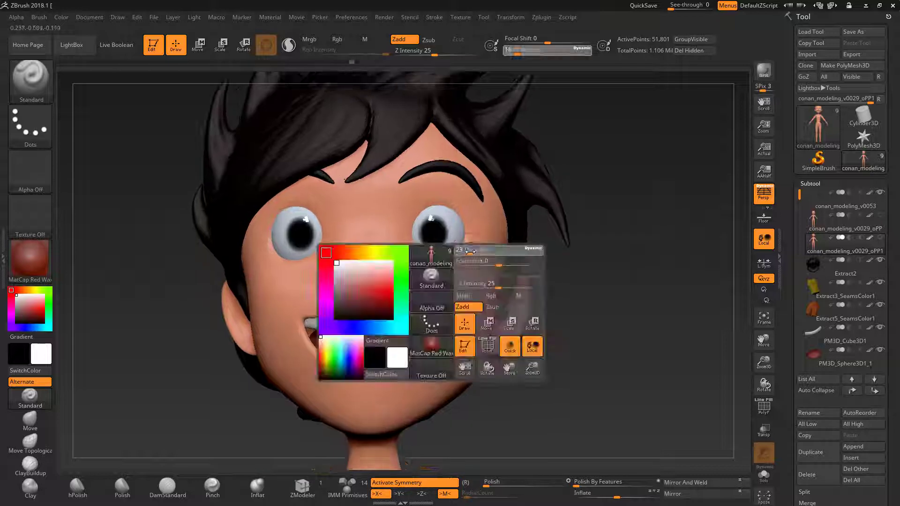
mouse_move(628, 215)
alt+mouse_down()
mouse_move(628, 346)
mouse_move(628, 281)
alt+mouse_up()
click(30, 441)
key(space)
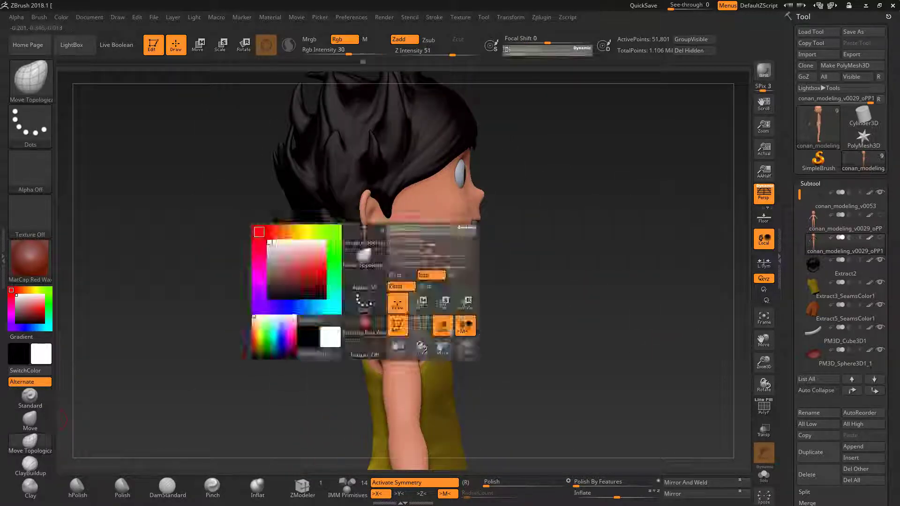
key(shift+s)
mouse_move(569, 245)
mouse_down()
mouse_move(673, 195)
mouse_move(473, 392)
mouse_up()
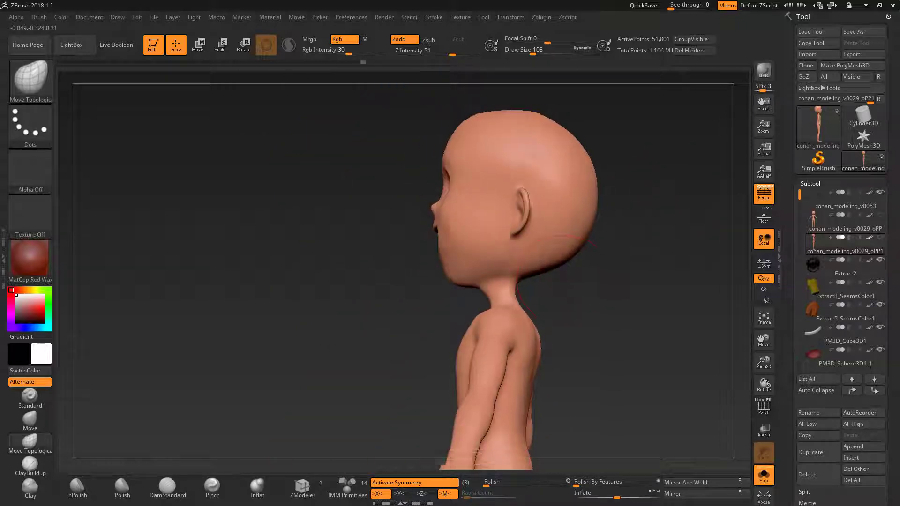
With polygroups shown and a smaller brush, lasso-mask around the boy's neck
key(ctrl)
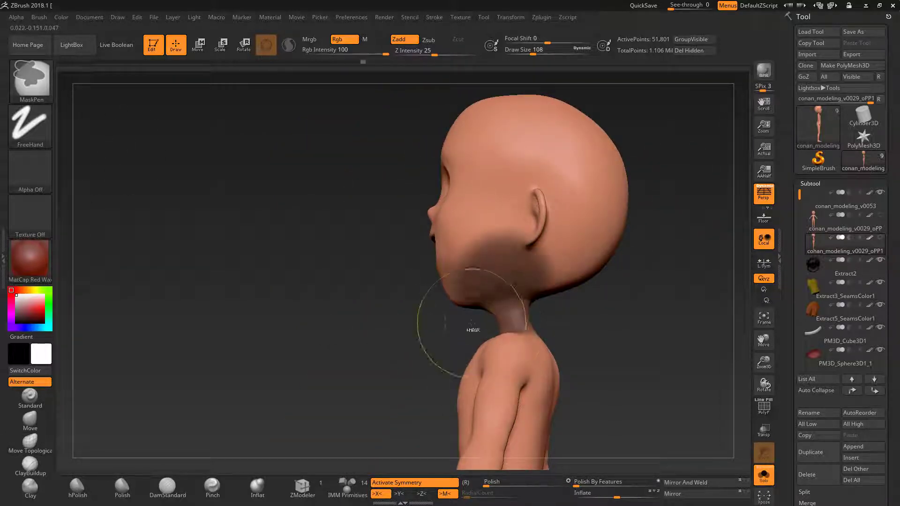
key(shift+f)
drag(728, 410, 649, 247)
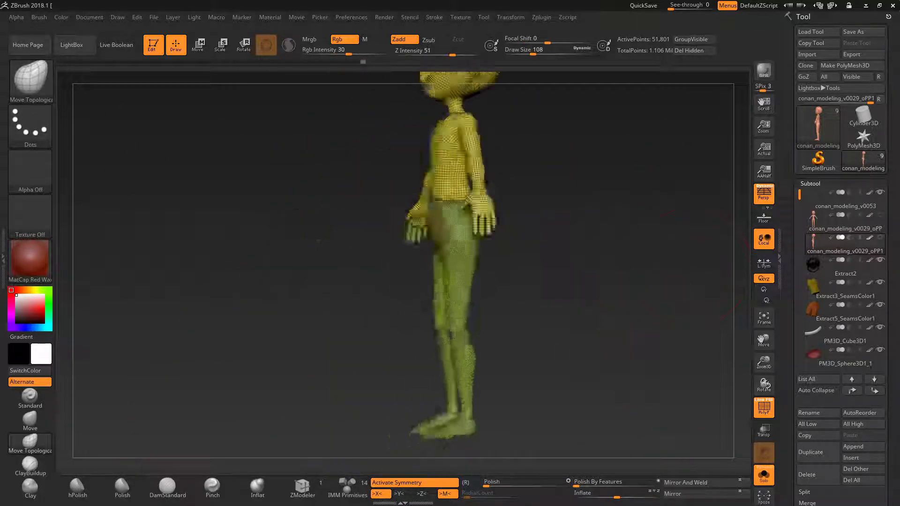
mouse_move(661, 341)
mouse_down()
mouse_move(628, 282)
mouse_move(606, 373)
mouse_move(537, 388)
mouse_move(570, 365)
mouse_move(558, 365)
mouse_up()
key(space)
key(space)
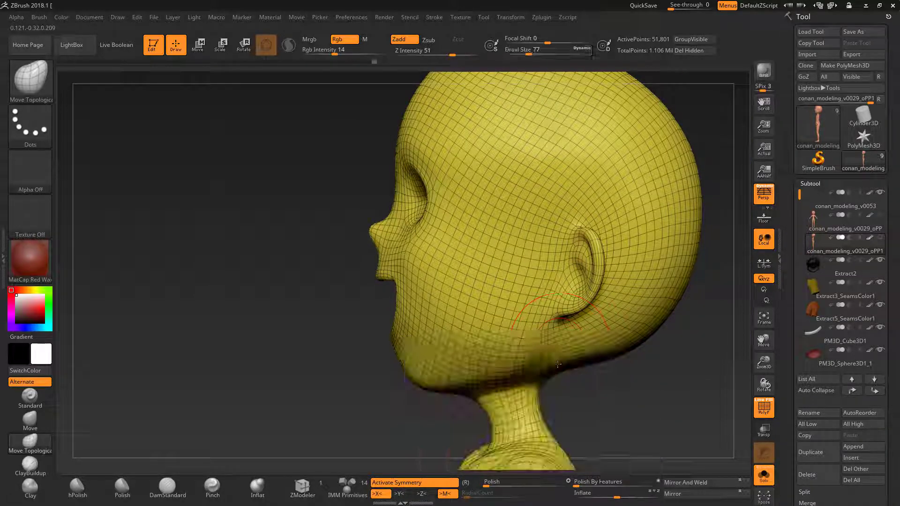
drag(656, 371, 595, 346)
key(space)
mouse_move(600, 291)
alt+mouse_down()
mouse_move(593, 321)
mouse_move(235, 302)
mouse_move(597, 312)
mouse_move(506, 315)
alt+mouse_up()
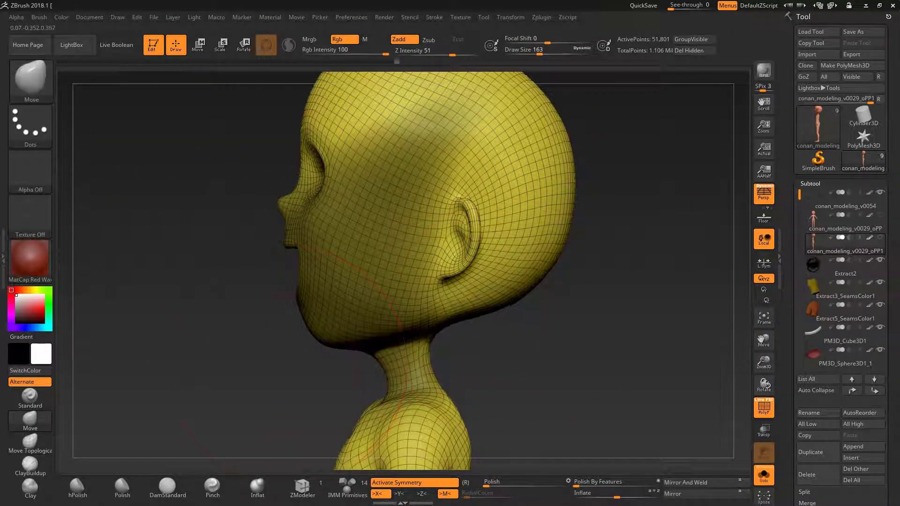
key(space)
drag(466, 311, 462, 311)
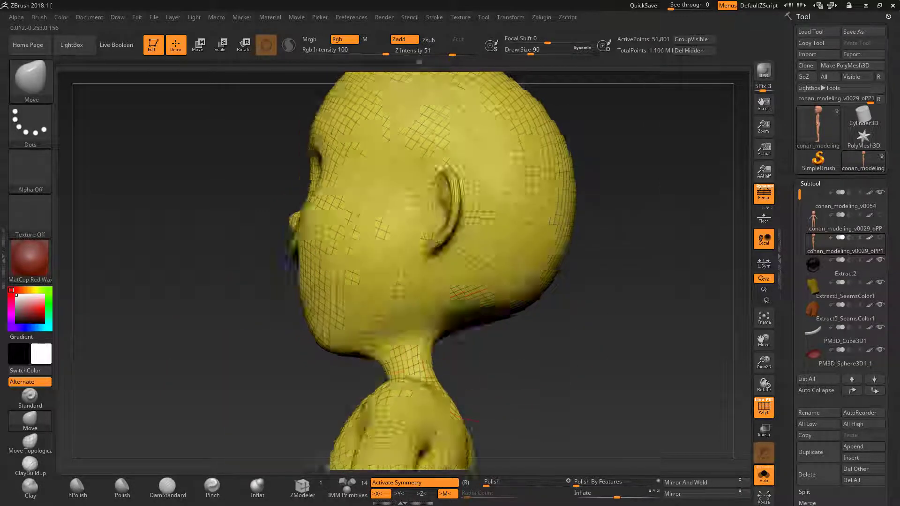
ctrl+drag(419, 330, 359, 358)
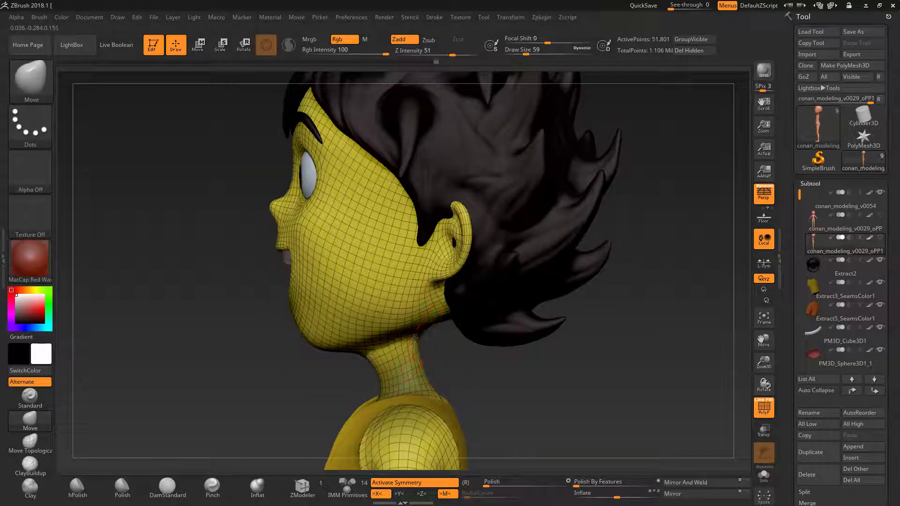
Run Subtool Split on the masked mesh, accepting the not-undoable warning
drag(545, 357, 424, 313)
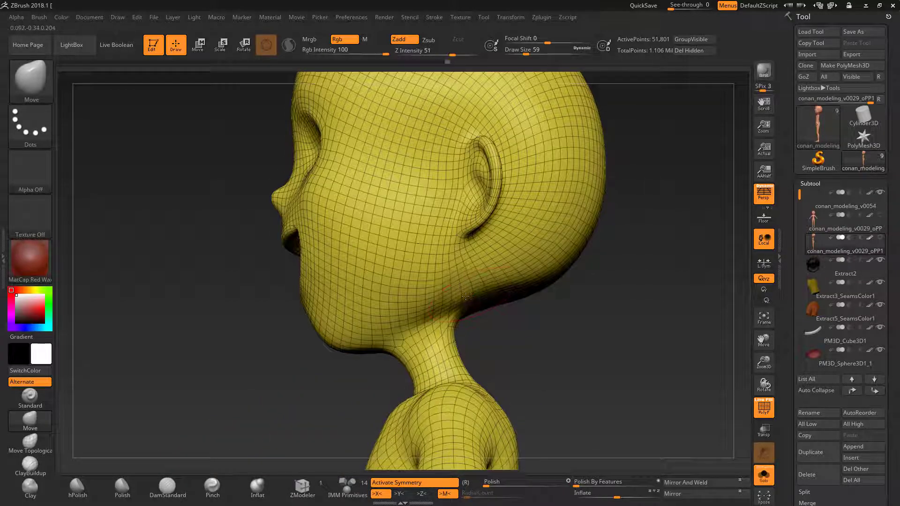
scroll(797, 229, down, 5)
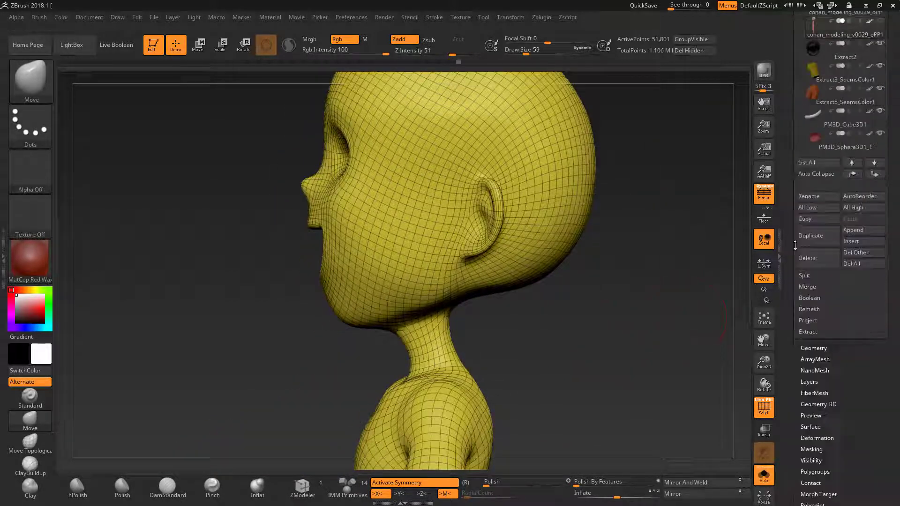
click(825, 218)
click(703, 228)
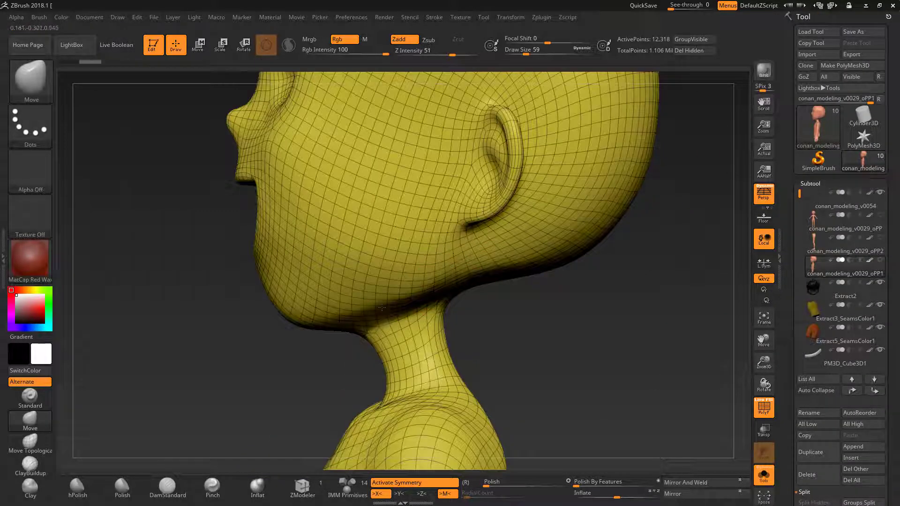
Check the split head, hide the wireframe, and smooth the seam below the ear
drag(530, 326, 480, 299)
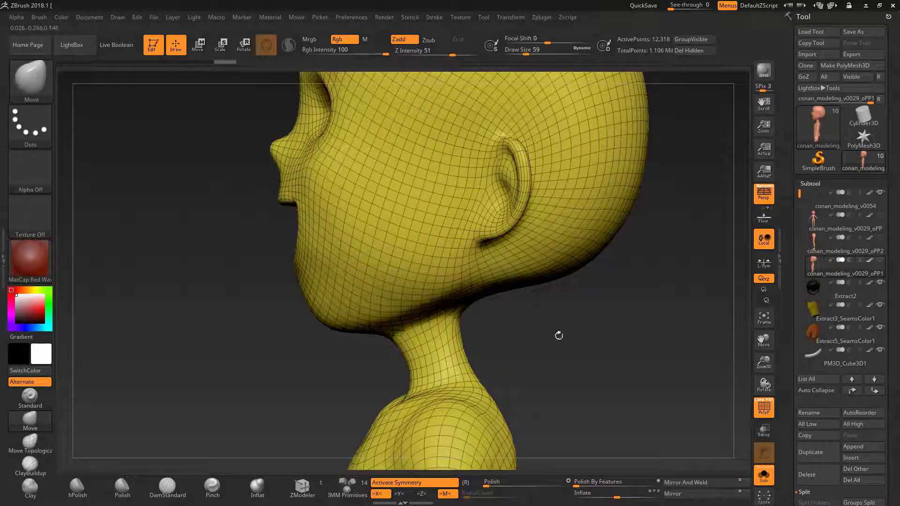
drag(559, 335, 419, 324)
key(shift+f)
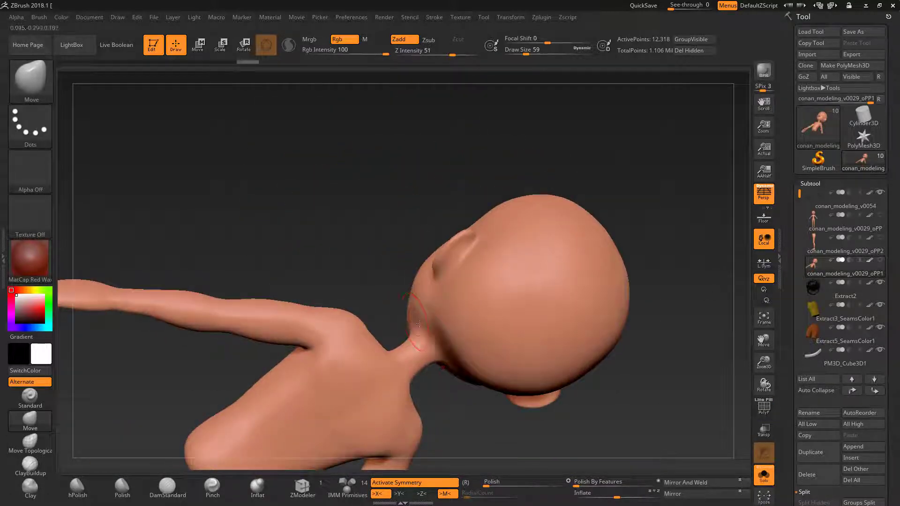
mouse_move(419, 319)
mouse_down()
mouse_move(573, 255)
mouse_move(399, 311)
mouse_move(441, 279)
mouse_move(409, 345)
mouse_move(432, 290)
mouse_up()
key(shift)
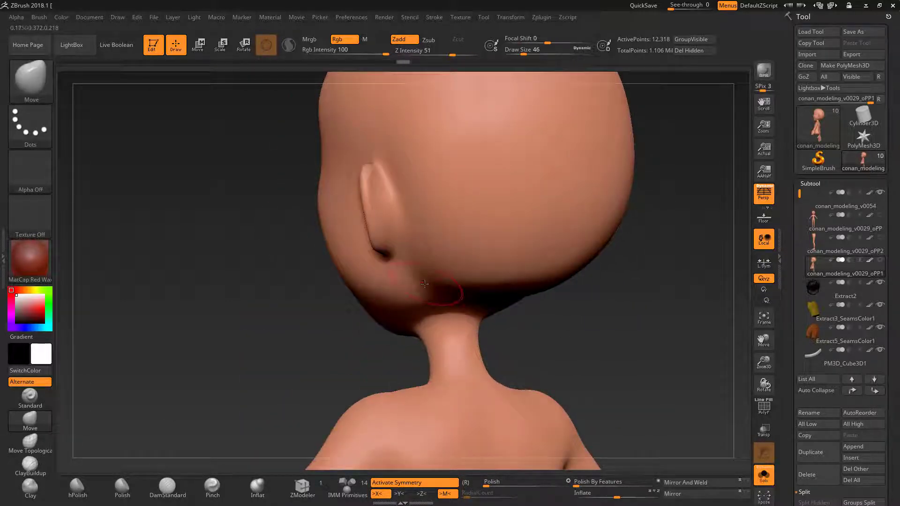
mouse_move(408, 309)
mouse_down()
mouse_move(418, 241)
mouse_move(603, 288)
mouse_move(475, 203)
mouse_up()
Make the hair piece Extract2 the active subtool
mouse_move(616, 281)
mouse_down()
mouse_move(582, 241)
mouse_move(598, 325)
mouse_up()
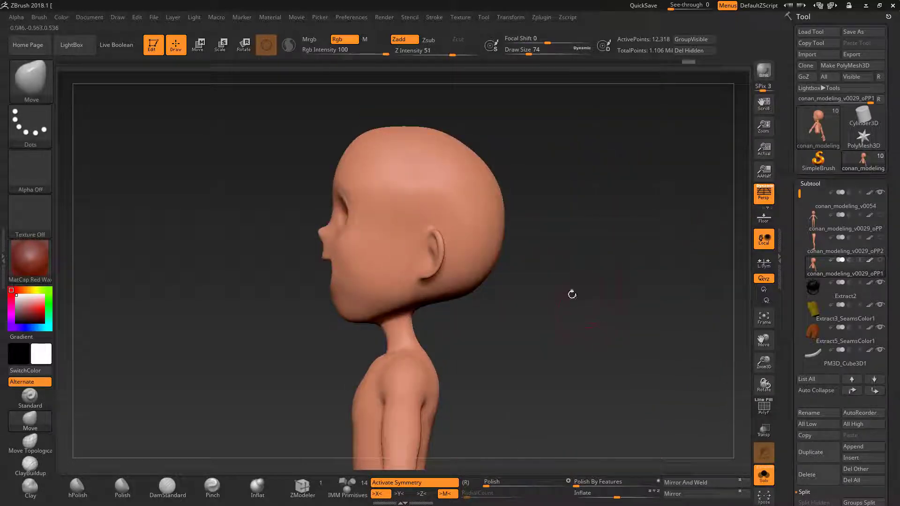
drag(572, 294, 666, 293)
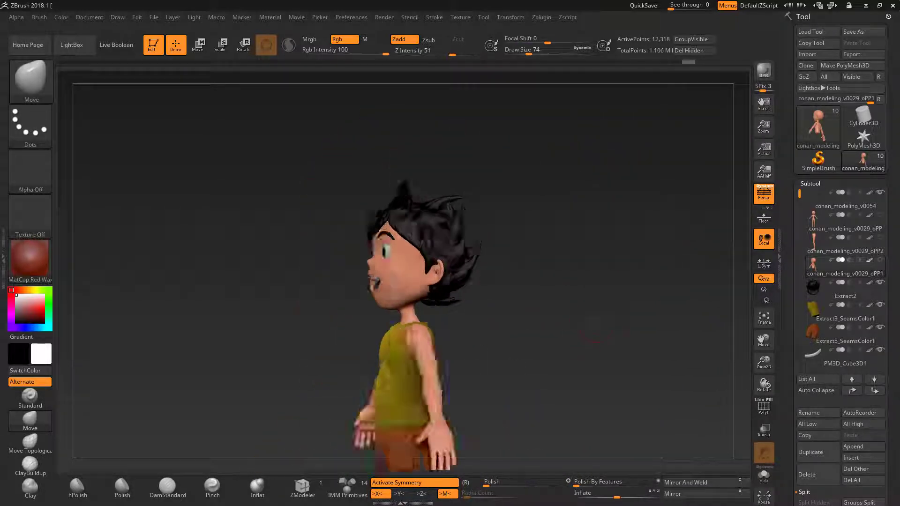
drag(595, 330, 569, 373)
alt+click(569, 374)
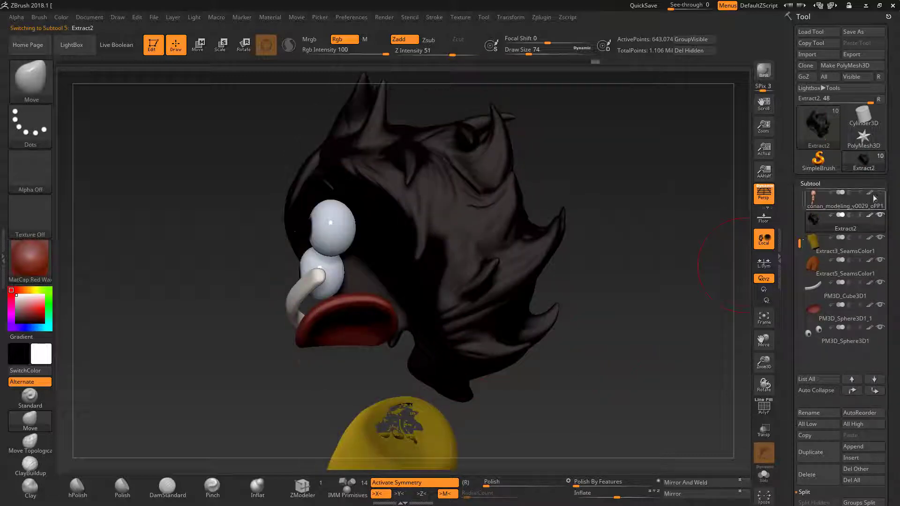
Show the face and body mesh again and inspect the hair from all sides
click(876, 196)
mouse_move(430, 353)
mouse_down()
mouse_move(441, 323)
mouse_move(409, 338)
mouse_move(424, 349)
mouse_move(417, 355)
mouse_move(426, 331)
mouse_up()
mouse_move(611, 298)
mouse_down()
mouse_move(698, 277)
mouse_move(458, 270)
mouse_move(360, 305)
mouse_move(452, 245)
mouse_move(433, 246)
mouse_move(436, 263)
mouse_up()
drag(628, 297, 430, 248)
mouse_move(601, 287)
mouse_down()
mouse_move(643, 283)
mouse_move(429, 248)
mouse_move(519, 285)
mouse_move(386, 237)
mouse_up()
key(space)
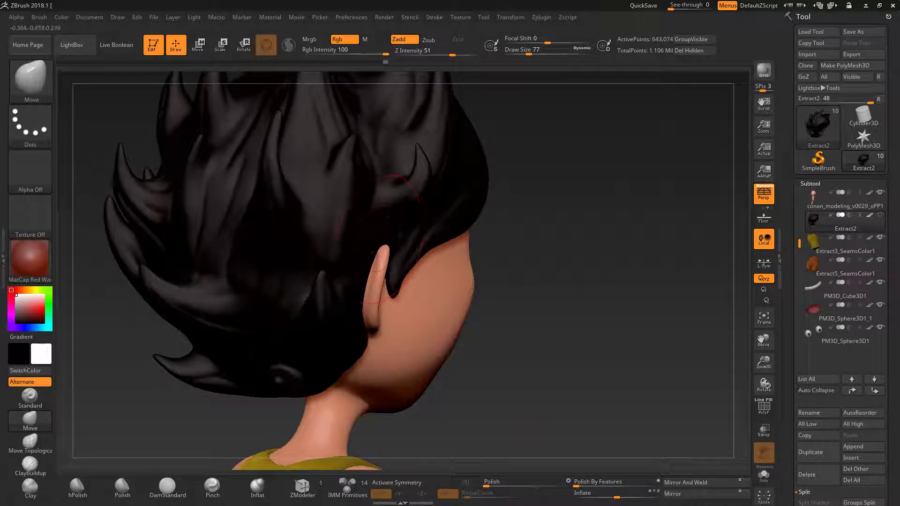
mouse_move(377, 271)
mouse_down()
mouse_move(391, 245)
mouse_move(582, 242)
mouse_up()
key(space)
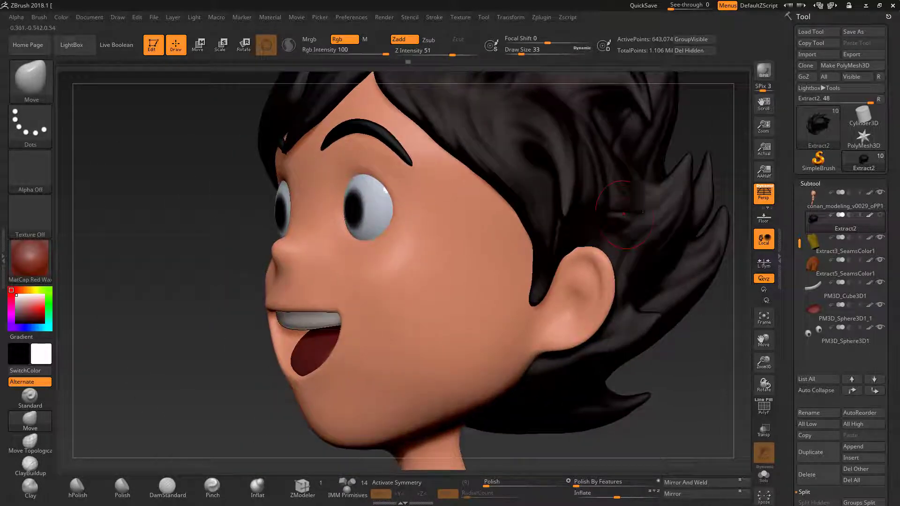
drag(624, 213, 339, 299)
Reshape the hair over the side of the head with SnakeHook and Move Topological
key(b)
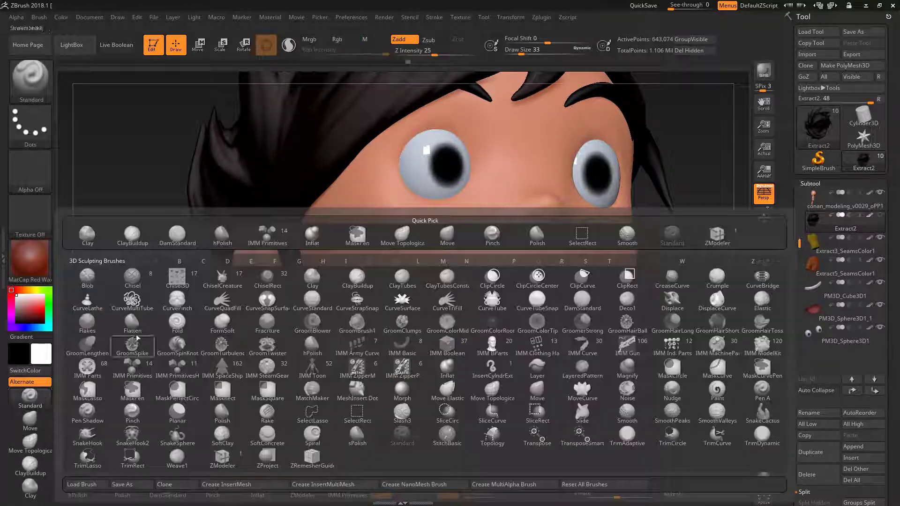
key(s)
key(h)
mouse_move(162, 385)
mouse_down()
mouse_move(304, 294)
mouse_move(675, 303)
mouse_move(417, 453)
mouse_move(284, 286)
mouse_up()
key(b)
key(m)
key(t)
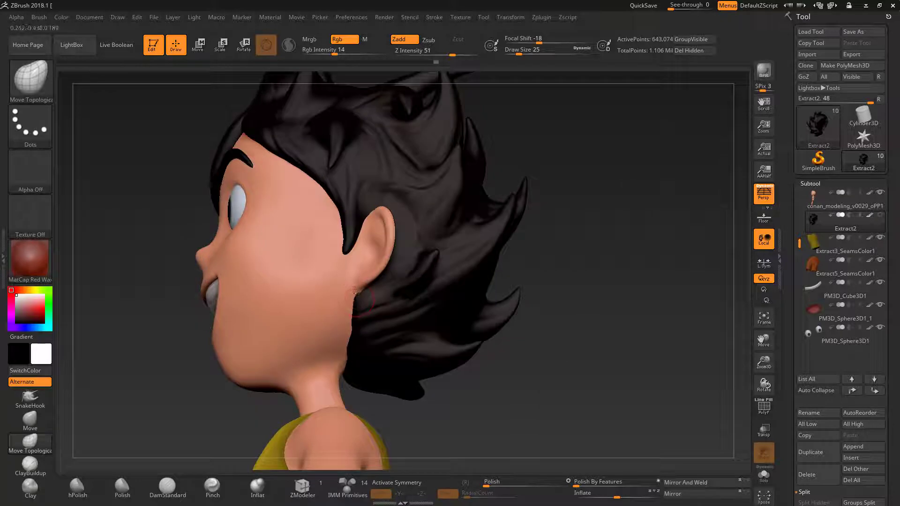
mouse_move(355, 291)
mouse_down()
mouse_move(566, 331)
mouse_move(402, 240)
mouse_move(395, 277)
mouse_move(643, 362)
mouse_up()
key(ctrl+z)
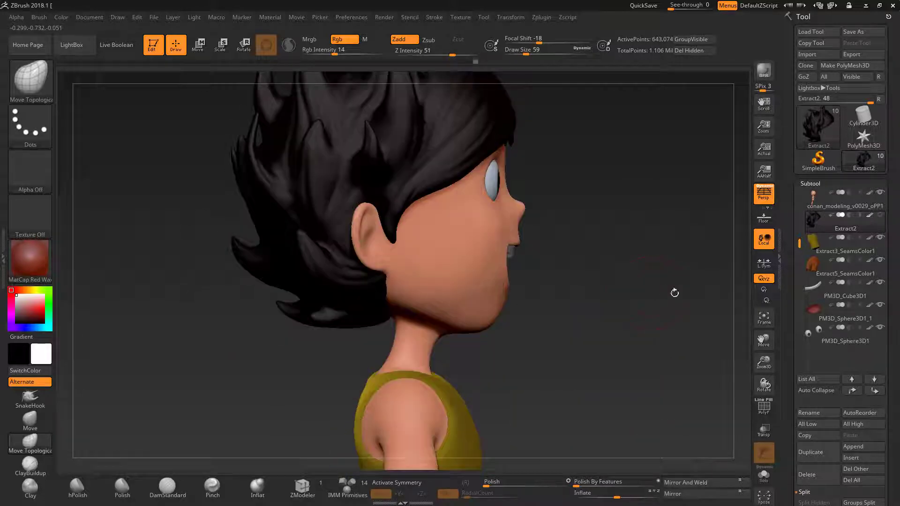
mouse_move(673, 292)
mouse_down()
mouse_move(387, 295)
mouse_move(387, 178)
mouse_move(389, 282)
mouse_move(539, 289)
mouse_up()
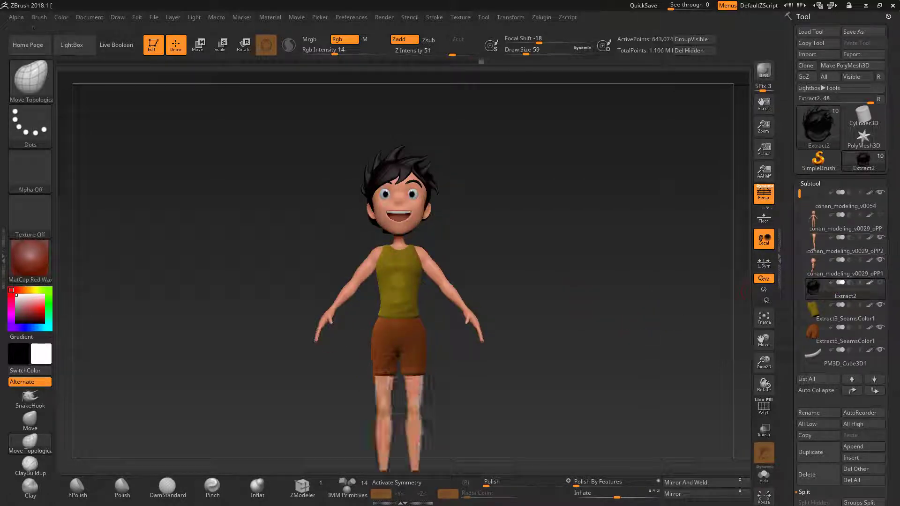
Move conan_modeling_v0029_oPP2 down one place and select the body subtool
click(874, 390)
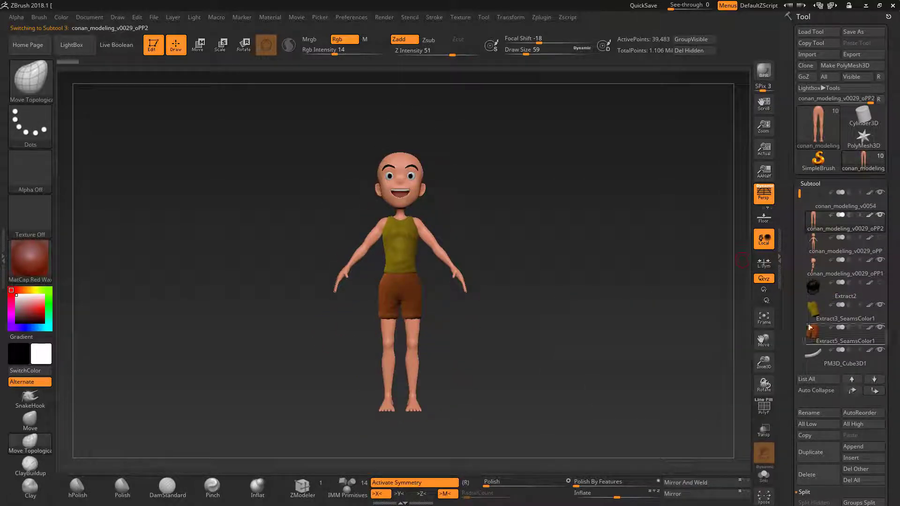
click(844, 251)
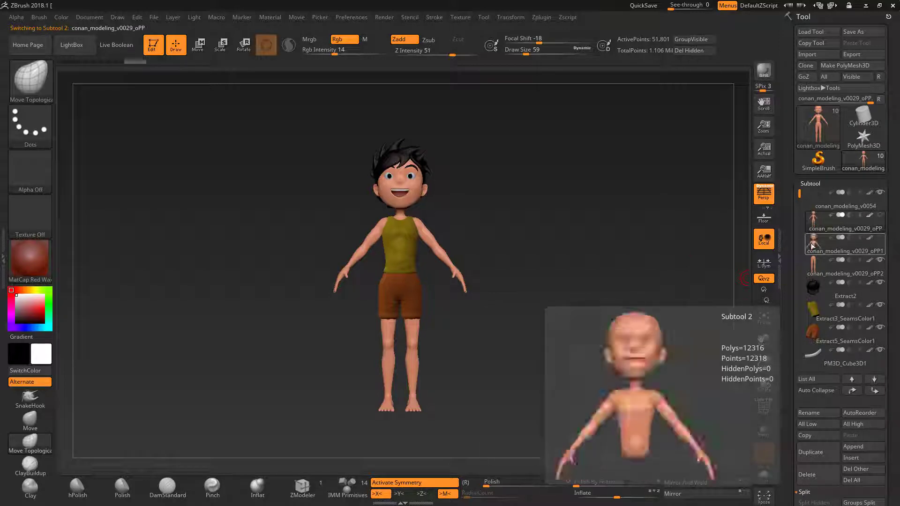
mouse_move(689, 340)
alt+mouse_down()
mouse_move(609, 328)
mouse_move(635, 327)
mouse_move(647, 305)
alt+mouse_up()
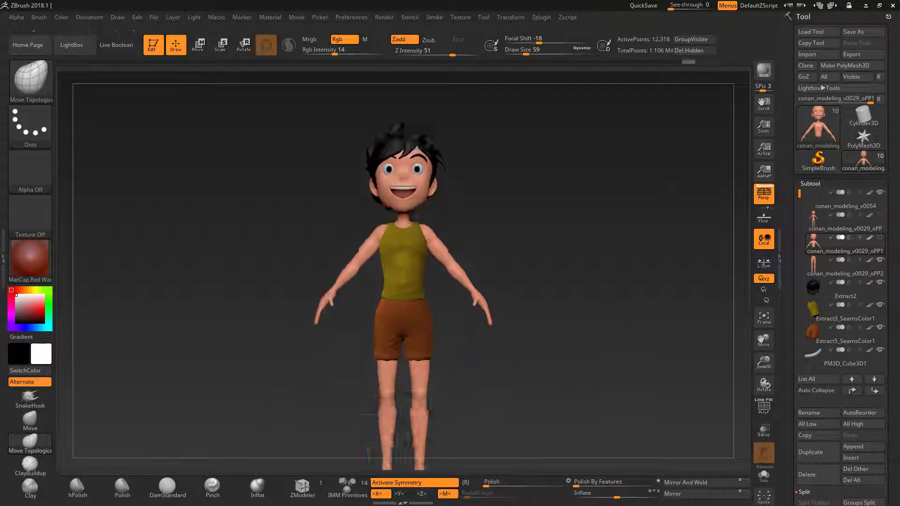
Append a Cylinder3D subtool and scale it into a thin, tall pole
click(863, 162)
click(853, 446)
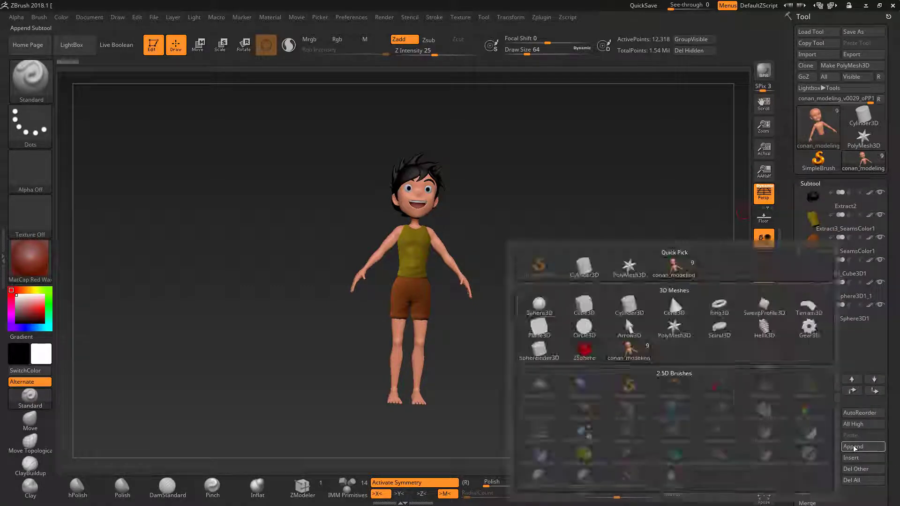
click(670, 294)
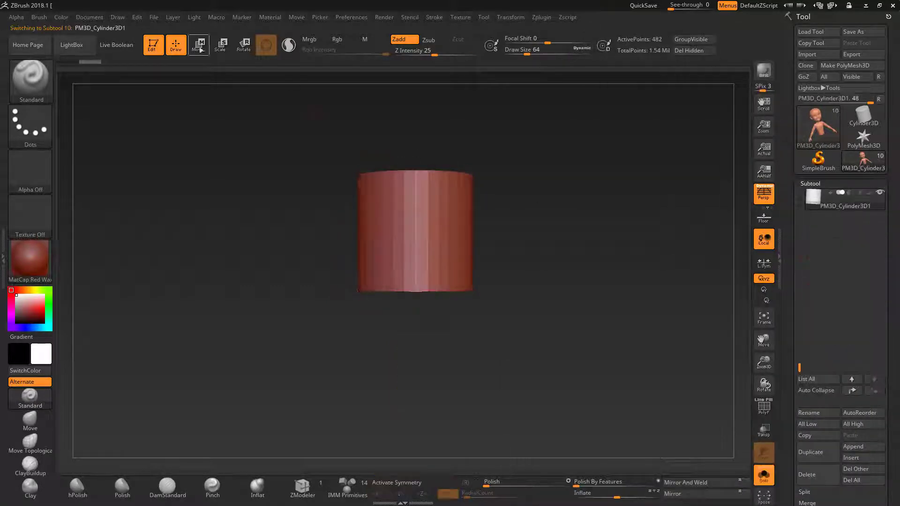
key(e)
drag(416, 233, 366, 237)
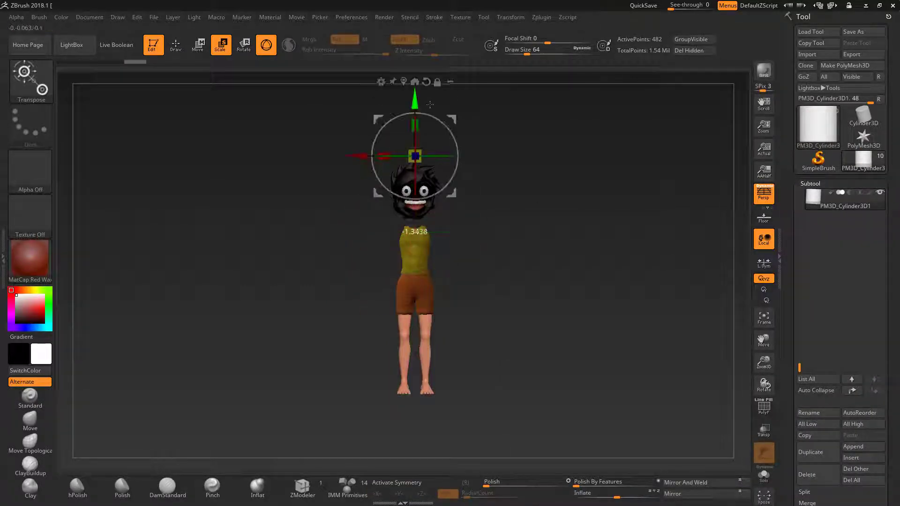
drag(430, 104, 455, 161)
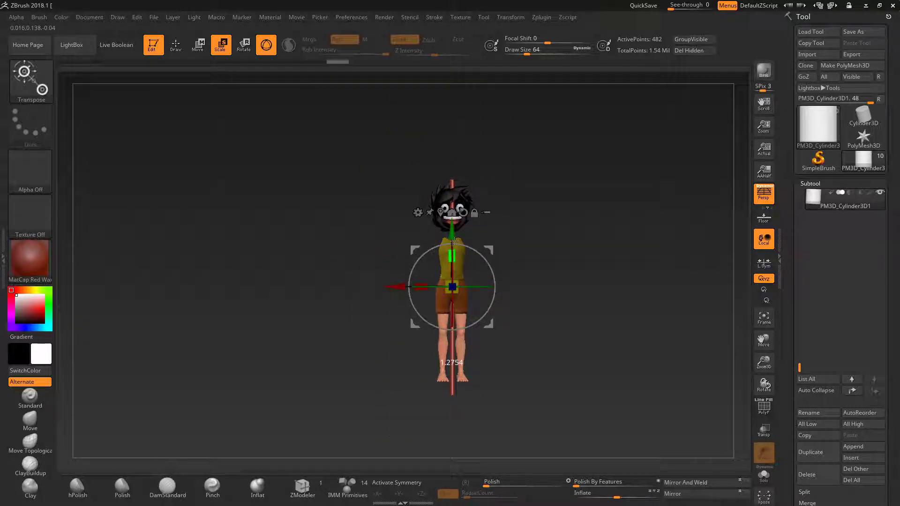
Lower the pole beside the boy's feet and stretch it taller
drag(477, 241, 462, 318)
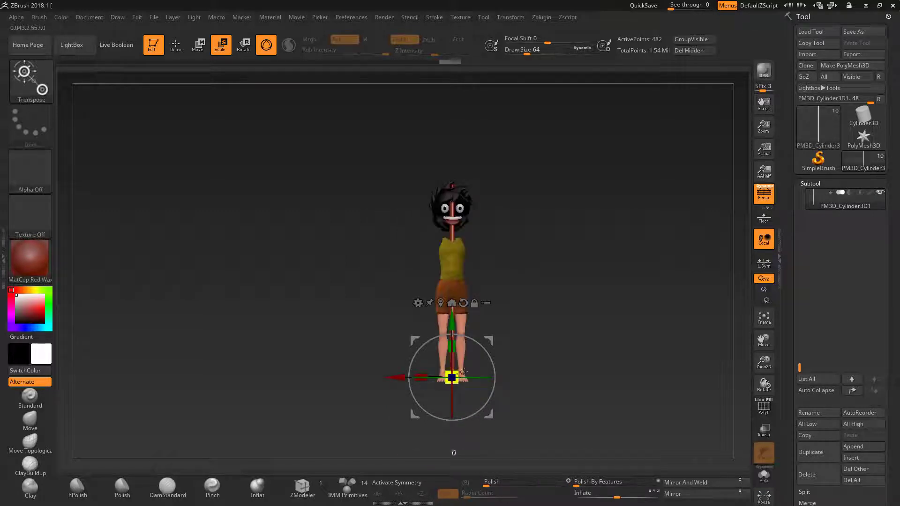
drag(451, 377, 462, 398)
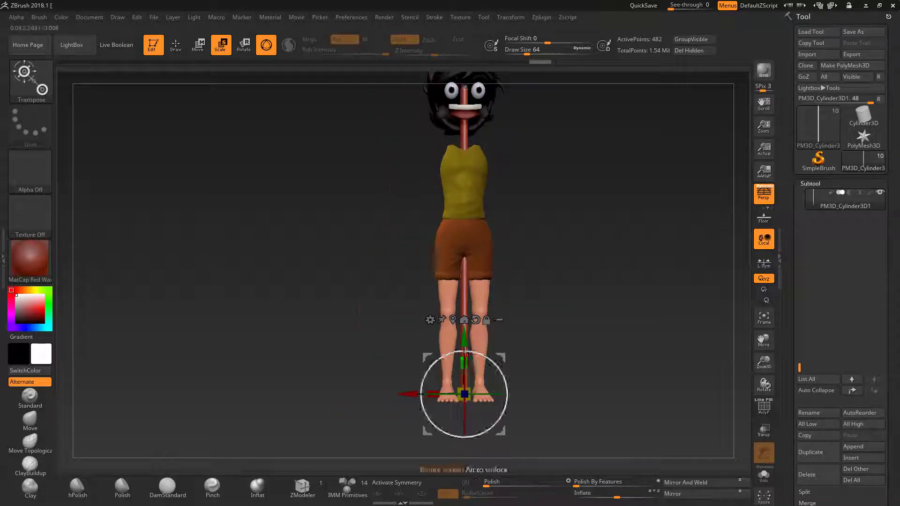
drag(465, 350, 457, 388)
click(853, 458)
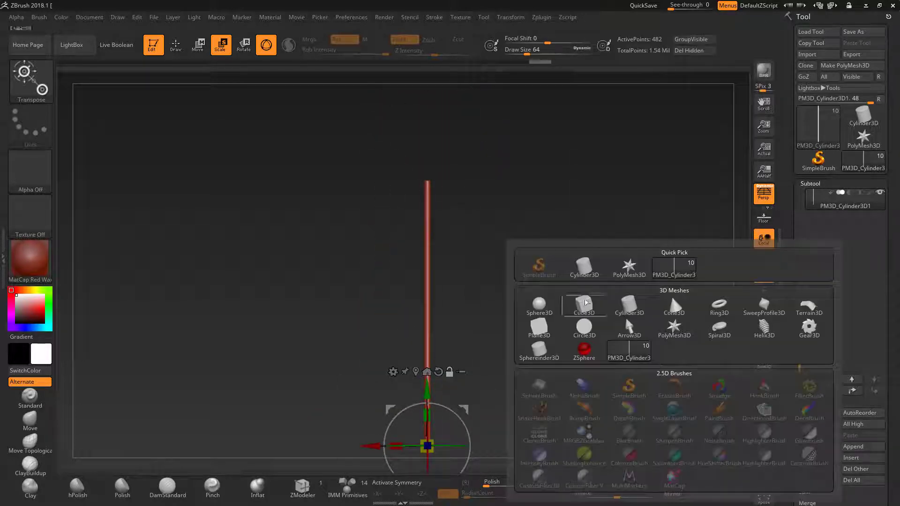
Stretch the new cylinder to full height and solo the two cylinder subtools
drag(426, 331, 424, 244)
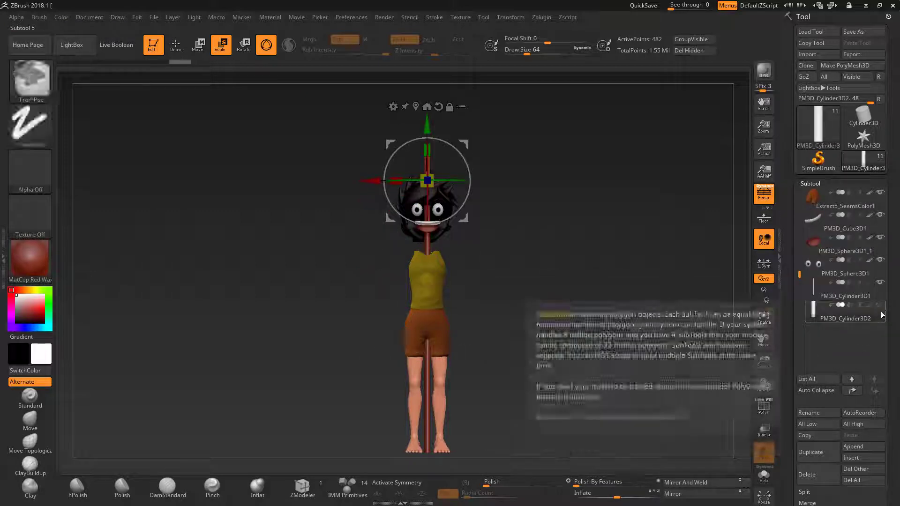
click(883, 262)
mouse_move(845, 273)
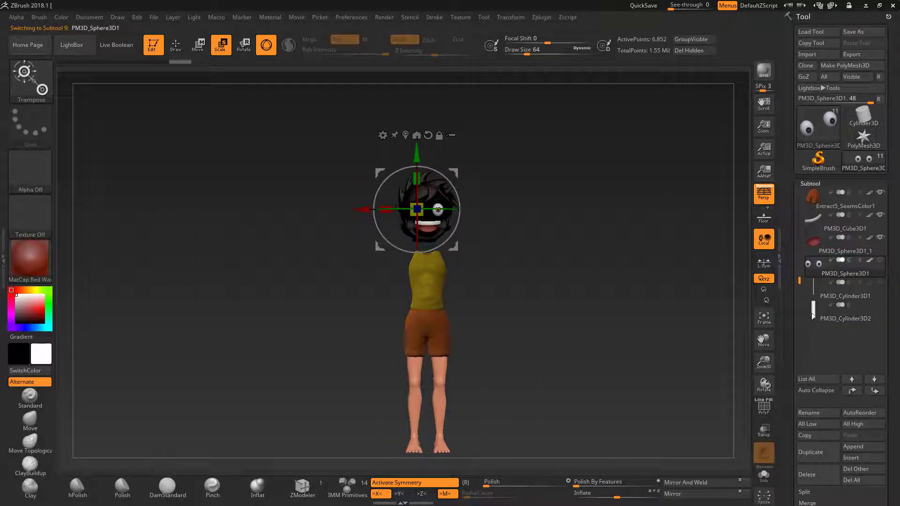
click(843, 293)
click(843, 315)
click(820, 287)
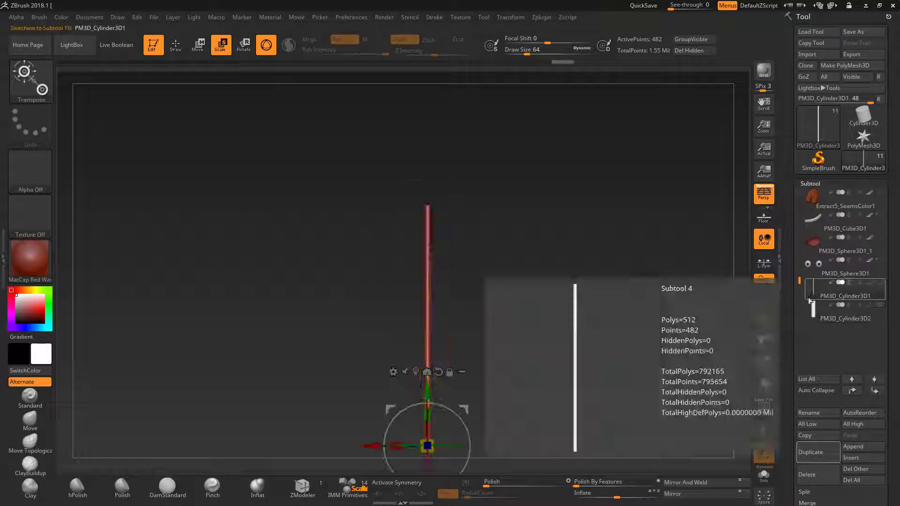
Reorder the cylinders and raise the slim one, aligned, above the base cylinder
click(875, 391)
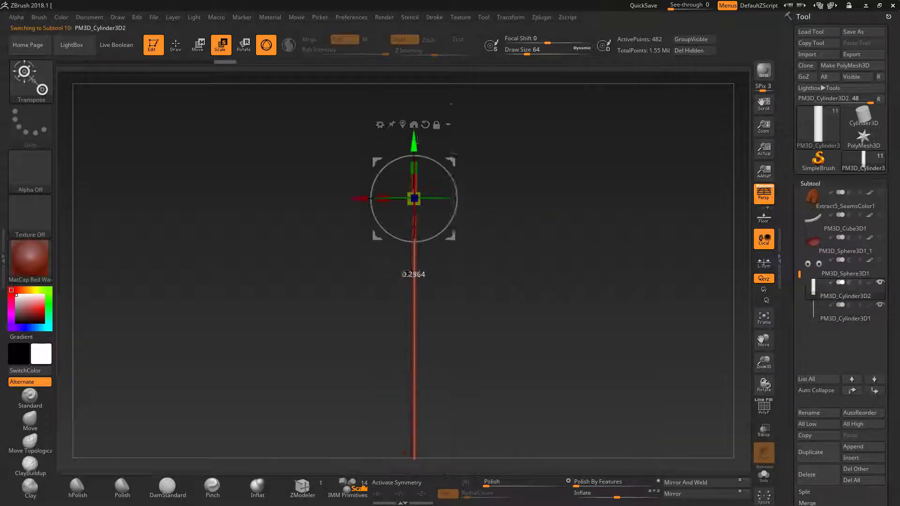
alt+drag(328, 281, 404, 290)
alt+drag(562, 300, 485, 304)
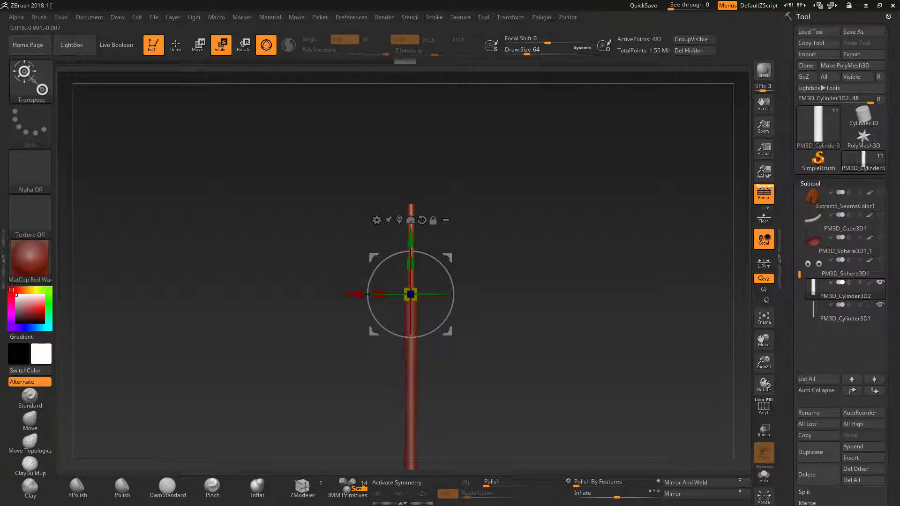
alt+drag(523, 221, 529, 174)
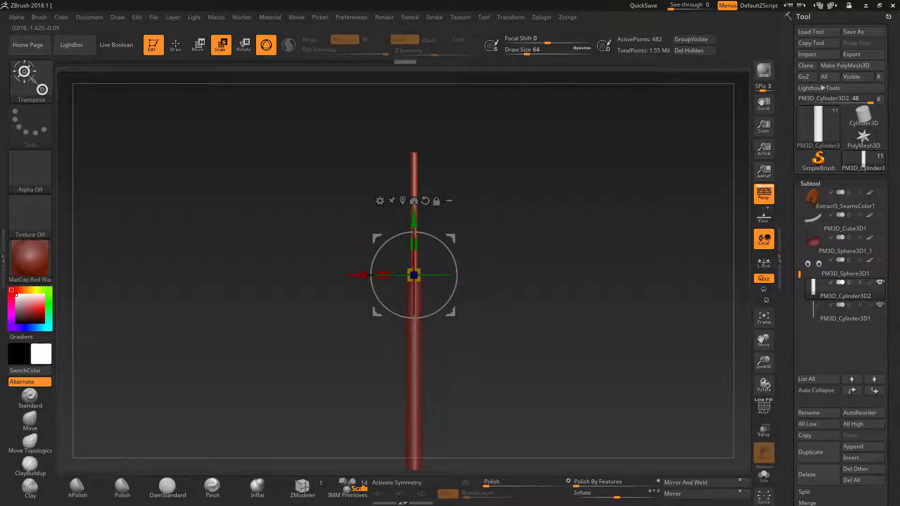
drag(763, 386, 411, 217)
key(q)
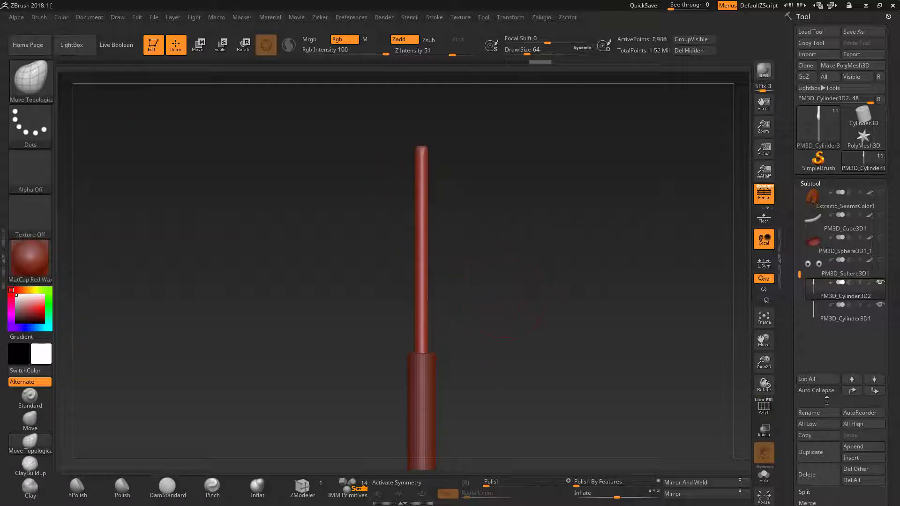
Try pulling a flap from the rod with SnakeHook, undoing the failed attempts
click(813, 159)
click(813, 182)
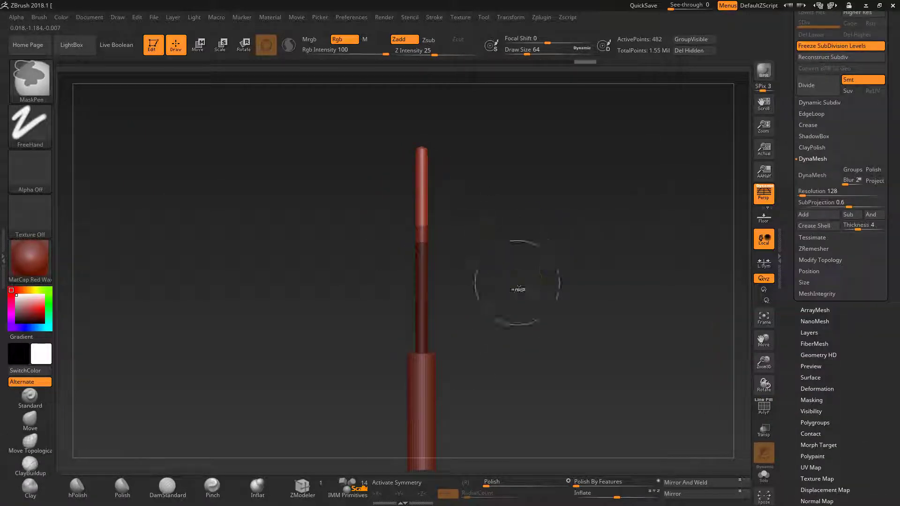
drag(362, 272, 441, 288)
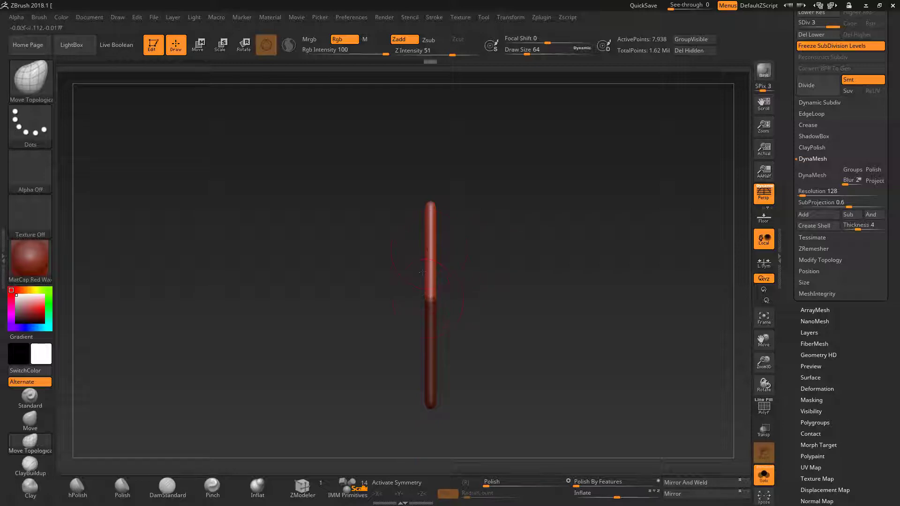
key(f)
key(b)
key(s)
key(h)
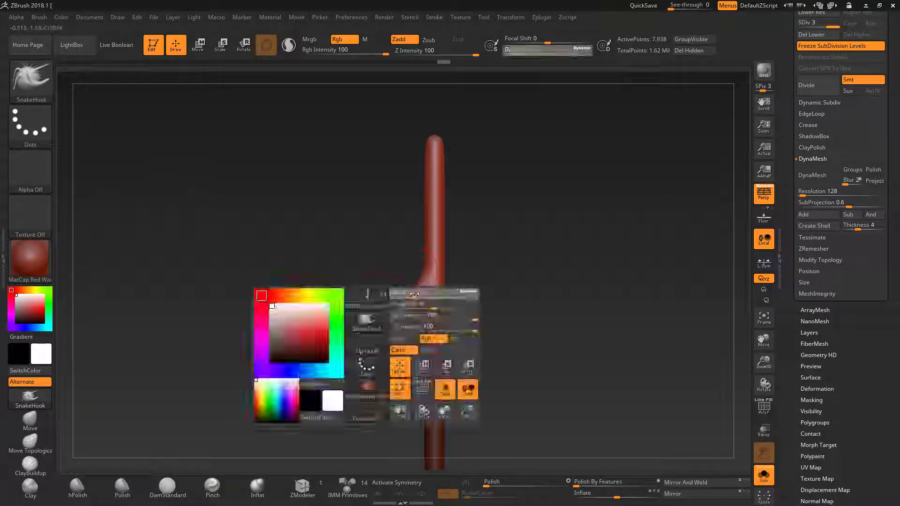
drag(432, 282, 364, 381)
key(ctrl+z)
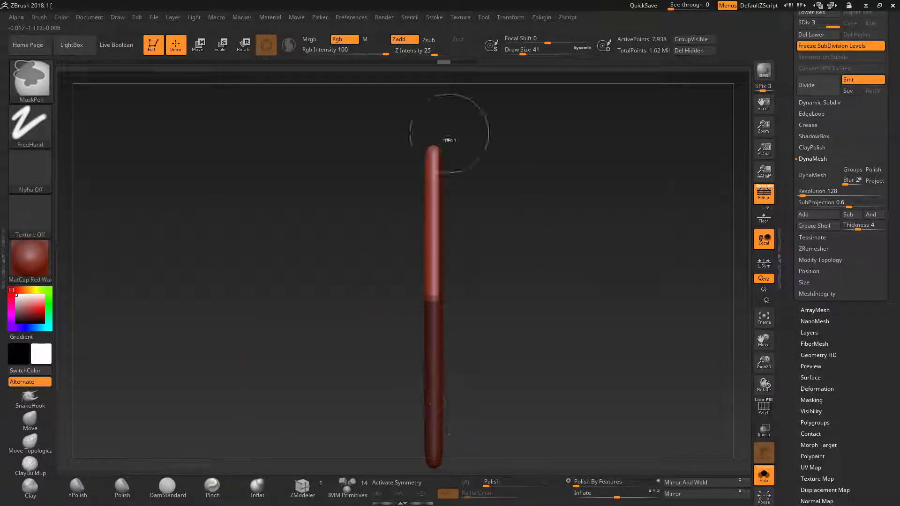
key(w)
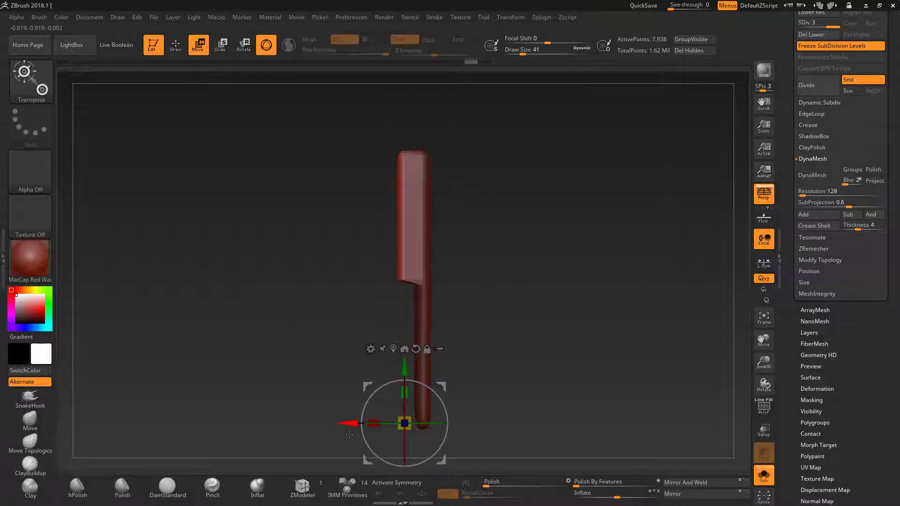
key(ctrl+z)
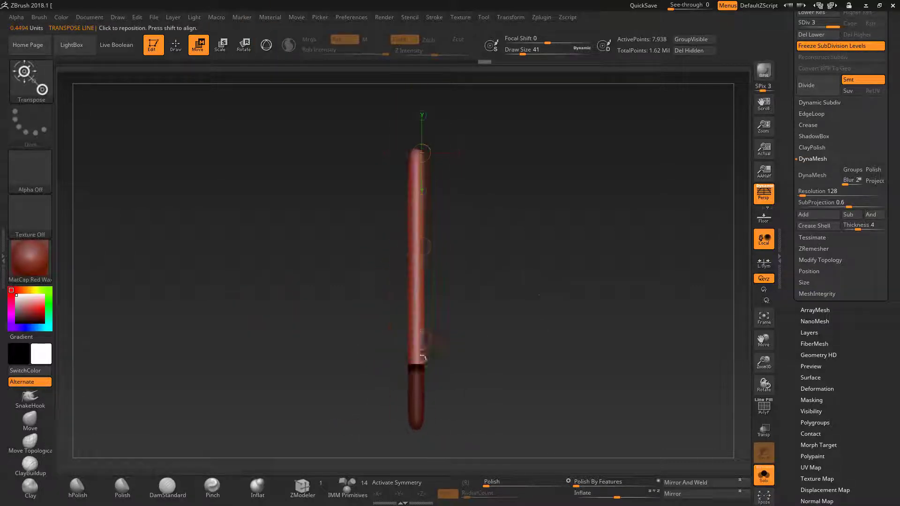
key(ctrl+z)
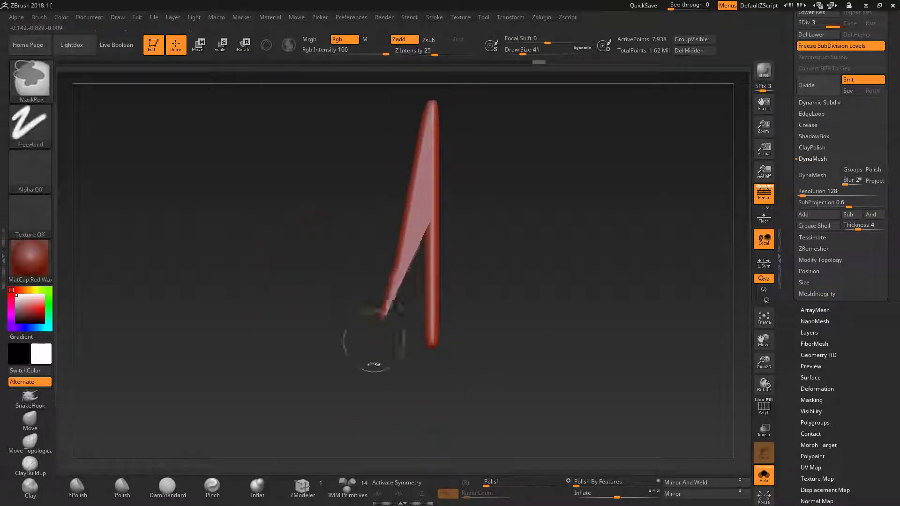
drag(415, 313, 476, 244)
Switch sculpting symmetry to the Z axis and subdivide the rod with Ctrl+D
key(x)
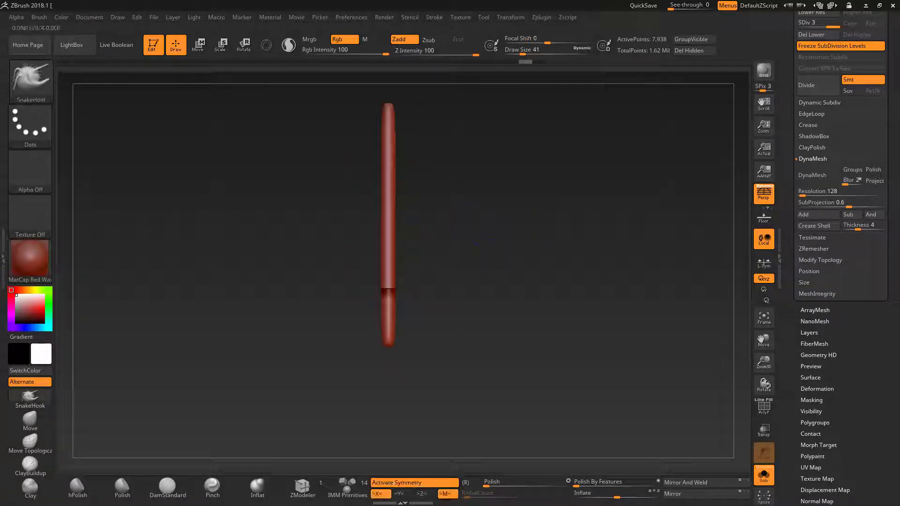
mouse_move(515, 287)
mouse_down()
mouse_move(445, 303)
mouse_move(441, 152)
mouse_up()
key(z)
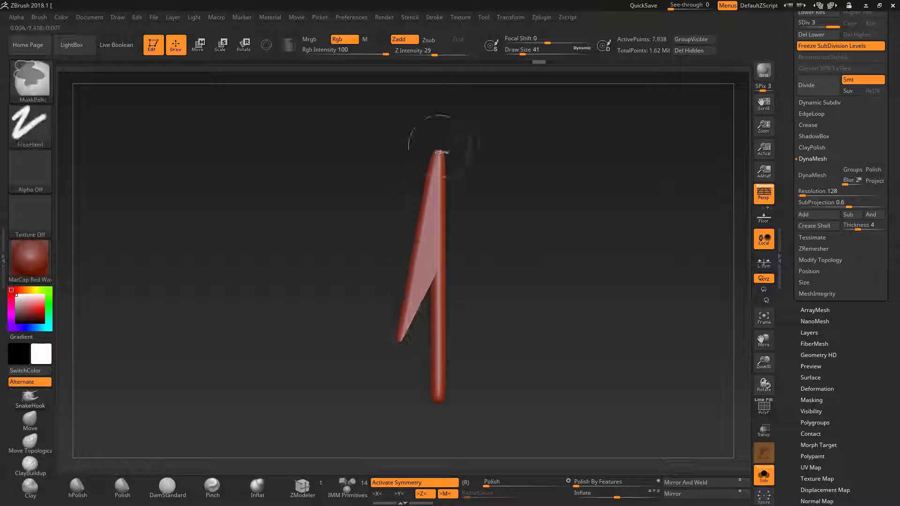
mouse_move(433, 276)
mouse_down()
mouse_move(432, 297)
mouse_move(472, 284)
mouse_up()
key(ctrl+d)
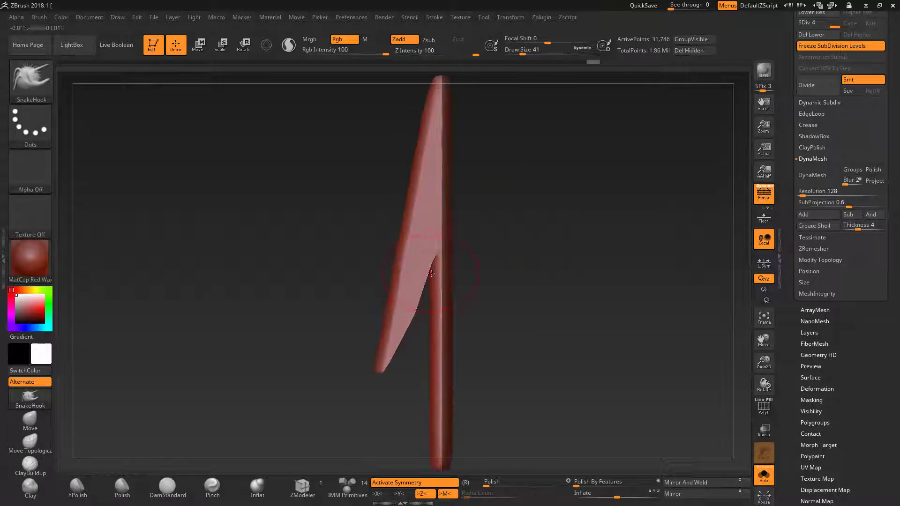
Lasso-mask the blade area with Move Topological selected
ctrl+click(30, 126)
ctrl+click(140, 140)
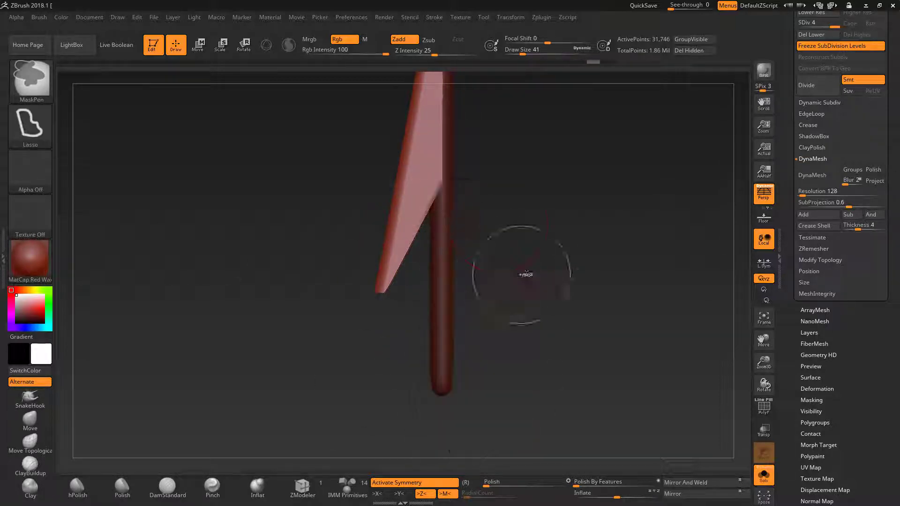
click(30, 441)
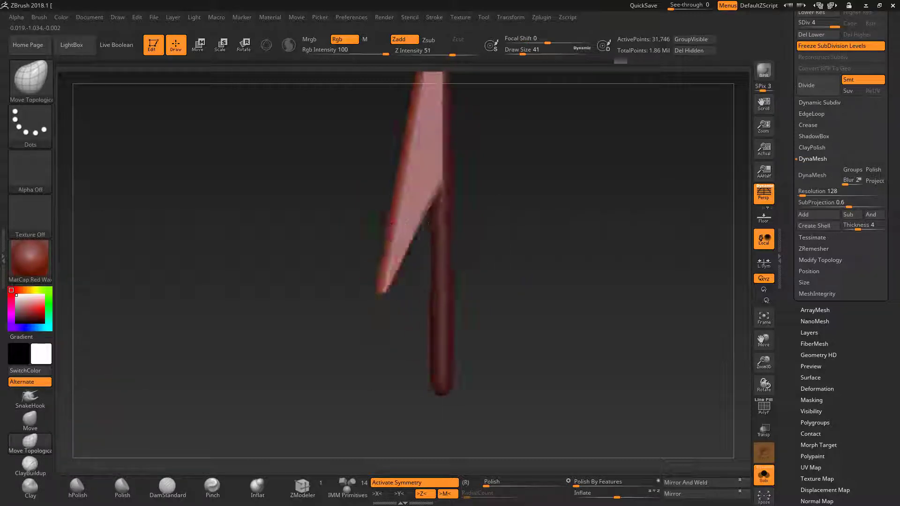
ctrl+drag(427, 224, 439, 179)
mouse_move(422, 225)
ctrl+mouse_down()
mouse_move(351, 195)
mouse_move(609, 281)
ctrl+mouse_up()
scroll(797, 306, down, 1)
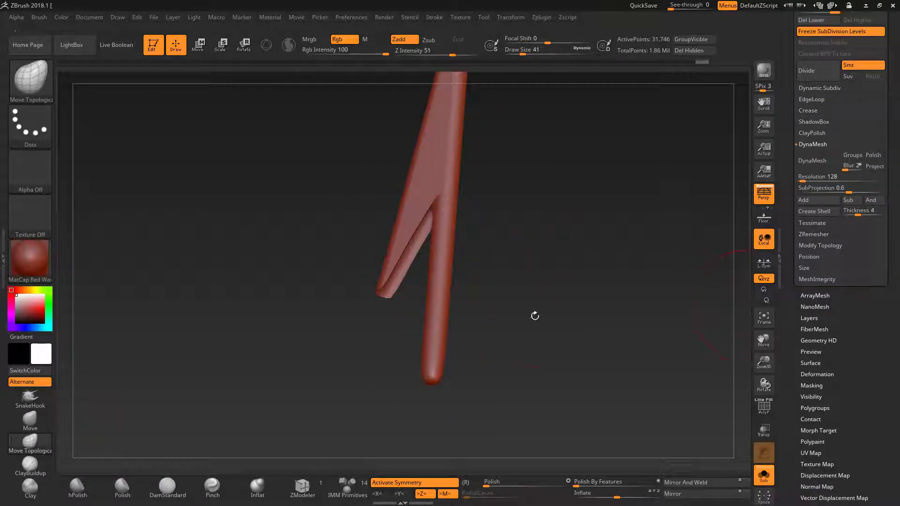
scroll(807, 212, up, 5)
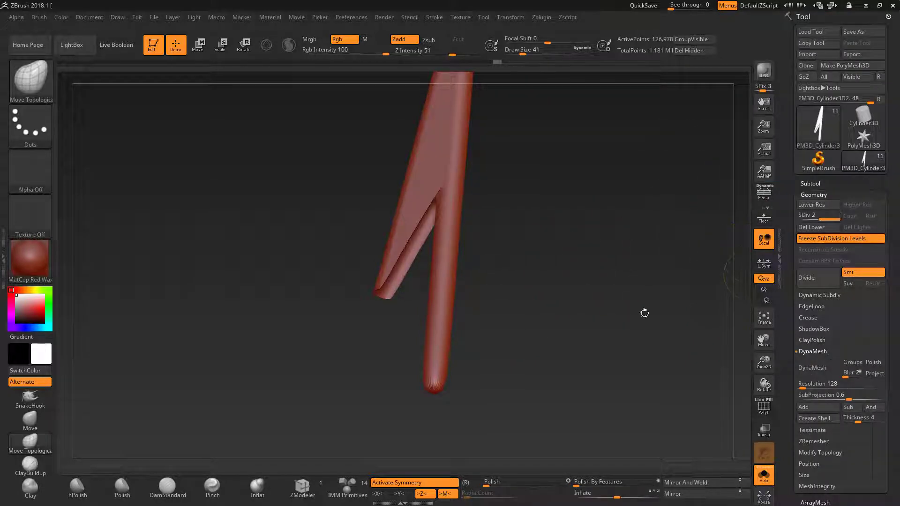
drag(645, 313, 828, 229)
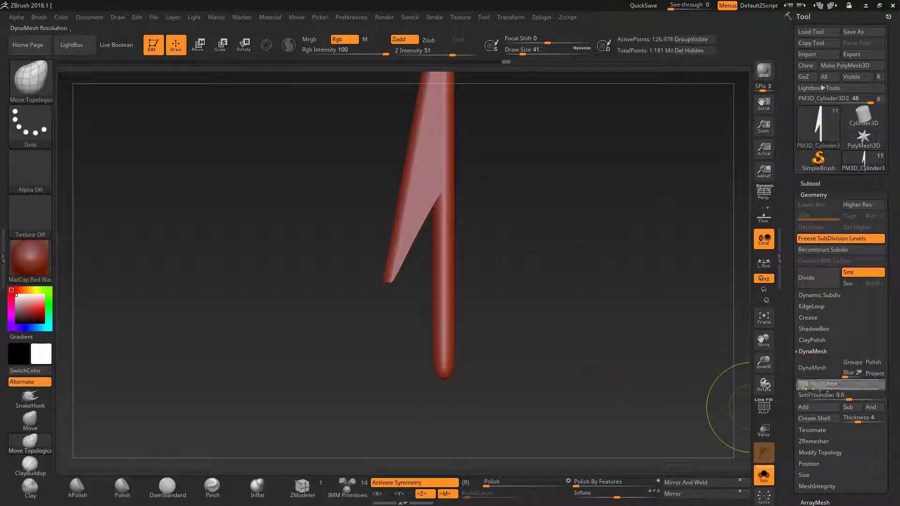
DynaMesh the rod and blade into one mesh, then smooth the lumpy spear tip
click(812, 368)
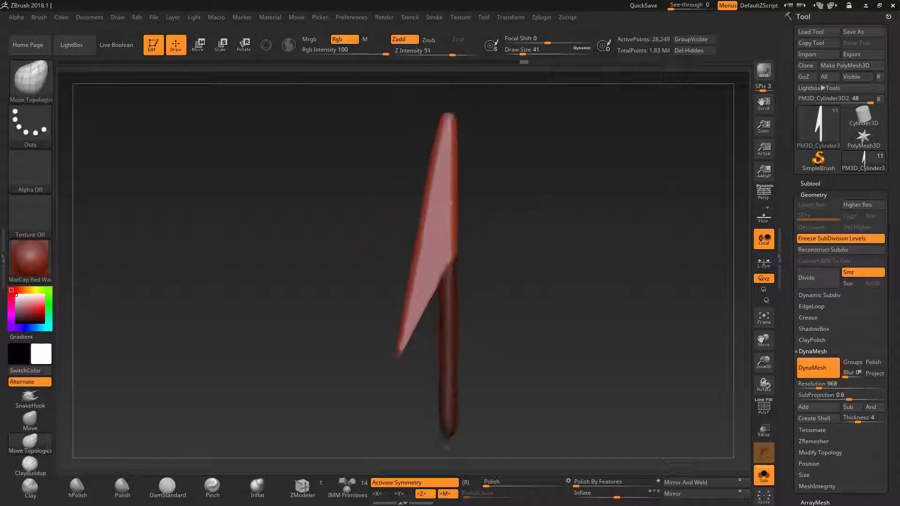
drag(416, 229, 505, 233)
key(ctrl)
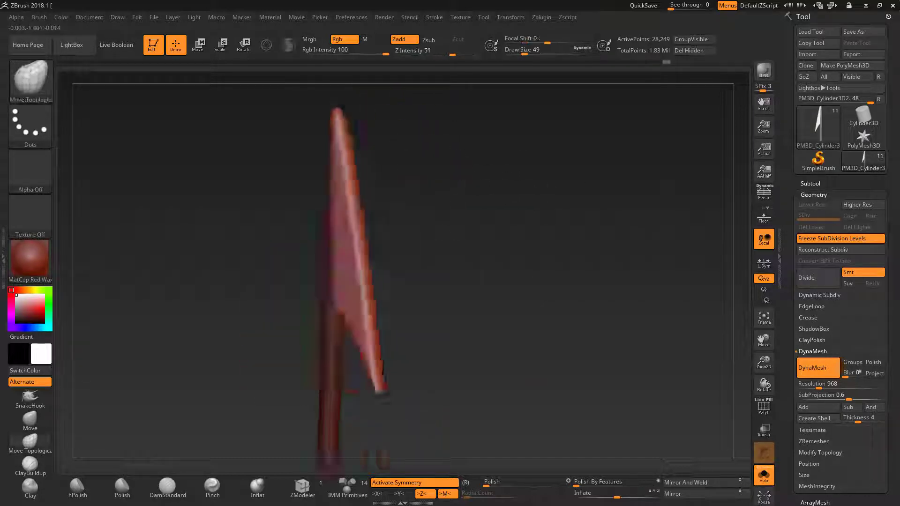
drag(391, 347, 345, 164)
key(b)
click(439, 335)
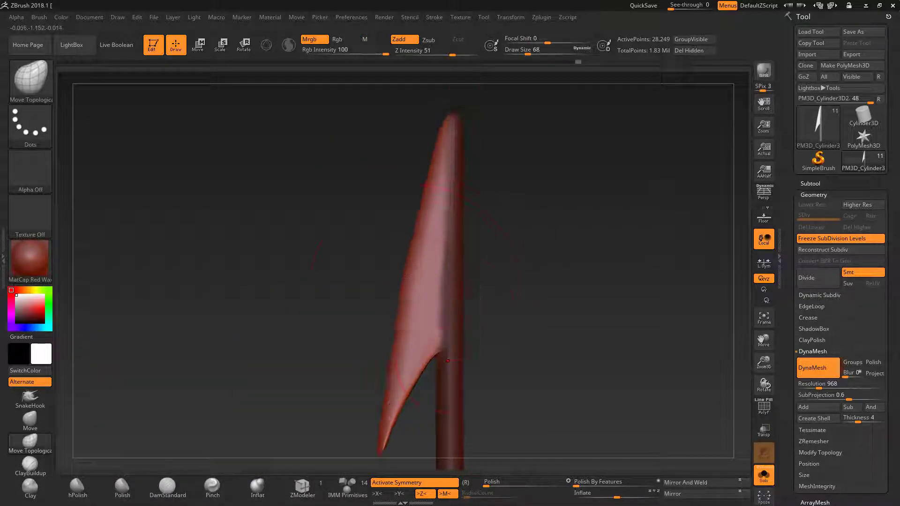
key(space)
drag(507, 291, 562, 296)
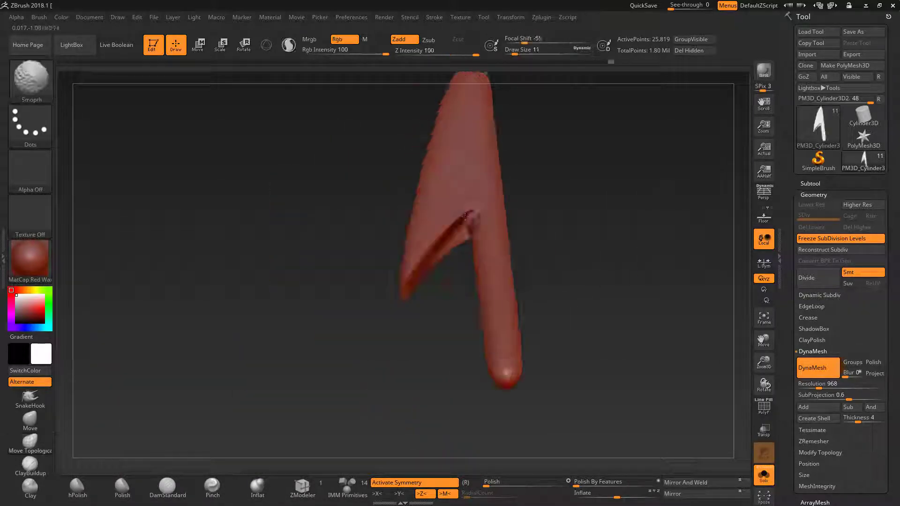
drag(451, 224, 469, 281)
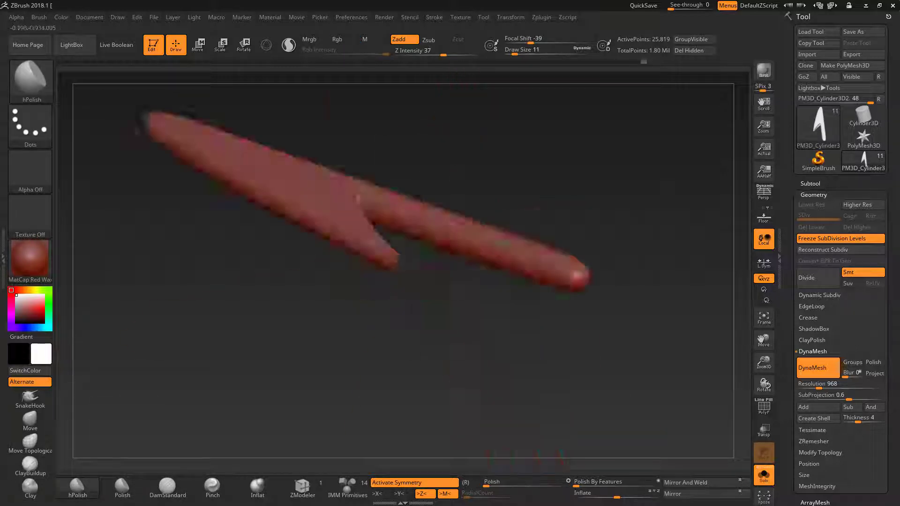
mouse_move(371, 229)
shift+mouse_down()
mouse_move(526, 276)
mouse_move(451, 299)
mouse_move(516, 150)
shift+mouse_up()
Pull the barb tip further outward with SnakeHook and smooth the barb and blade
click(30, 399)
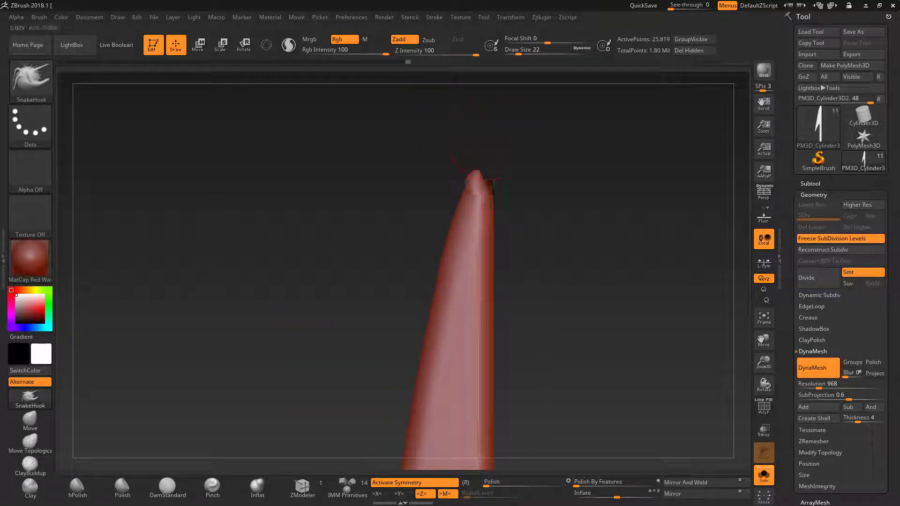
drag(140, 366, 126, 375)
mouse_move(482, 196)
mouse_down()
mouse_move(451, 245)
mouse_move(451, 300)
mouse_up()
drag(540, 335, 488, 195)
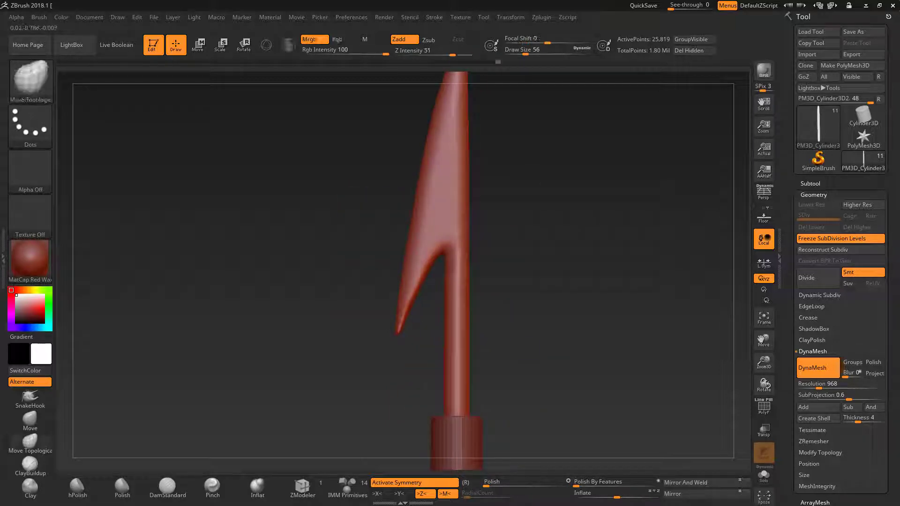
mouse_move(487, 195)
mouse_down()
mouse_move(464, 275)
mouse_move(578, 262)
mouse_move(602, 368)
mouse_move(569, 336)
mouse_move(610, 450)
mouse_up()
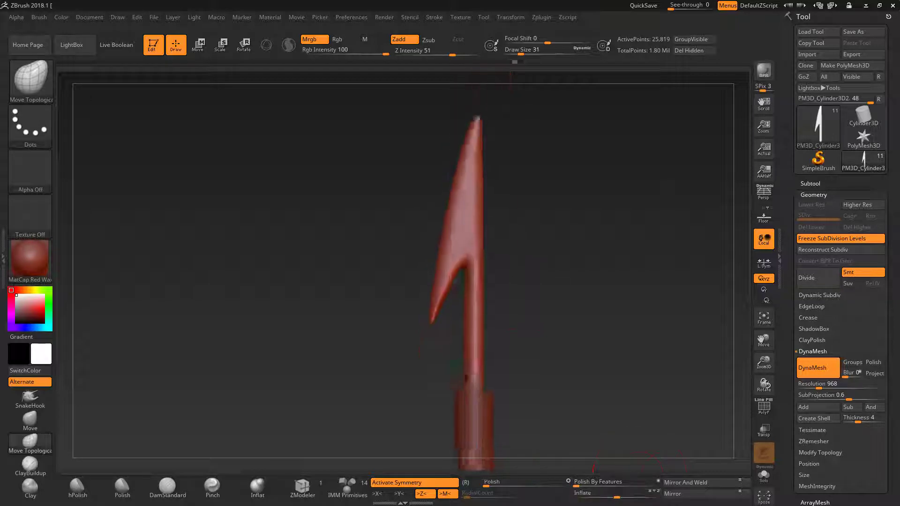
Refine the barb with SnakeHook and inspect the spear tip from several angles
key(b)
key(s)
key(h)
drag(441, 339, 436, 297)
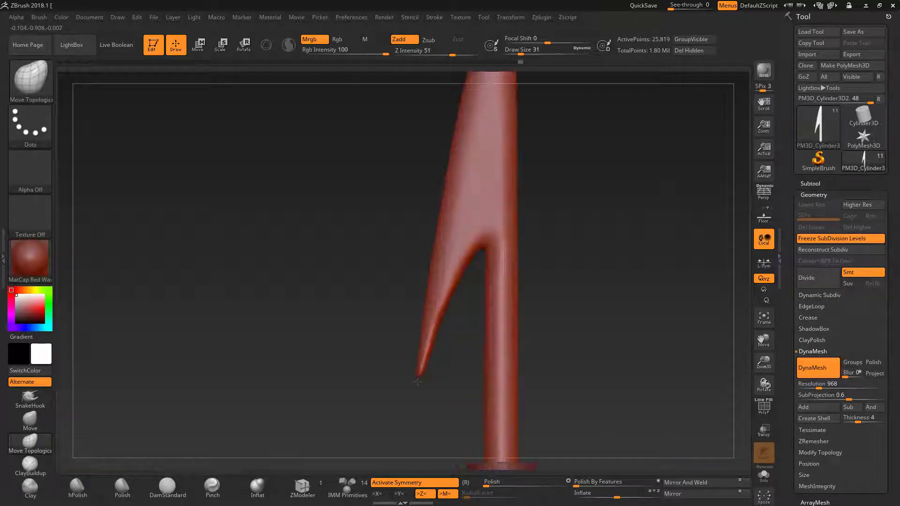
drag(418, 378, 537, 238)
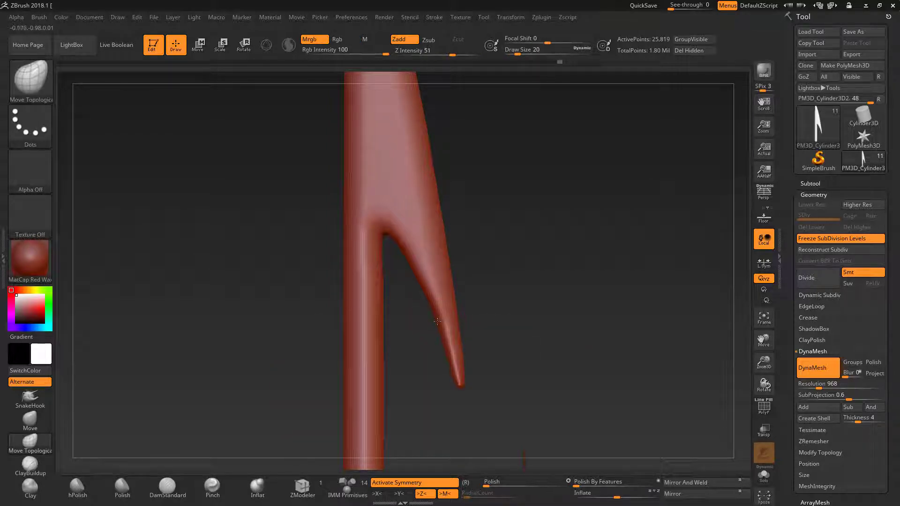
drag(437, 322, 474, 284)
drag(527, 267, 449, 267)
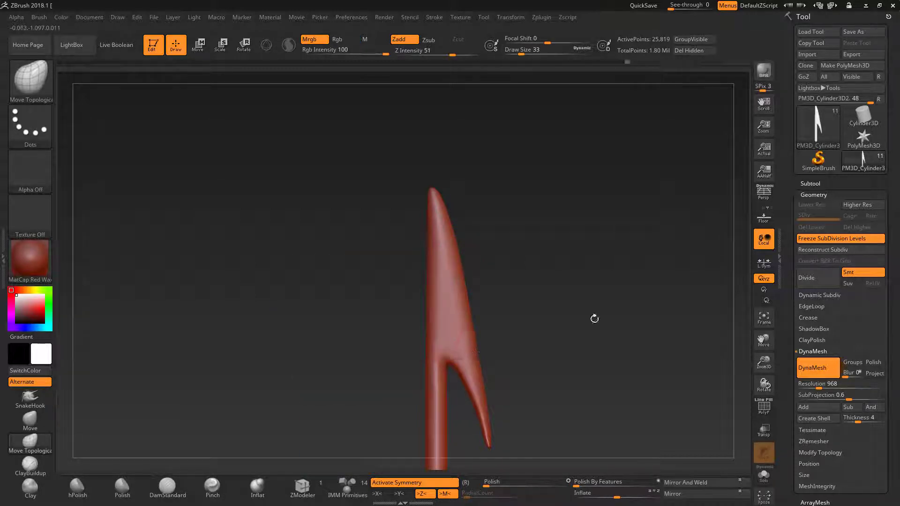
mouse_move(594, 318)
mouse_down()
mouse_move(608, 257)
mouse_move(443, 202)
mouse_up()
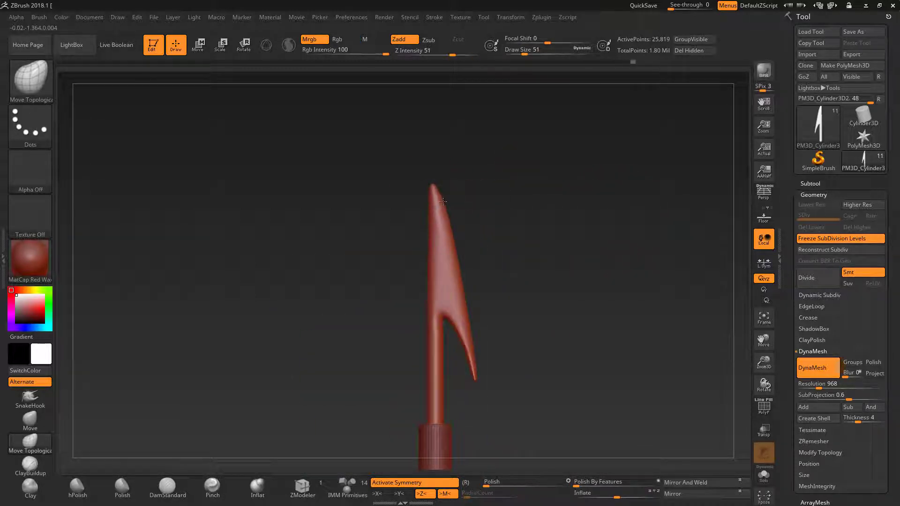
drag(516, 258, 569, 304)
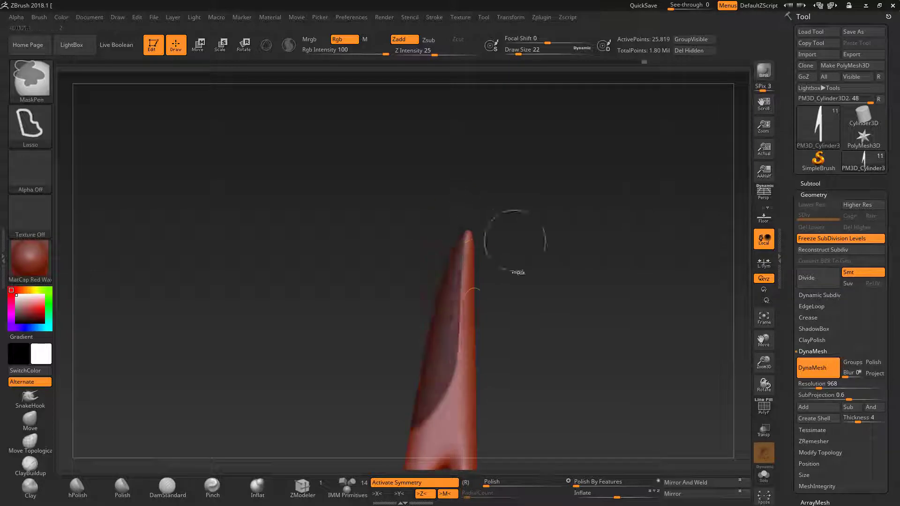
drag(473, 237, 586, 445)
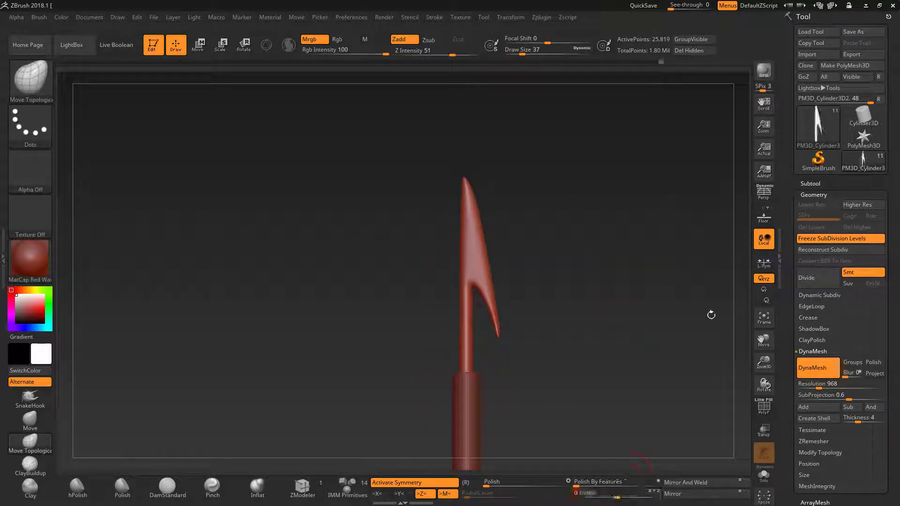
click(814, 195)
click(817, 302)
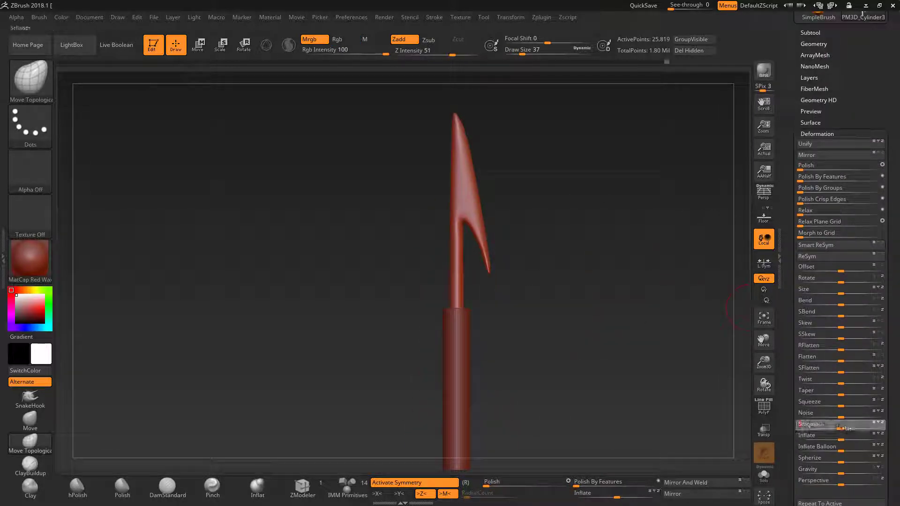
Mask the upper spike and place a transpose line along the spear
drag(586, 328, 623, 382)
click(814, 44)
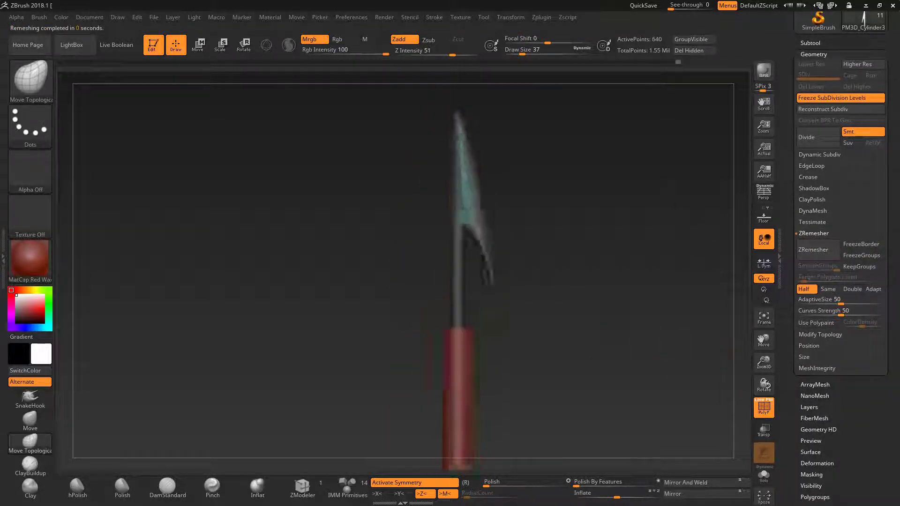
mouse_move(680, 305)
mouse_down()
mouse_move(626, 349)
mouse_move(589, 195)
mouse_up()
key(shift+f)
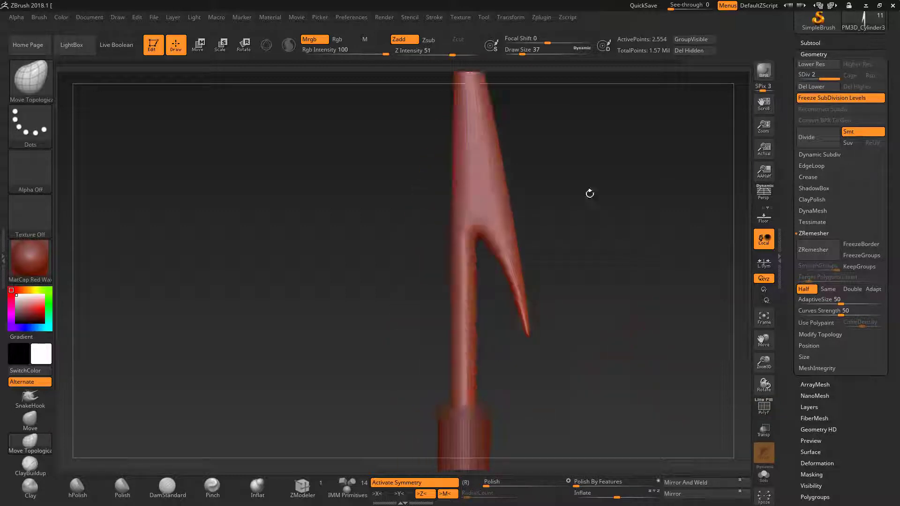
ctrl+drag(378, 157, 492, 216)
drag(585, 269, 488, 291)
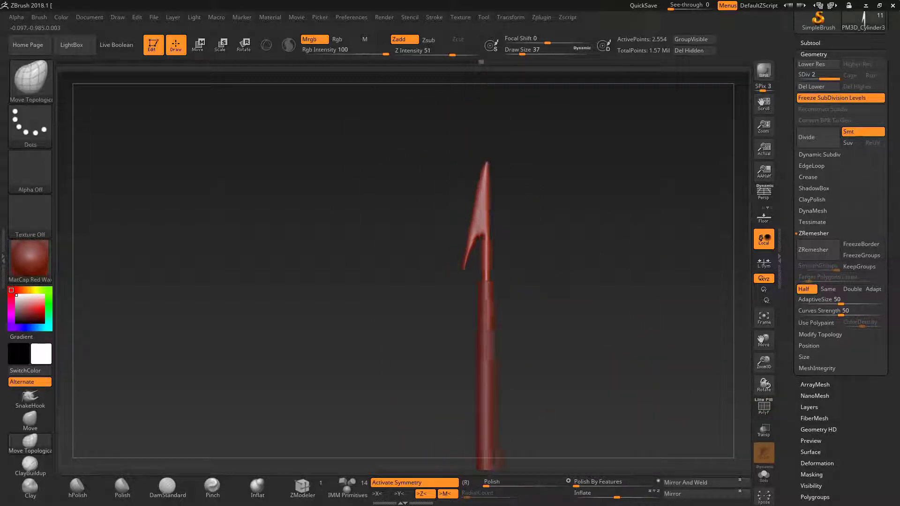
key(w)
alt+drag(488, 162, 435, 265)
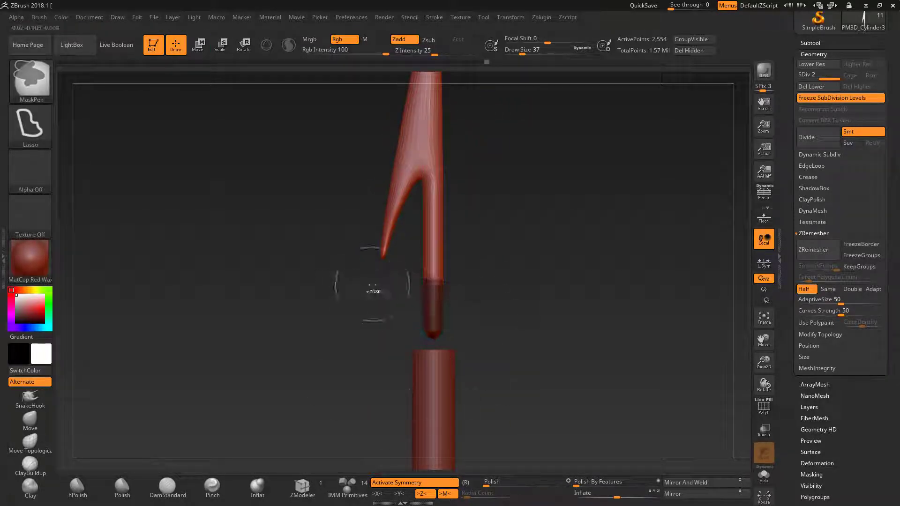
key(w)
ctrl+drag(432, 285, 432, 153)
drag(432, 315, 431, 128)
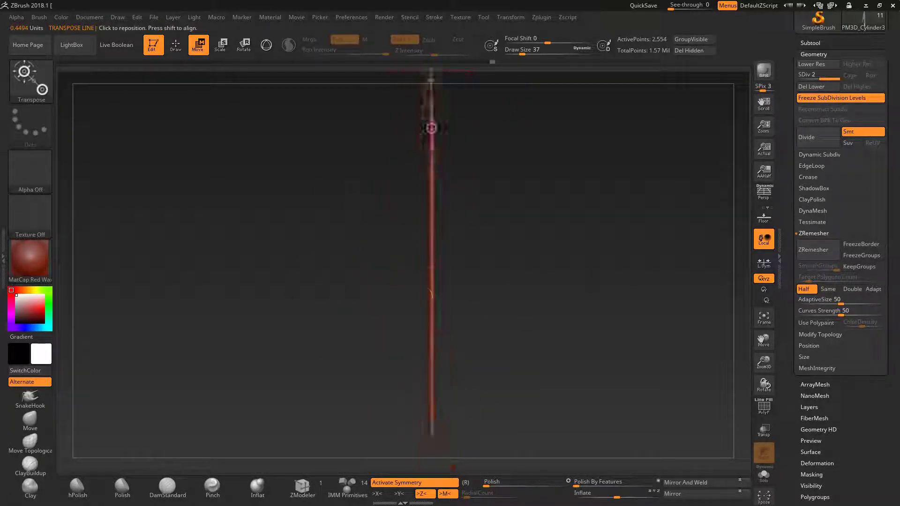
key(q)
ZRemesh the spear tip to 2,530 active points and view its wireframe
click(803, 251)
click(763, 406)
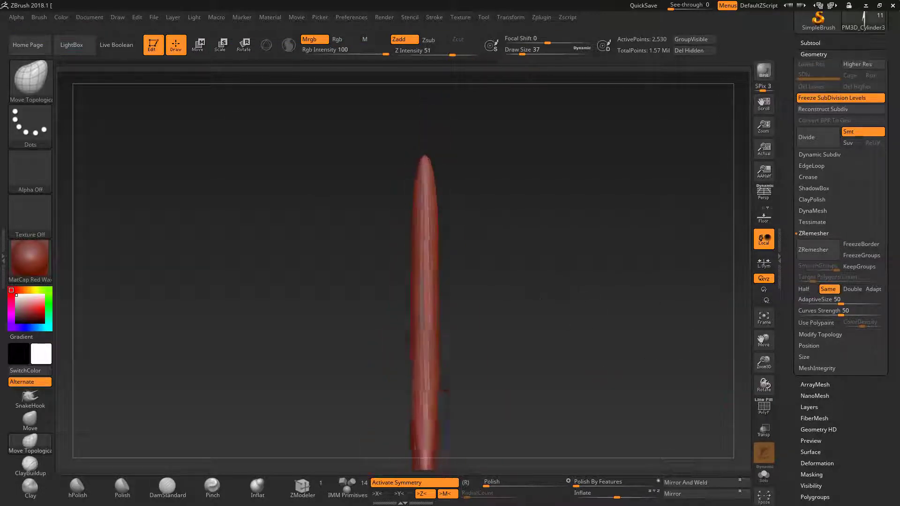
mouse_move(553, 304)
mouse_down()
mouse_move(641, 271)
mouse_move(565, 235)
mouse_move(542, 150)
mouse_up()
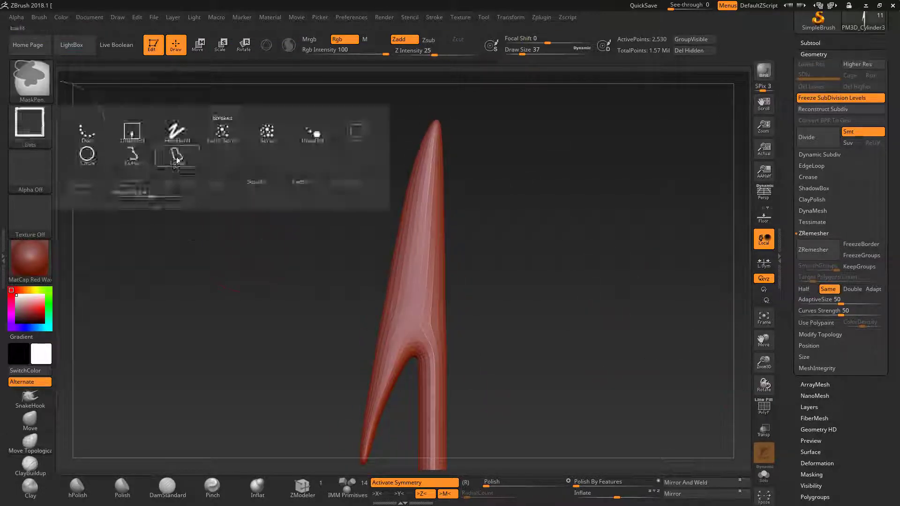
key(w)
click(213, 488)
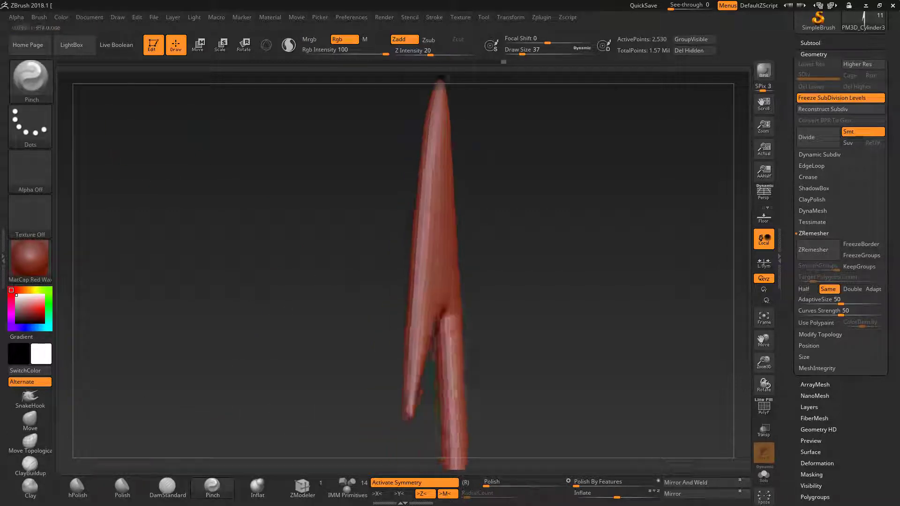
mouse_move(515, 282)
mouse_down()
mouse_move(480, 191)
mouse_move(824, 341)
mouse_up()
DynaMesh the spear into a denser, smoother mesh and frame the blade
click(812, 211)
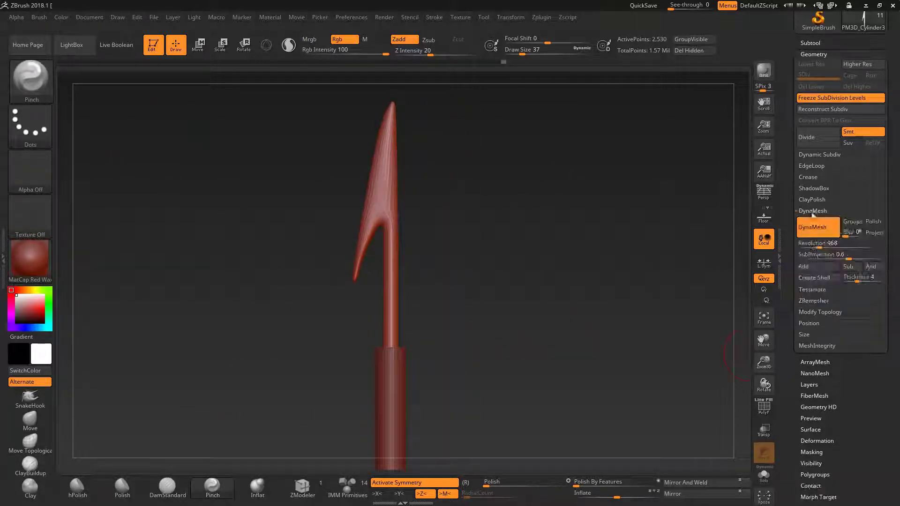
click(814, 227)
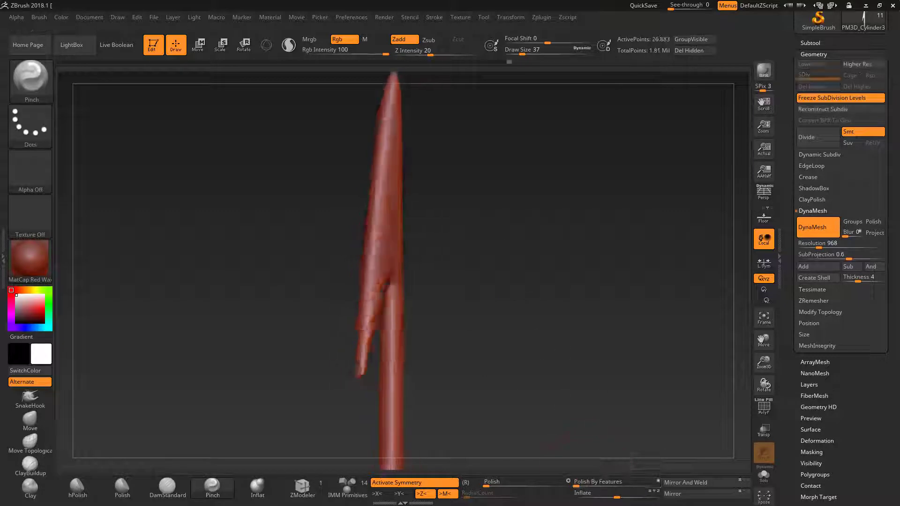
drag(545, 267, 487, 150)
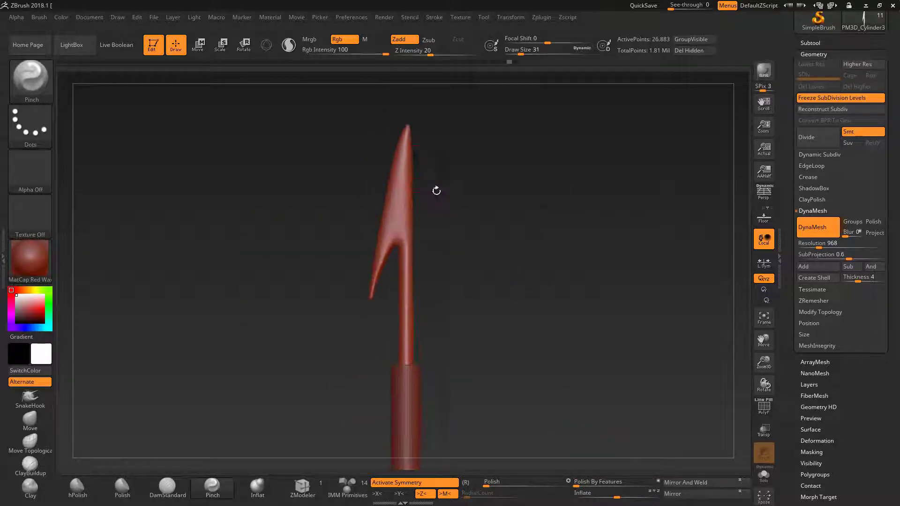
drag(393, 159, 416, 127)
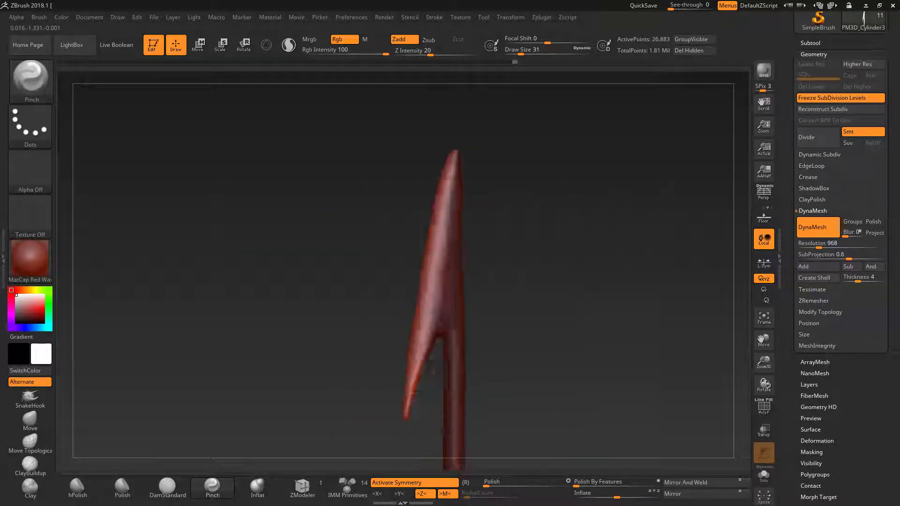
Mask across the spear blade along a straight line using a curve stroke
click(39, 131)
click(132, 155)
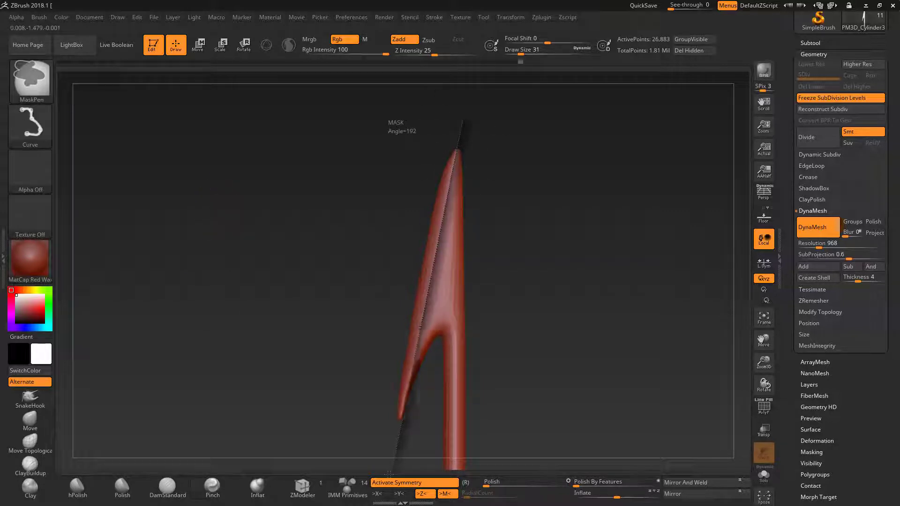
drag(458, 266, 430, 145)
click(212, 488)
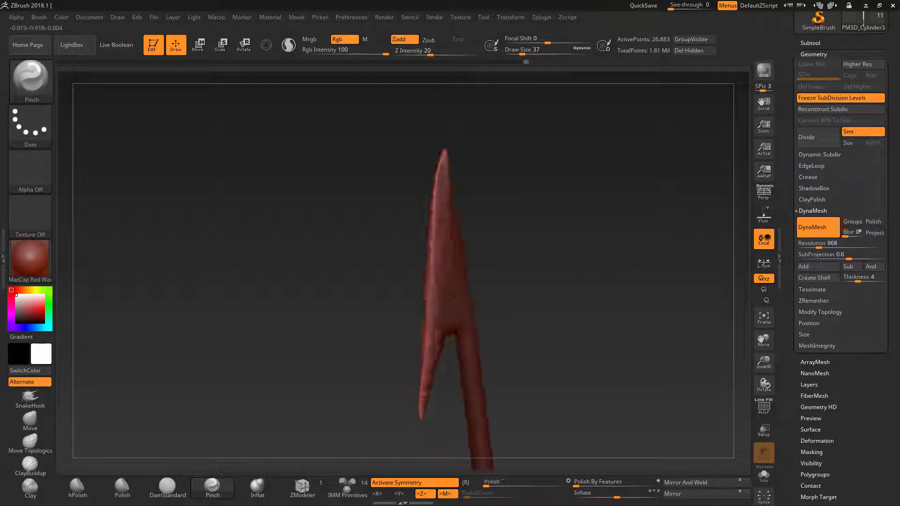
mouse_move(515, 263)
mouse_down()
mouse_move(538, 197)
mouse_move(538, 302)
mouse_up()
key(ctrl)
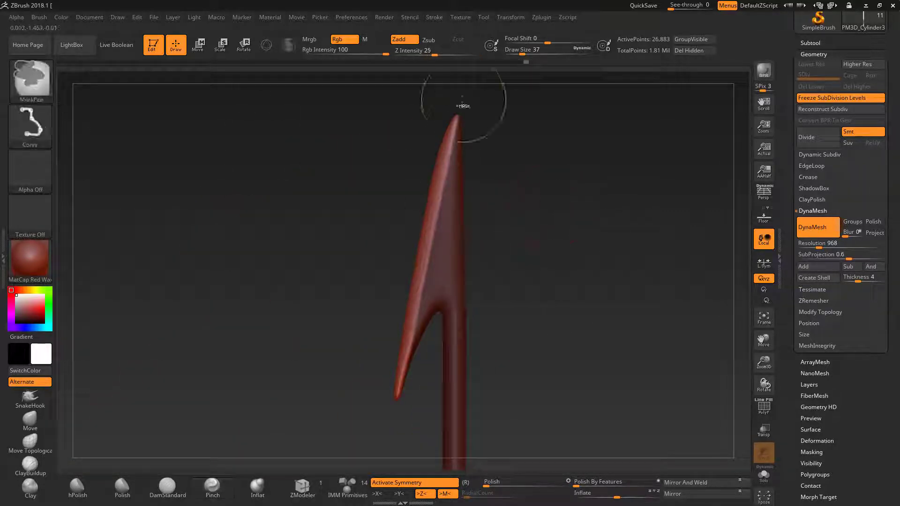
mouse_move(454, 327)
mouse_down()
mouse_move(572, 187)
mouse_move(477, 151)
mouse_up()
mouse_move(476, 264)
mouse_down()
mouse_move(488, 241)
mouse_move(469, 140)
mouse_move(603, 261)
mouse_move(472, 170)
mouse_move(417, 173)
mouse_move(457, 169)
mouse_move(573, 192)
mouse_up()
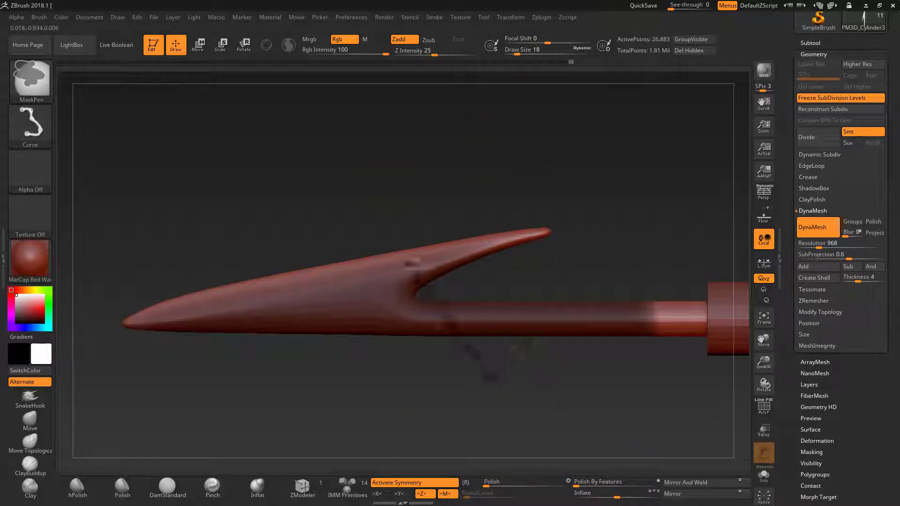
ctrl+drag(452, 254, 84, 338)
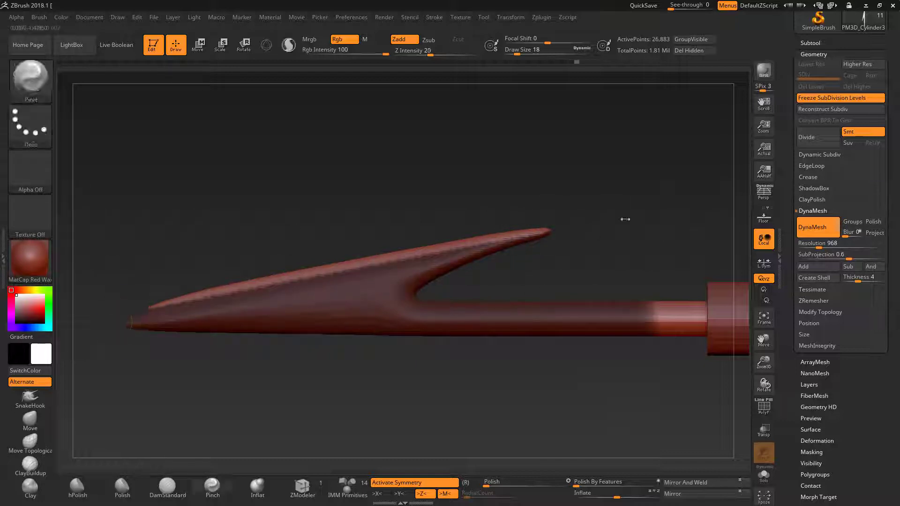
mouse_move(625, 217)
mouse_down()
mouse_move(154, 368)
mouse_move(588, 218)
mouse_move(586, 272)
mouse_up()
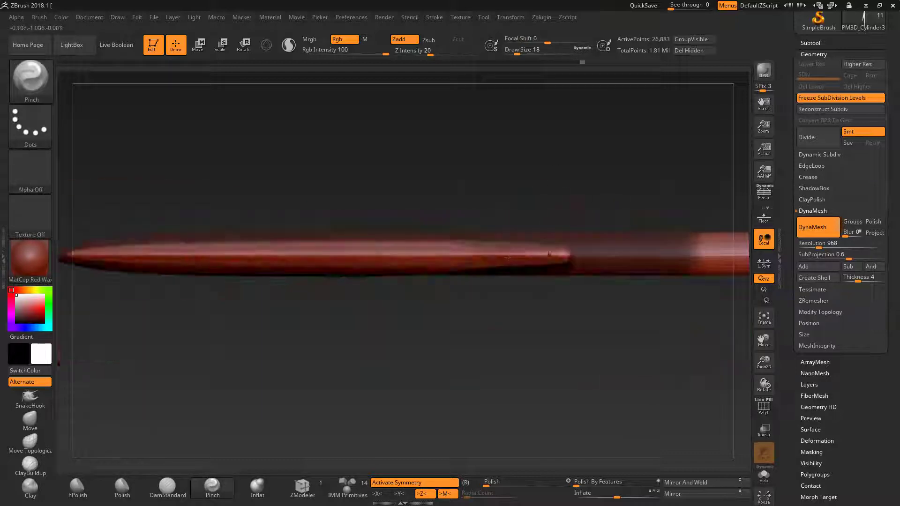
Smooth the forked tip with a smaller brush, then turn the spear upright in side view
key(space)
mouse_move(419, 314)
mouse_down()
mouse_move(575, 247)
mouse_move(422, 282)
mouse_move(329, 329)
mouse_up()
key(space)
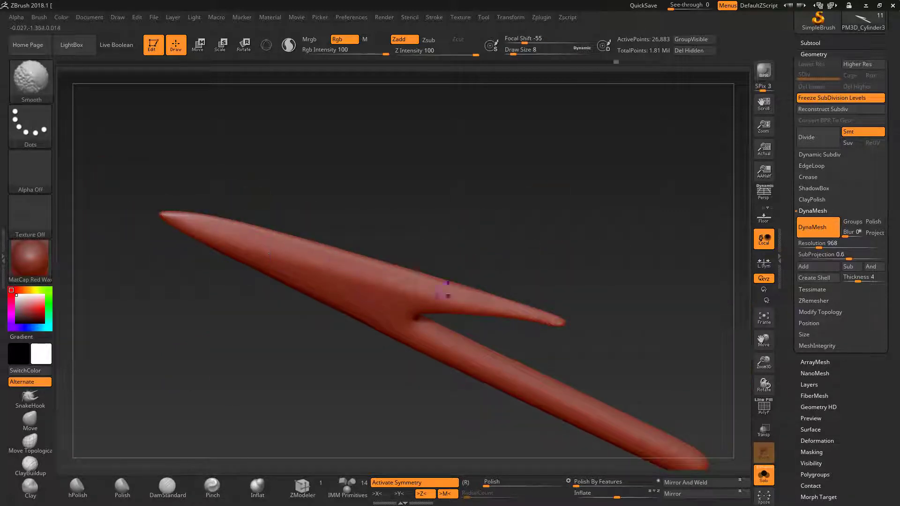
mouse_move(615, 292)
shift+mouse_down()
mouse_move(577, 335)
mouse_move(618, 292)
mouse_move(565, 317)
shift+mouse_up()
key(space)
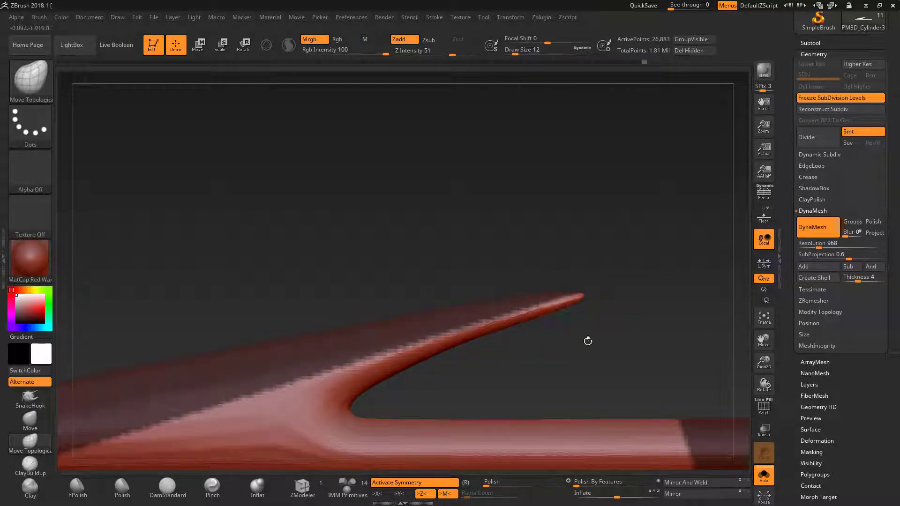
drag(641, 327, 509, 319)
key(space)
mouse_move(603, 293)
mouse_down()
mouse_move(526, 345)
mouse_move(618, 260)
mouse_move(520, 334)
mouse_move(573, 275)
mouse_move(462, 452)
mouse_move(604, 179)
mouse_move(441, 259)
mouse_up()
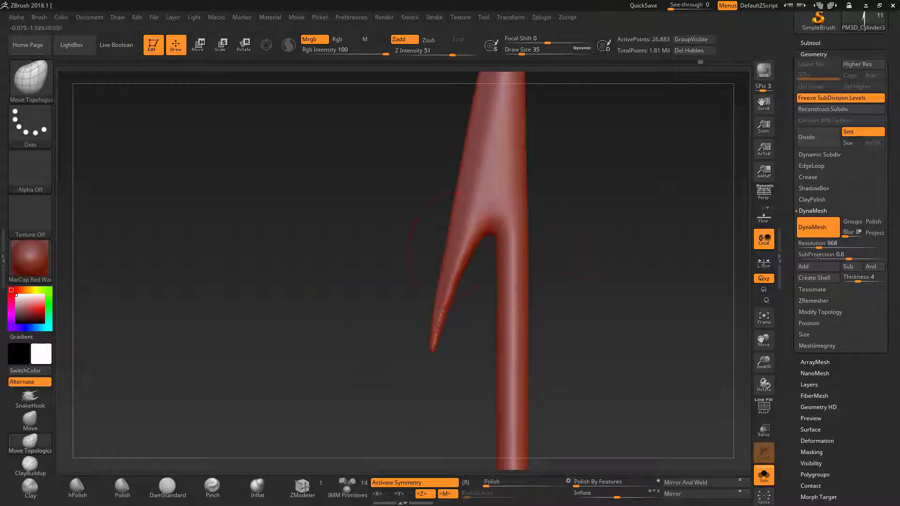
Pull the side barb into a sharp point and lay a Transpose line along the spear
mouse_move(451, 215)
mouse_down()
mouse_move(471, 143)
mouse_move(653, 220)
mouse_move(635, 231)
mouse_up()
key(w)
mouse_move(422, 404)
mouse_down()
mouse_move(423, 130)
mouse_move(411, 130)
mouse_move(504, 125)
mouse_move(488, 121)
mouse_up()
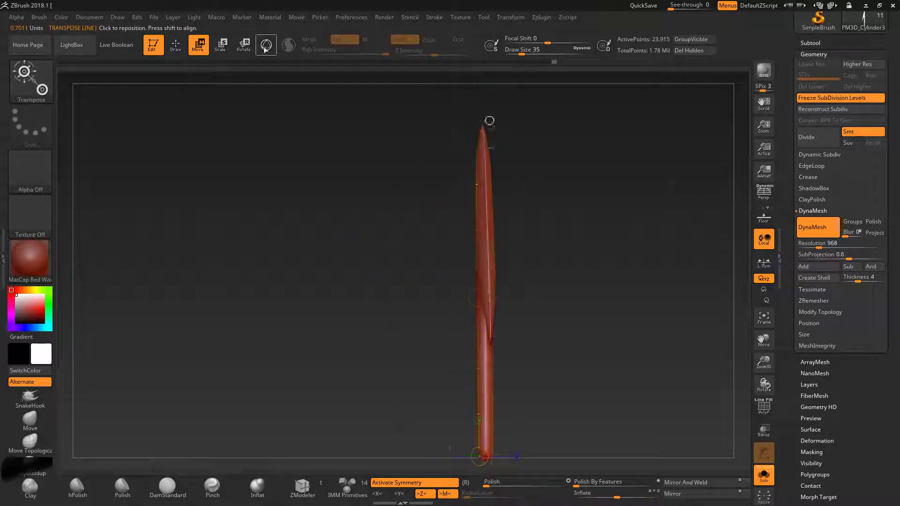
Widen the spear head with a Gizmo 3D Deformer cage, with symmetry turned off
click(265, 46)
click(422, 371)
click(424, 375)
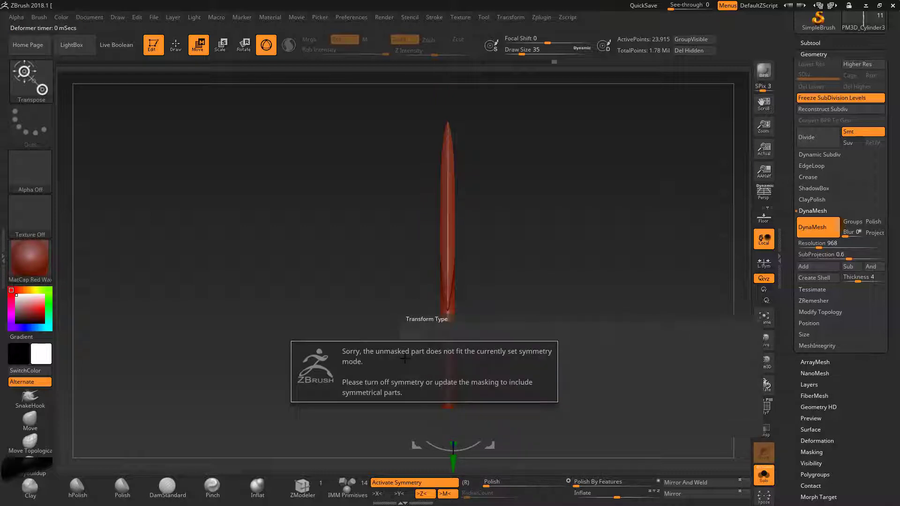
click(419, 332)
click(413, 378)
key(x)
click(422, 328)
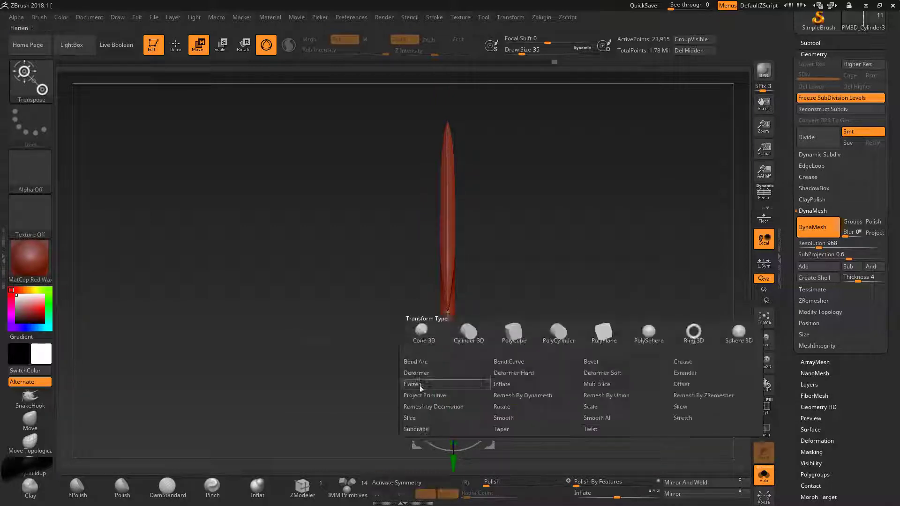
click(492, 389)
mouse_move(455, 121)
mouse_down()
mouse_move(434, 208)
mouse_move(439, 339)
mouse_move(267, 130)
mouse_move(328, 140)
mouse_move(305, 40)
mouse_up()
Smooth the spear surface and nudge the barb beside the shaft into shape
key(q)
key(x)
shift+drag(375, 108, 467, 160)
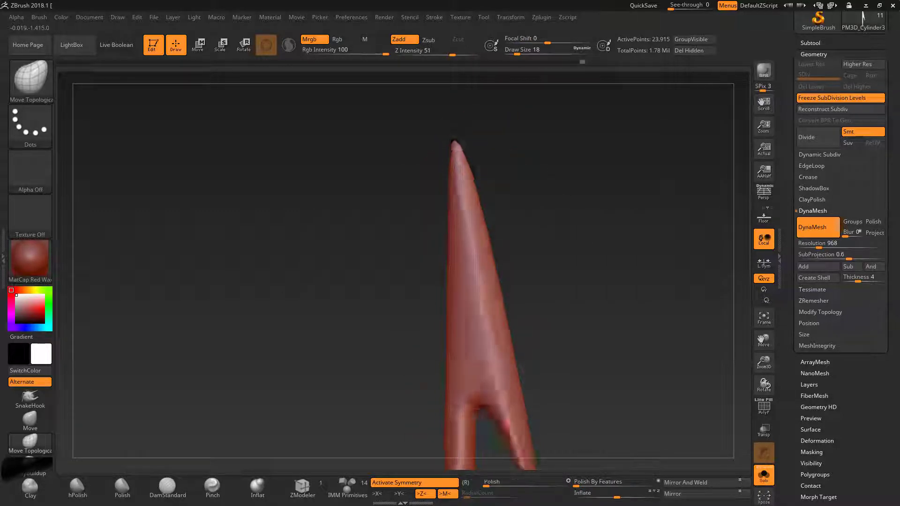
mouse_move(554, 211)
mouse_down()
mouse_move(607, 221)
mouse_move(567, 228)
mouse_up()
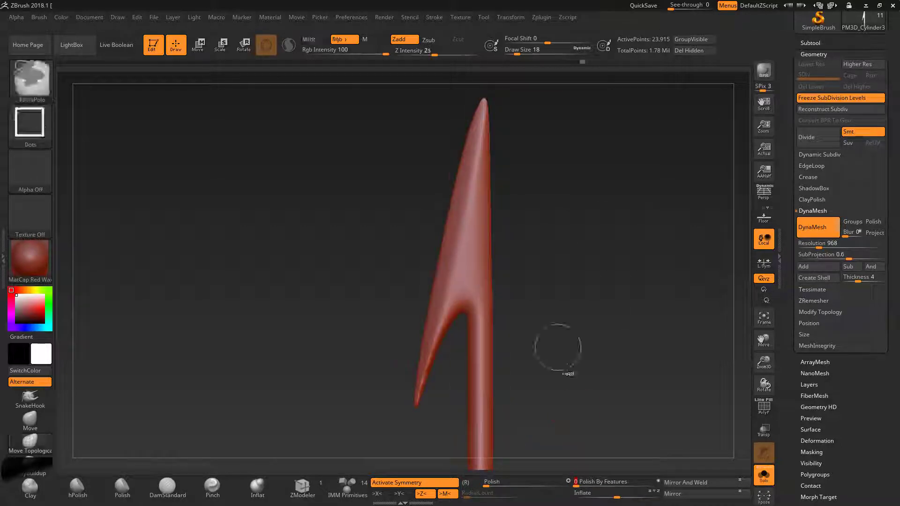
mouse_move(528, 395)
mouse_down()
mouse_move(716, 166)
mouse_move(750, 262)
mouse_up()
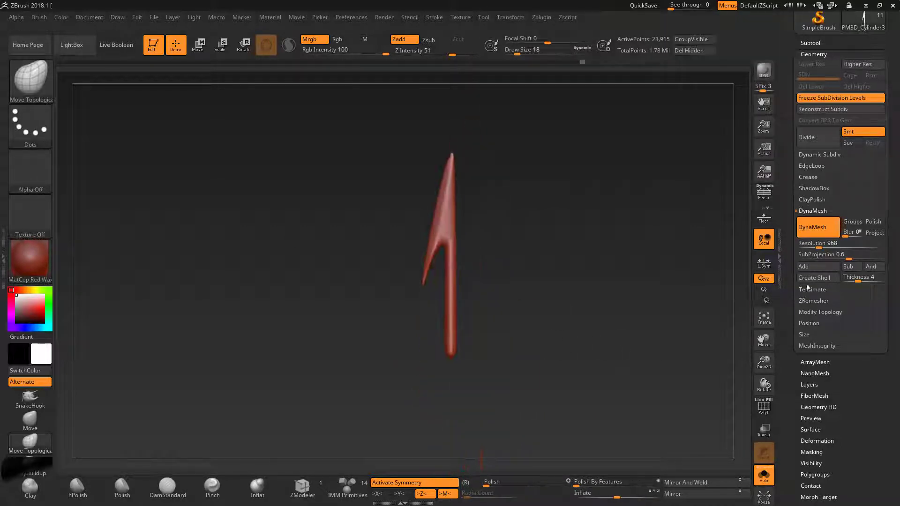
ZRemesh the spear tip to 4,131 points and check the new wireframe
click(814, 301)
click(763, 407)
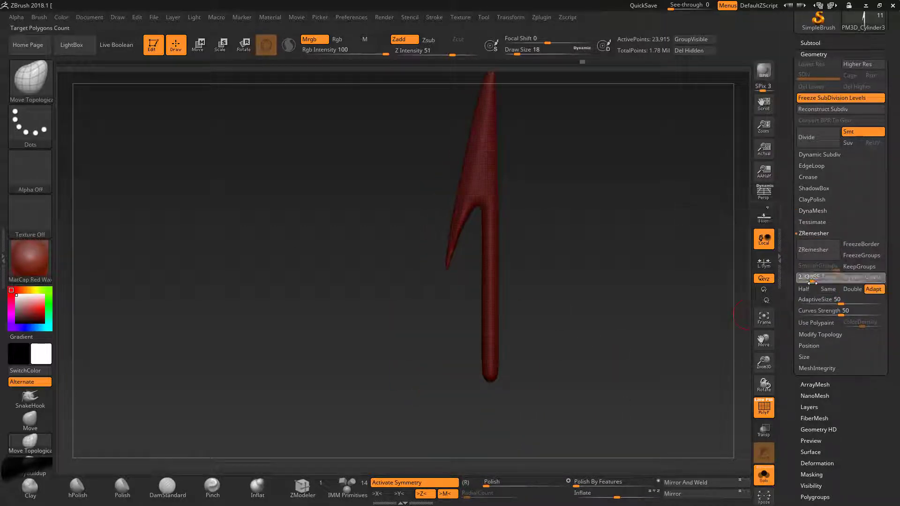
click(813, 250)
drag(611, 307, 583, 392)
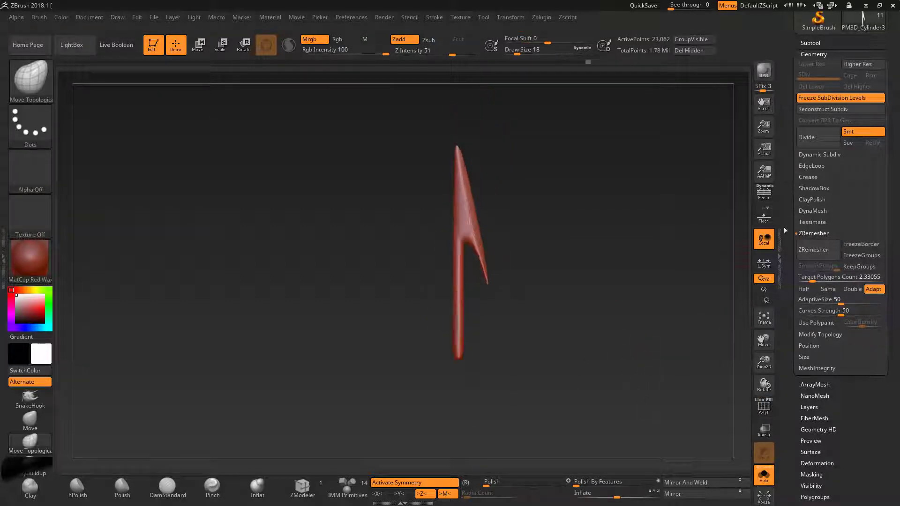
drag(785, 231, 785, 372)
alt+drag(612, 362, 607, 271)
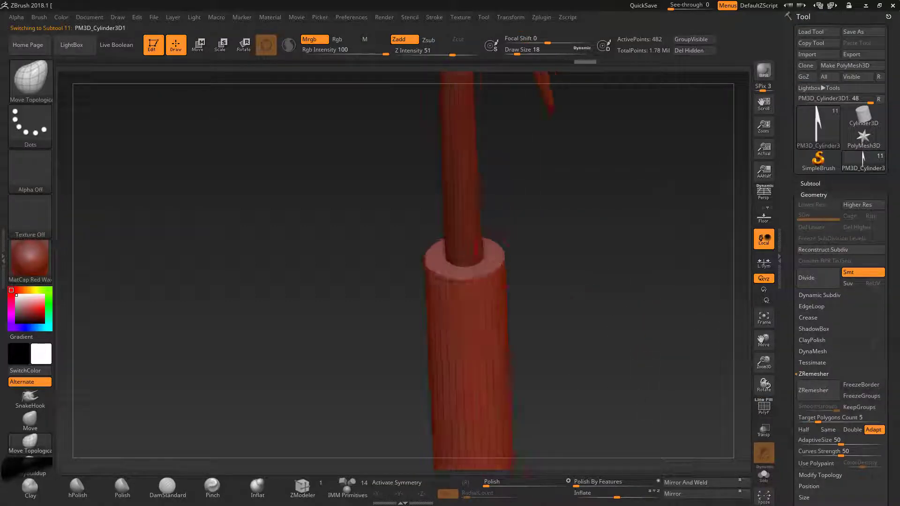
drag(573, 304, 582, 286)
Set ZModeler polygon actions on the staff cylinder, using QMesh and Inset with polygroups shown
click(303, 488)
key(space)
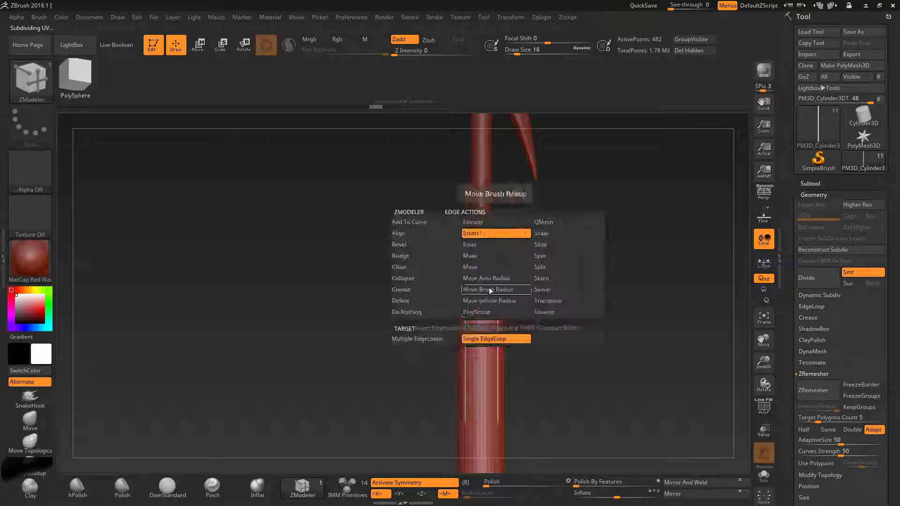
click(485, 301)
key(shift+f)
drag(634, 342, 505, 315)
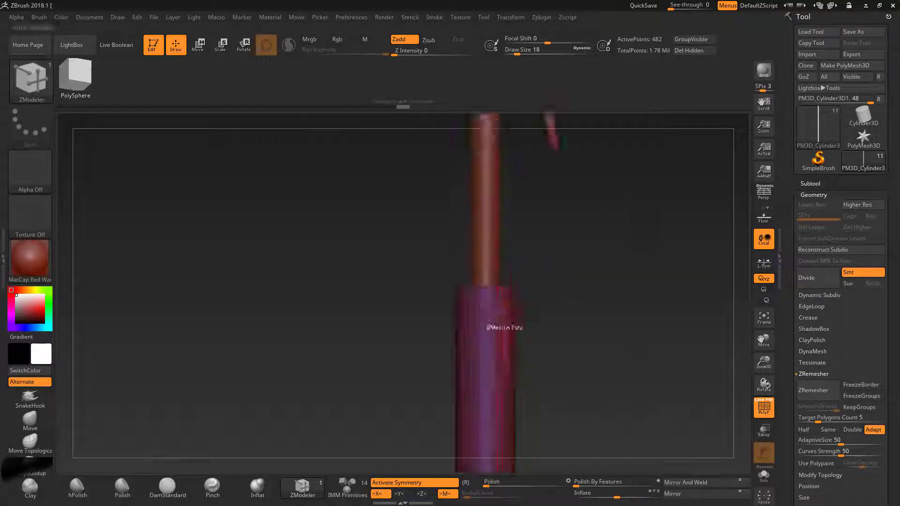
key(space)
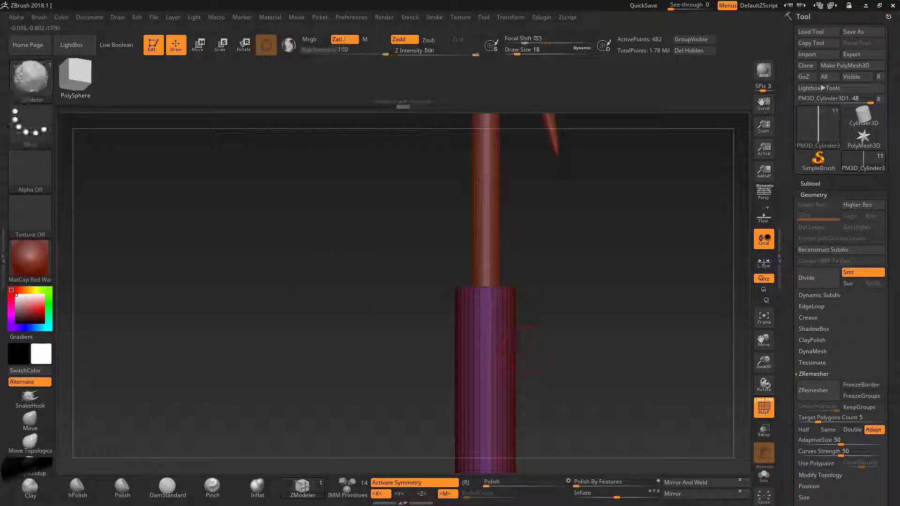
key(space)
click(485, 166)
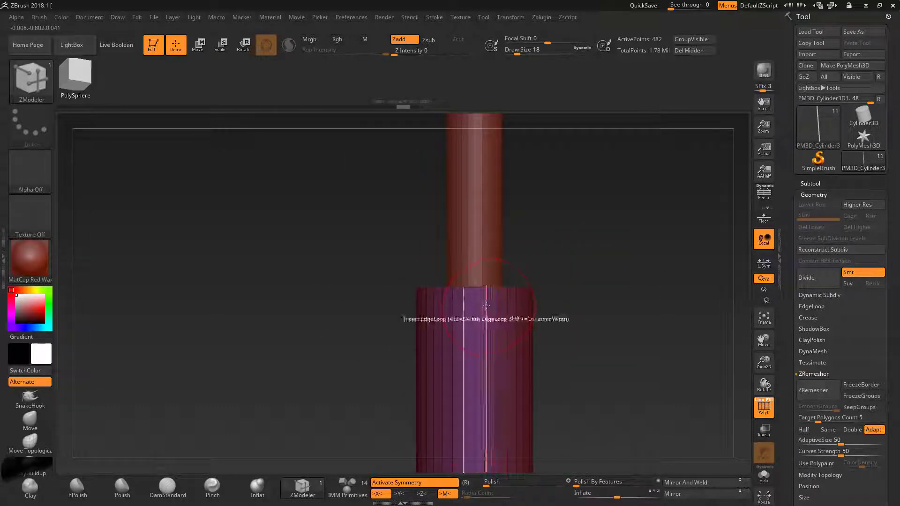
drag(486, 306, 664, 344)
Undo a trial subdivision, then Transpose-scale the cylinder shorter along its length
key(ctrl+d)
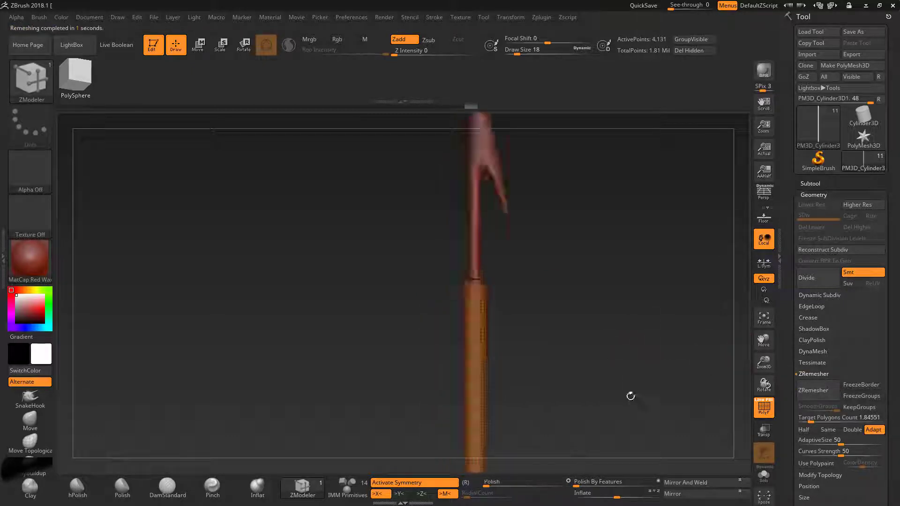
drag(630, 396, 657, 361)
key(ctrl+z)
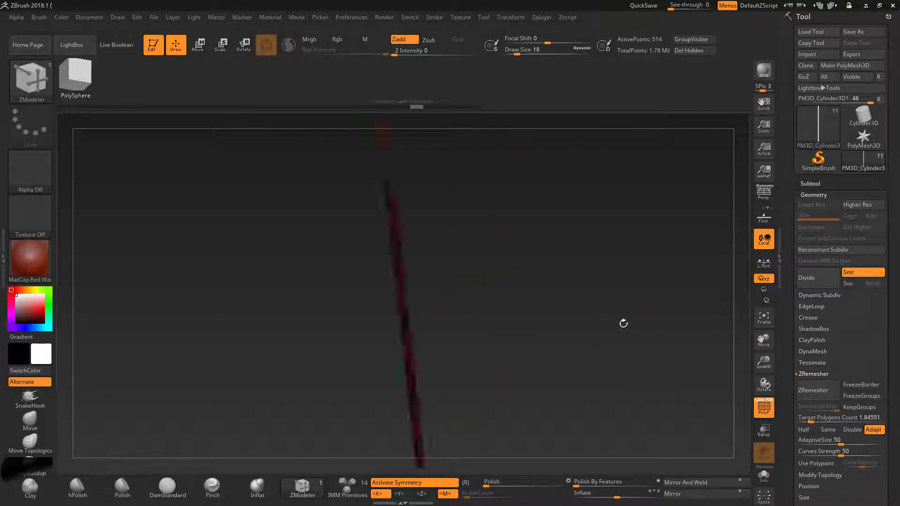
drag(624, 324, 578, 315)
drag(514, 293, 553, 300)
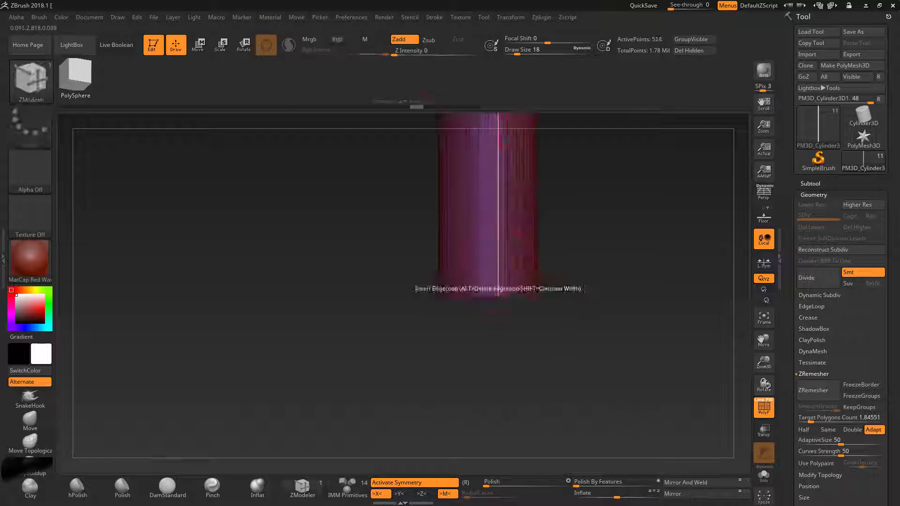
key(w)
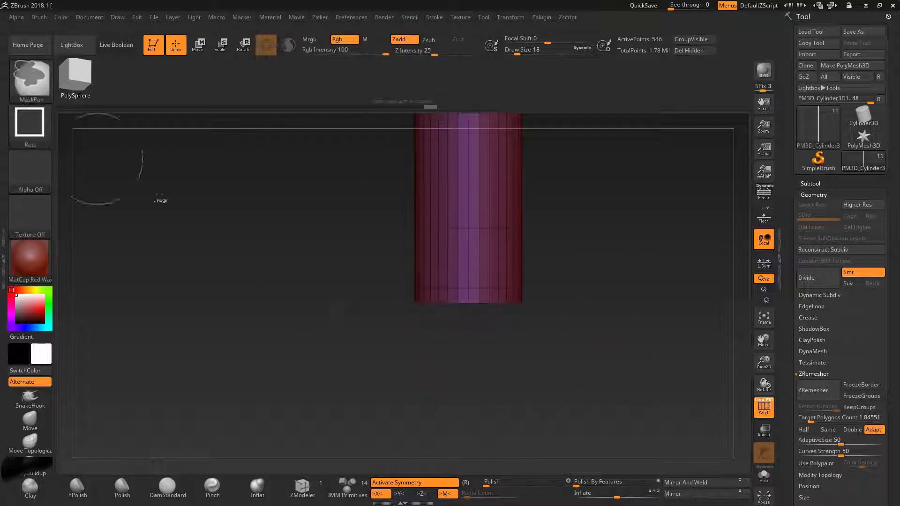
key(e)
mouse_move(463, 185)
mouse_down()
mouse_move(465, 178)
mouse_move(432, 291)
mouse_up()
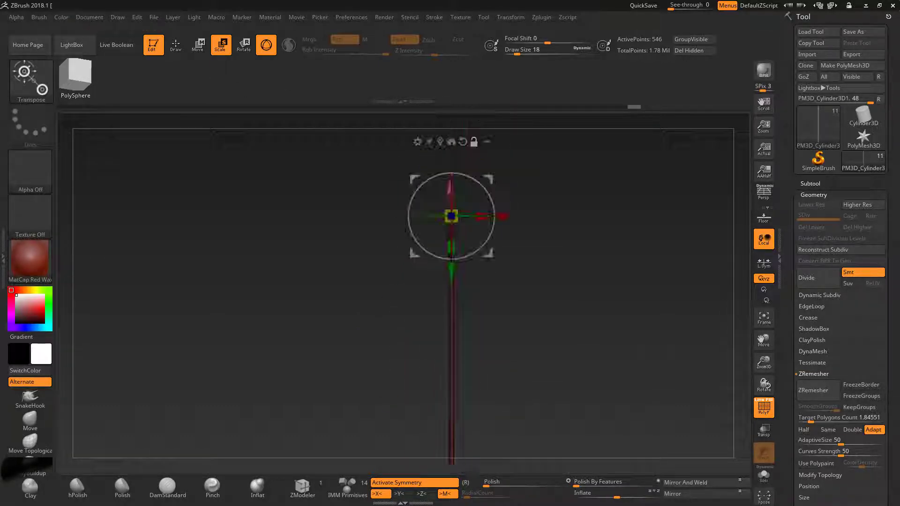
Activate the sphere subtool, expand its Geometry settings and view the whole character
click(816, 291)
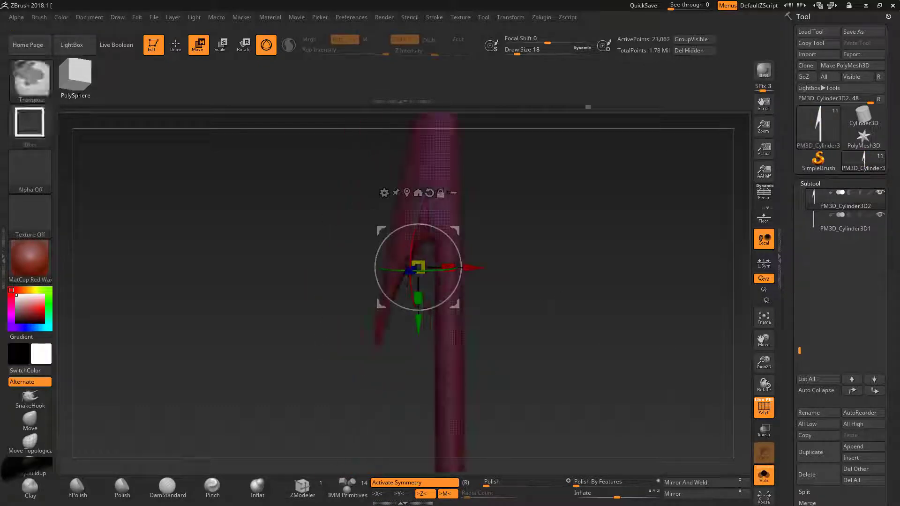
scroll(803, 265, down, 5)
click(813, 390)
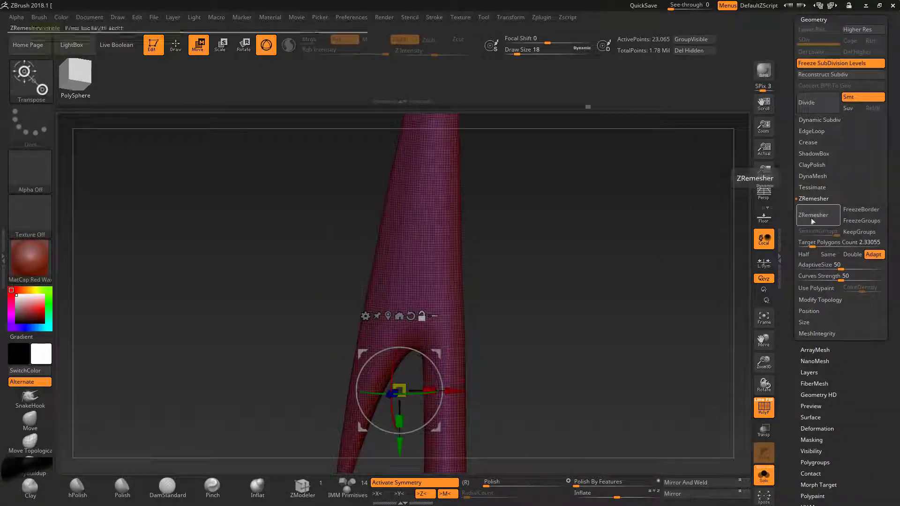
click(763, 475)
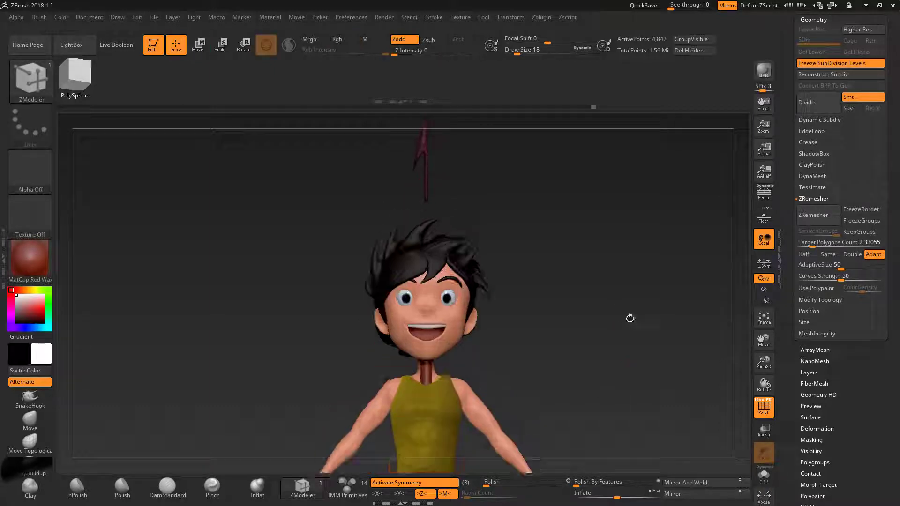
alt+drag(327, 174, 427, 364)
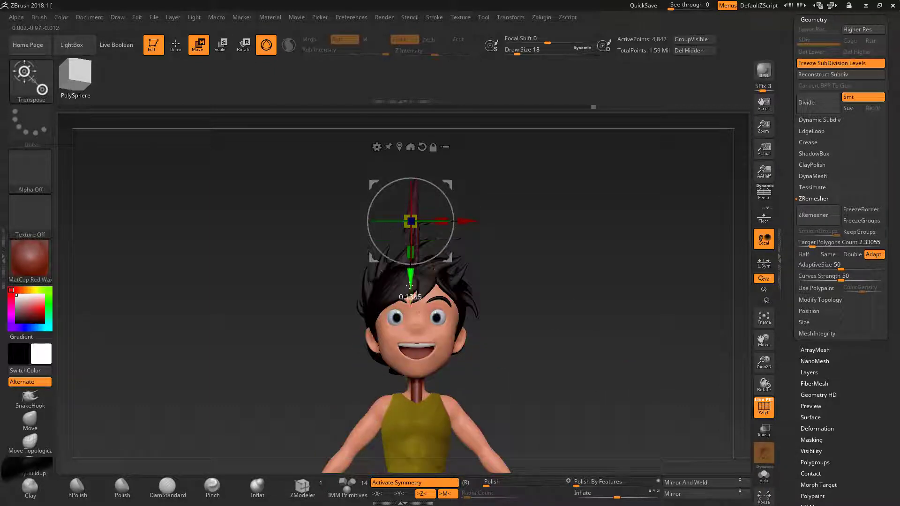
drag(778, 246, 788, 379)
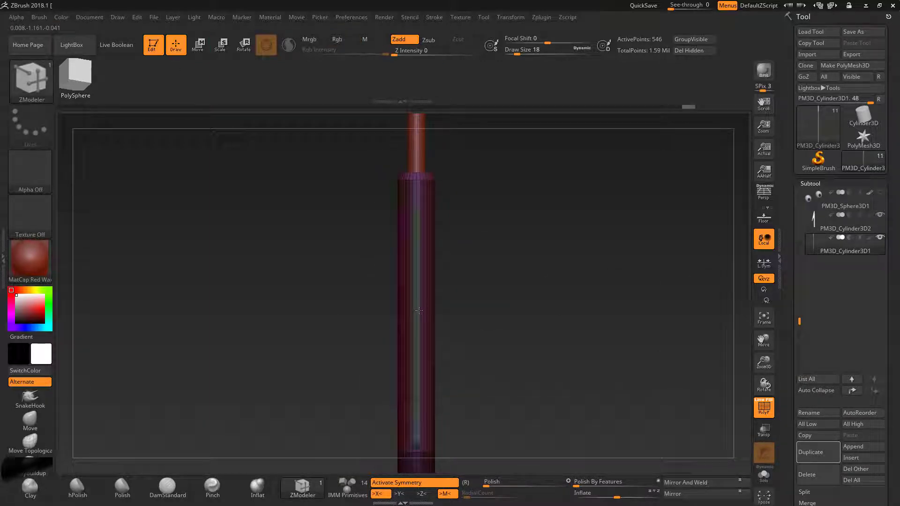
Merge the two cylinder pieces into one staff subtool and move it down
key(w)
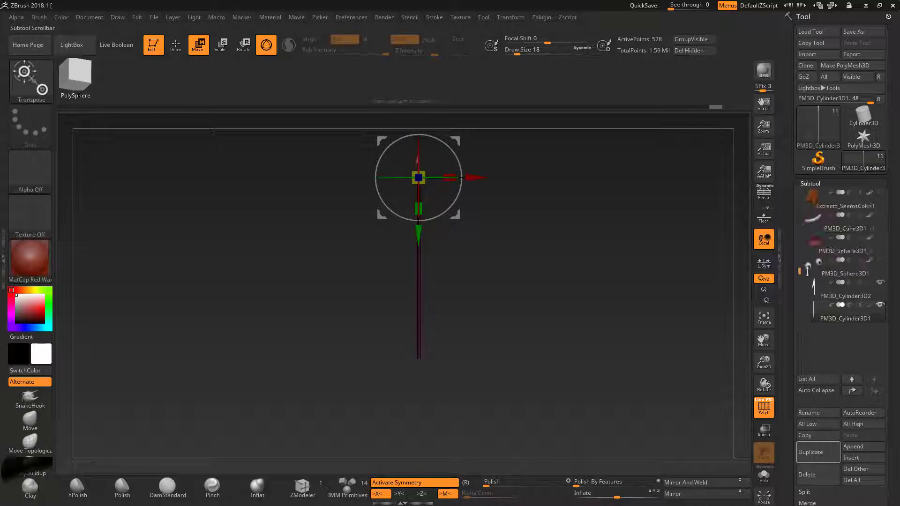
click(844, 361)
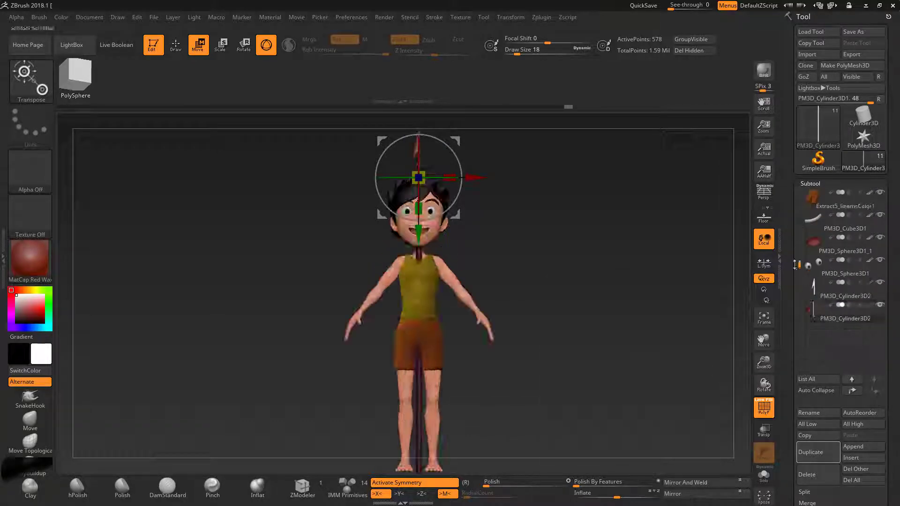
click(807, 503)
click(818, 323)
click(732, 342)
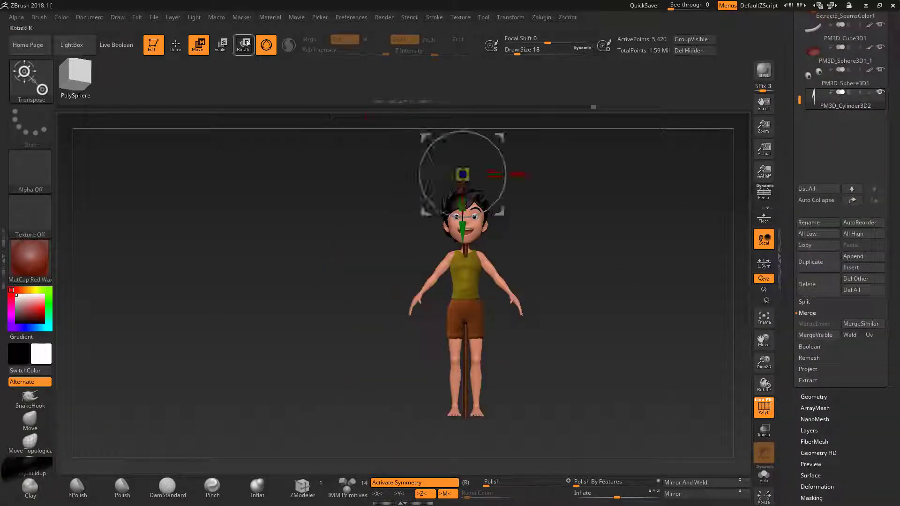
mouse_move(432, 370)
mouse_down()
mouse_move(432, 401)
mouse_move(419, 366)
mouse_up()
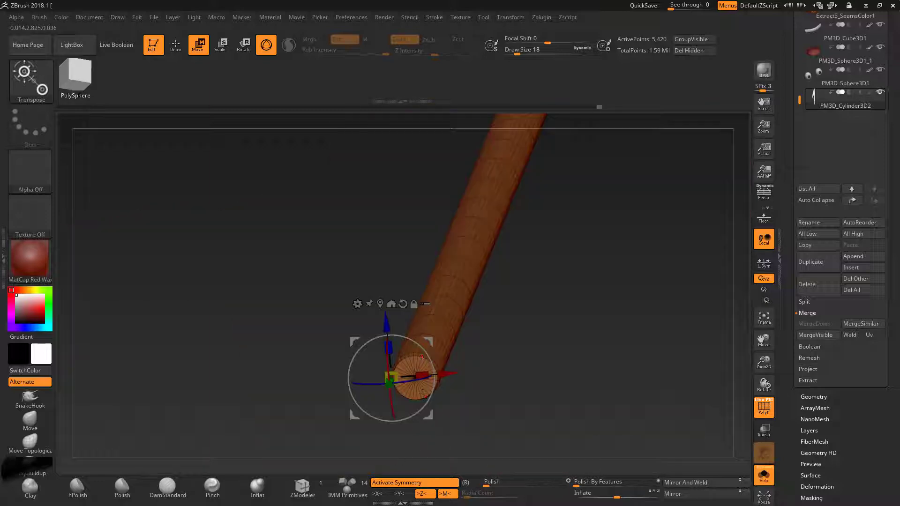
Show all subtools with the boy in view and expand the mesh's Geometry settings
key(alt+shift+s)
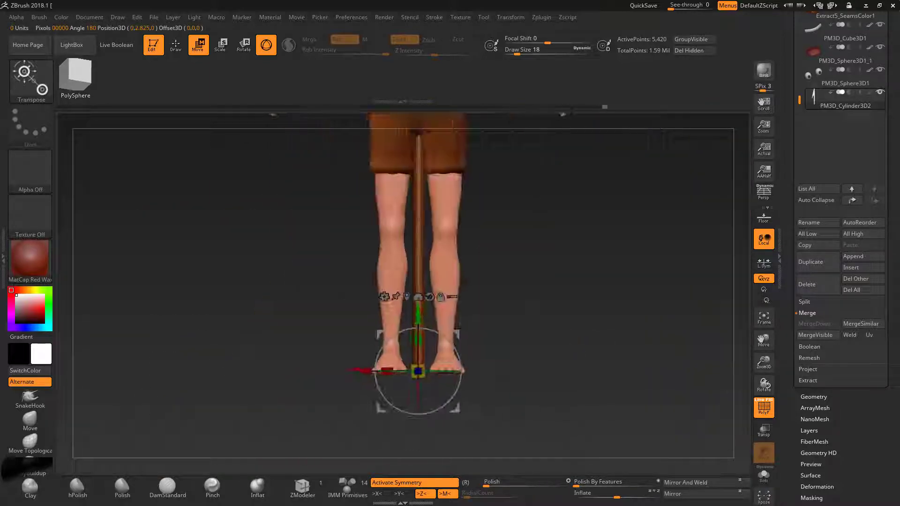
alt+drag(584, 292, 509, 314)
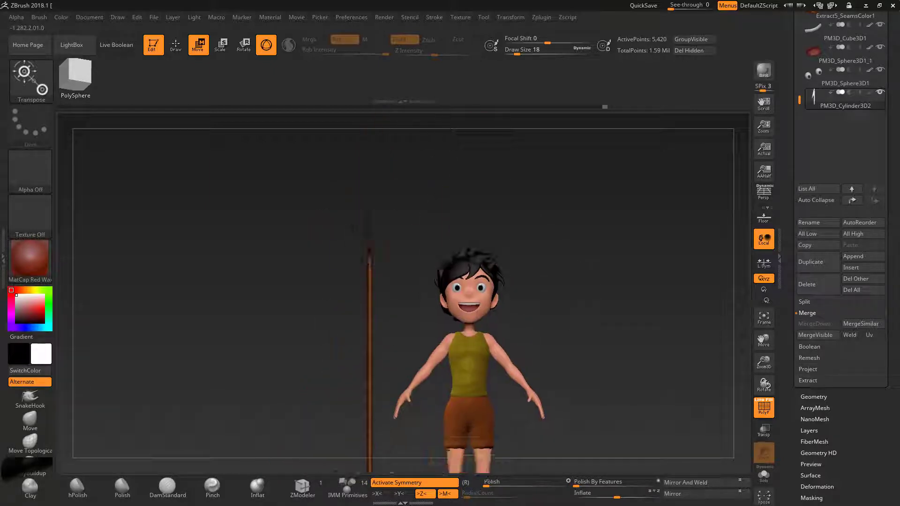
drag(769, 347, 763, 339)
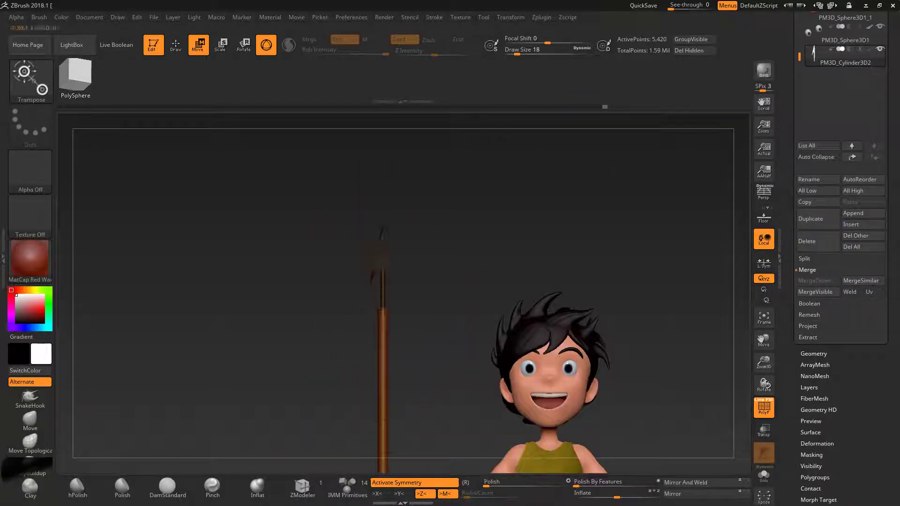
key(ctrl+z)
click(808, 355)
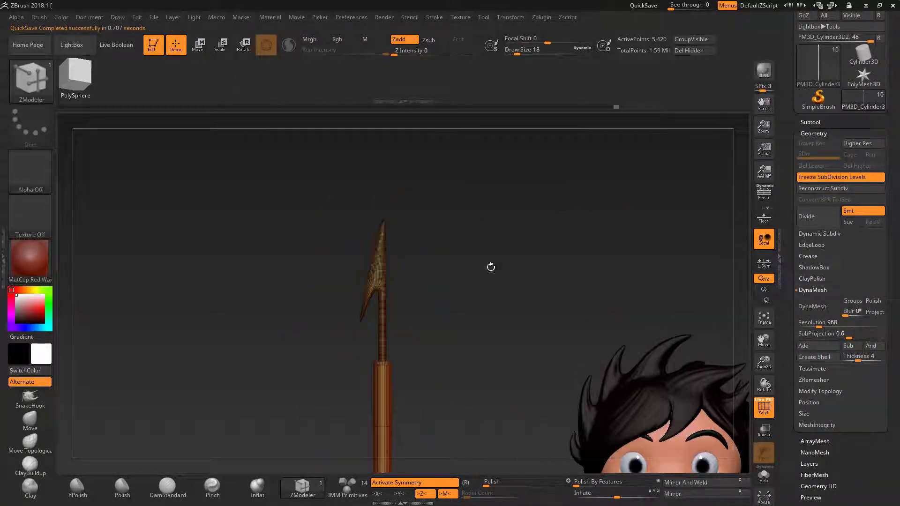
Expand the spear's Polypaint and Polygroups settings, then orbit and zoom onto the tip
click(814, 133)
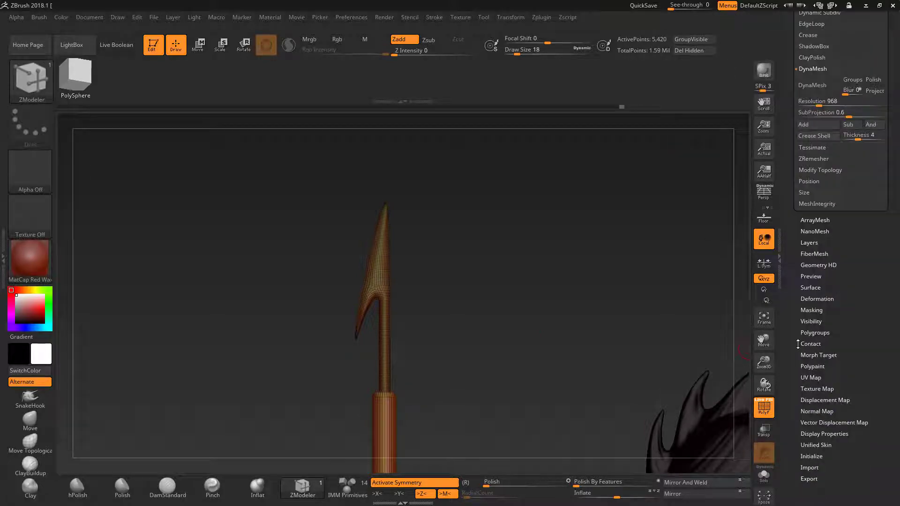
click(812, 293)
click(815, 259)
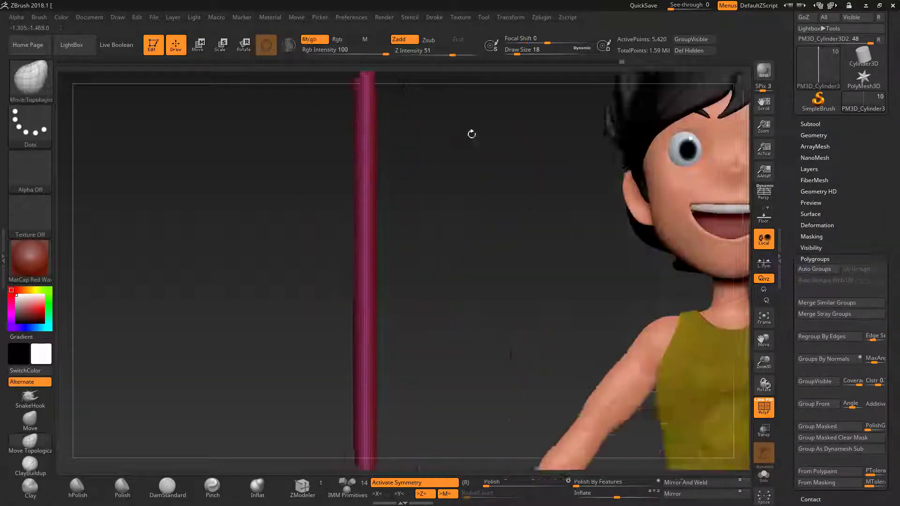
key(w)
drag(516, 281, 468, 282)
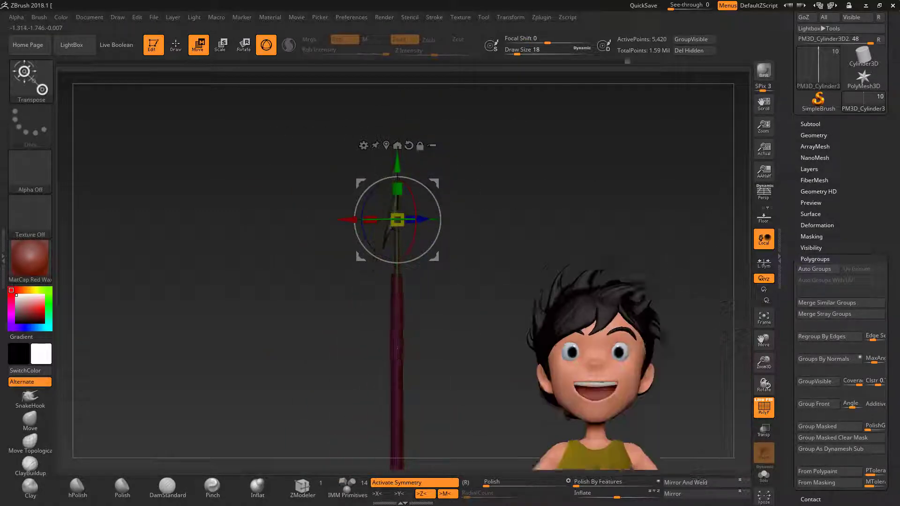
drag(493, 356, 449, 352)
shift+drag(503, 377, 364, 303)
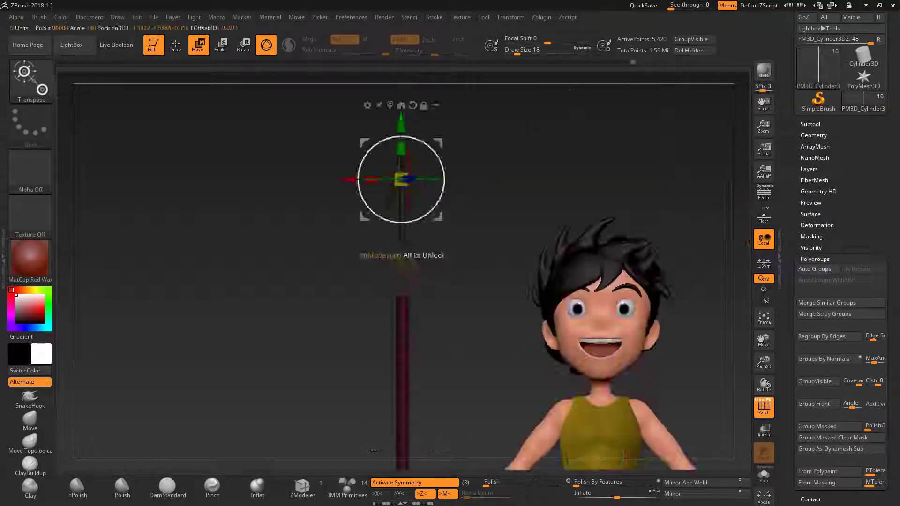
mouse_move(364, 303)
mouse_down()
mouse_move(411, 325)
mouse_move(403, 328)
mouse_up()
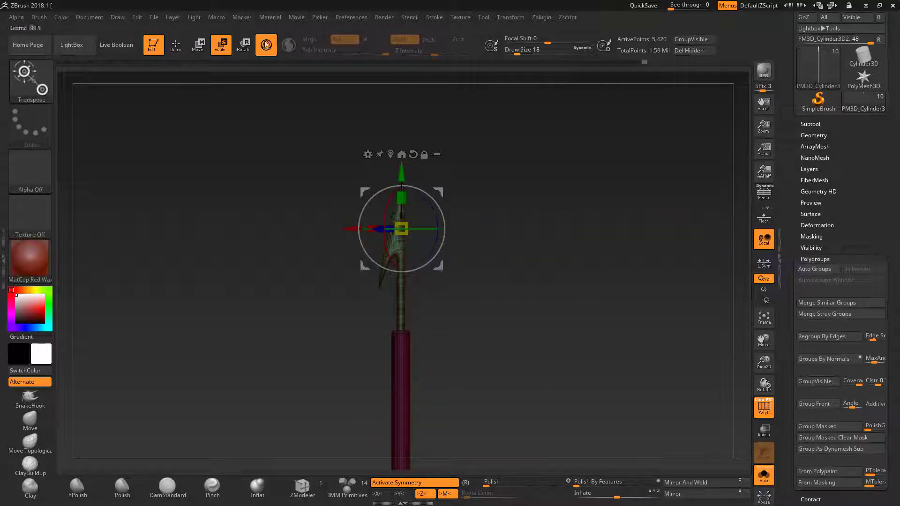
View the spear side-on, then show the boy again and open the subtool list
drag(404, 378, 518, 284)
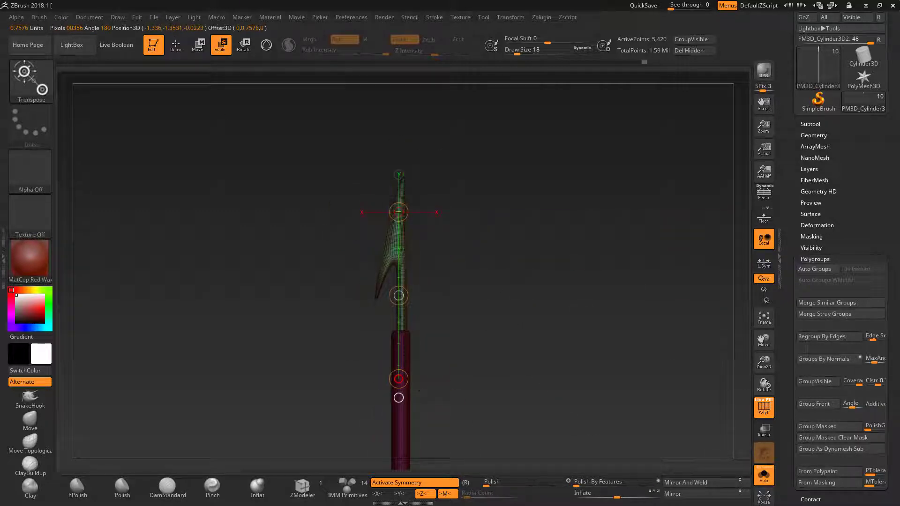
drag(420, 391, 384, 366)
key(w)
drag(401, 255, 436, 398)
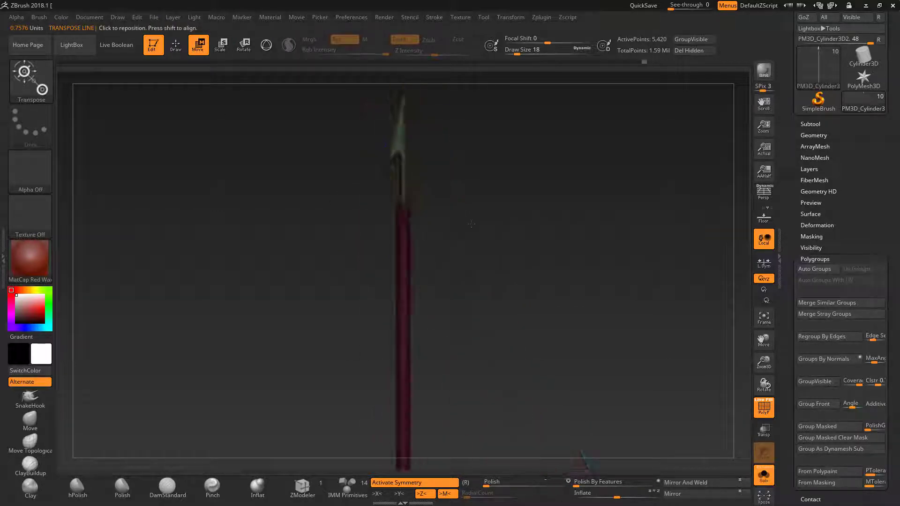
key(ctrl+shift+s)
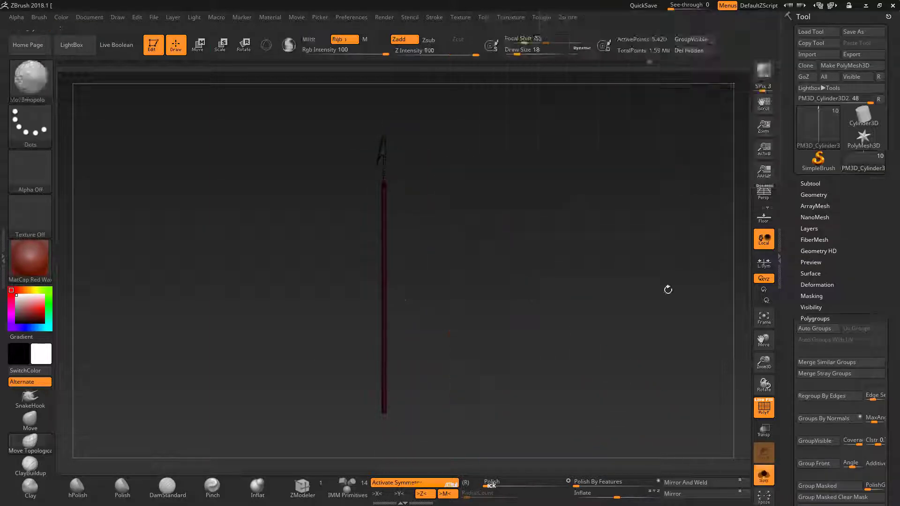
click(811, 183)
Orbit around the spear and boy, then isolate the spear with Solo
scroll(813, 298, down, 2)
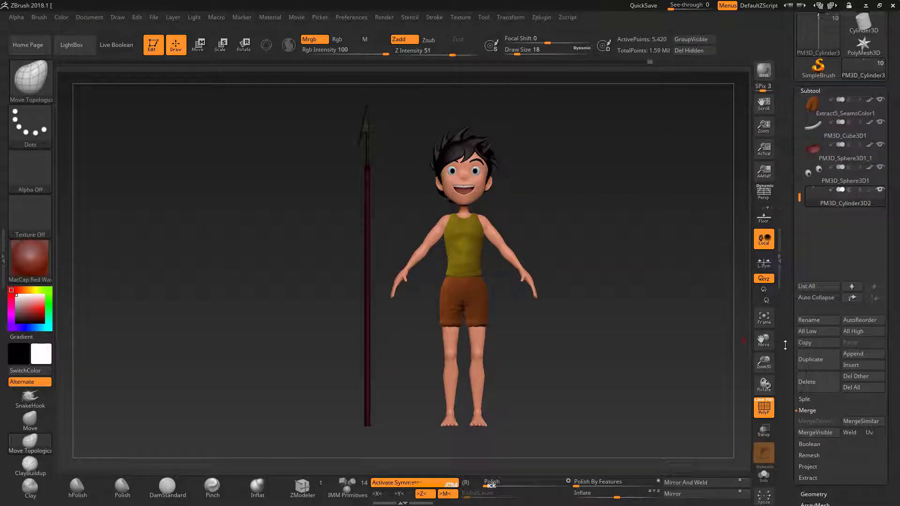
scroll(812, 298, down, 2)
scroll(812, 298, down, 2)
key(ctrl)
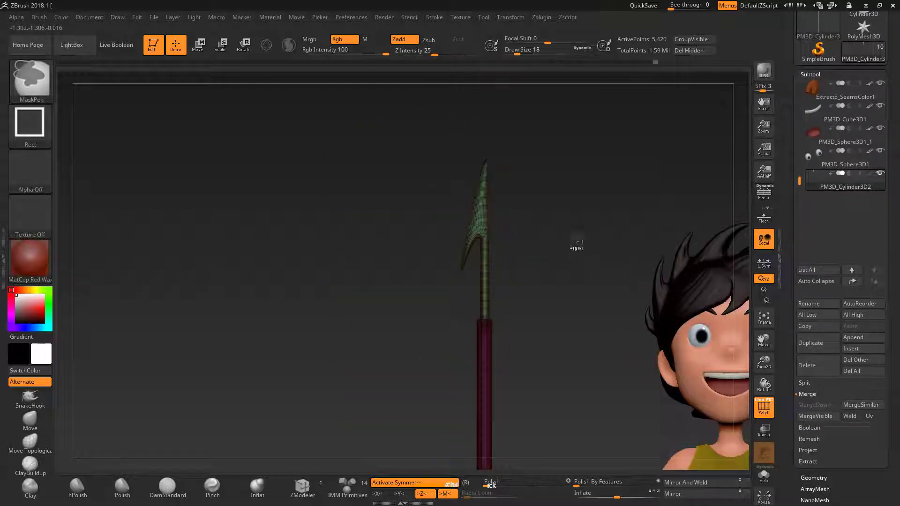
mouse_move(566, 254)
mouse_down()
mouse_move(573, 195)
mouse_move(255, 112)
mouse_up()
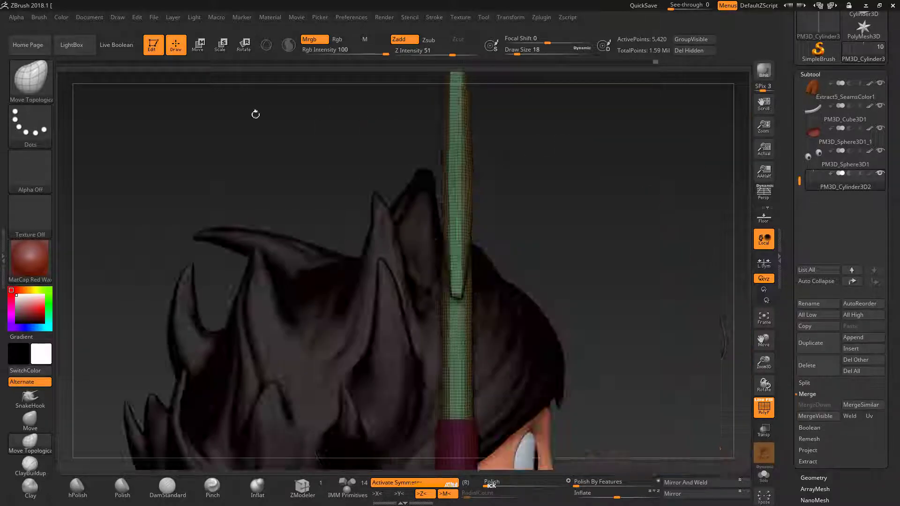
click(197, 43)
click(764, 475)
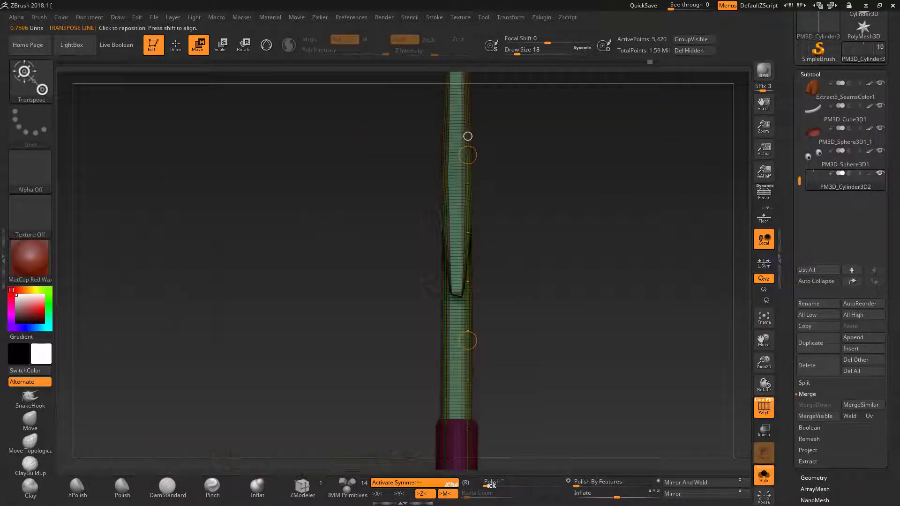
Split the spear so the shaft becomes its own subtool, PM3D_Cylinder3D3
scroll(808, 412, down, 2)
click(805, 340)
click(859, 351)
click(736, 372)
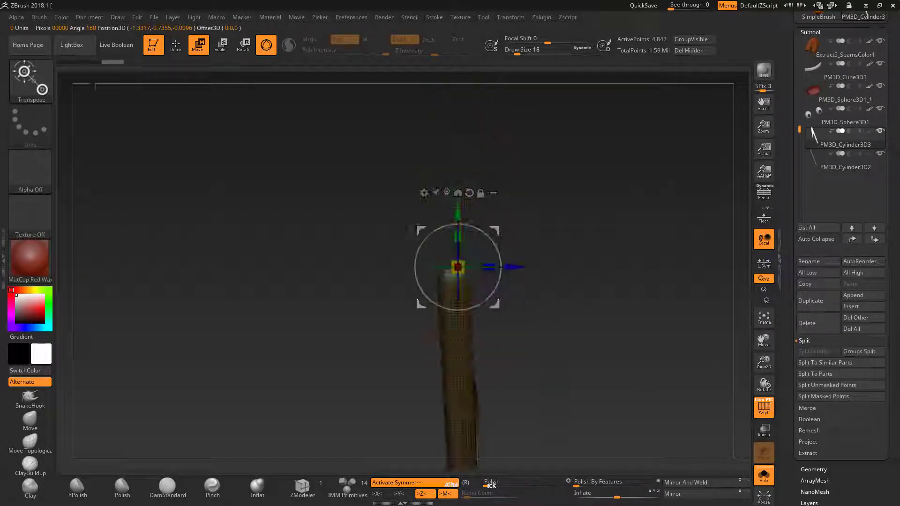
Transpose-scale the shaft longer and wider, redoing the stretch after an undo
key(y)
key(e)
drag(433, 218, 434, 358)
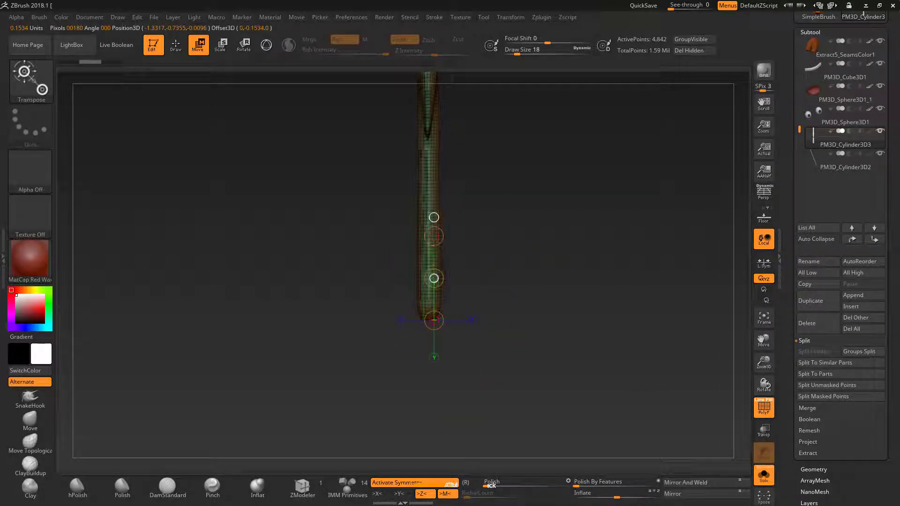
drag(433, 320, 440, 386)
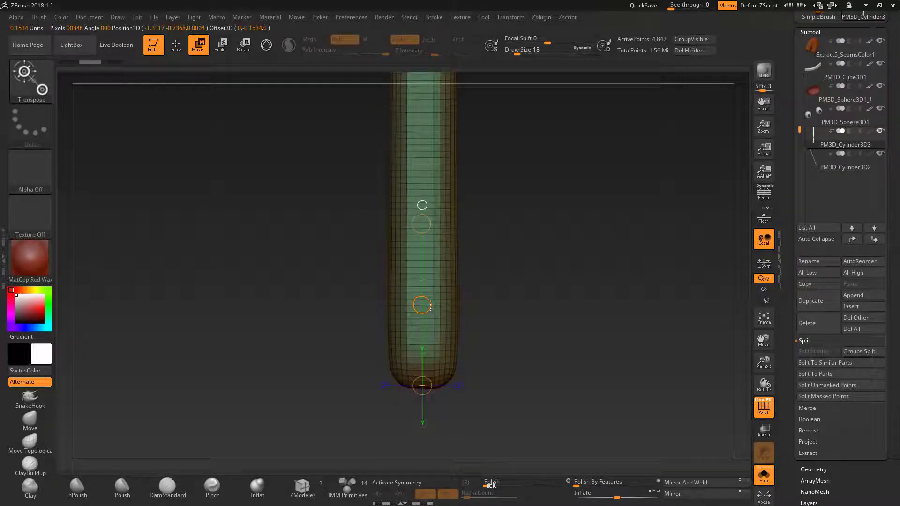
key(ctrl+z)
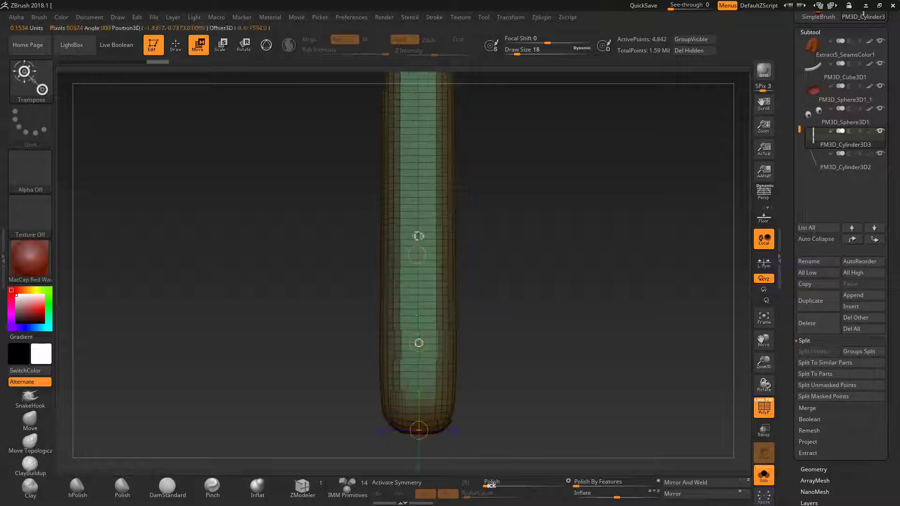
key(ctrl+shift+z)
Turn on symmetry and step back through earlier shaft shape edits
drag(432, 263, 447, 258)
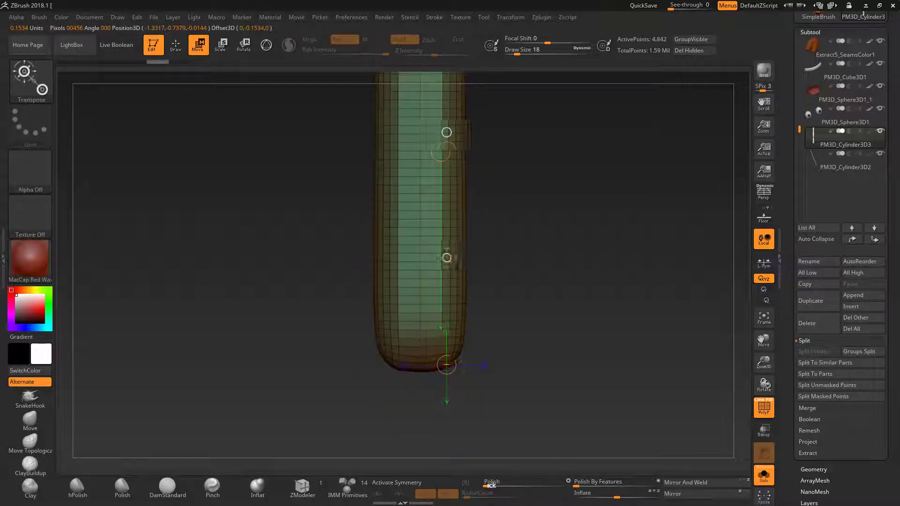
key(x)
key(ctrl+z)
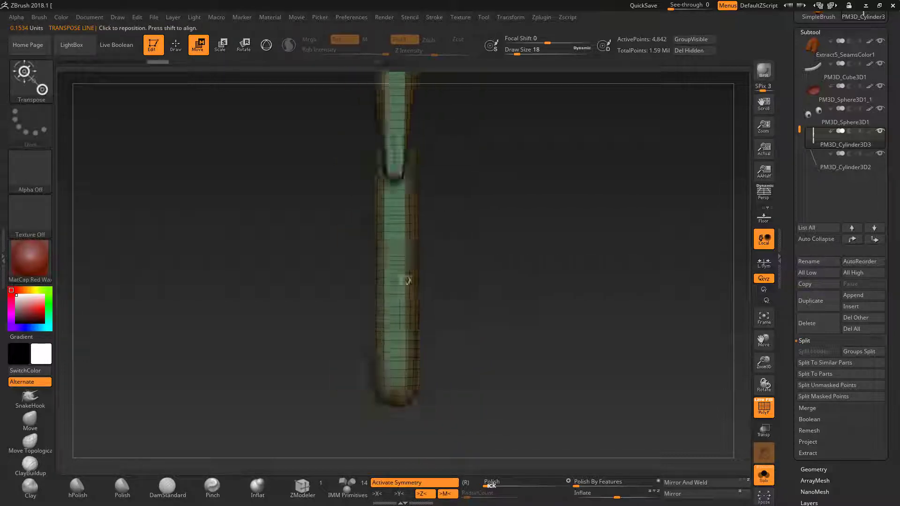
key(ctrl+z)
mouse_move(455, 358)
mouse_down()
mouse_move(414, 301)
mouse_move(420, 231)
mouse_move(567, 213)
mouse_up()
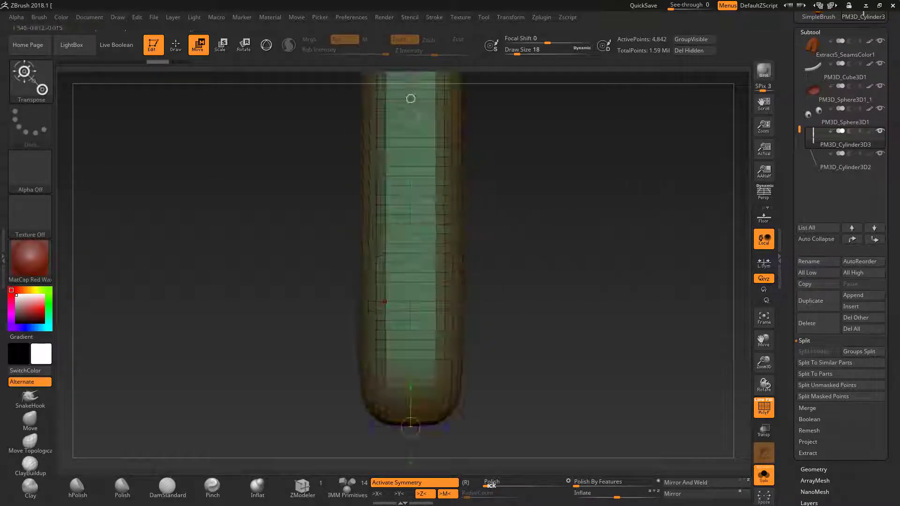
key(ctrl+z)
key(ctrl+z)
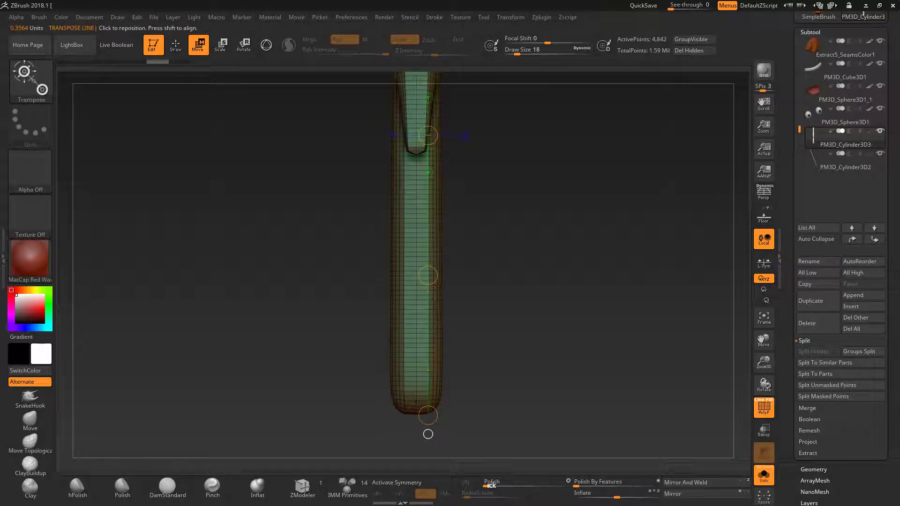
Mask a narrow rectangular strip over the shaft and hide it from the canvas
drag(506, 285, 563, 286)
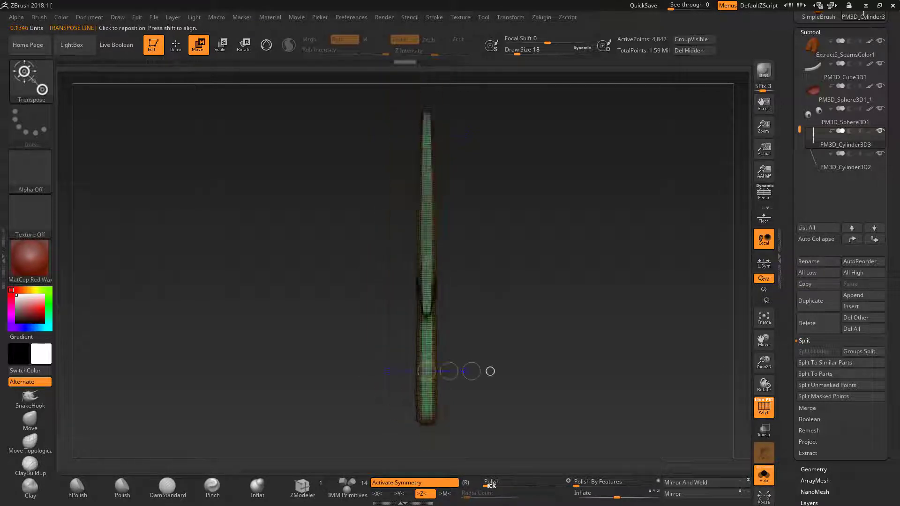
mouse_move(381, 95)
ctrl+mouse_down()
mouse_move(418, 472)
mouse_move(429, 472)
ctrl+mouse_up()
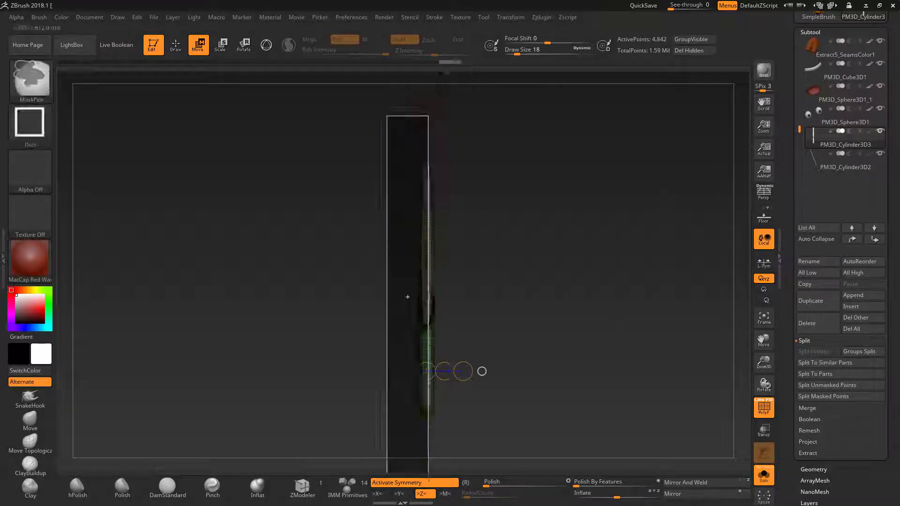
ctrl+drag(387, 114, 428, 474)
ctrl+drag(383, 94, 425, 475)
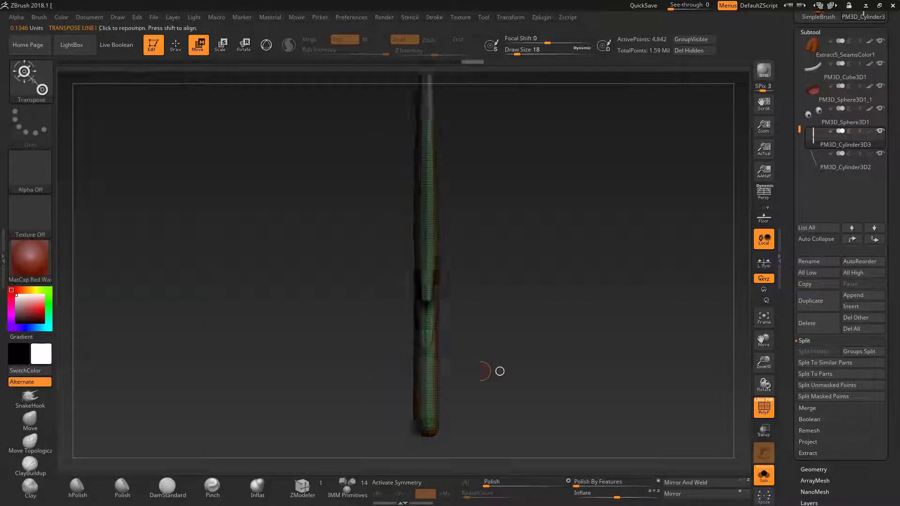
drag(488, 370, 488, 418)
ctrl+shift+drag(378, 70, 416, 471)
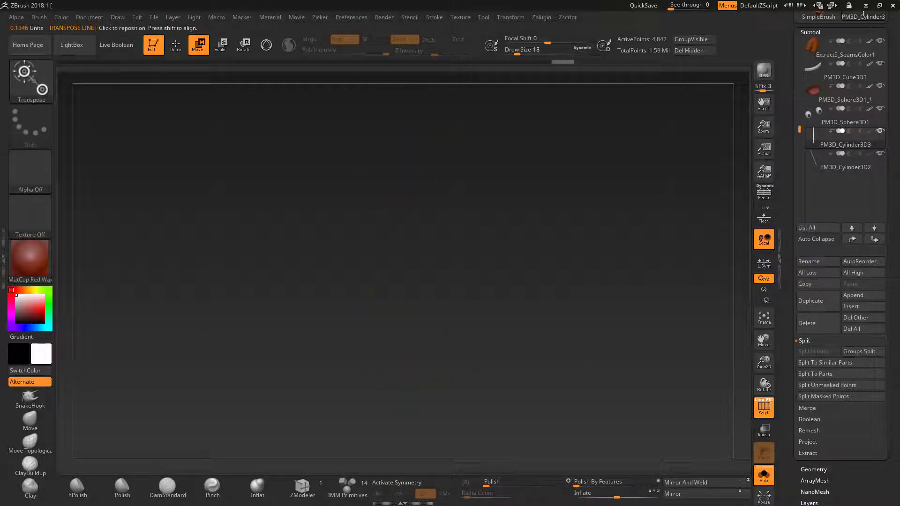
Show all hidden parts and try the Chrome A and Chrome C materials
ctrl+shift+click(368, 253)
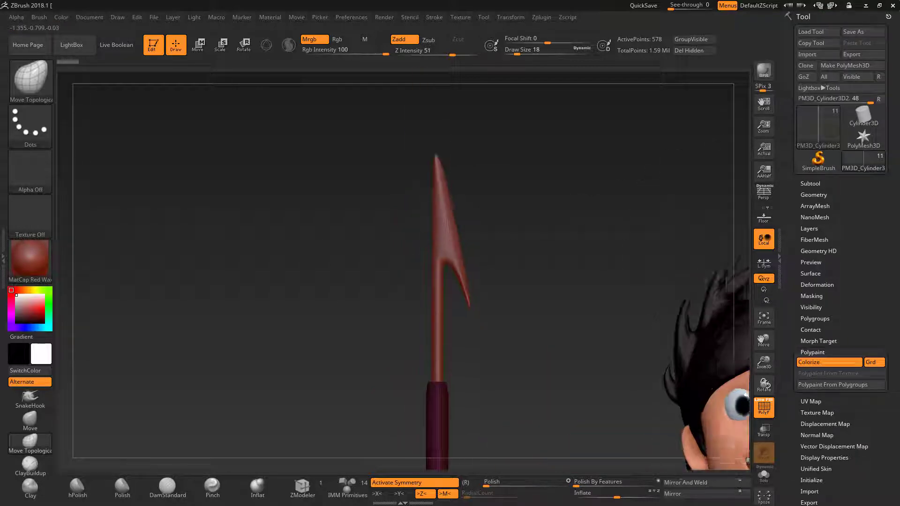
key(m)
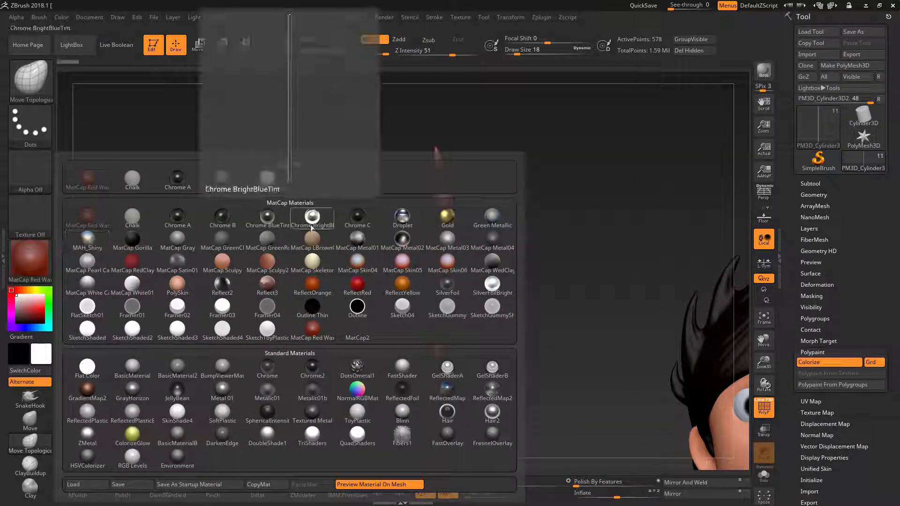
click(177, 217)
key(m)
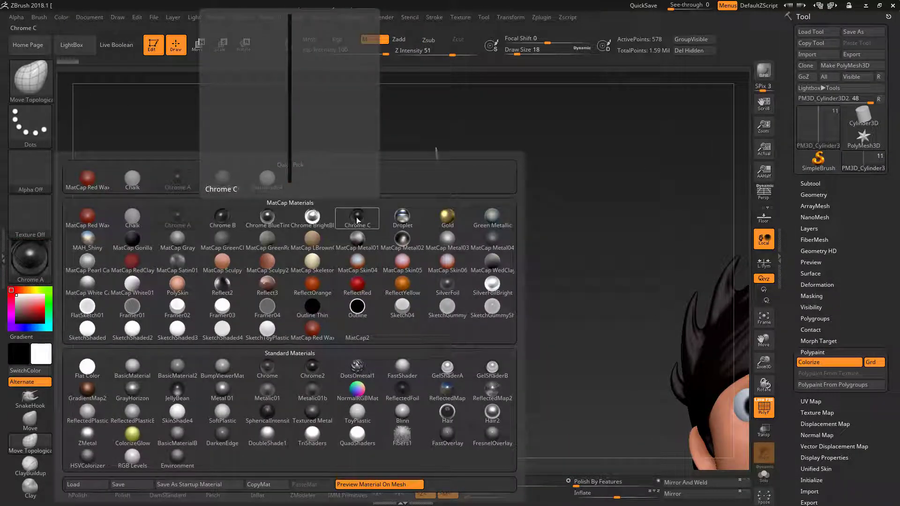
click(357, 217)
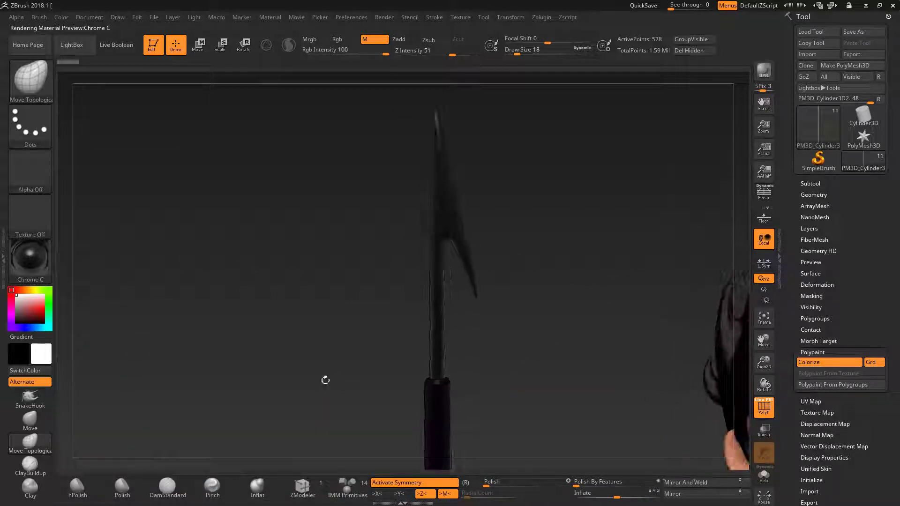
Pick a near-black paint colour with Rgb painting enabled
click(44, 322)
click(338, 38)
click(61, 16)
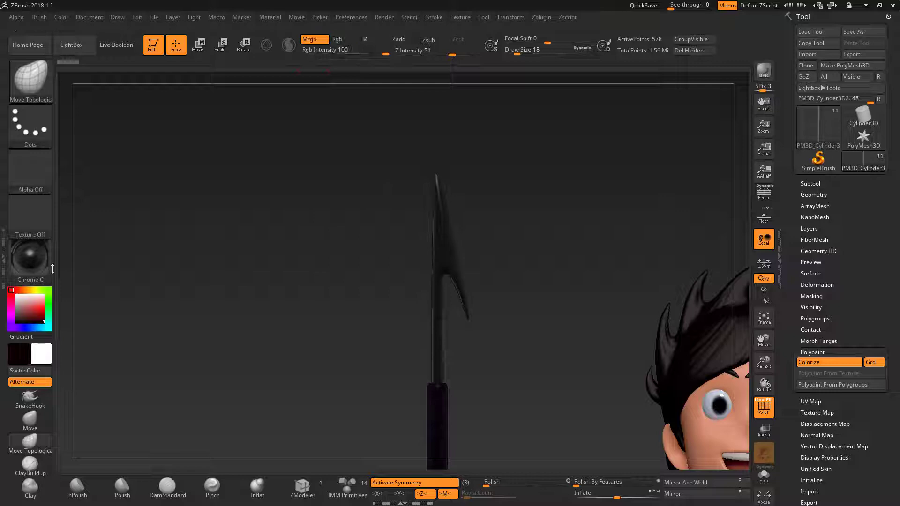
click(61, 17)
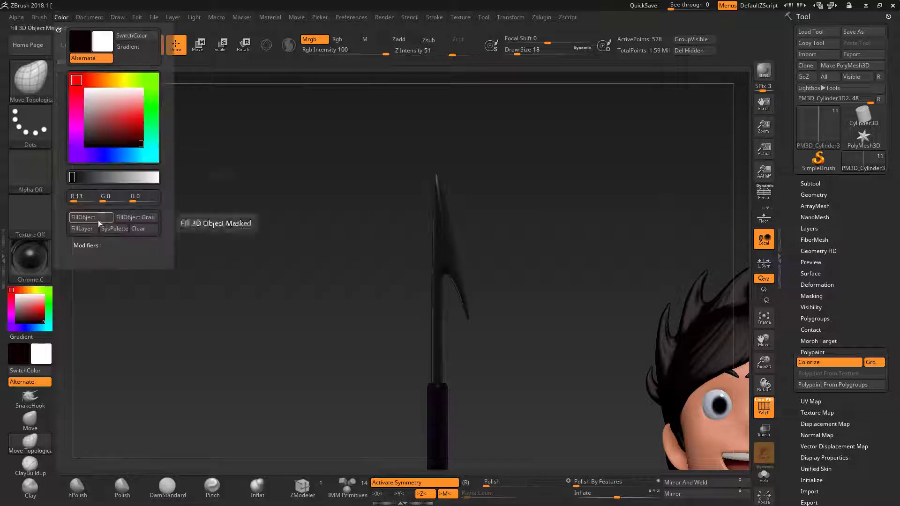
click(33, 310)
click(61, 17)
Apply Textured Metal and fill the spear with a dark navy colour
click(30, 257)
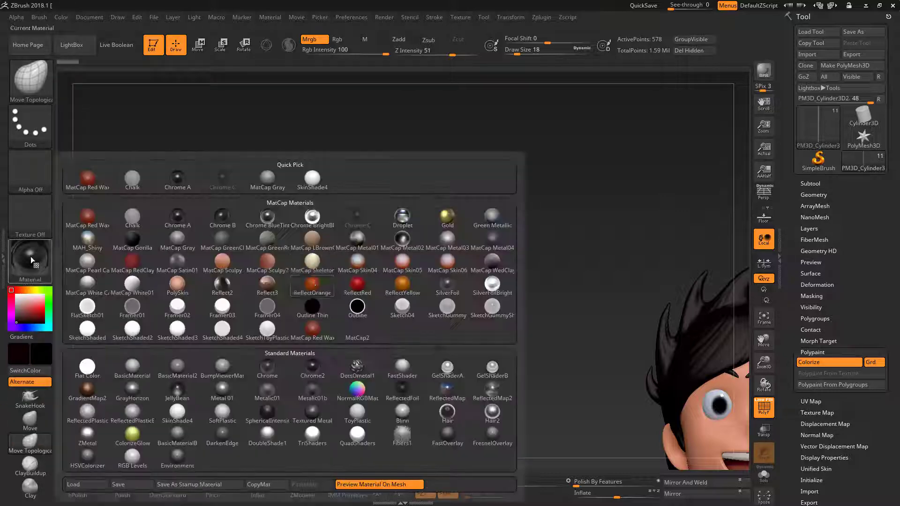
click(312, 413)
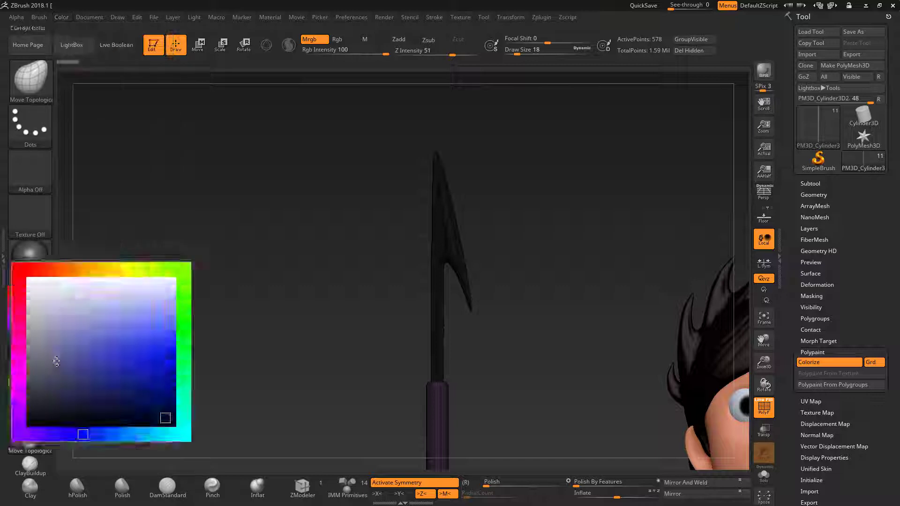
click(61, 17)
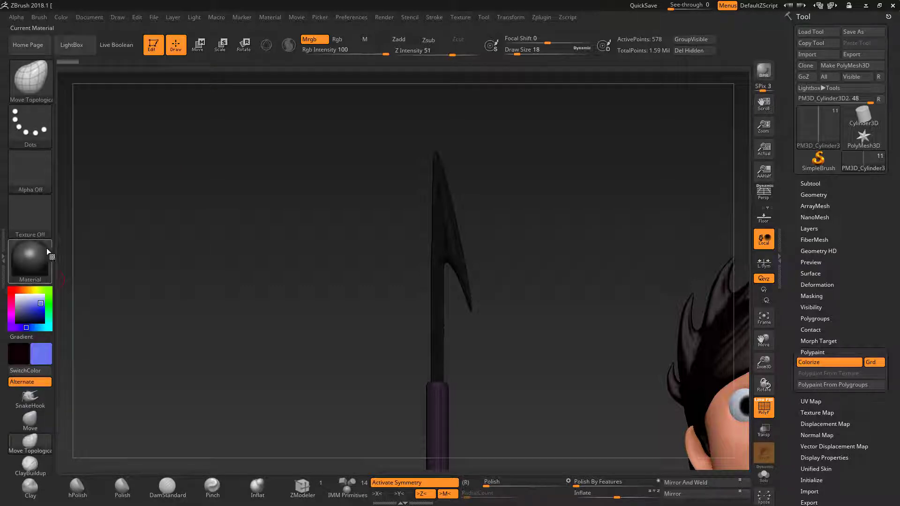
click(61, 17)
click(61, 17)
click(181, 227)
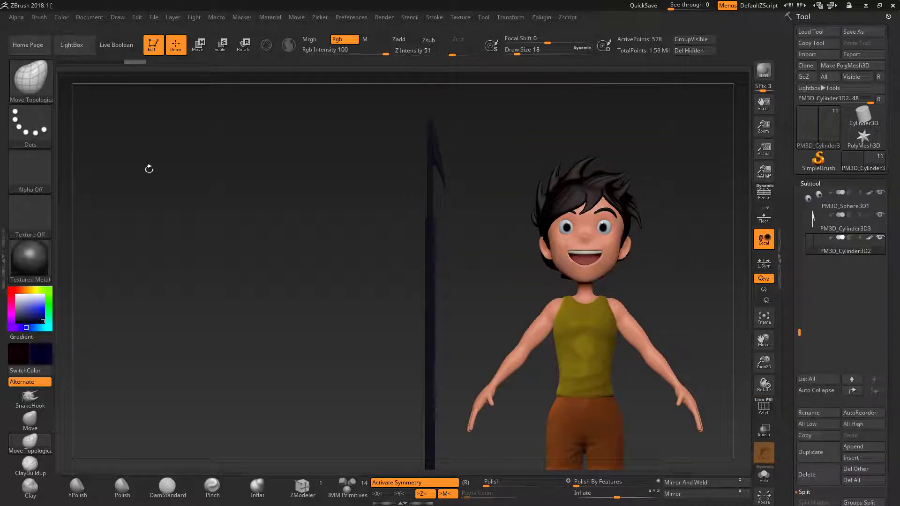
Try a dark orange colour with the MatCap LBrown and Metal01 materials
drag(29, 361, 167, 413)
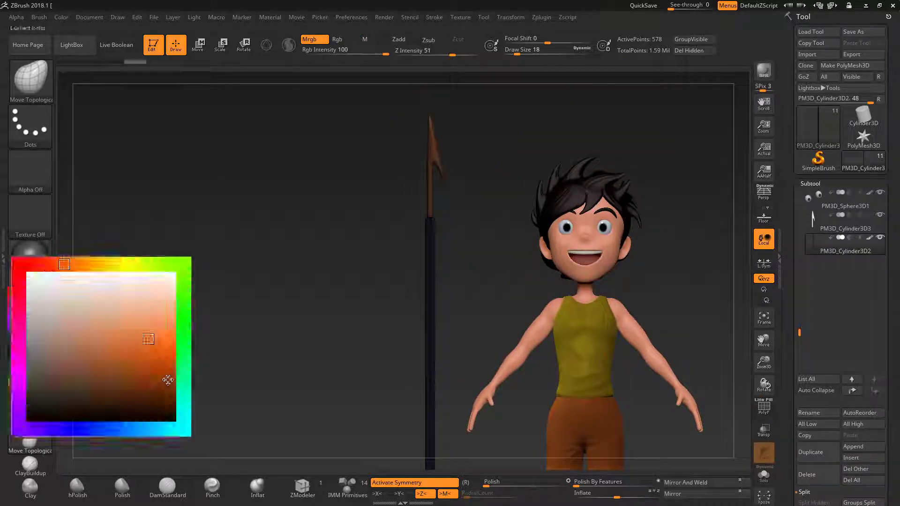
drag(29, 361, 167, 376)
click(61, 17)
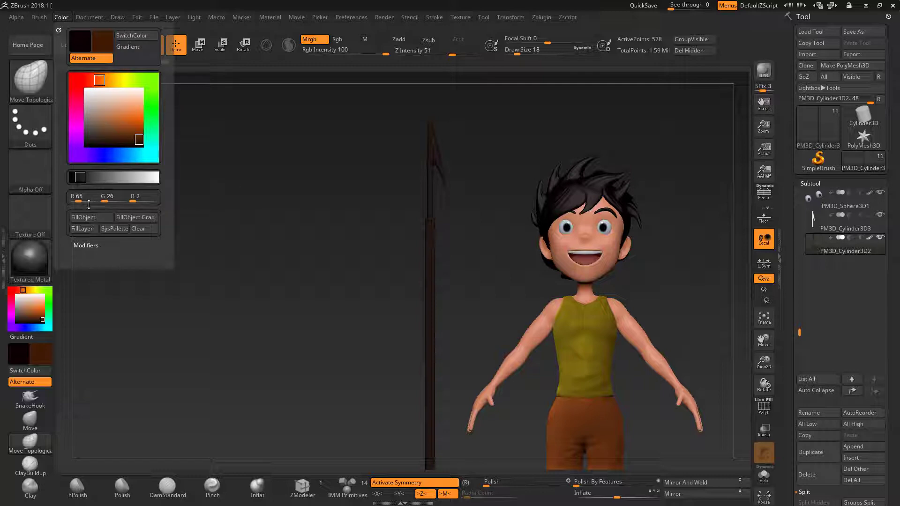
key(m)
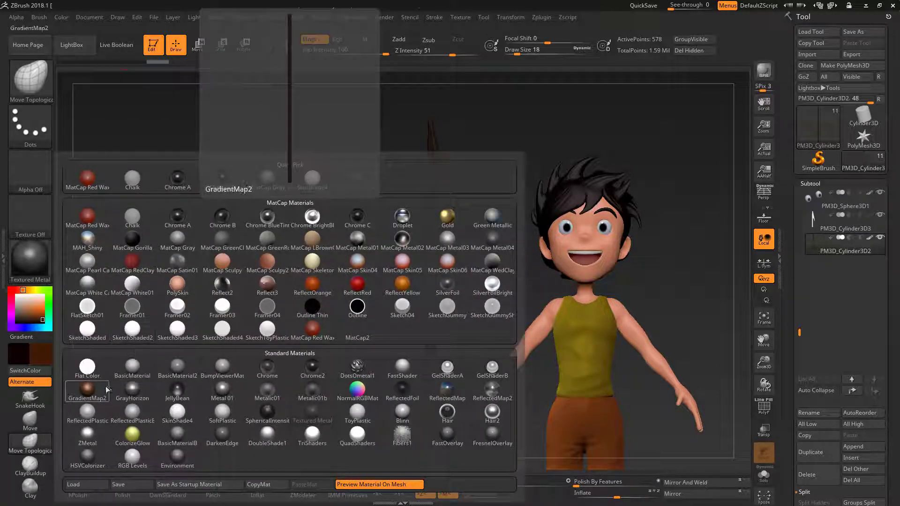
click(311, 240)
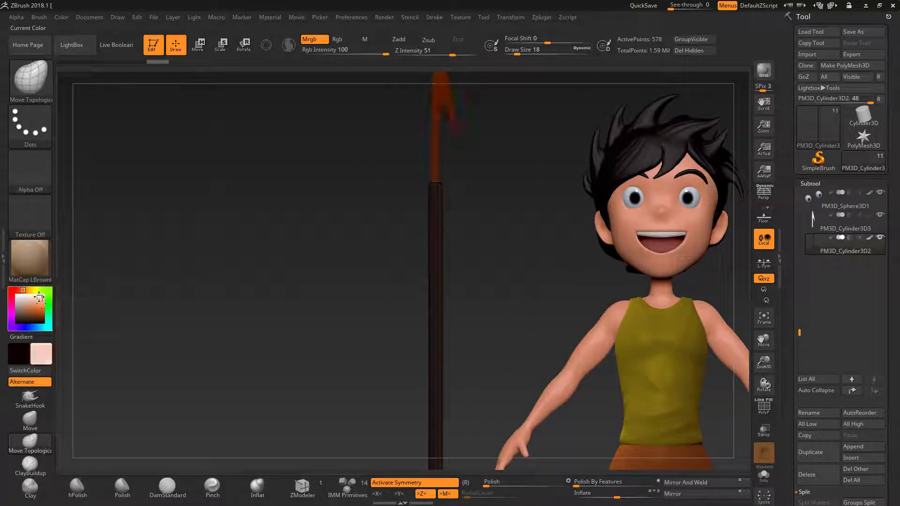
key(m)
click(359, 375)
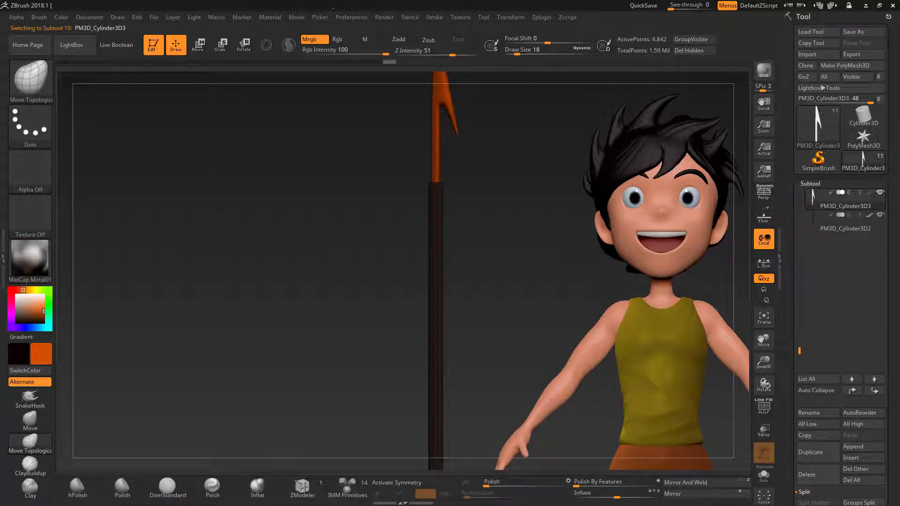
Give the spear tip a dark blue colour and try the Metalic01b material
click(42, 319)
drag(38, 314, 31, 327)
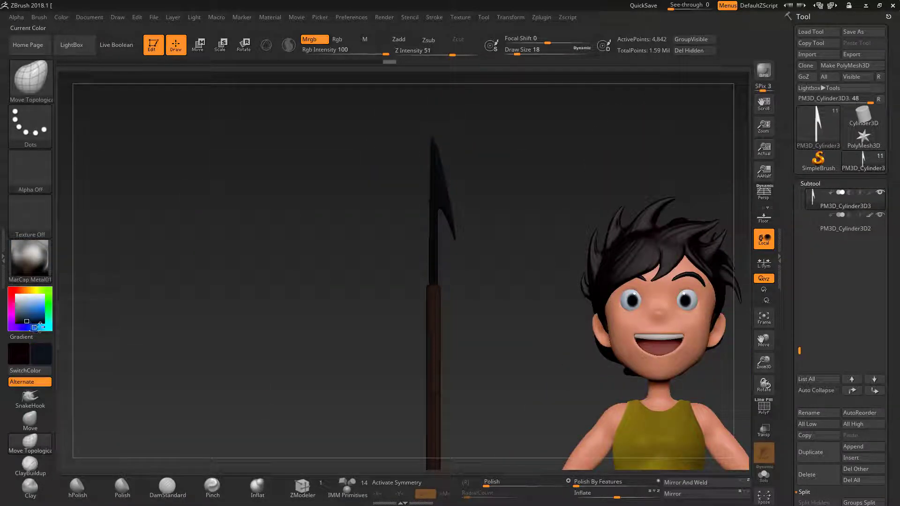
key(m)
click(232, 199)
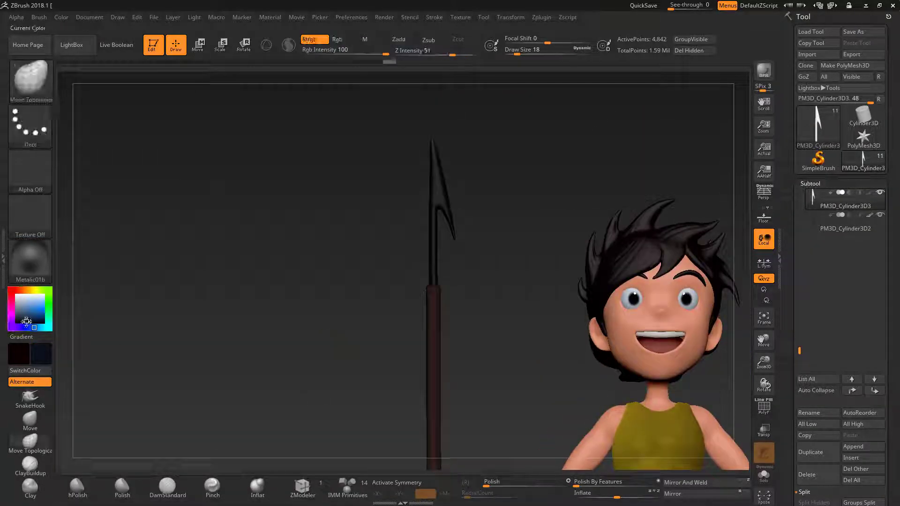
On the staff, try GradientMap2, then settle on SketchShaded3 with dark brown (R 59, G 27, B 14)
click(62, 20)
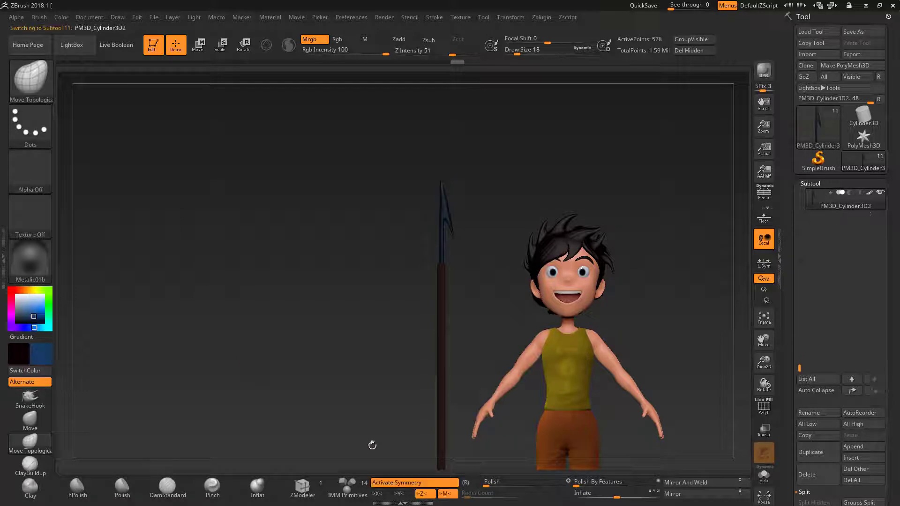
click(43, 261)
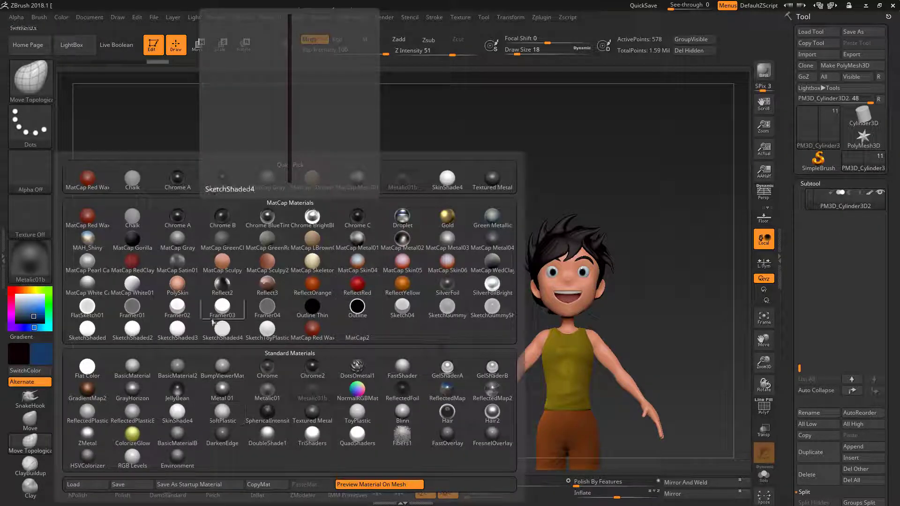
click(87, 389)
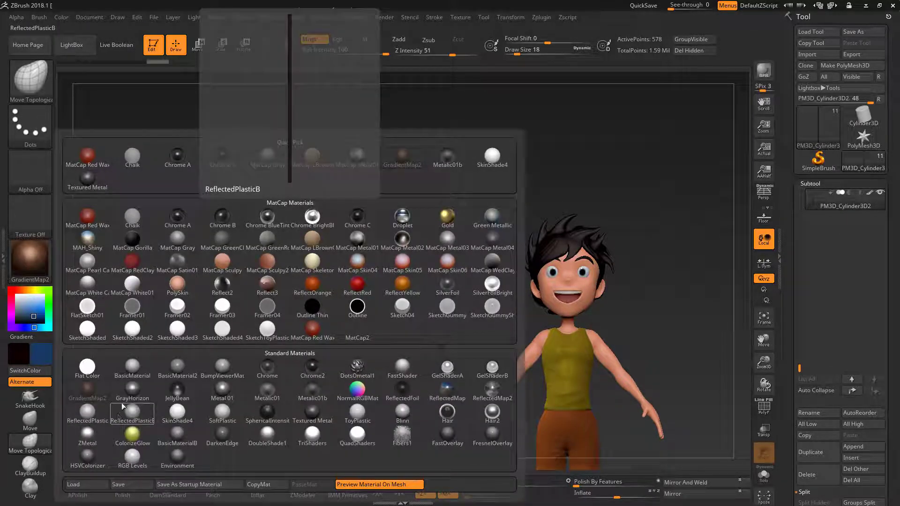
click(229, 345)
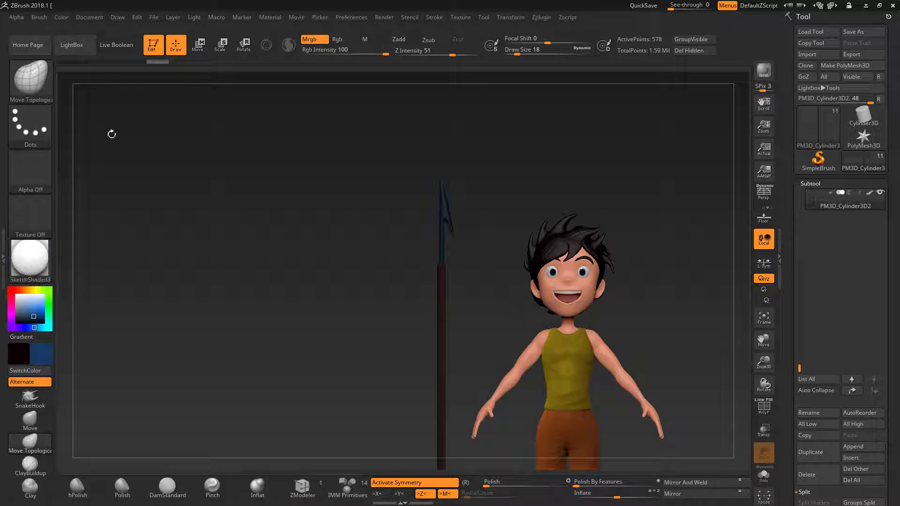
click(35, 320)
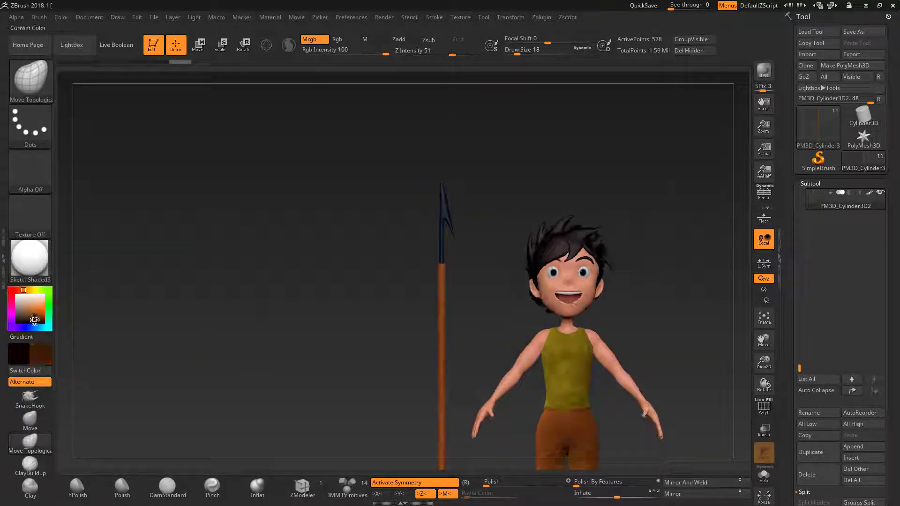
click(35, 320)
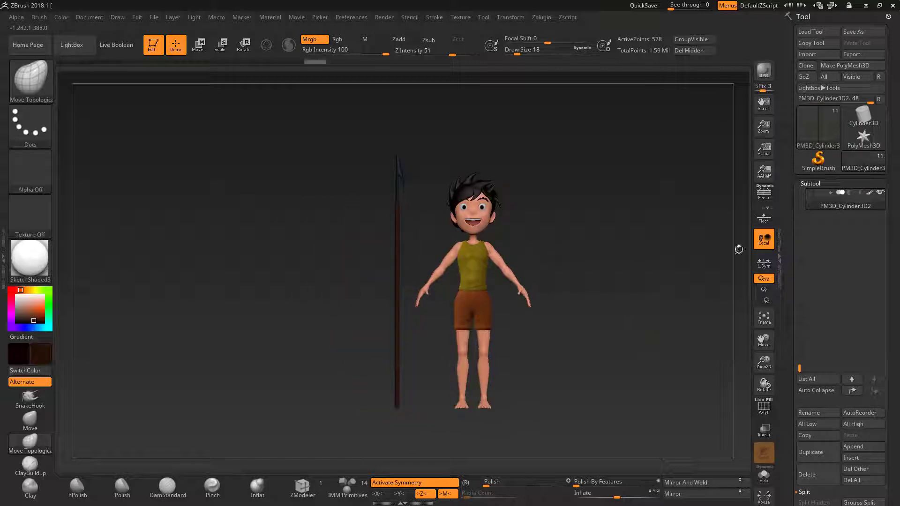
click(816, 226)
Merge the forked spear tip down into the staff subtool
click(807, 344)
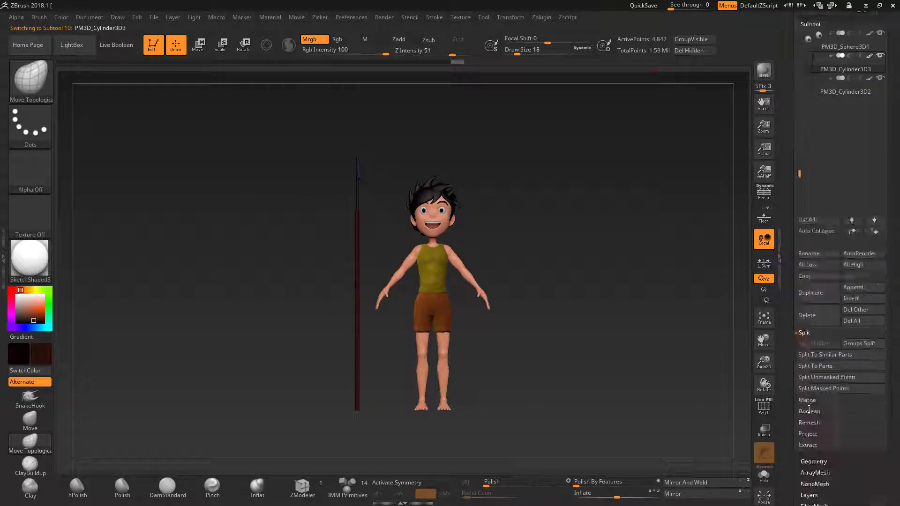
mouse_move(609, 352)
mouse_down()
mouse_move(610, 188)
mouse_move(610, 352)
mouse_up()
key(r)
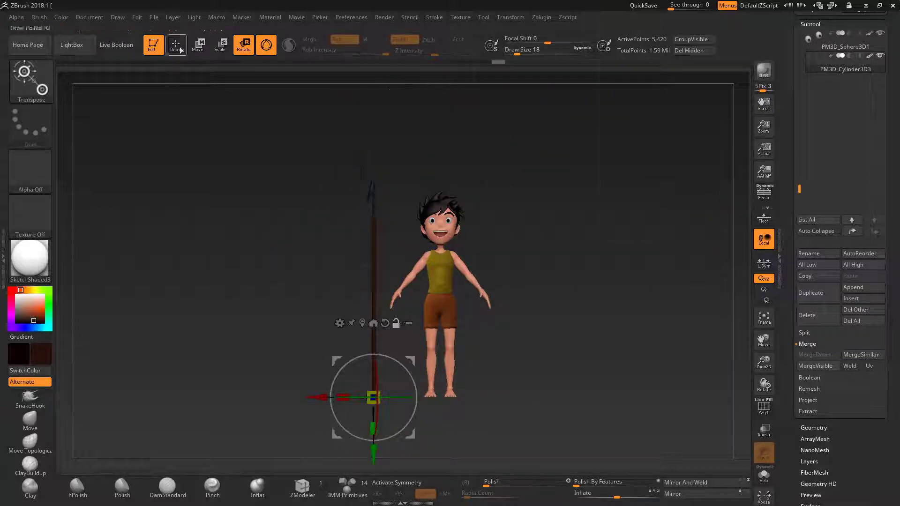
key(q)
ctrl+right_drag(620, 330, 466, 246)
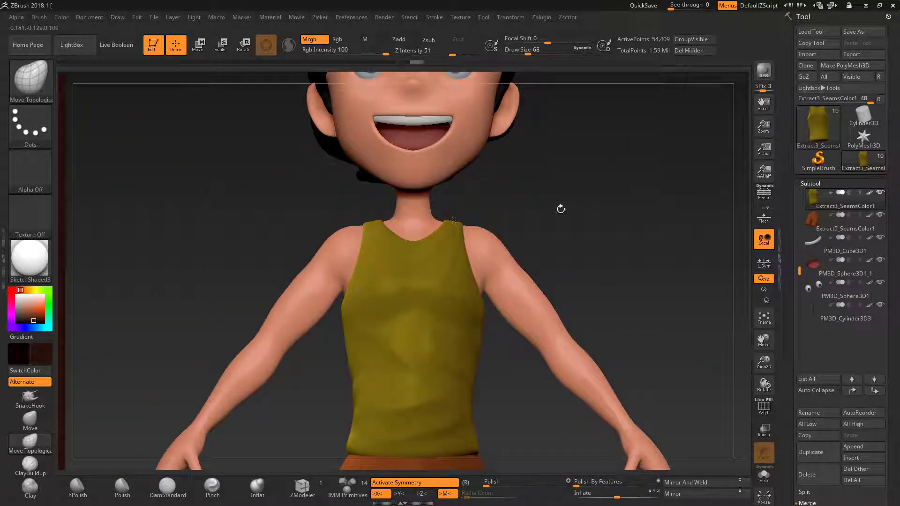
Select the merged spear and turn on its PolyF wireframe with rectangular masking
alt+click(347, 345)
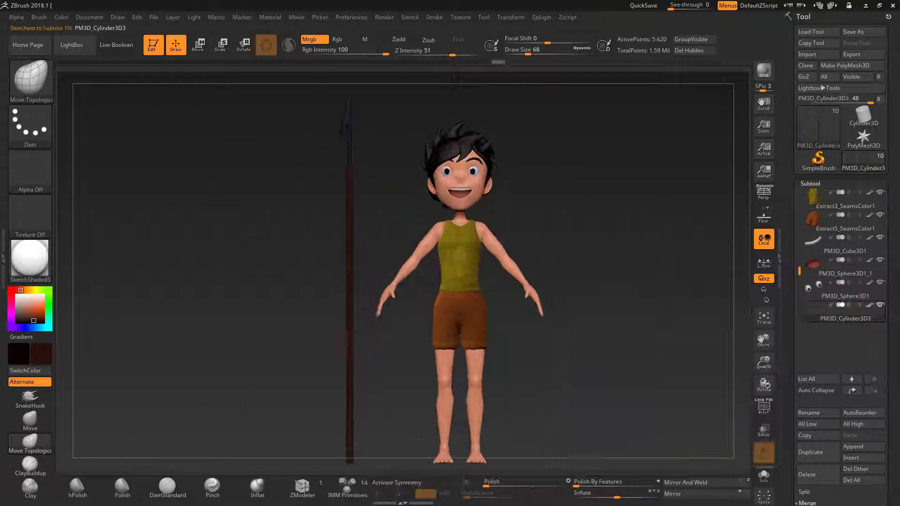
key(shift+f)
key(ctrl)
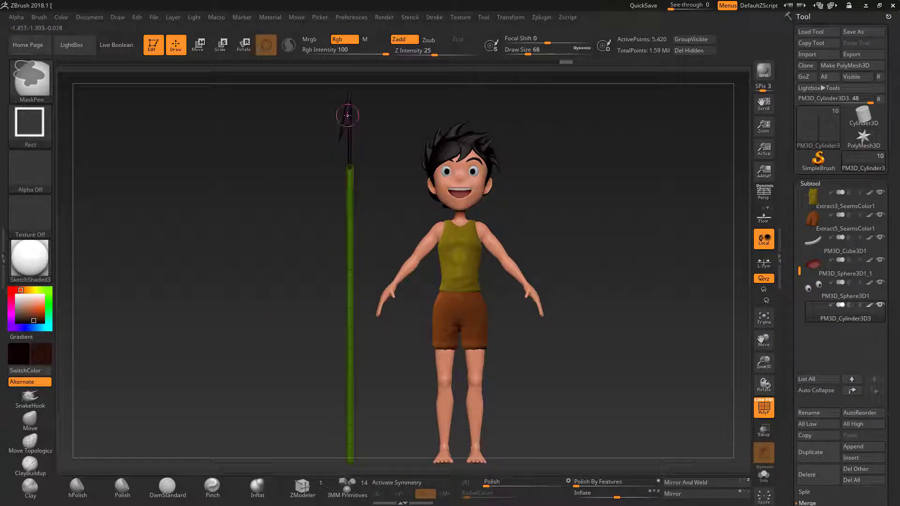
drag(221, 285, 244, 263)
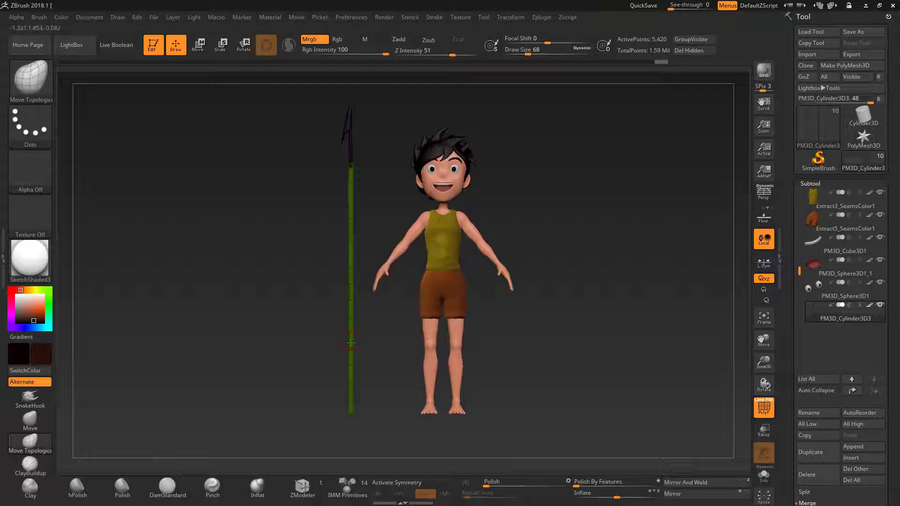
drag(350, 342, 356, 328)
Lay a Transpose scale line along the spear, then mask and inspect its top
key(e)
mouse_move(322, 362)
mouse_down()
mouse_move(330, 365)
mouse_move(270, 367)
mouse_move(287, 365)
mouse_move(259, 344)
mouse_move(150, 18)
mouse_up()
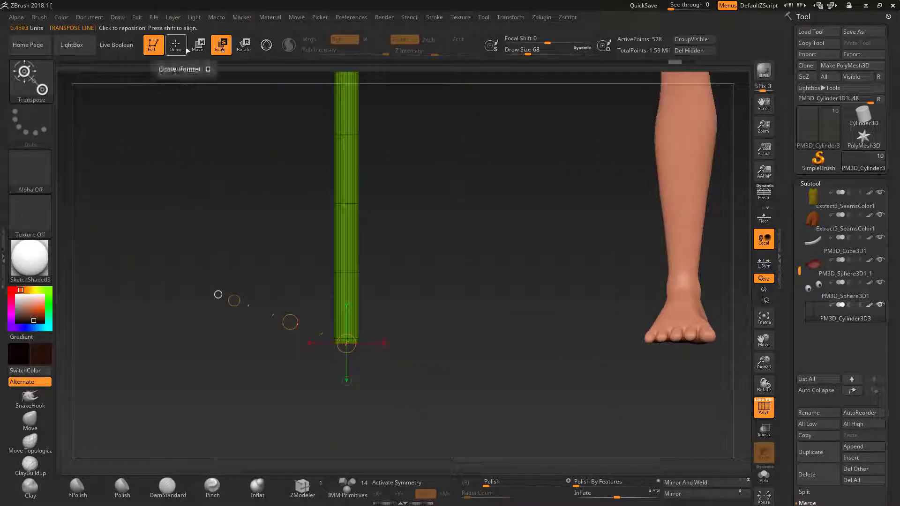
click(176, 44)
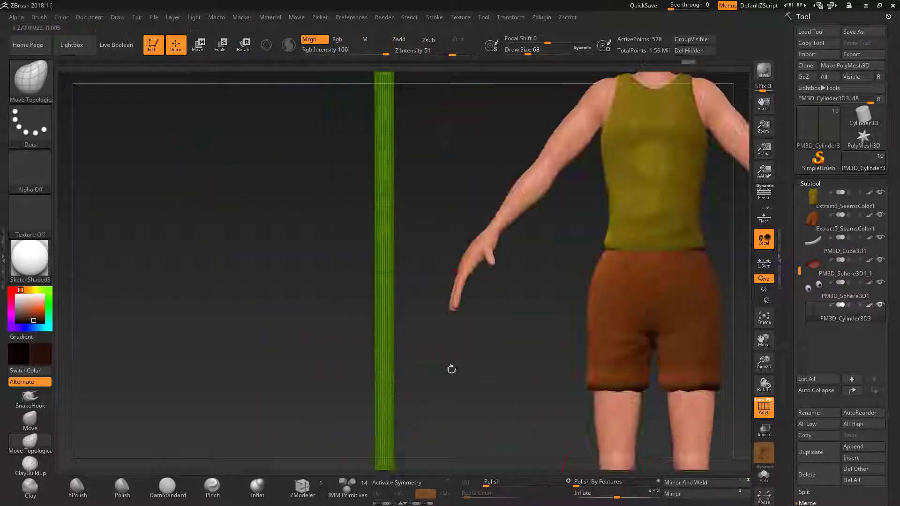
drag(450, 368, 442, 262)
ctrl+click(461, 346)
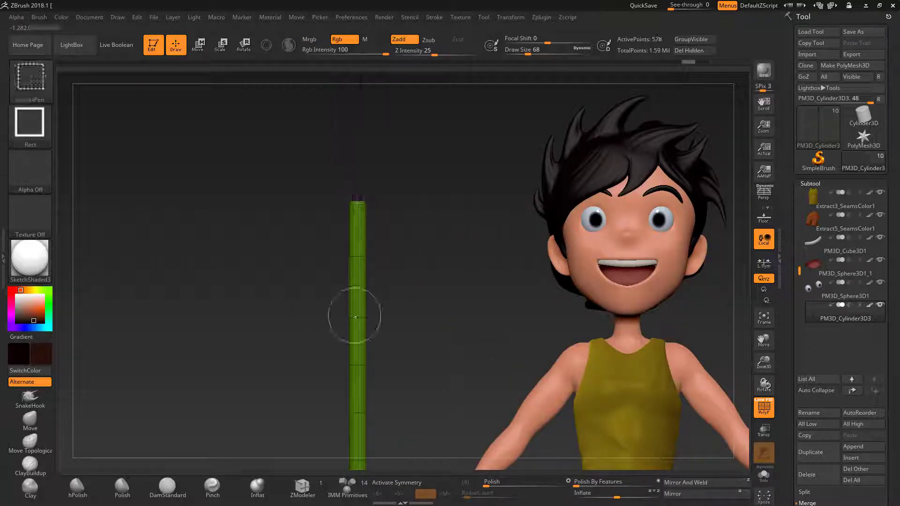
drag(437, 341, 452, 324)
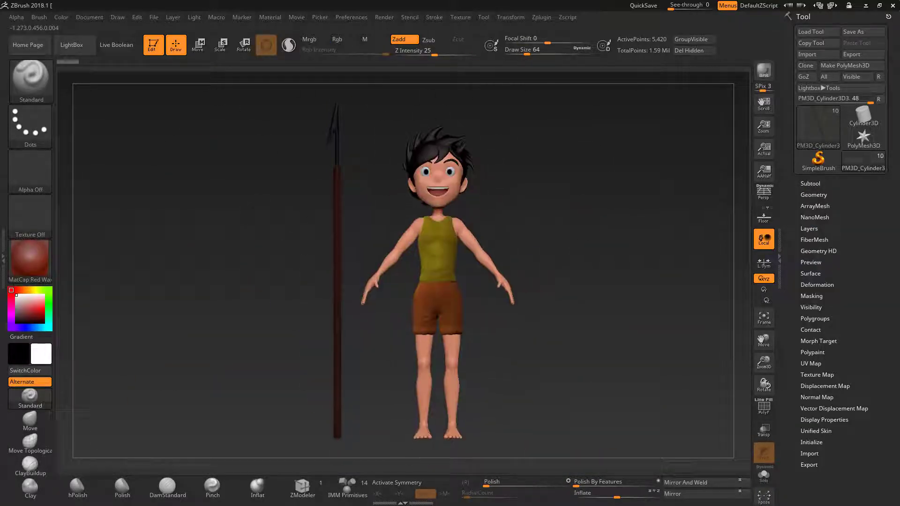
click(810, 183)
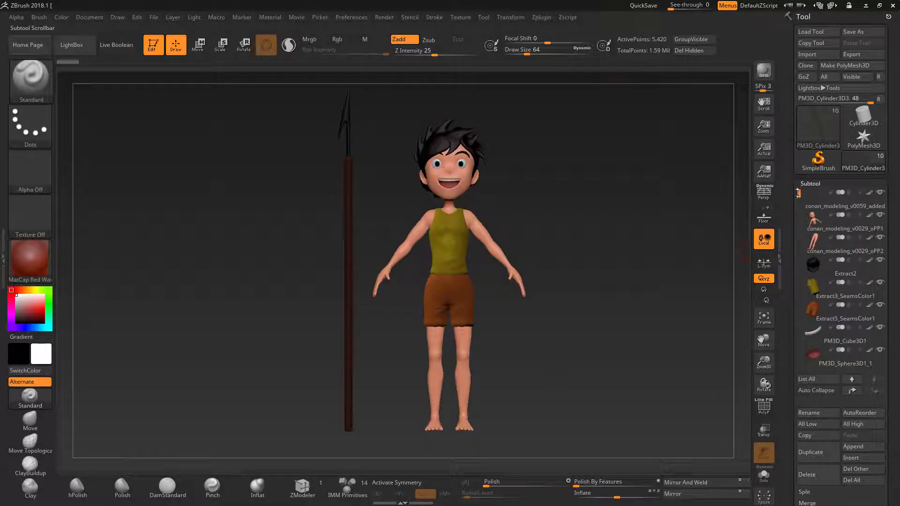